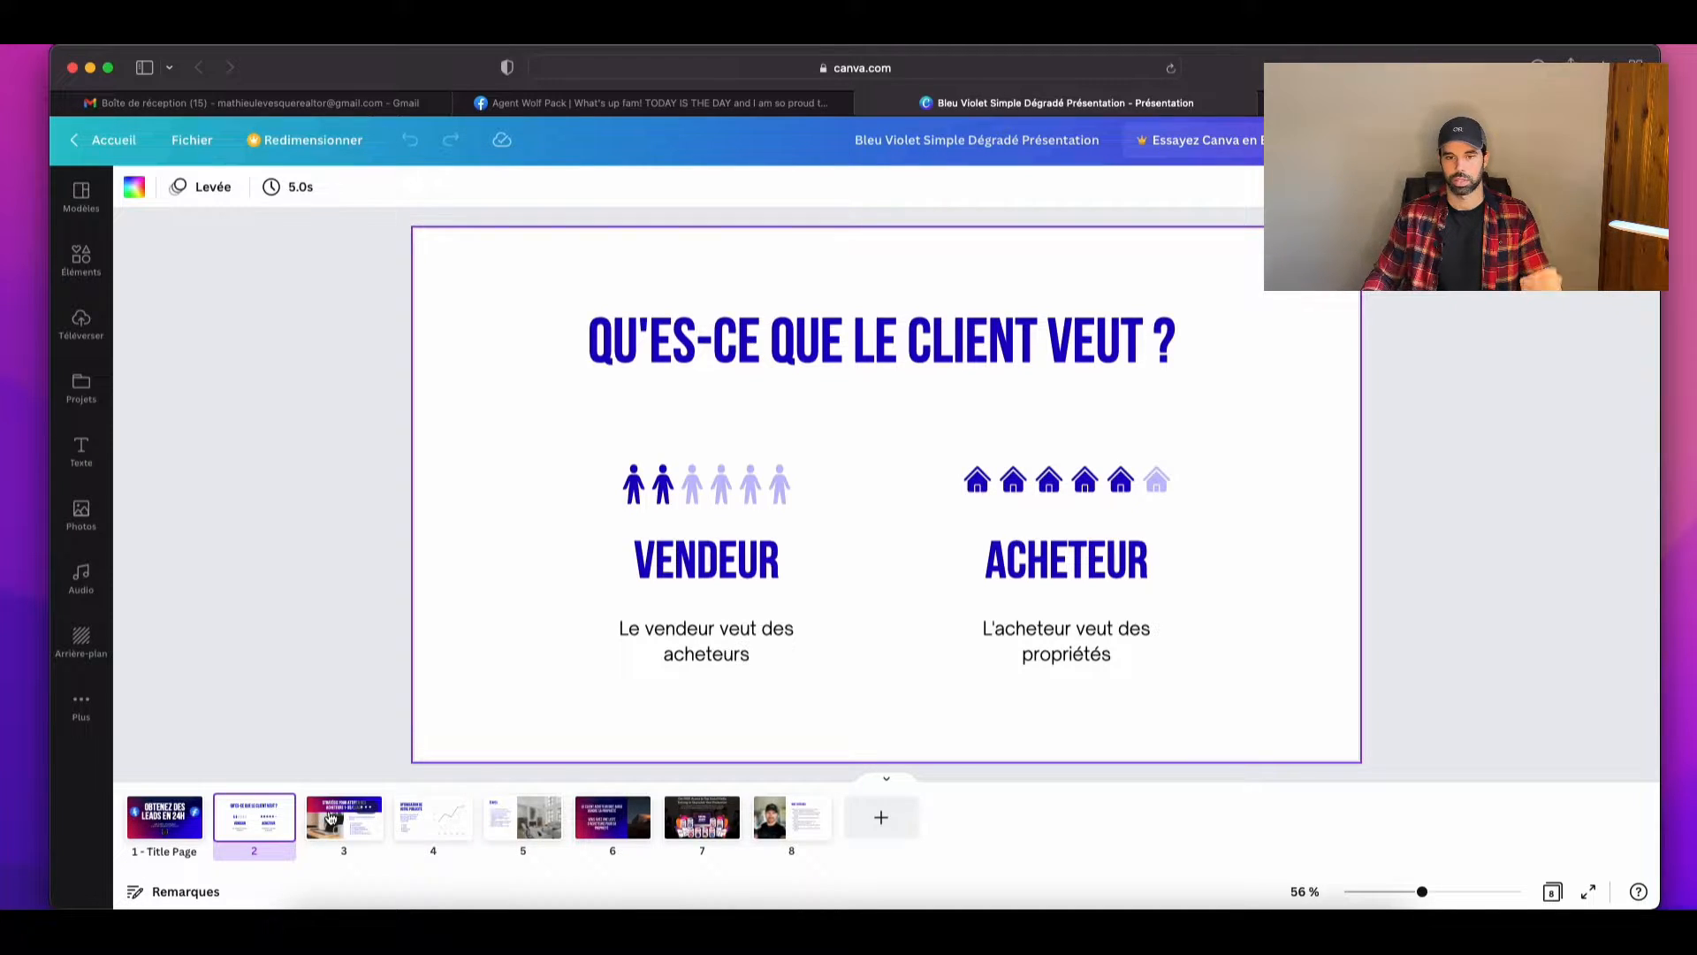
# Step: Go through slides 3 to 6 of the presentation, covering the buyer strategy, ad optimisation and the steps to follow
pyautogui.click(331, 818)
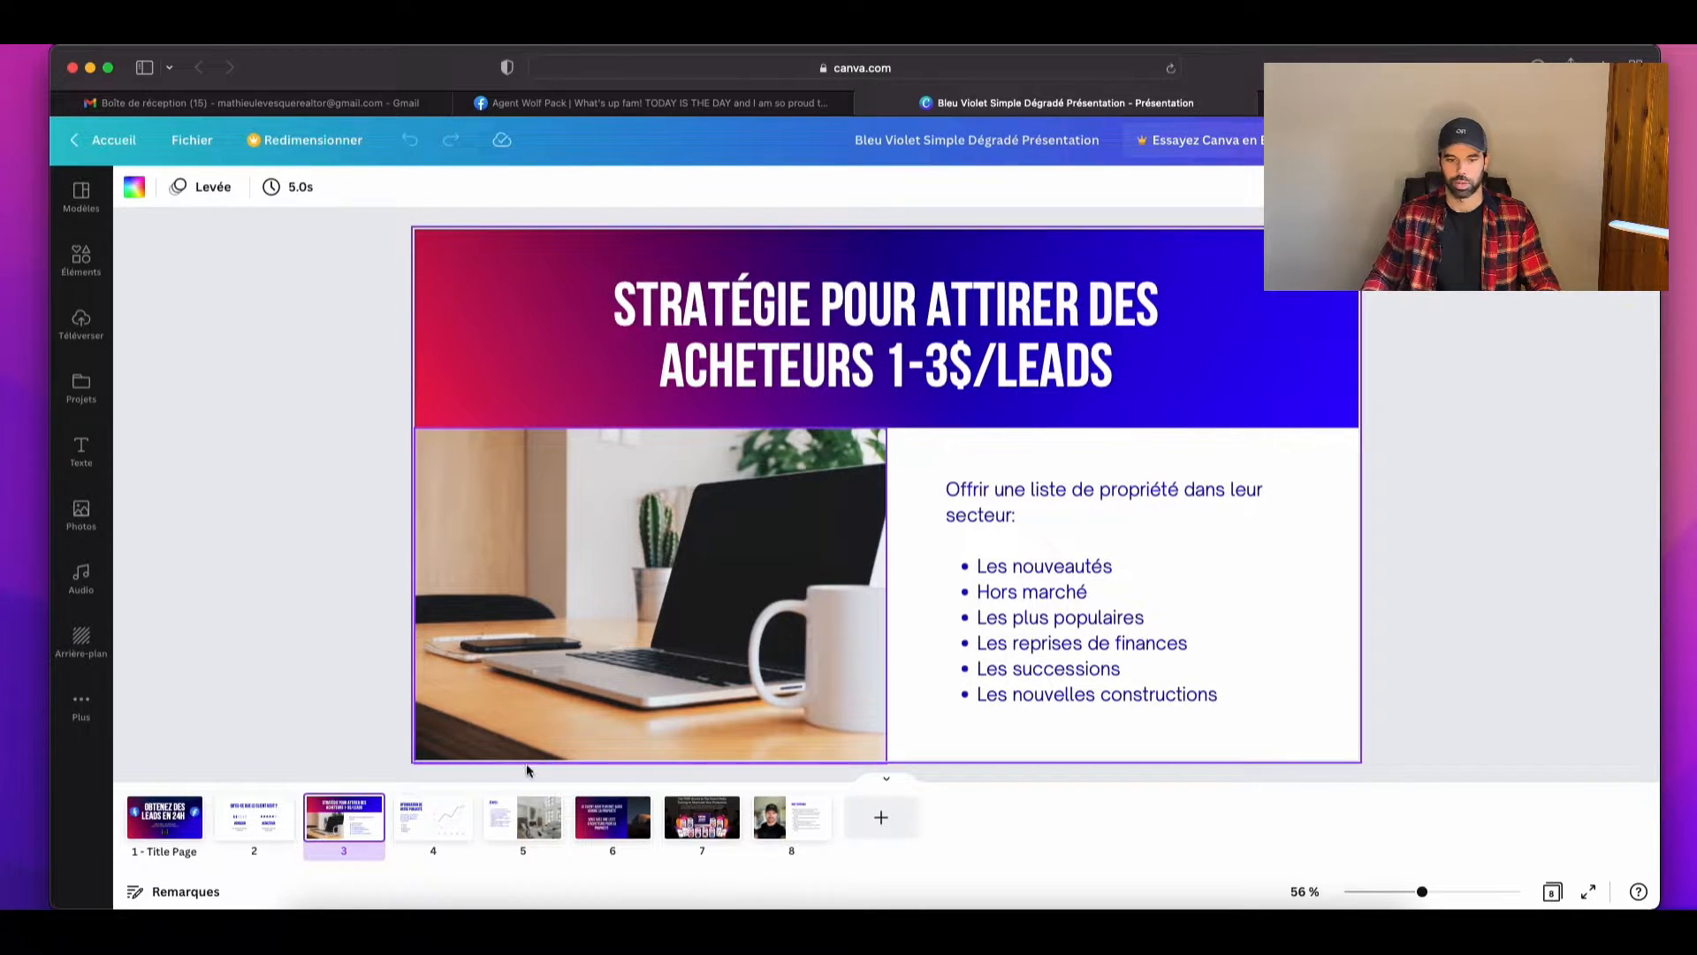
pyautogui.click(426, 821)
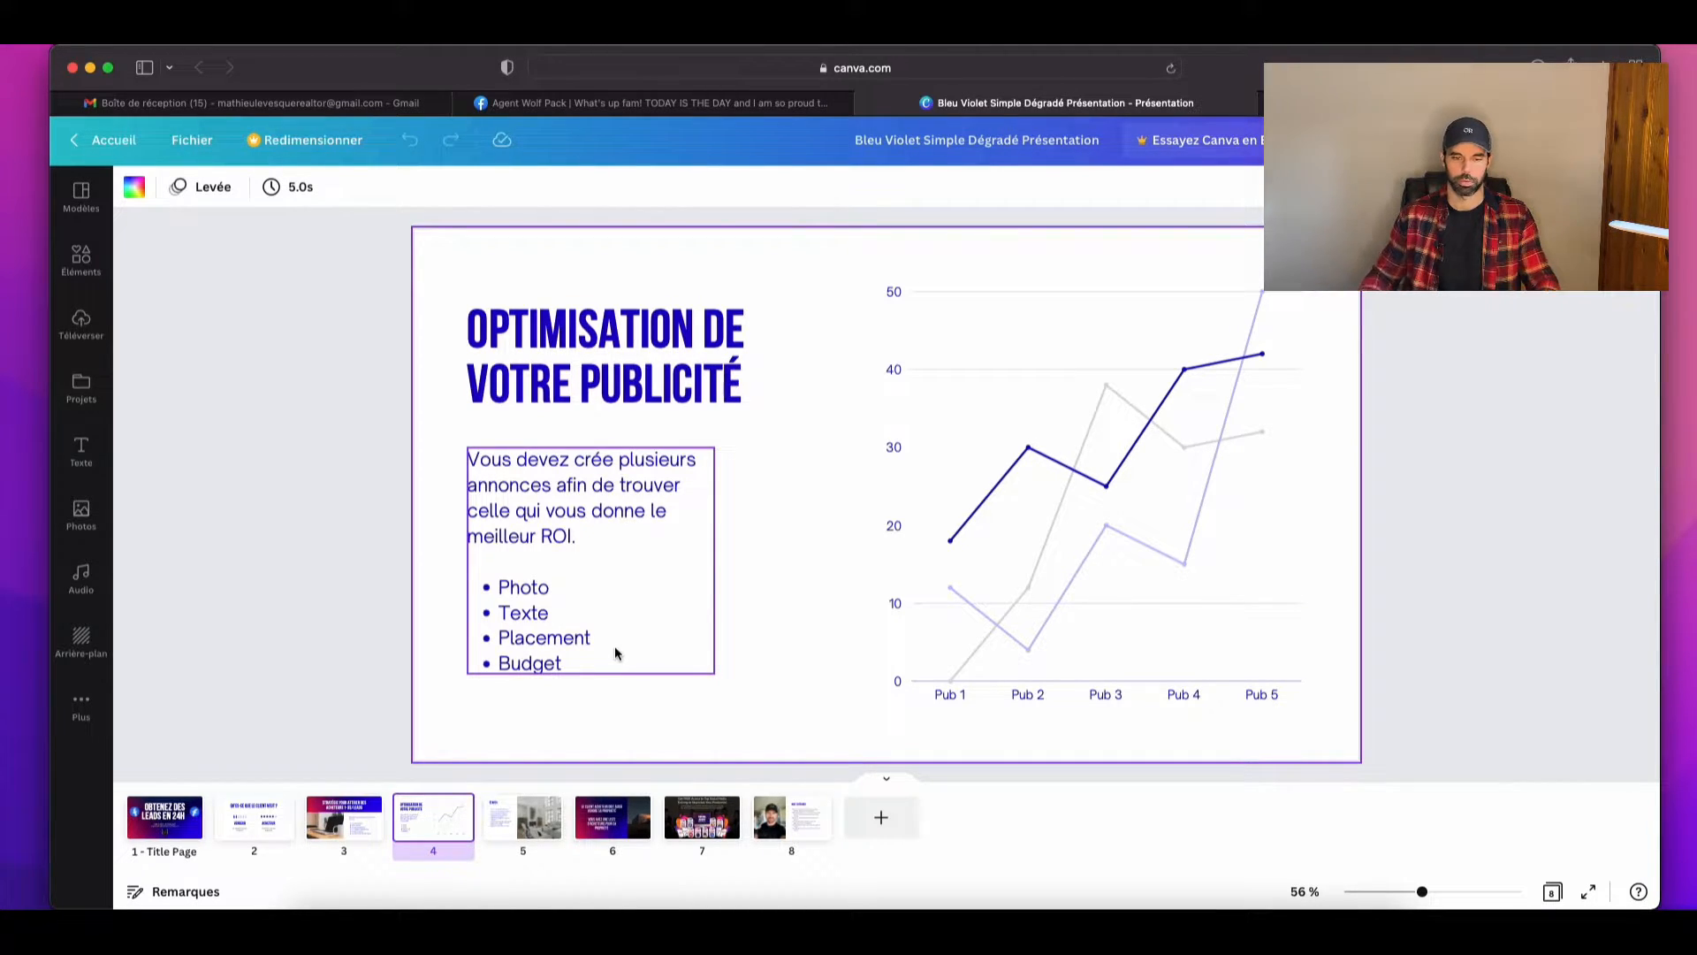
pyautogui.click(501, 811)
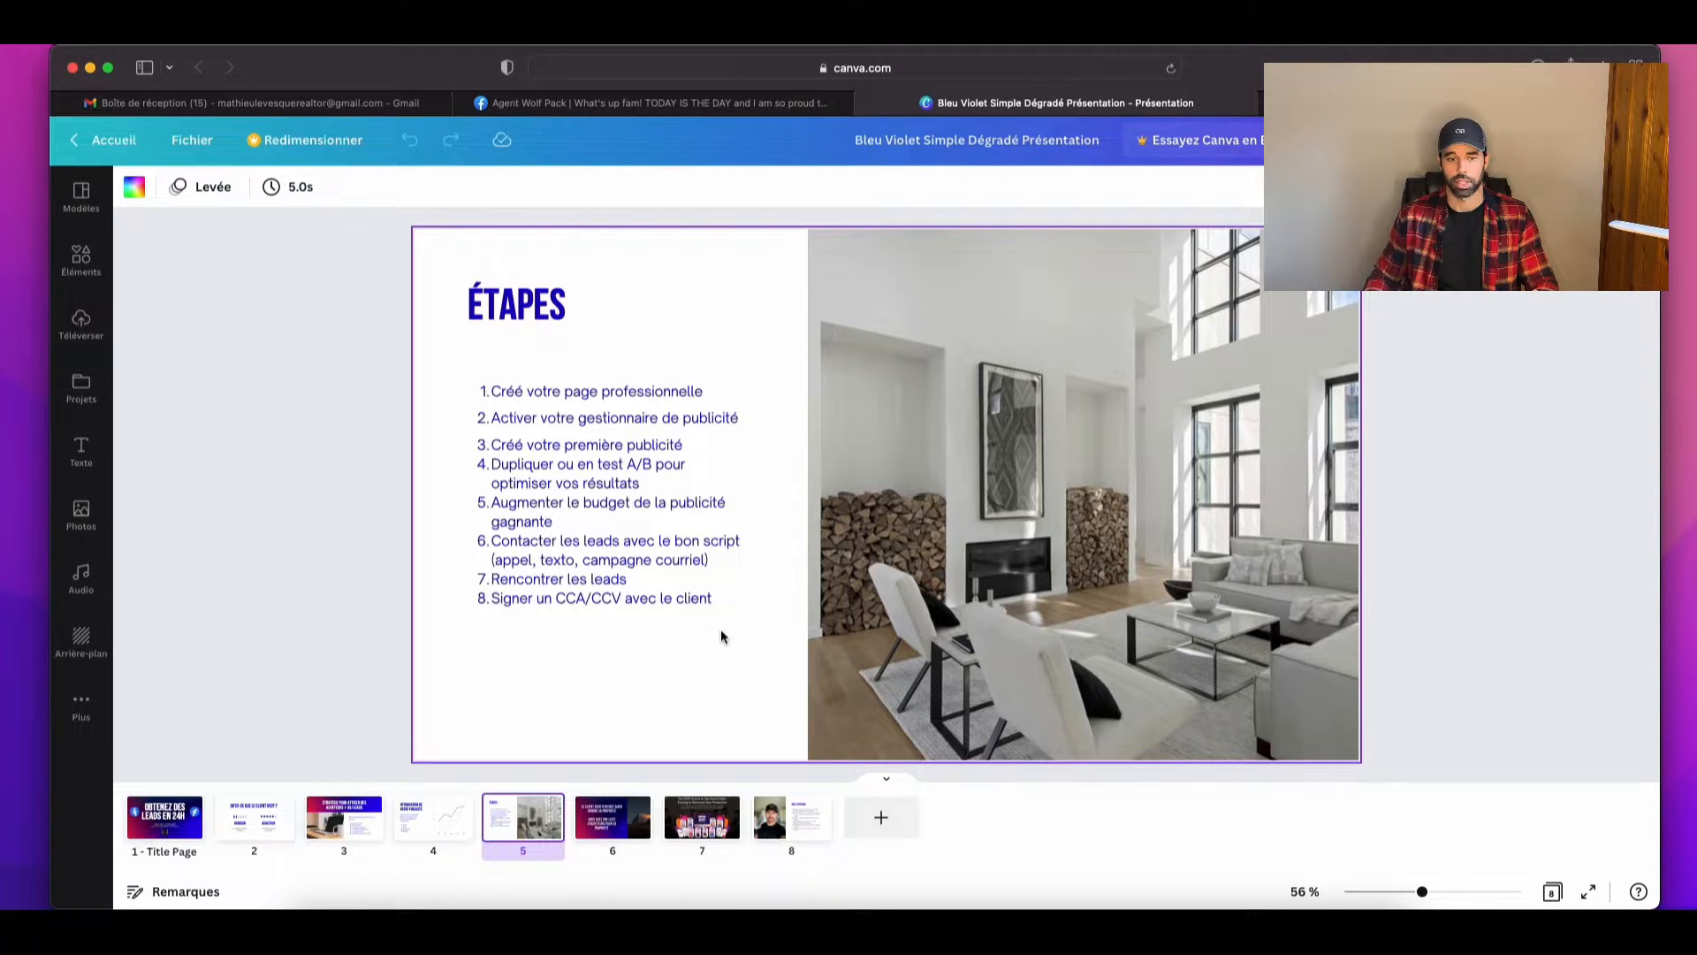
pyautogui.click(610, 818)
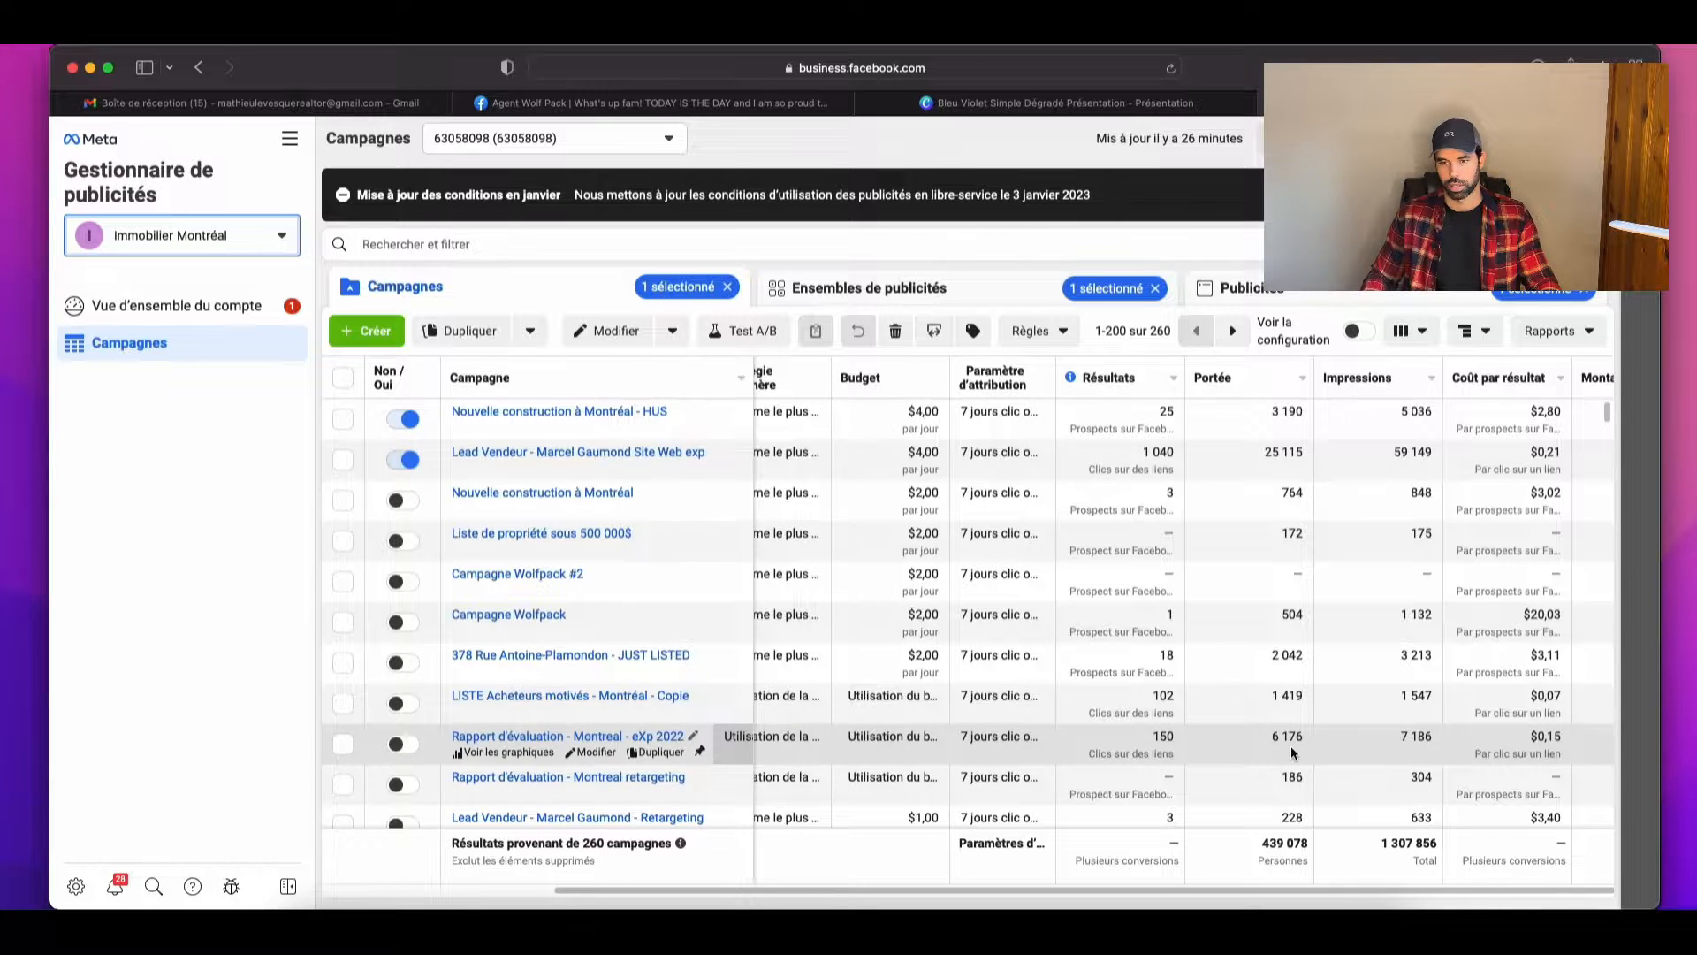
# Step: Review the existing campaigns' results, reach, impressions, cost per result and amount spent in Meta Ads Manager
pyautogui.scroll(-15, 1290, 746)
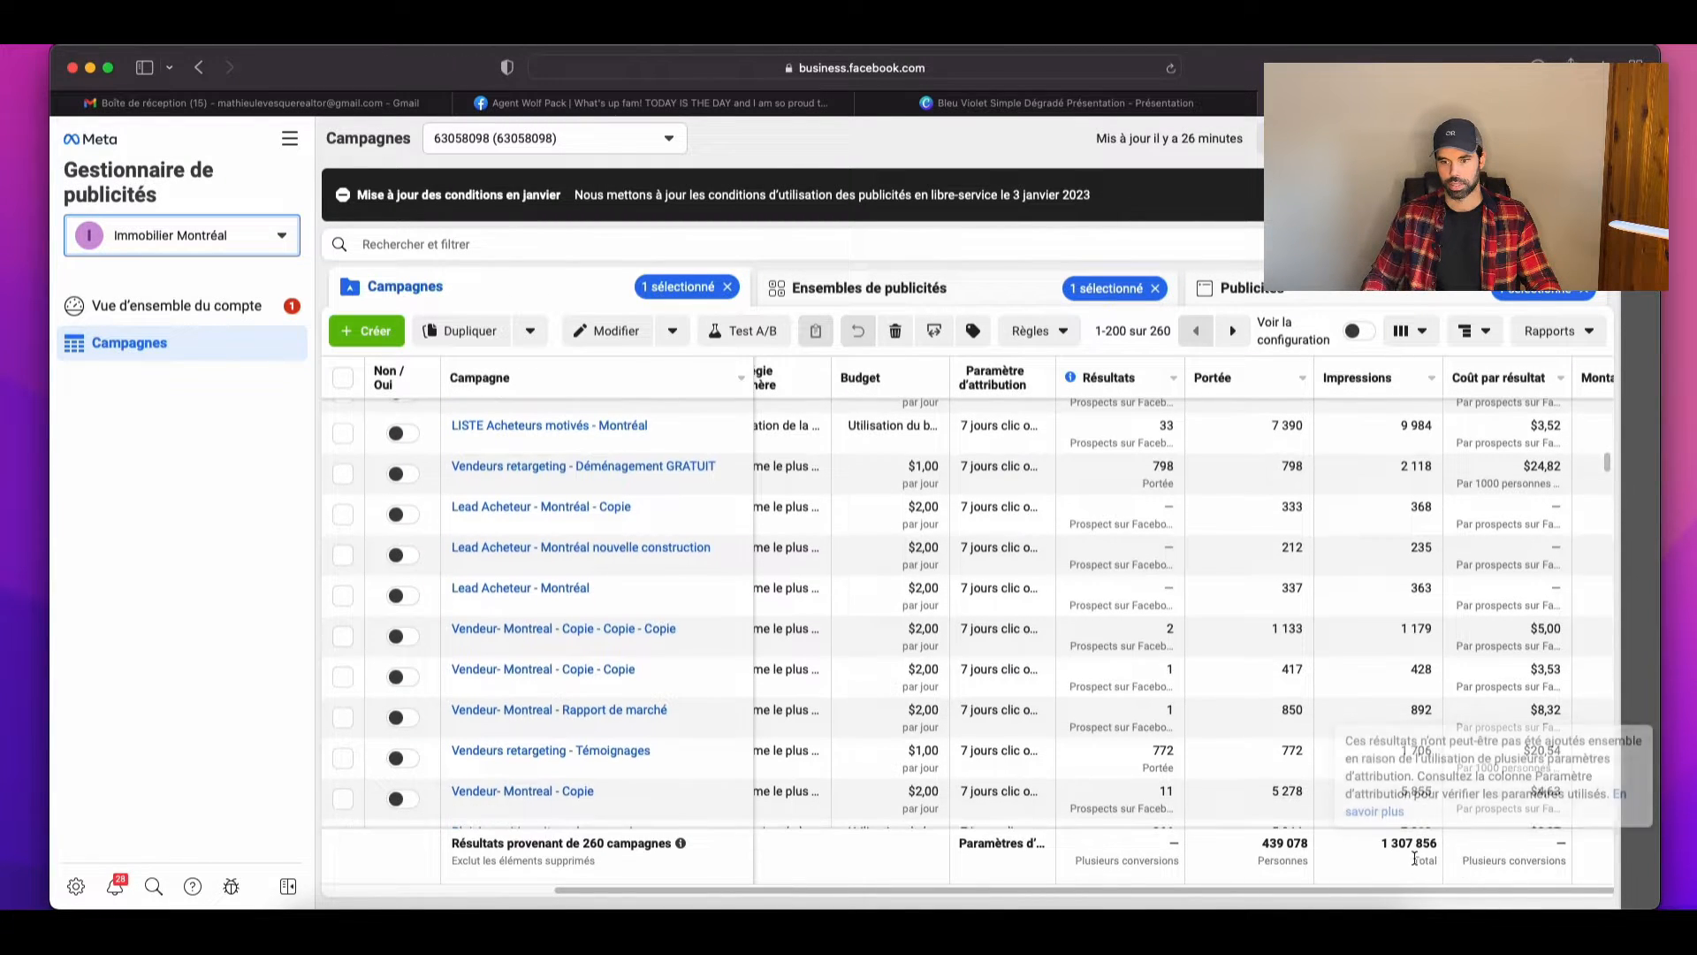
pyautogui.hscroll(5, 1382, 851)
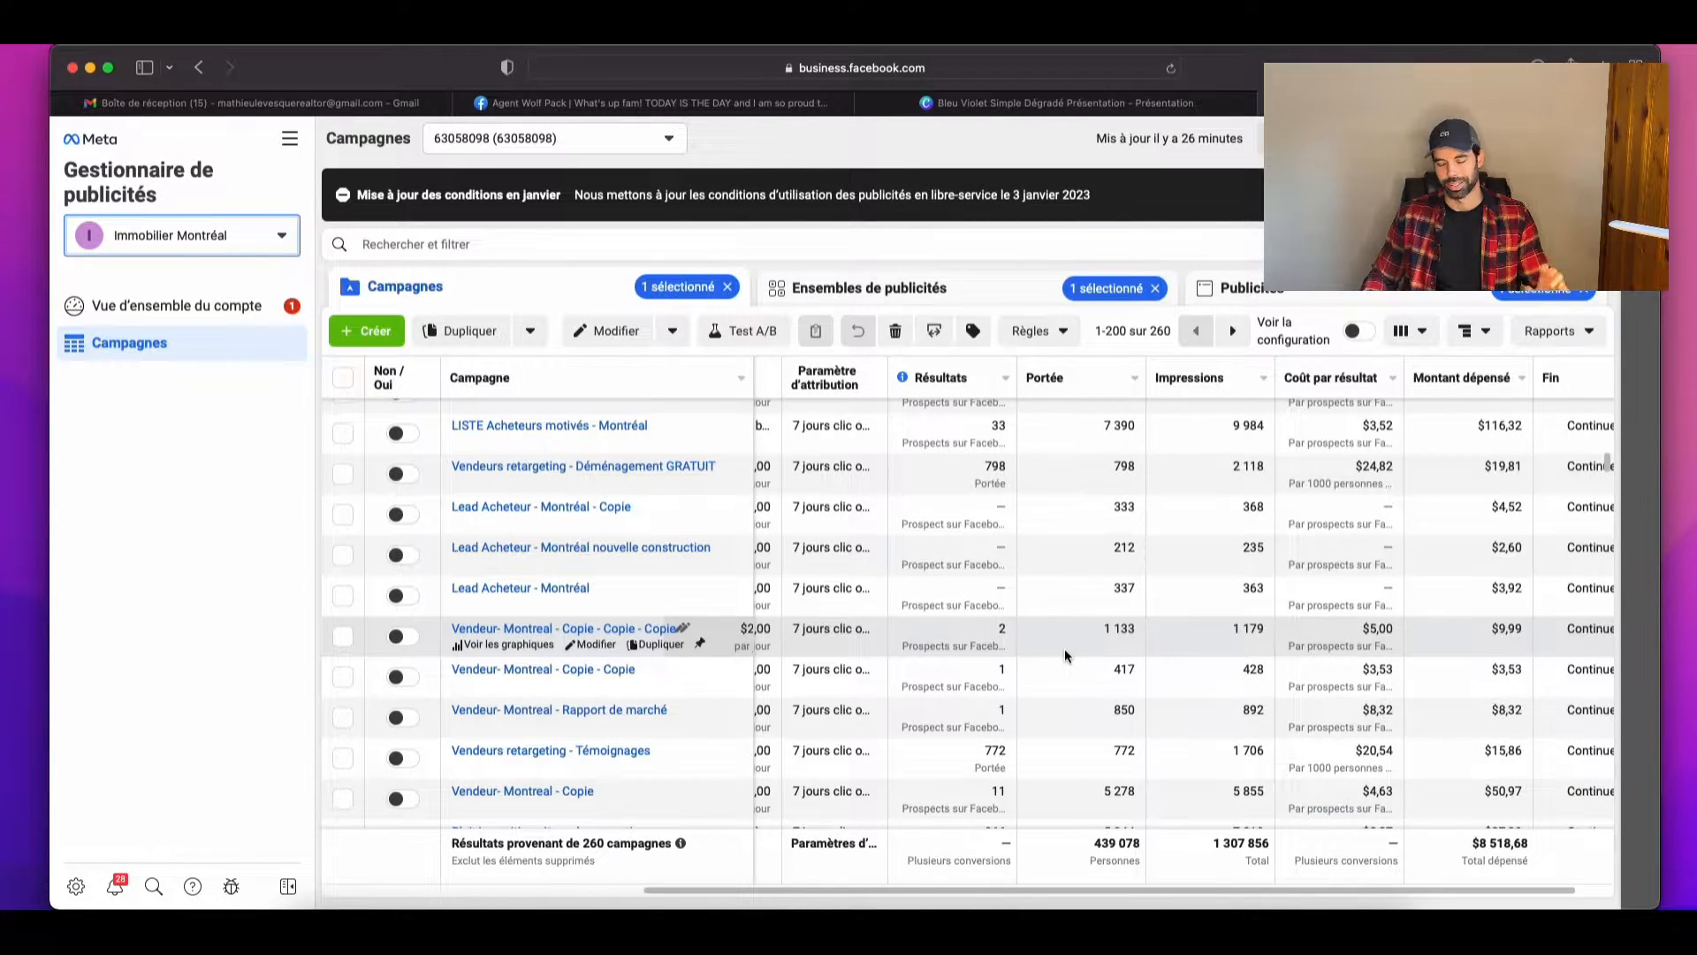
pyautogui.scroll(10, 1064, 654)
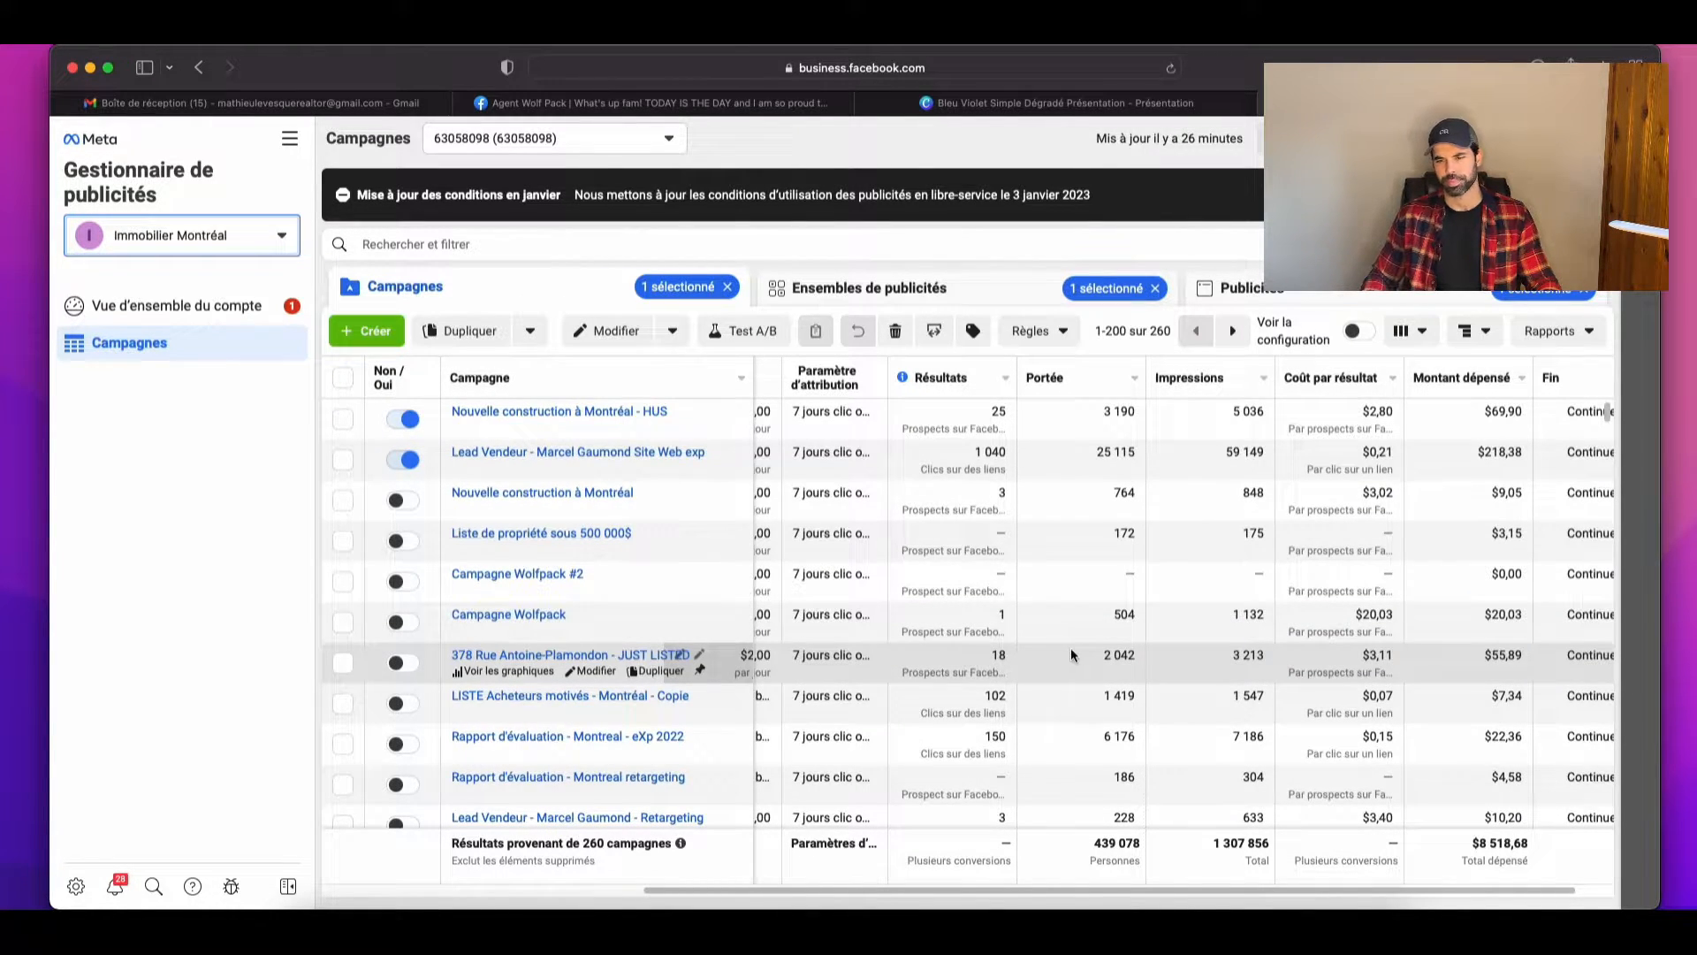
# Step: Close the new-campaign dialog and switch from the Immobilier Montréal business to the broker's own EXP ad account
pyautogui.click(369, 335)
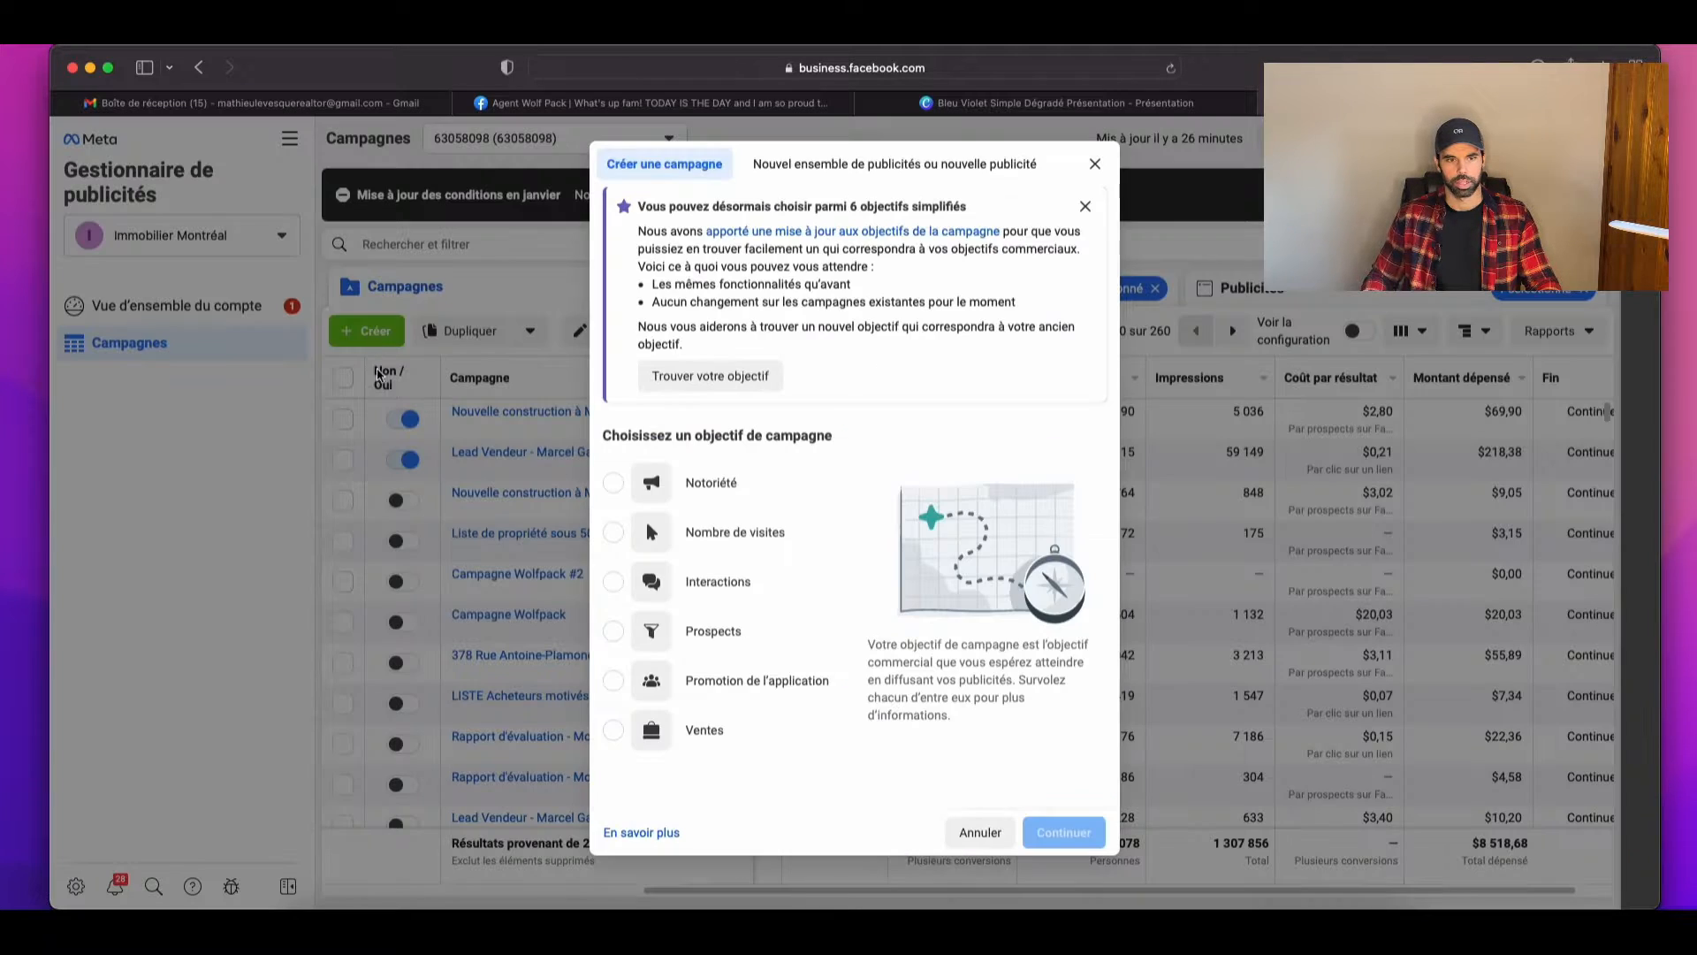
pyautogui.click(1094, 164)
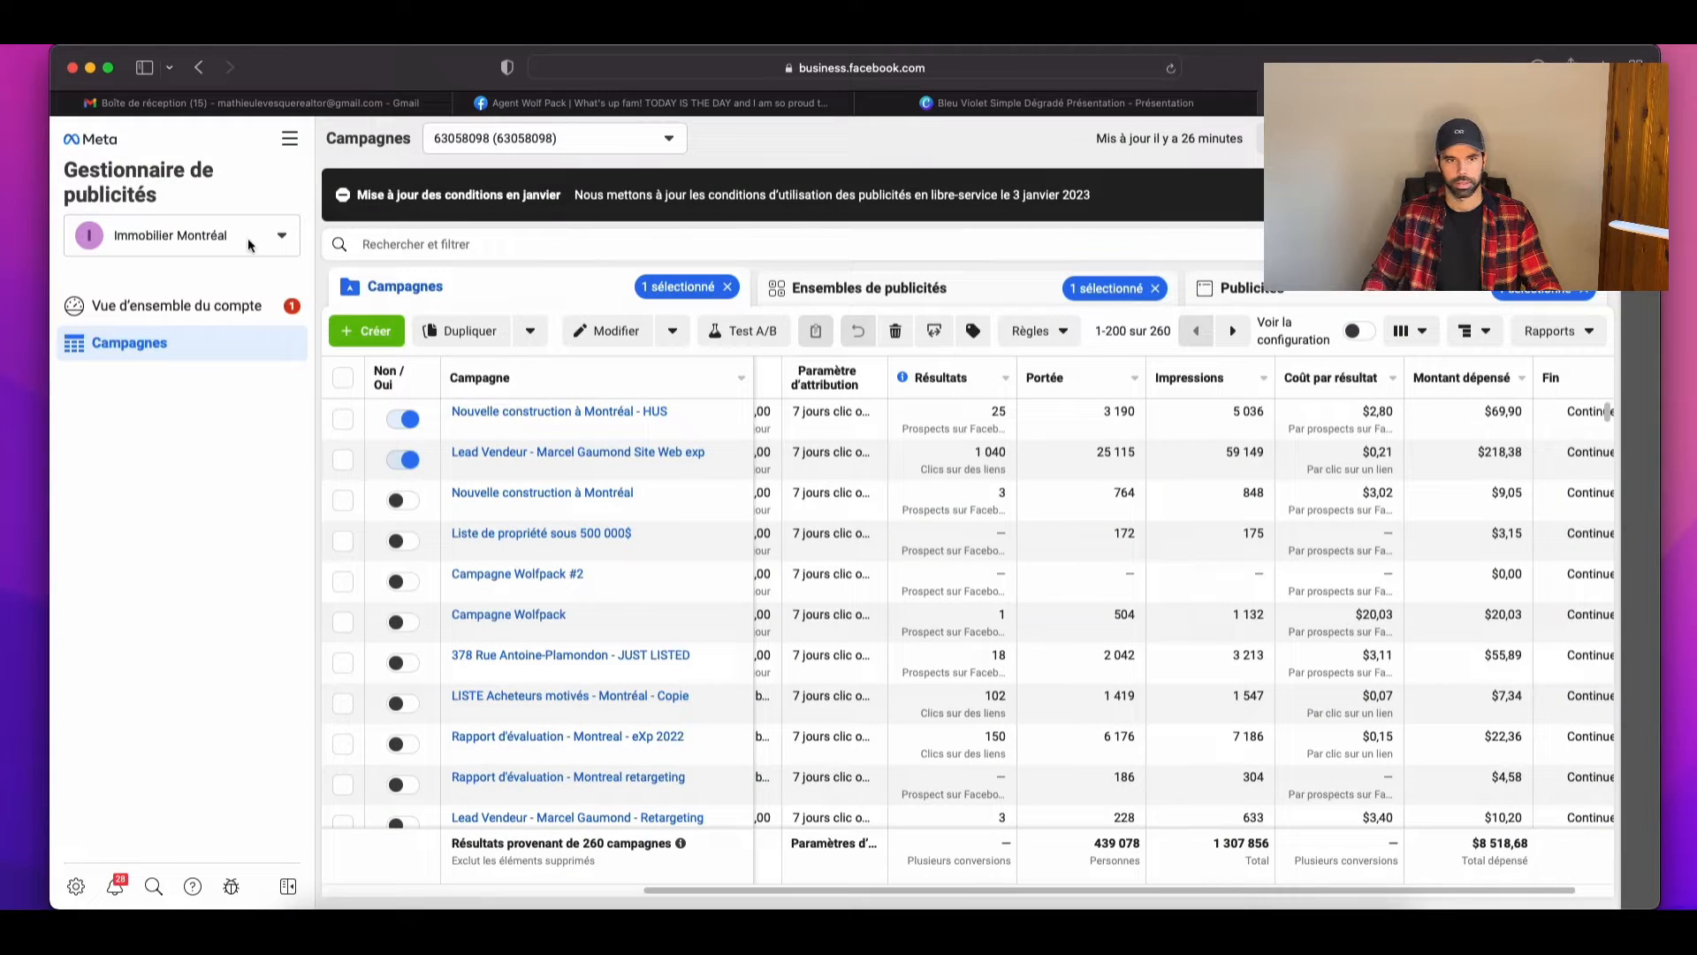
pyautogui.click(248, 239)
pyautogui.click(164, 511)
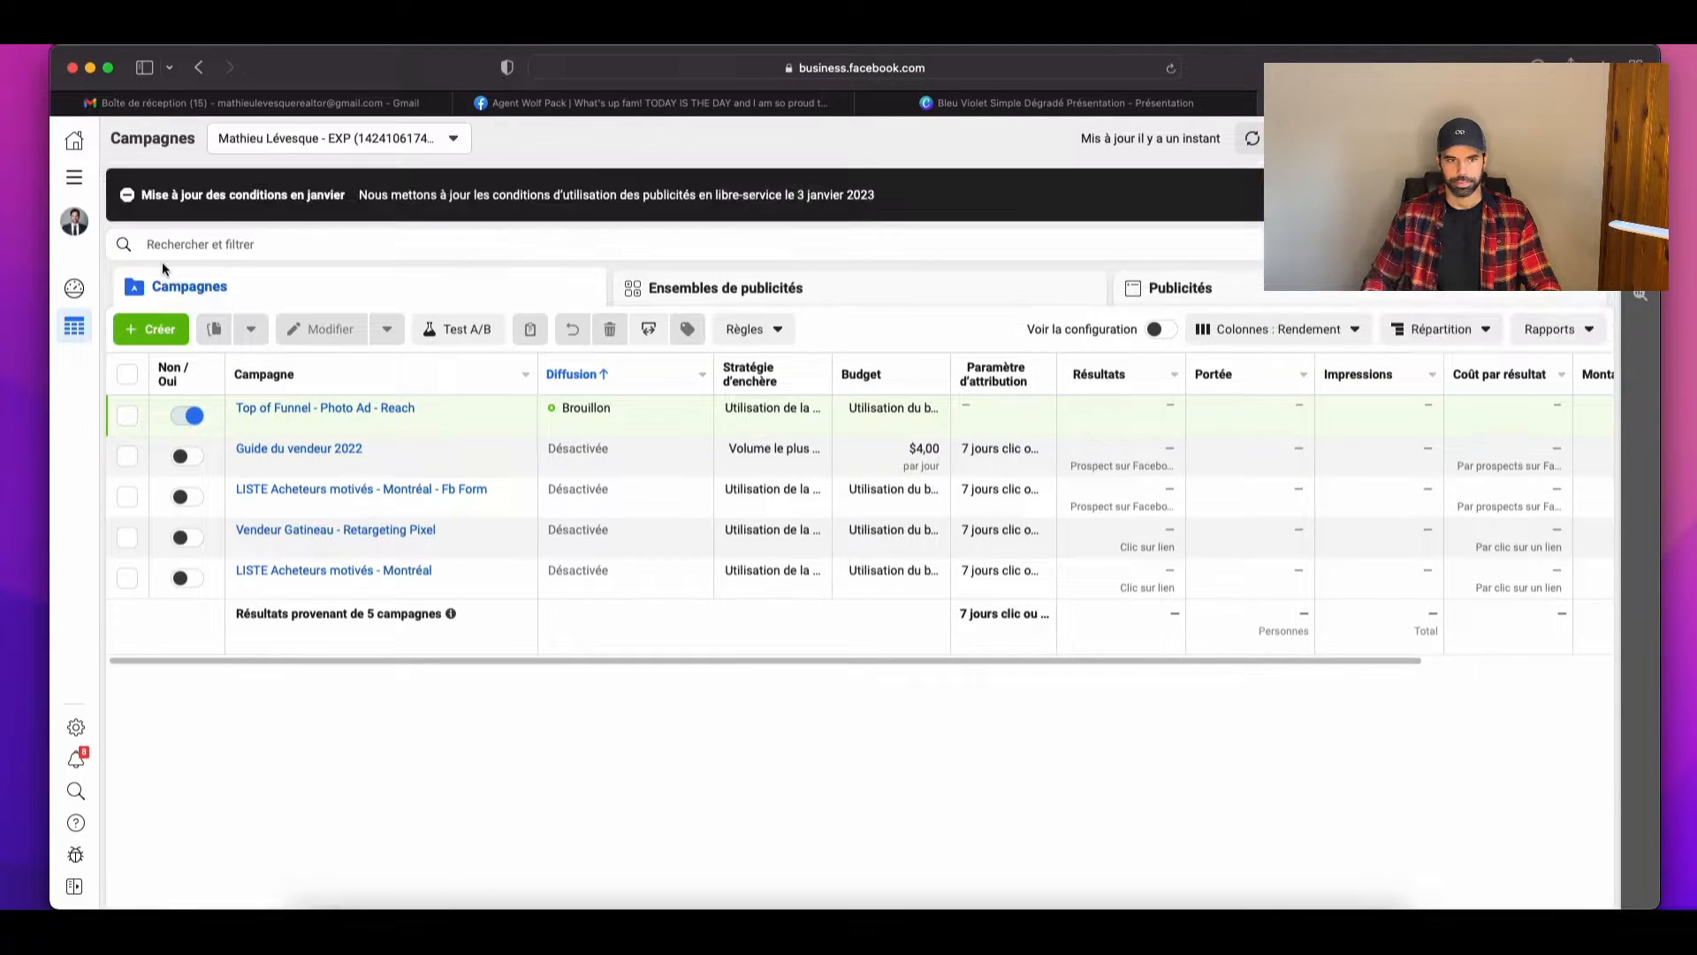
# Step: Create a new campaign with the Prospects objective
pyautogui.click(167, 329)
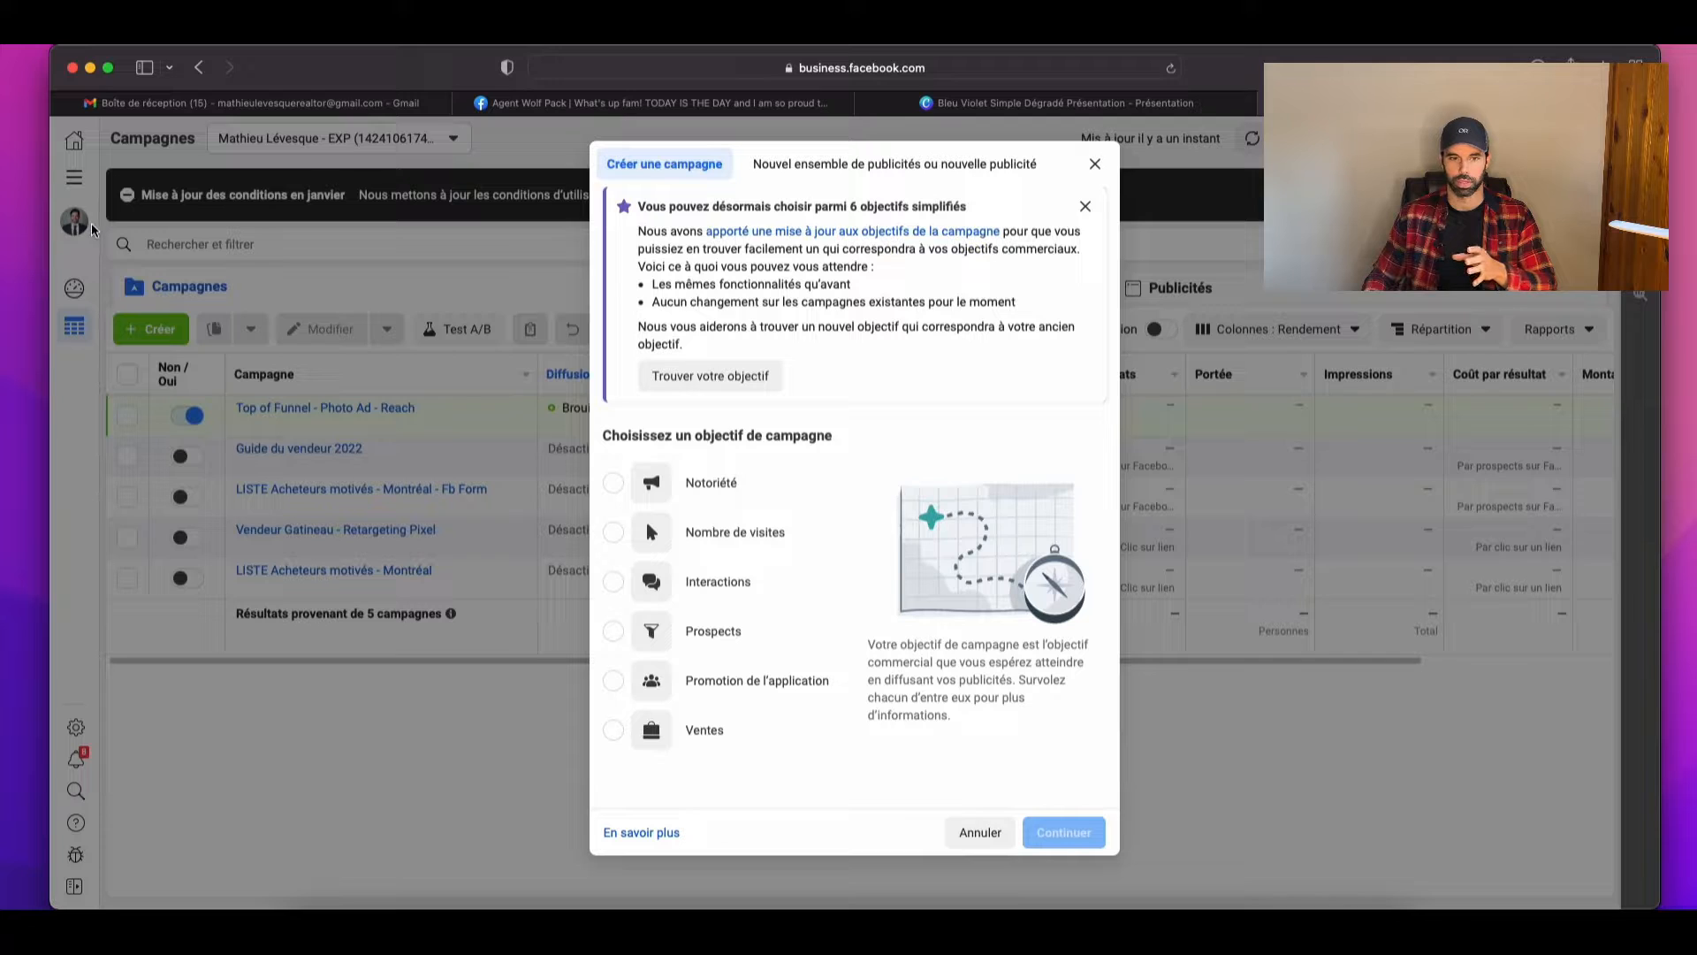
pyautogui.moveTo(733, 488)
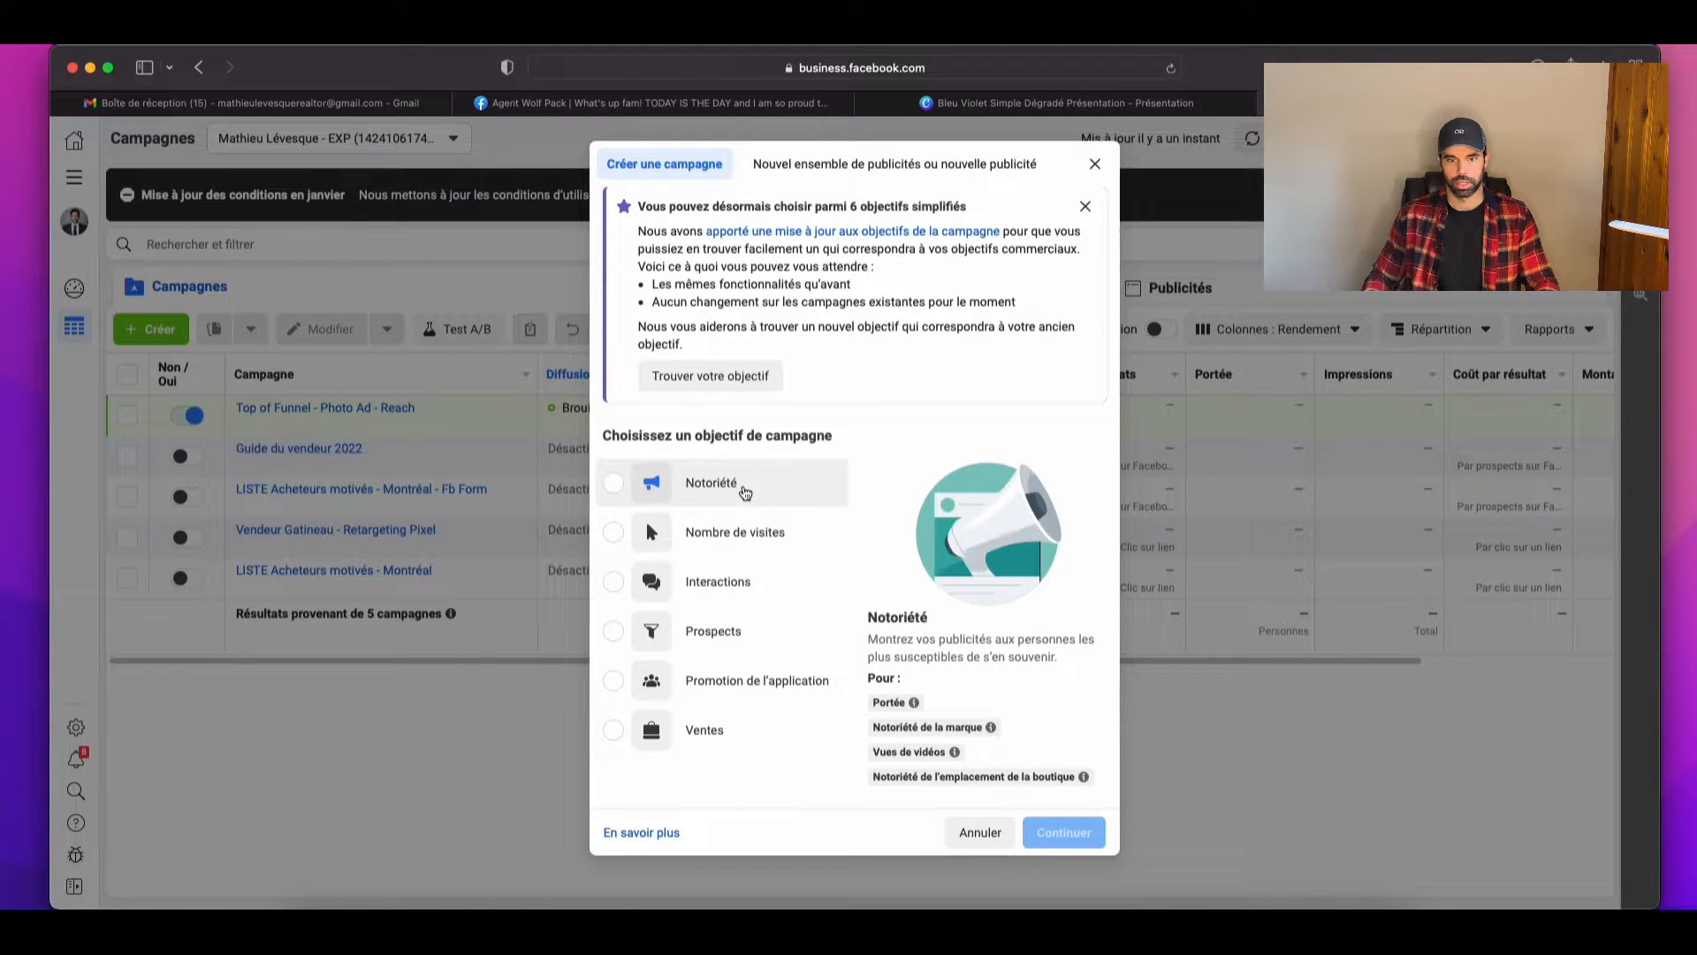
pyautogui.scroll(-1, 761, 598)
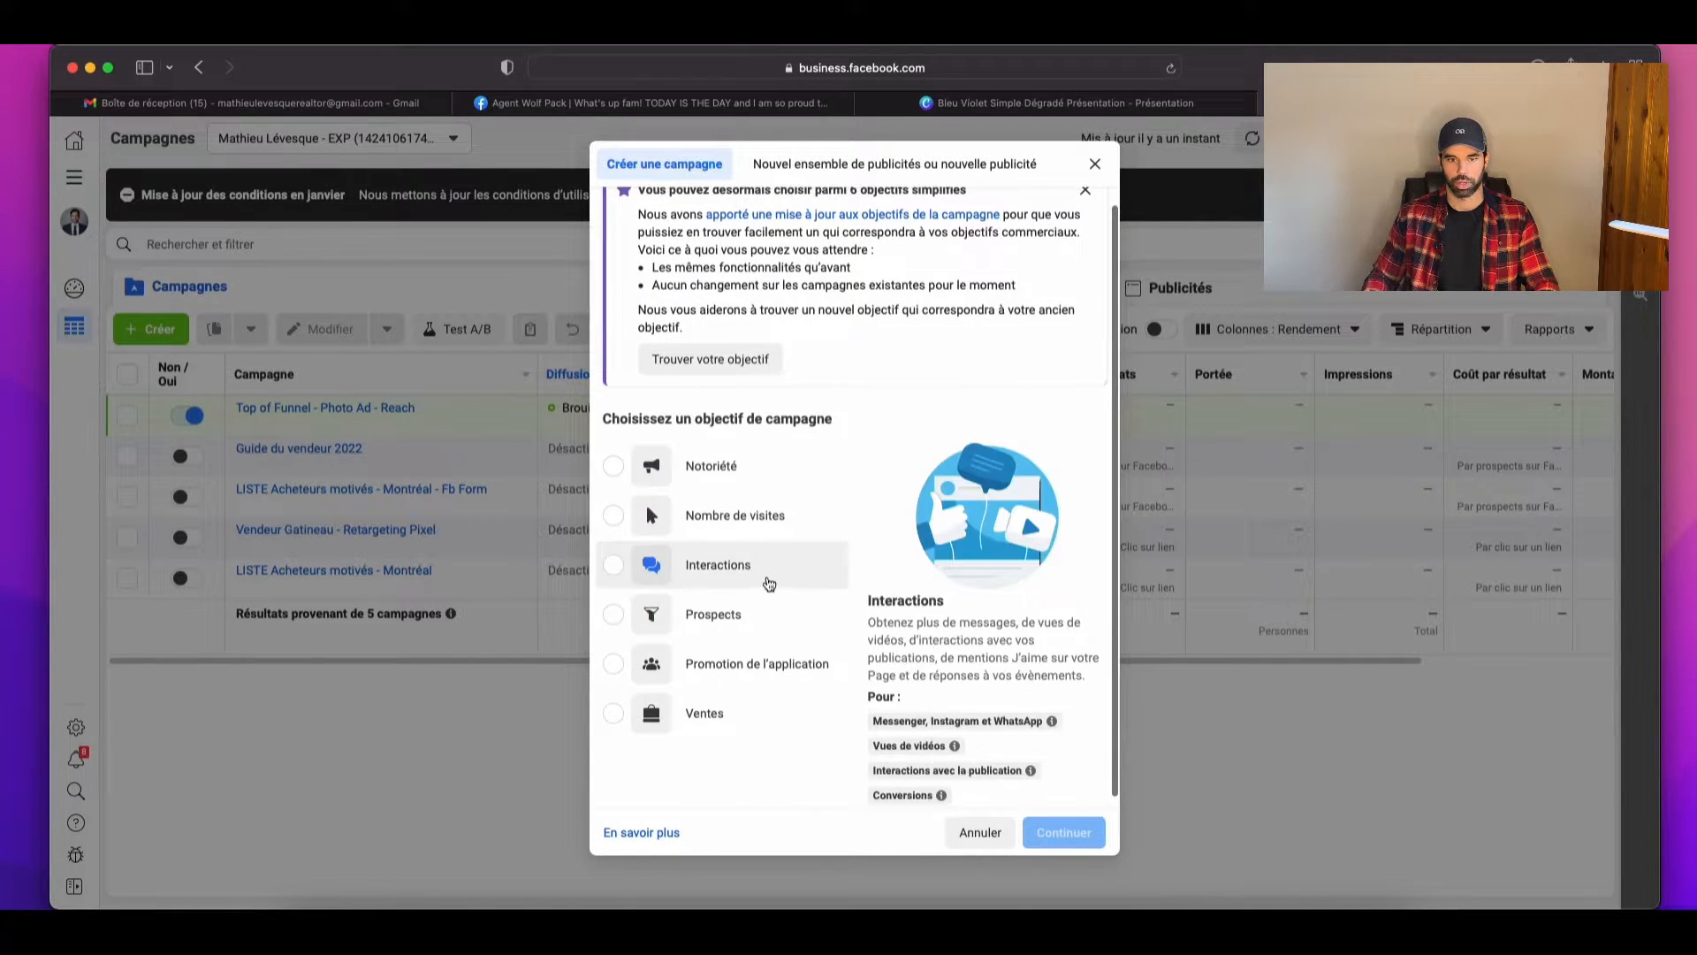
pyautogui.click(758, 613)
pyautogui.click(1091, 849)
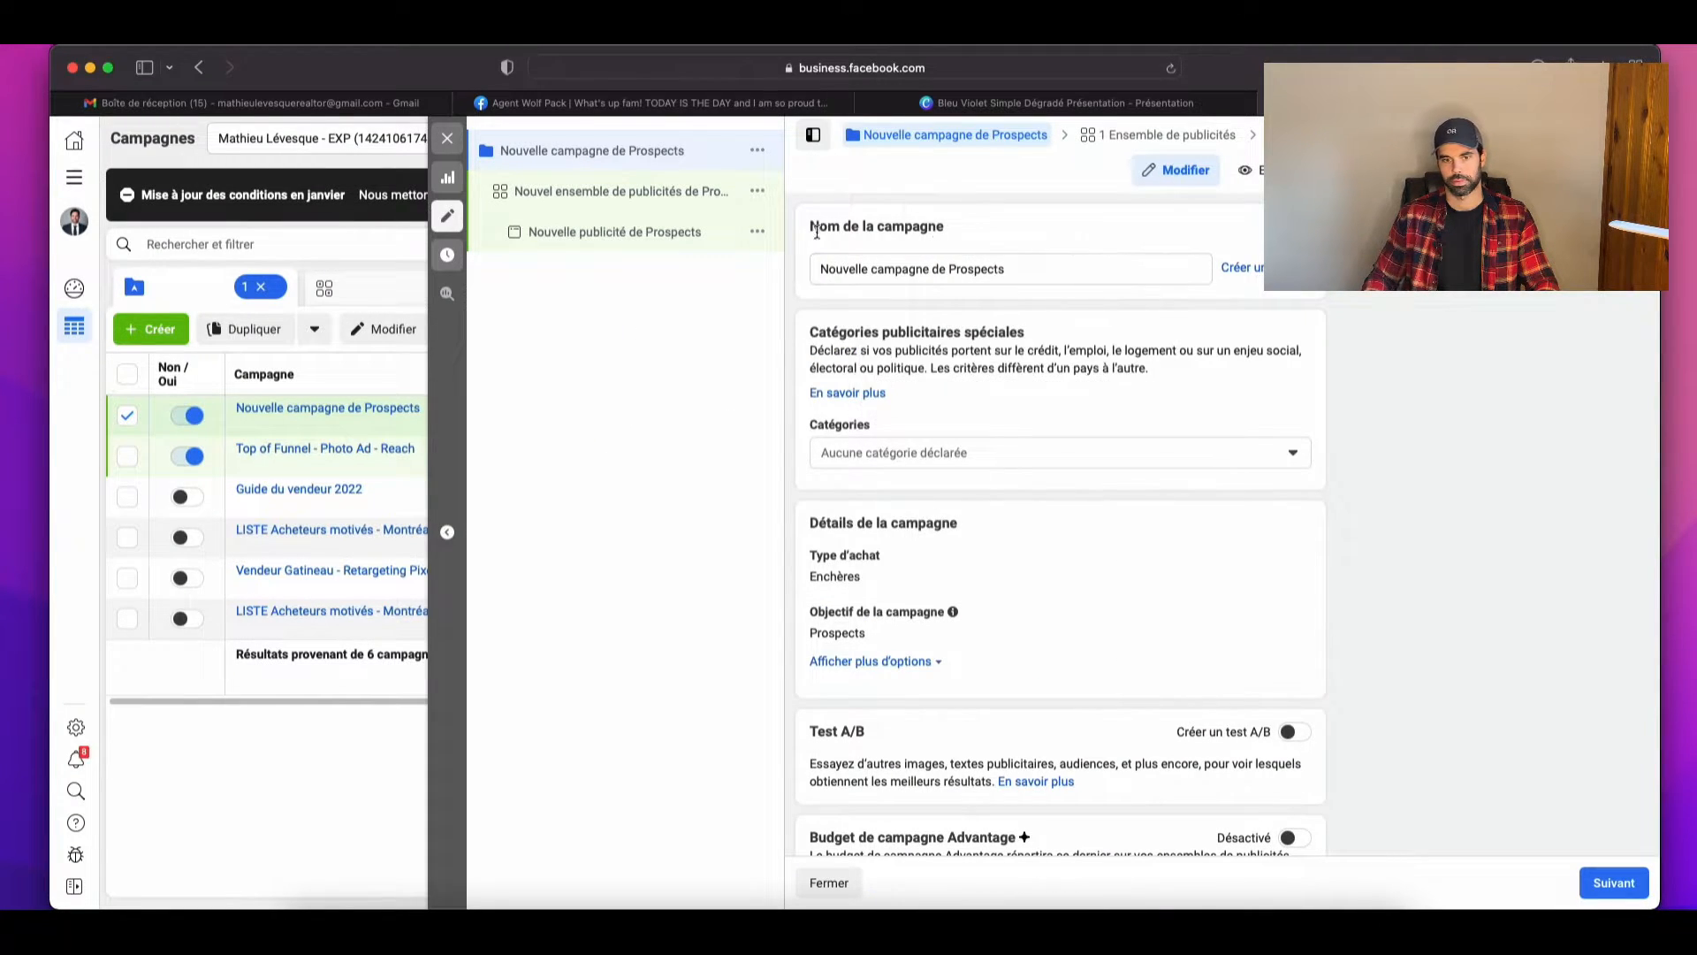
# Step: Rename the campaign as "Leads acheteurs - Montréal"
pyautogui.click(953, 455)
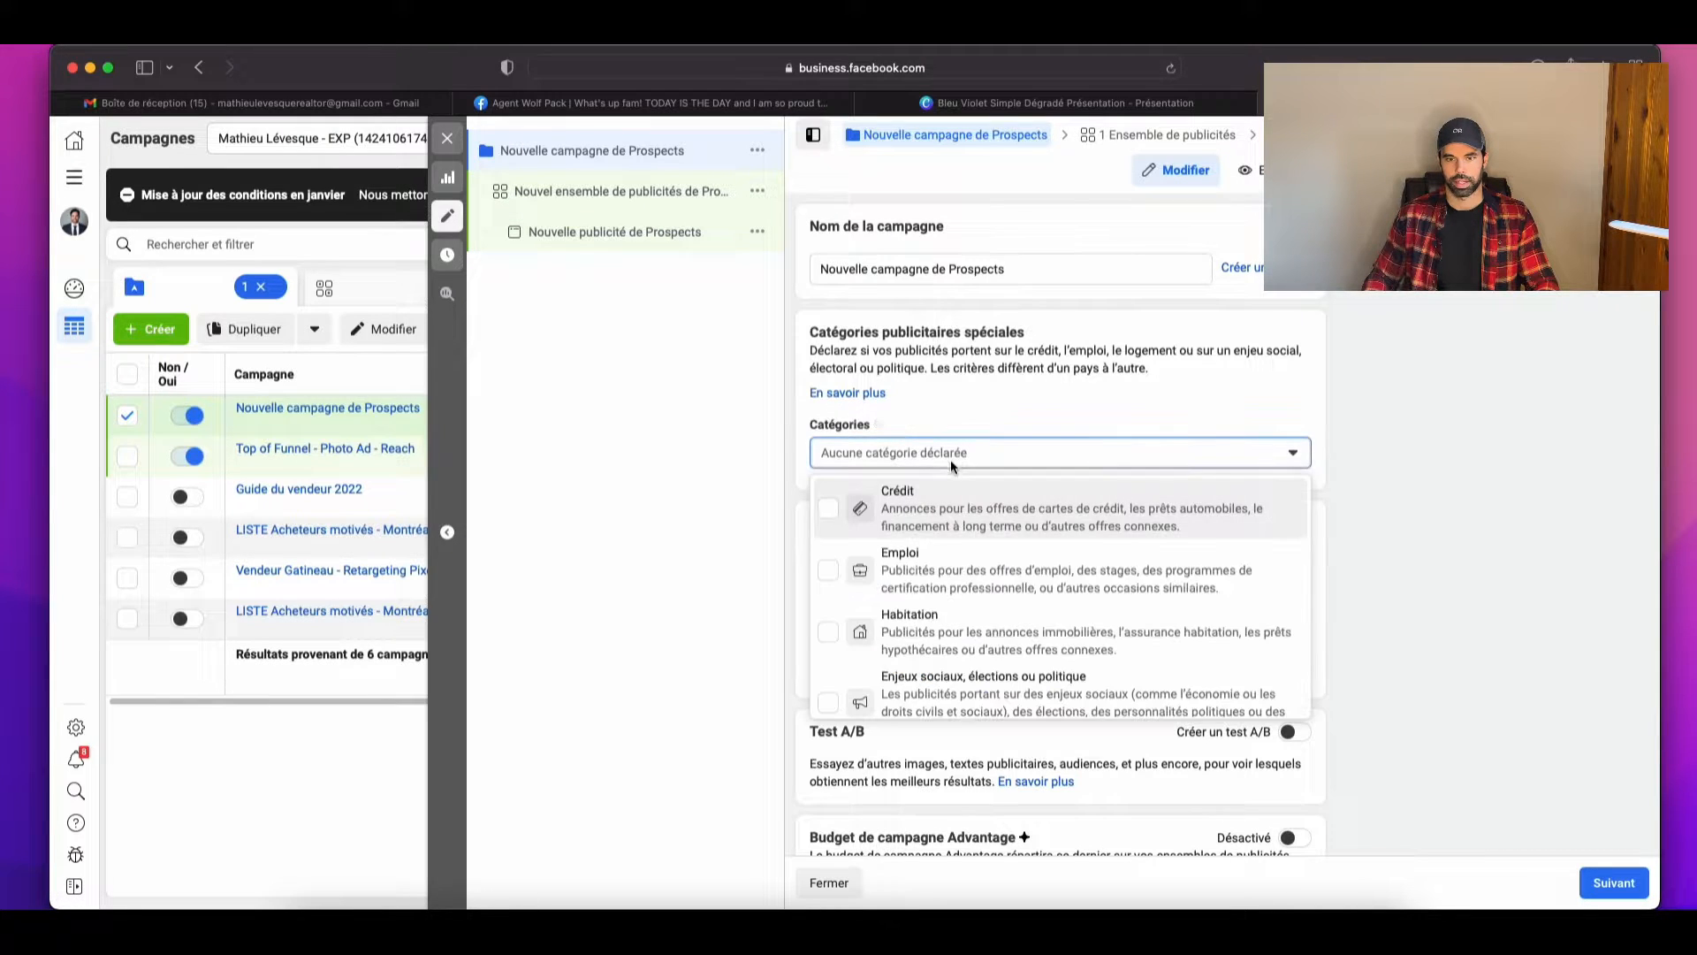
pyautogui.click(1044, 288)
pyautogui.moveTo(1034, 270); pyautogui.dragTo(788, 273)
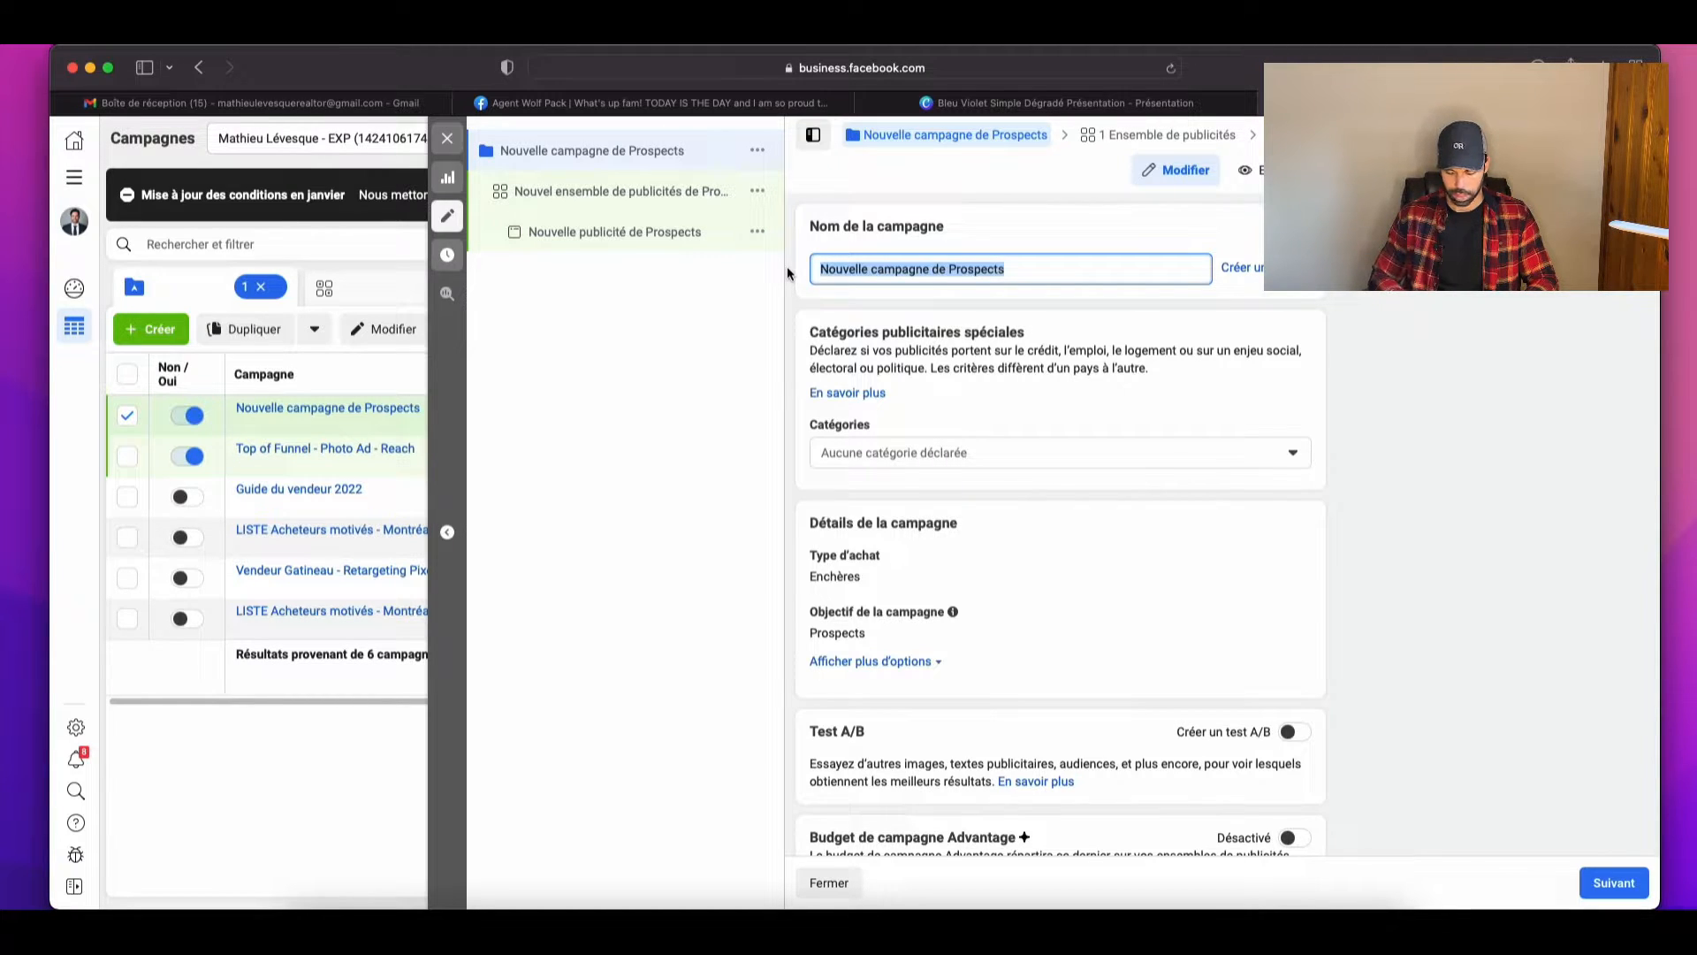
pyautogui.write('Leads ach')
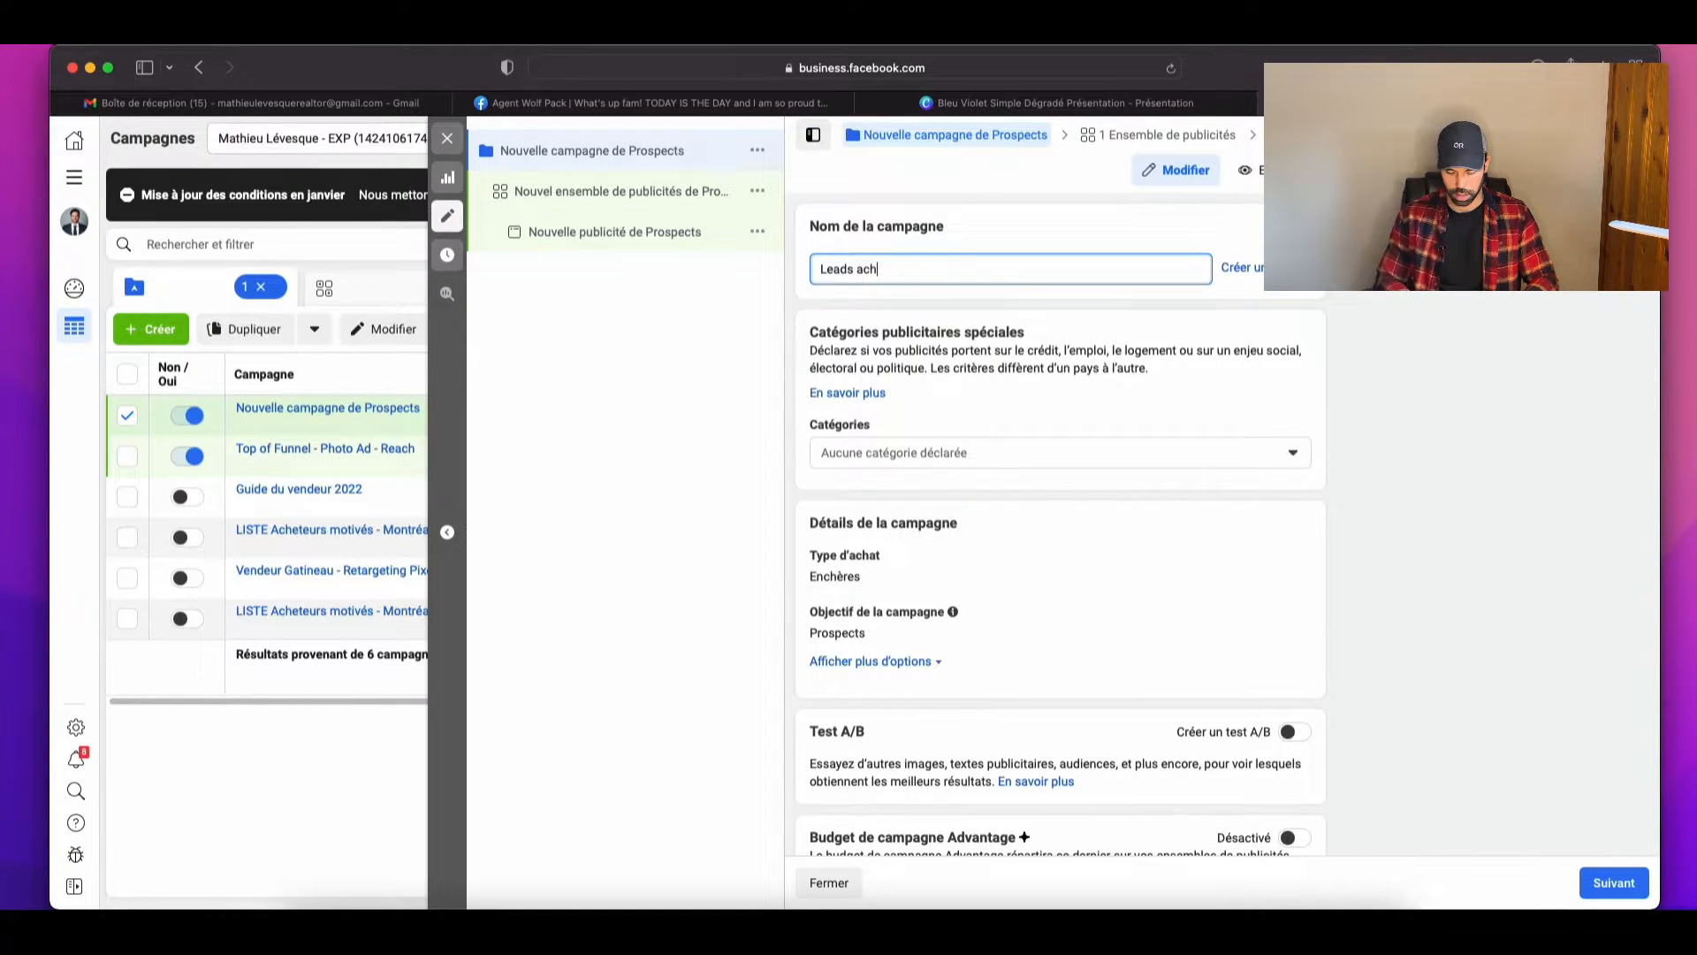
pyautogui.write('eteurs')
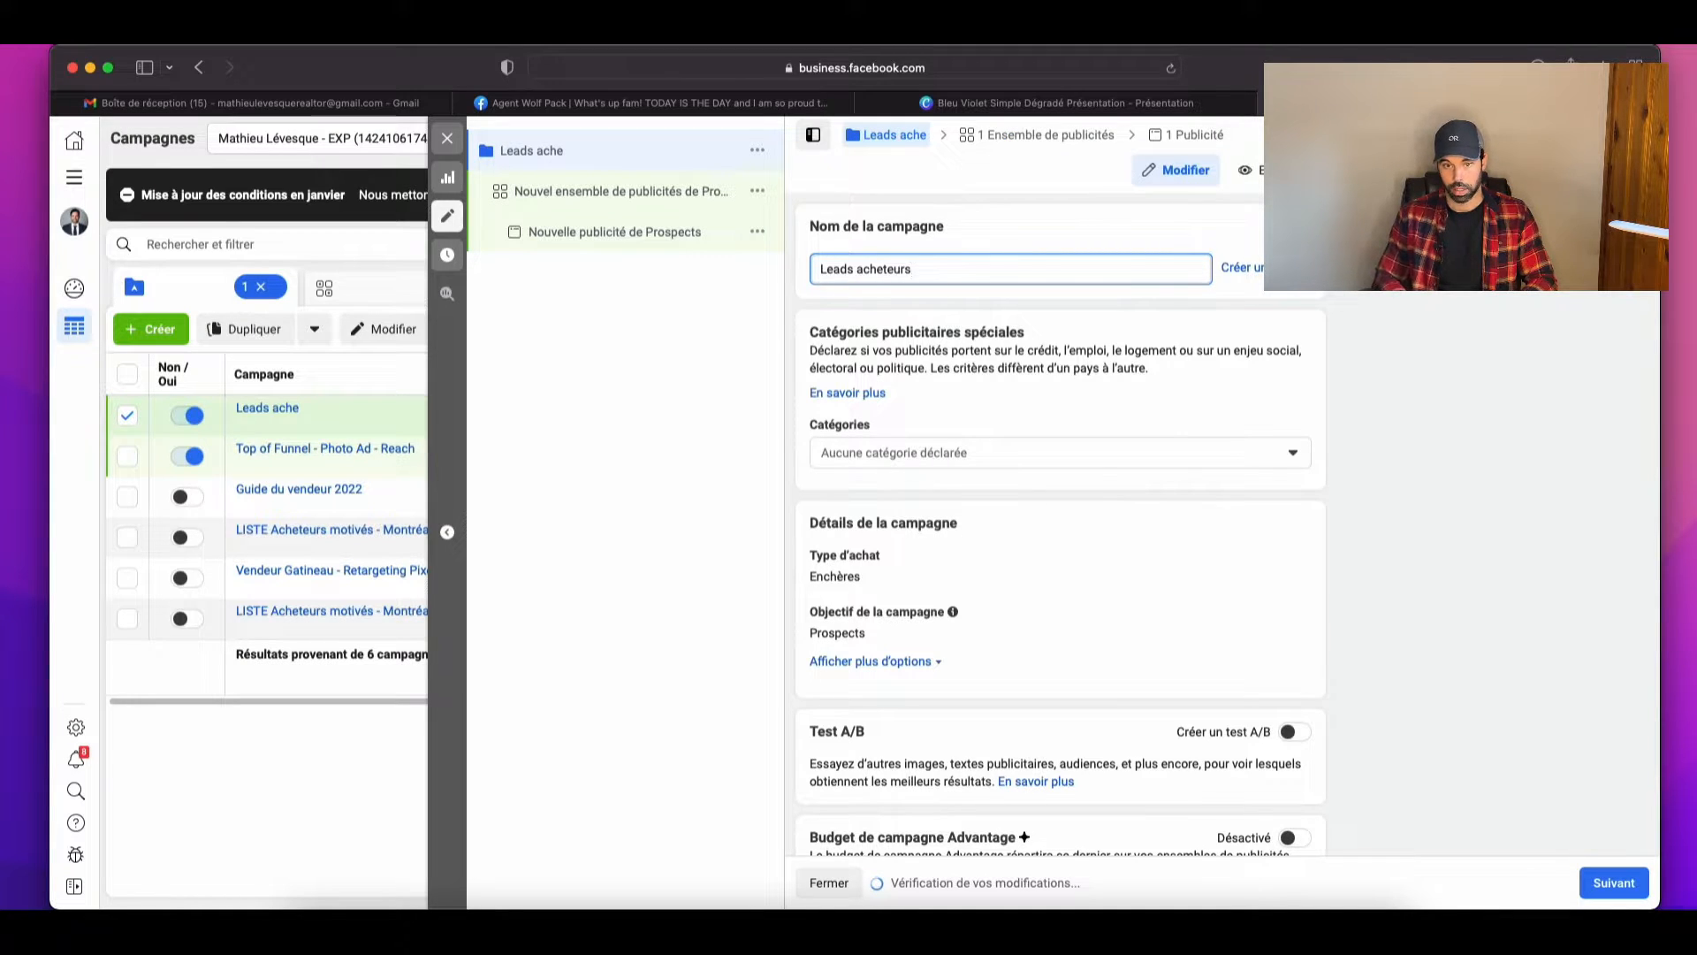
pyautogui.write(' - Montréal')
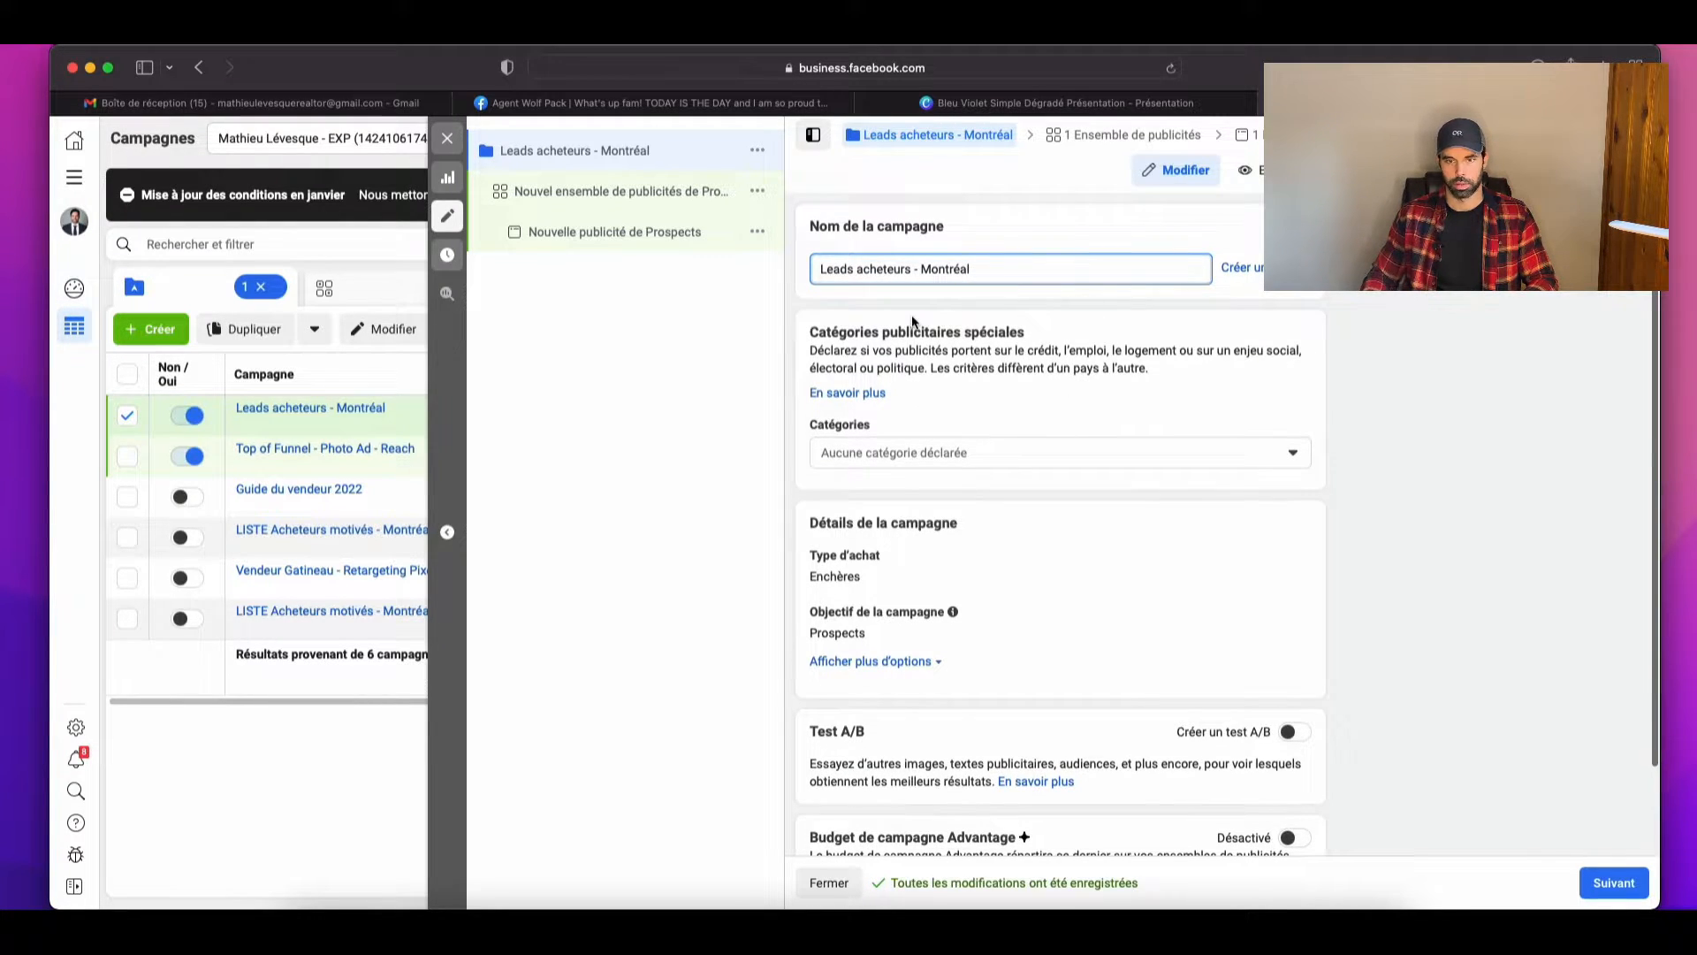
# Step: Declare Habitation as the campaign's special ad category
pyautogui.click(935, 454)
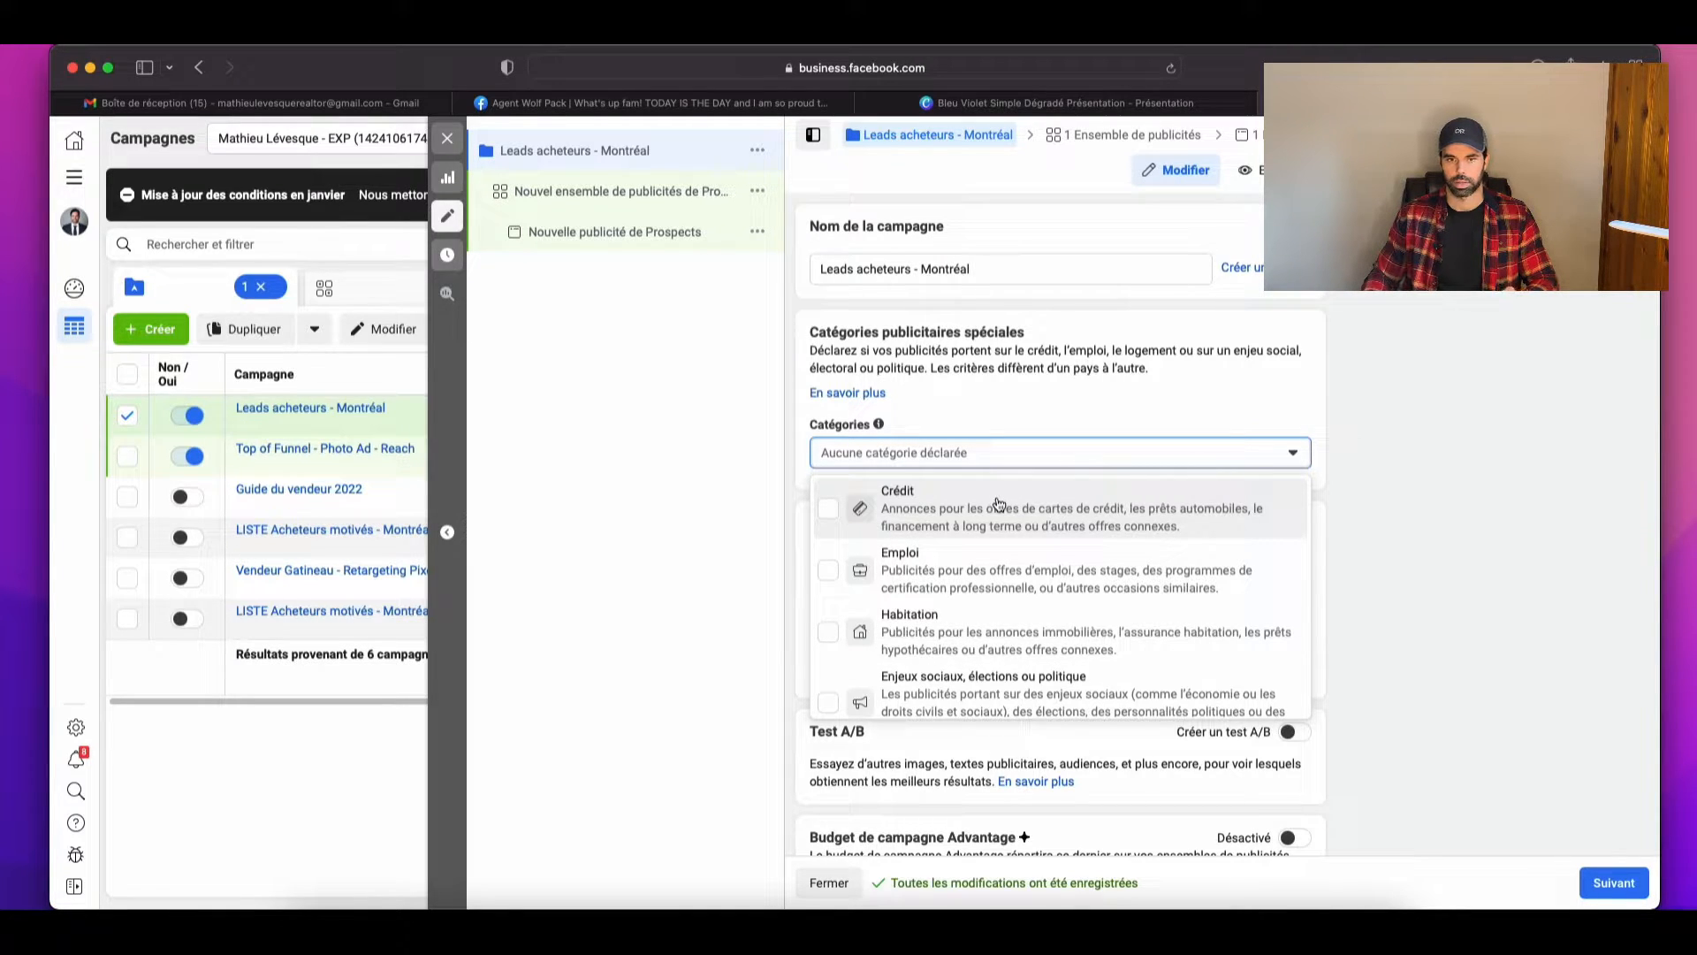
pyautogui.click(1005, 631)
pyautogui.click(798, 509)
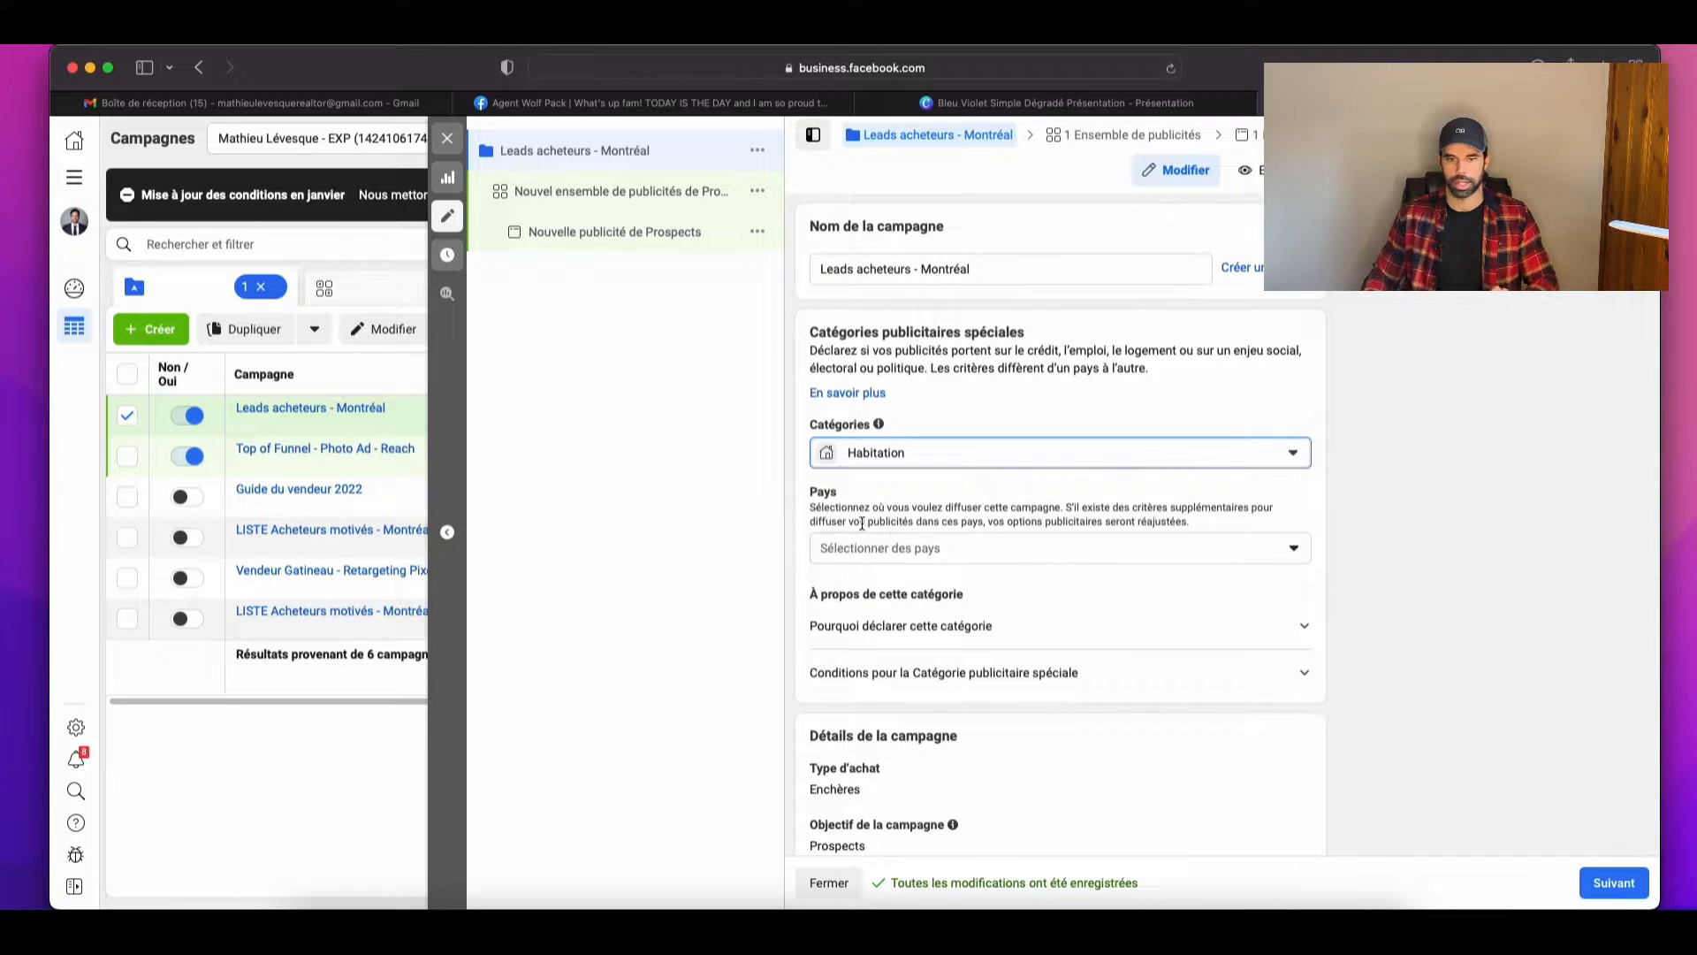
# Step: Check the country choice for the special ad category, leave the remaining campaign settings as they are, and continue to the ad set
pyautogui.scroll(-1, 972, 552)
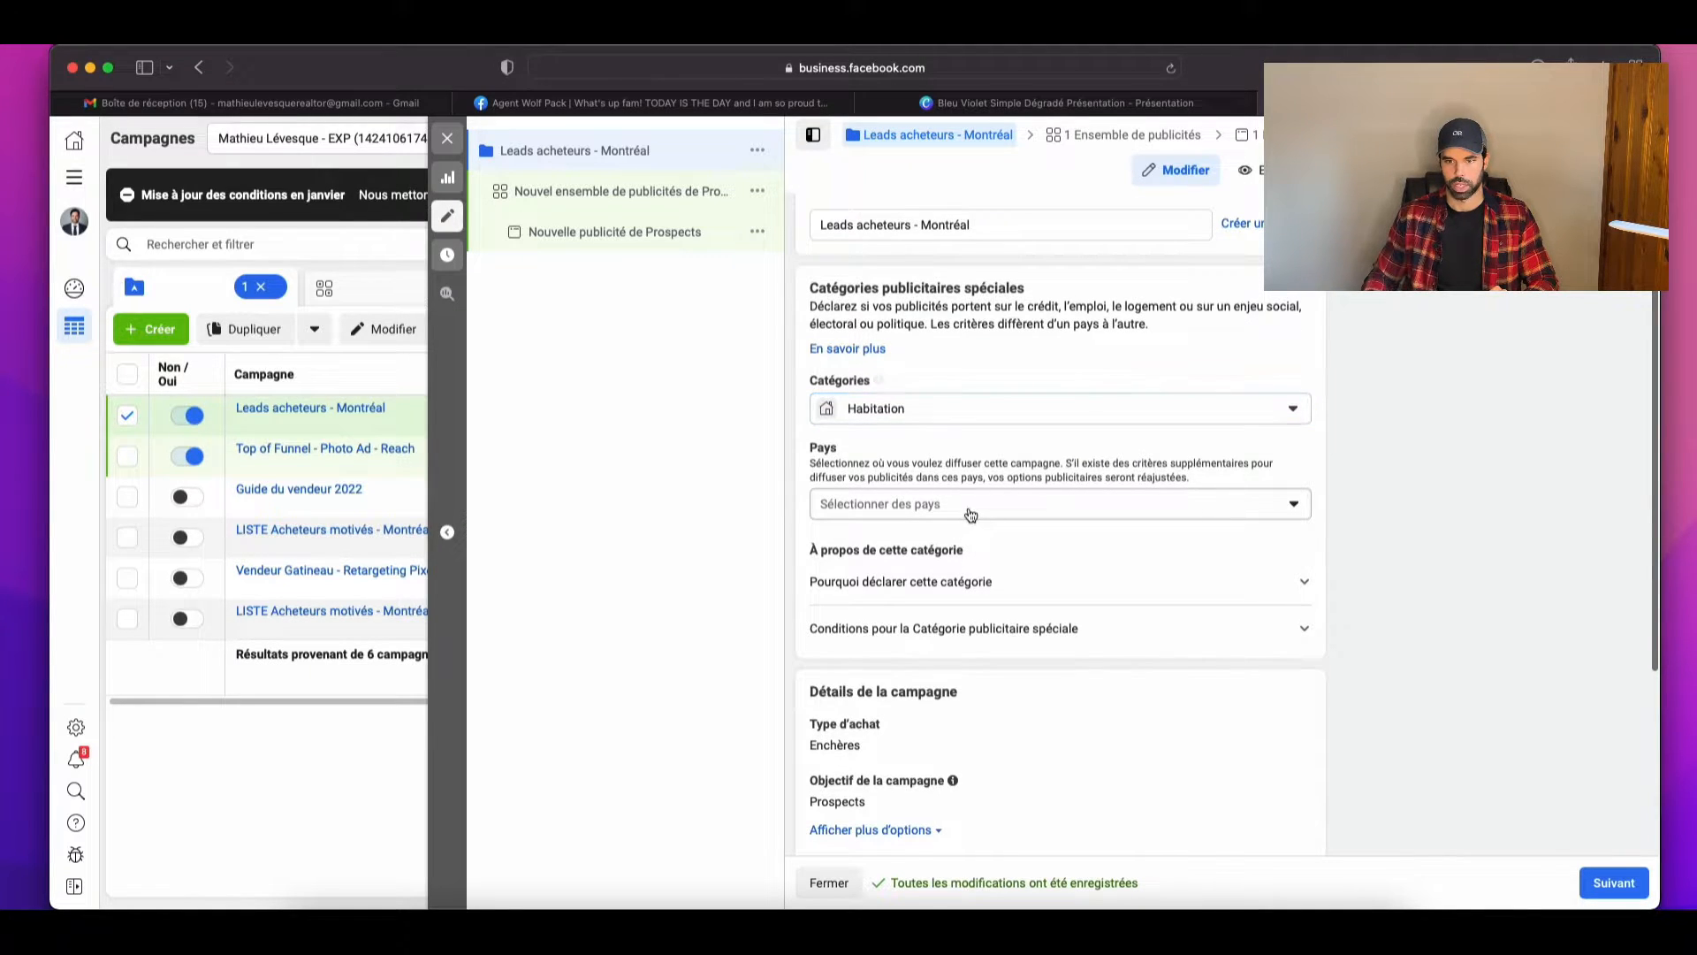
pyautogui.click(970, 514)
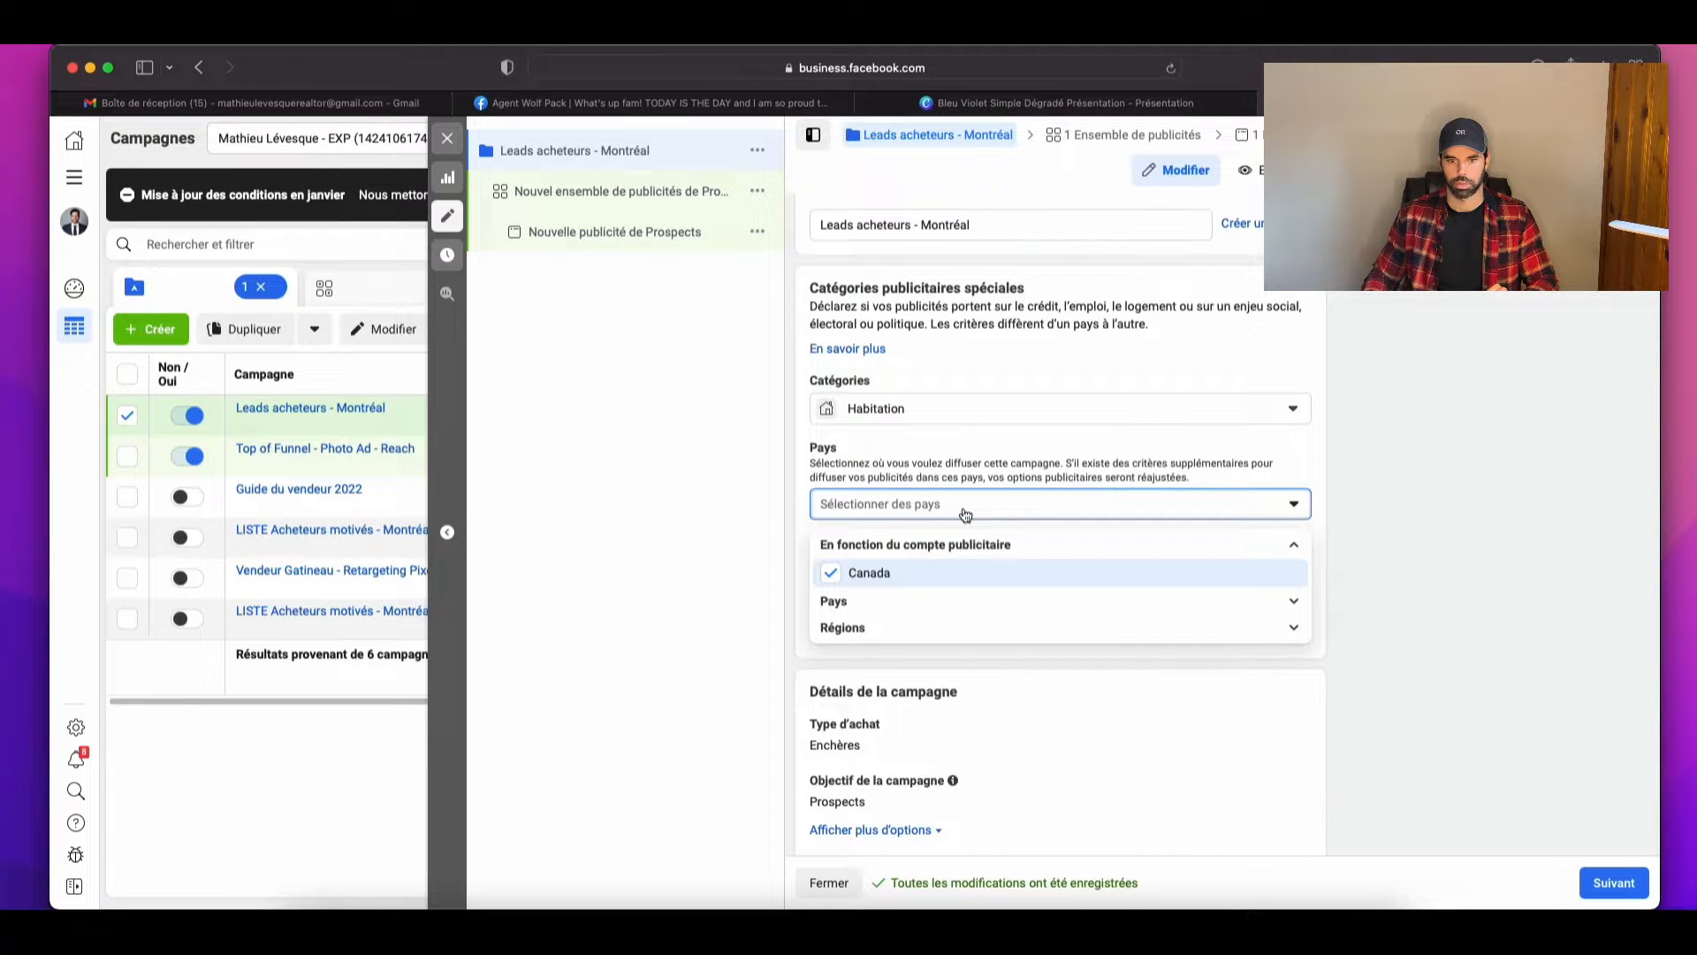
pyautogui.click(805, 516)
pyautogui.scroll(-2, 879, 439)
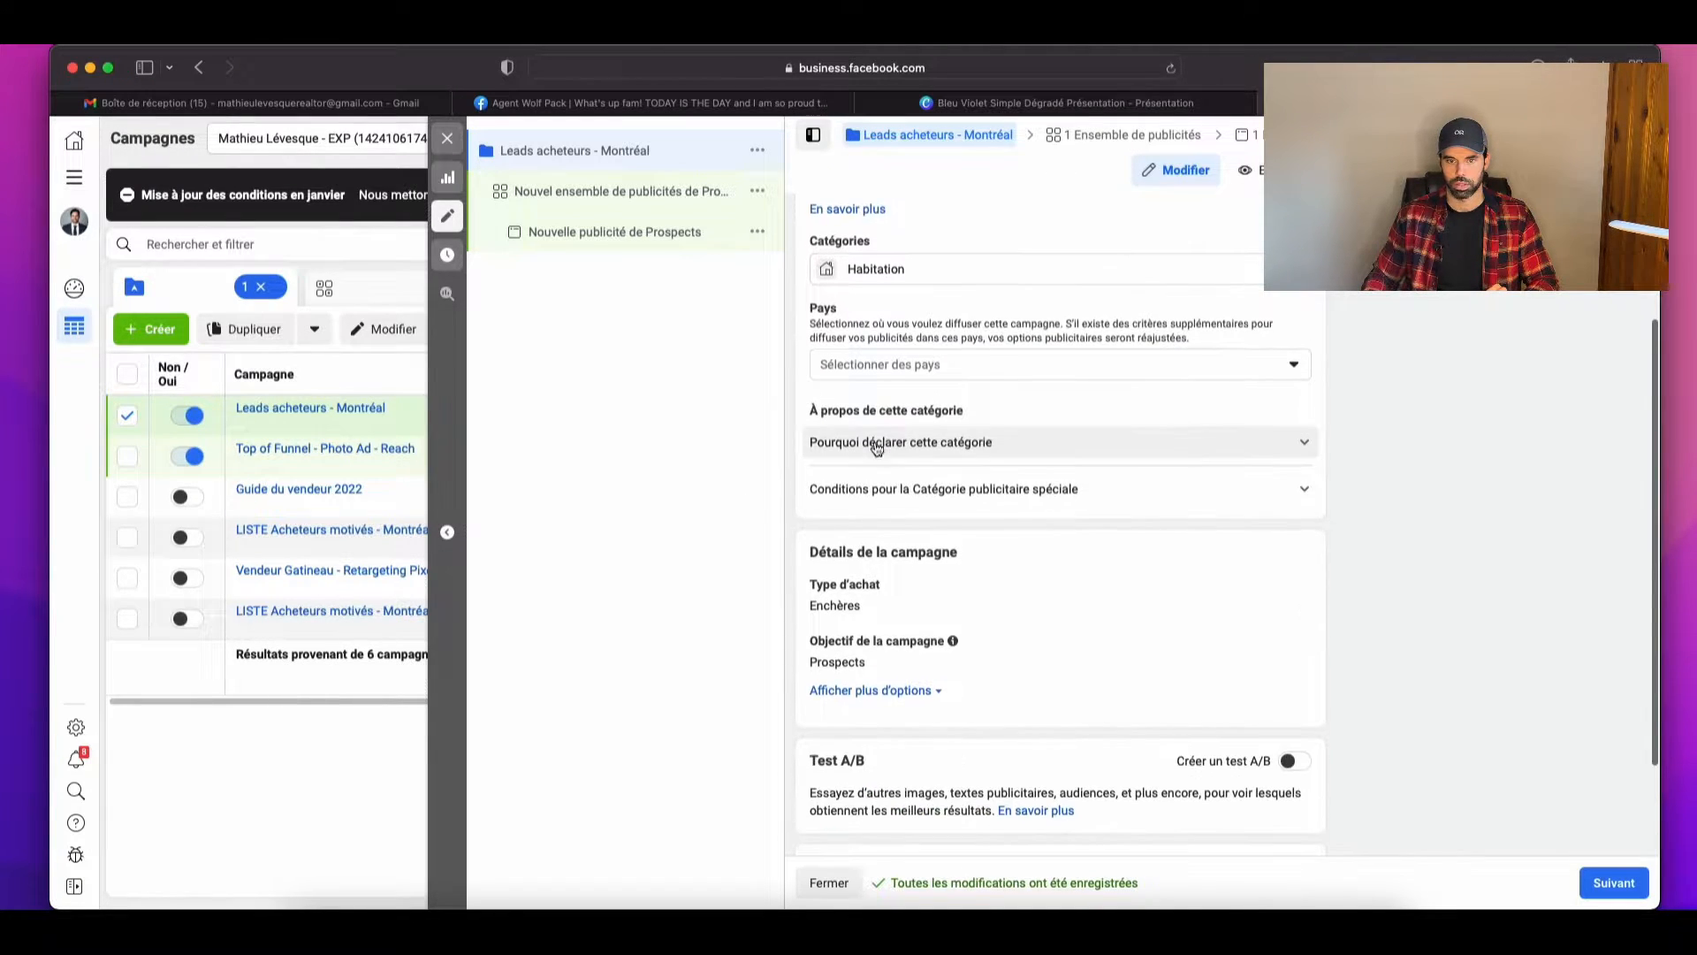
pyautogui.scroll(-3, 958, 508)
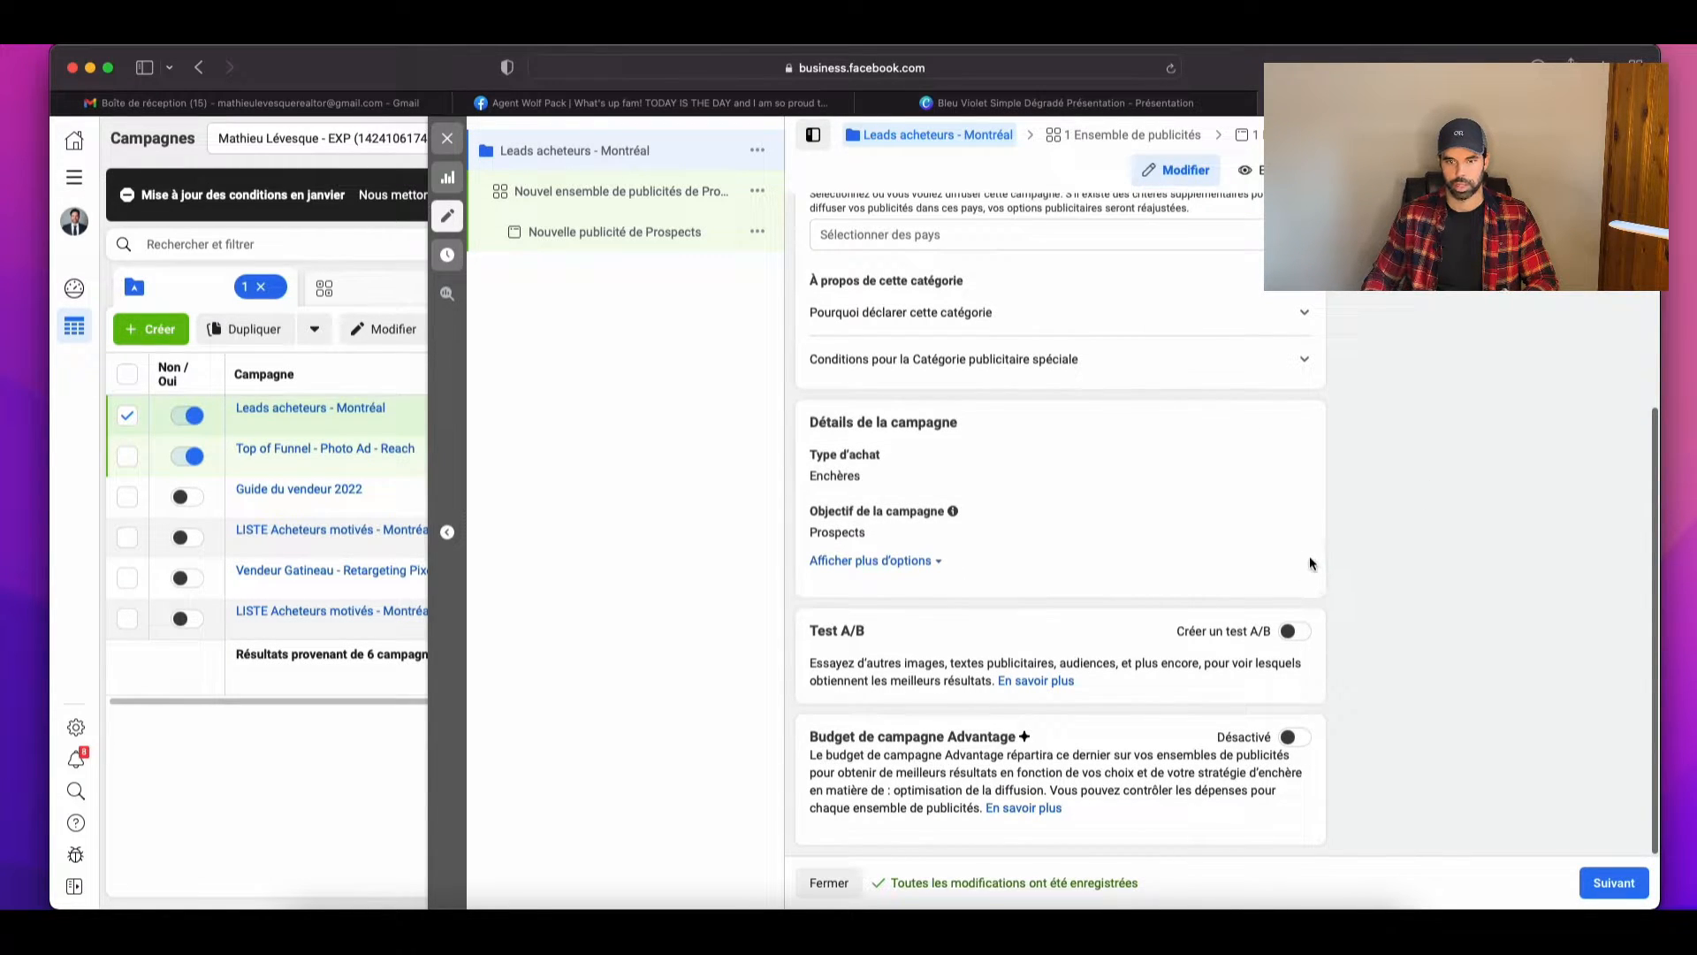
pyautogui.click(1615, 882)
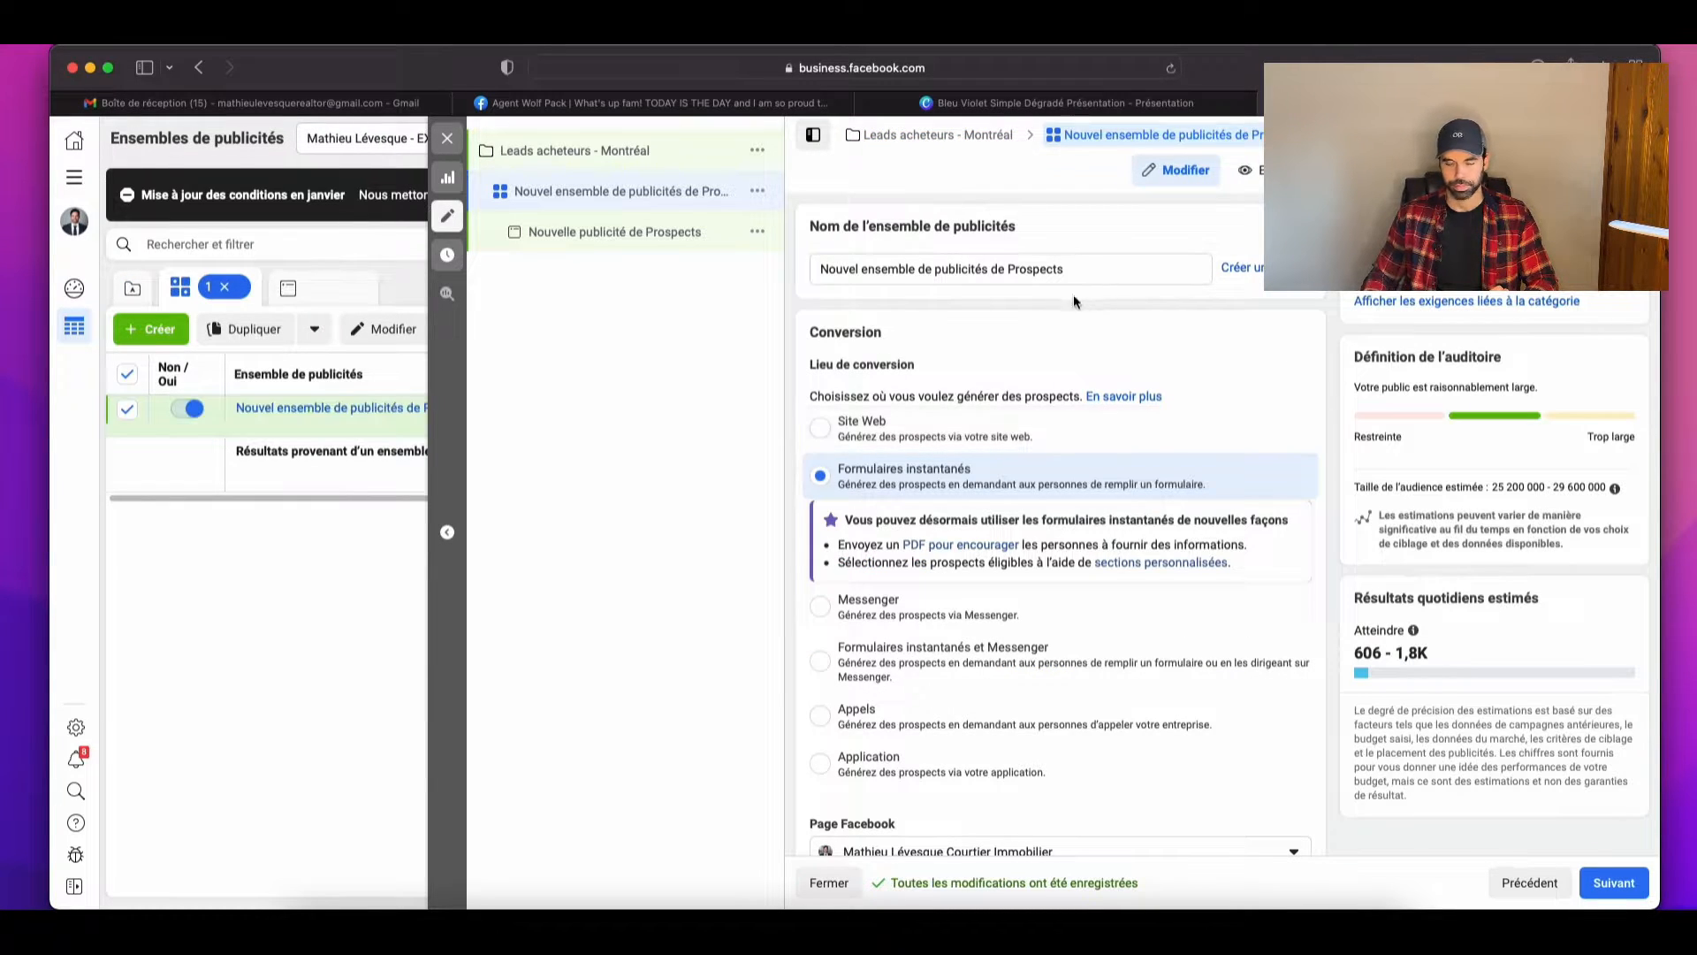
pyautogui.click(1072, 270)
pyautogui.moveTo(1075, 269); pyautogui.dragTo(797, 269)
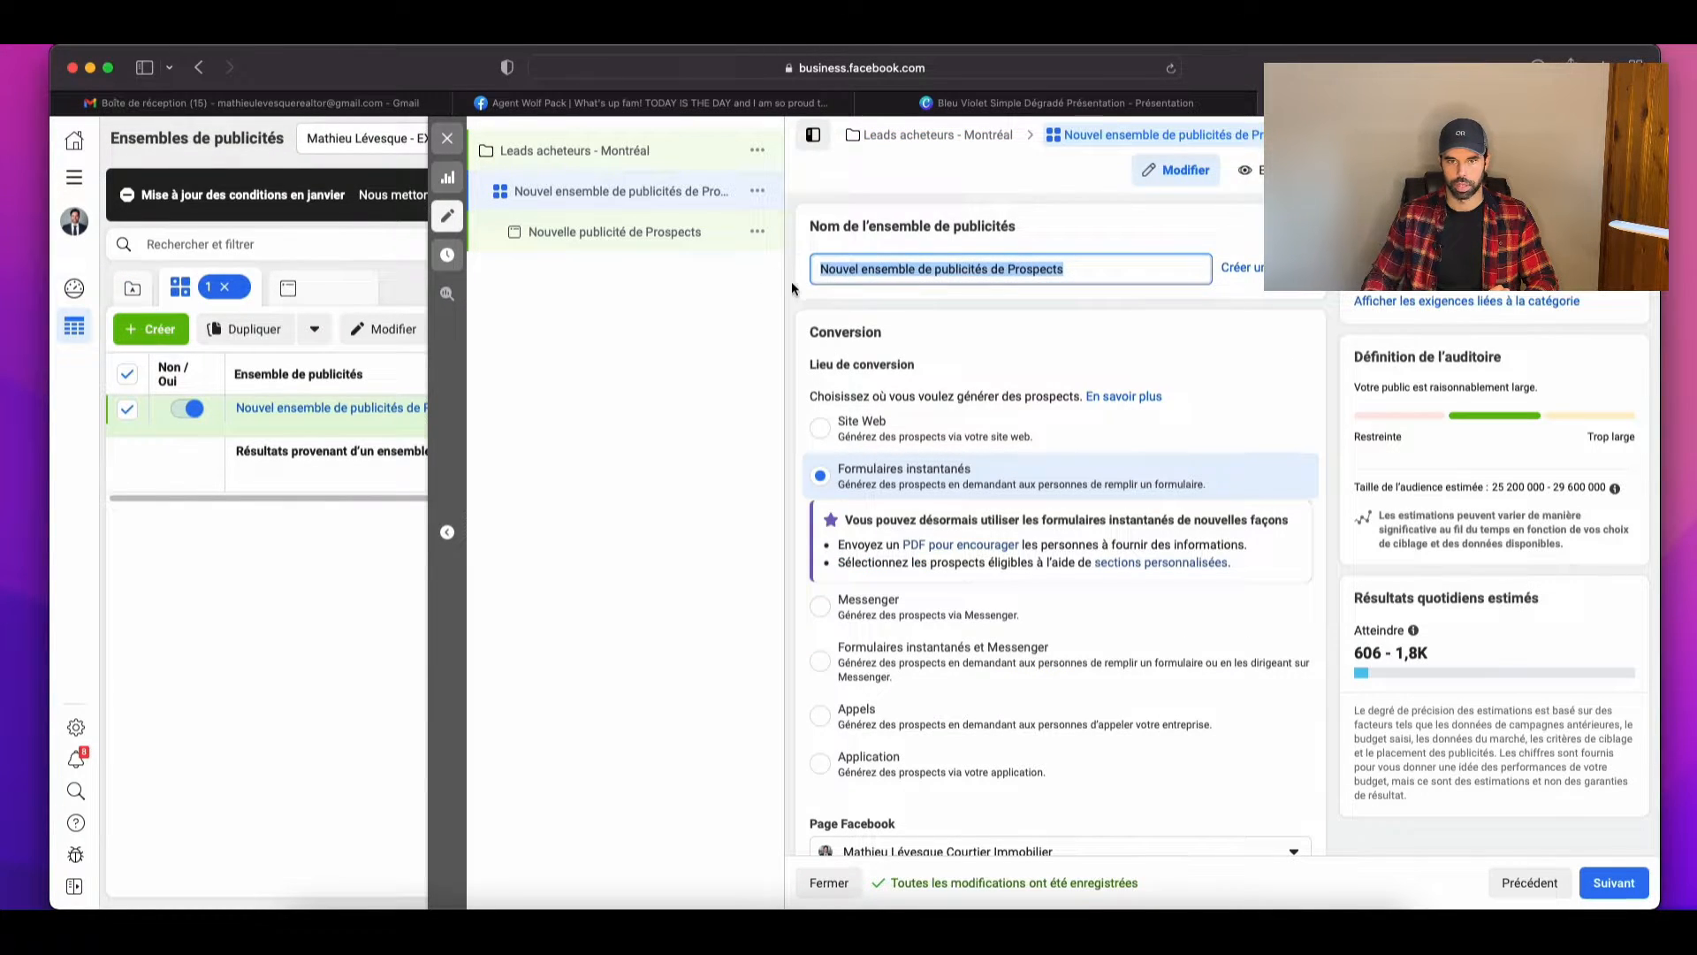
pyautogui.click(792, 292)
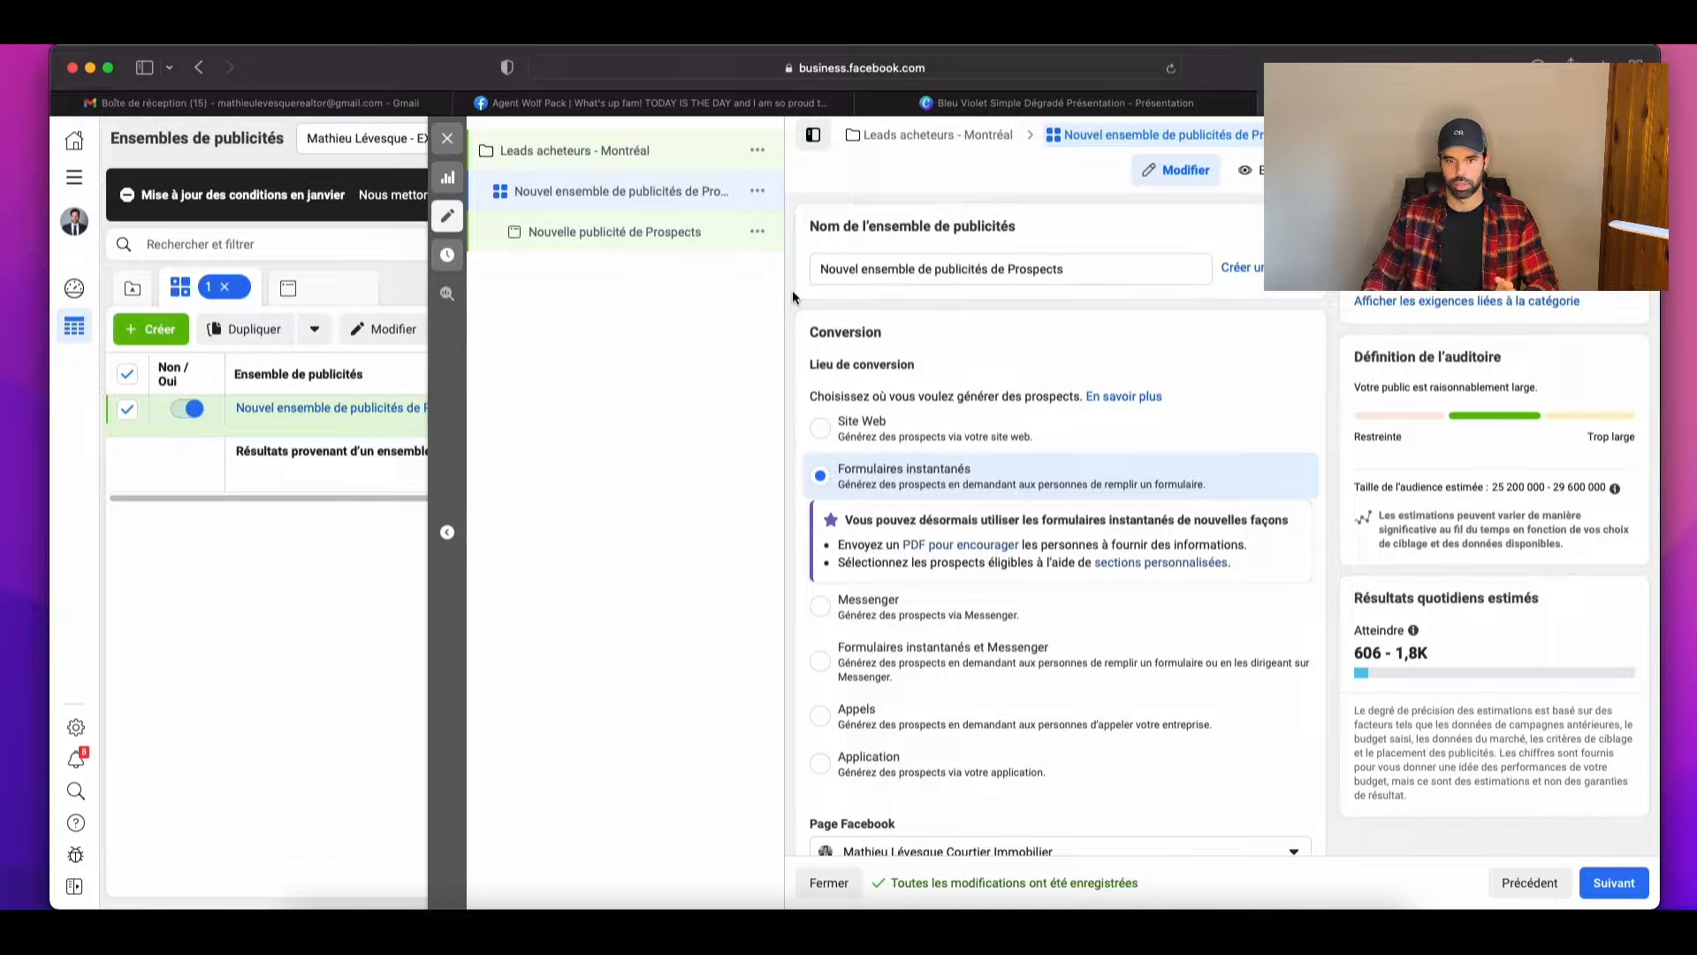
# Step: Review the ad set's conversion location options and the available Facebook Pages without changing the selected Page
pyautogui.scroll(-1, 827, 386)
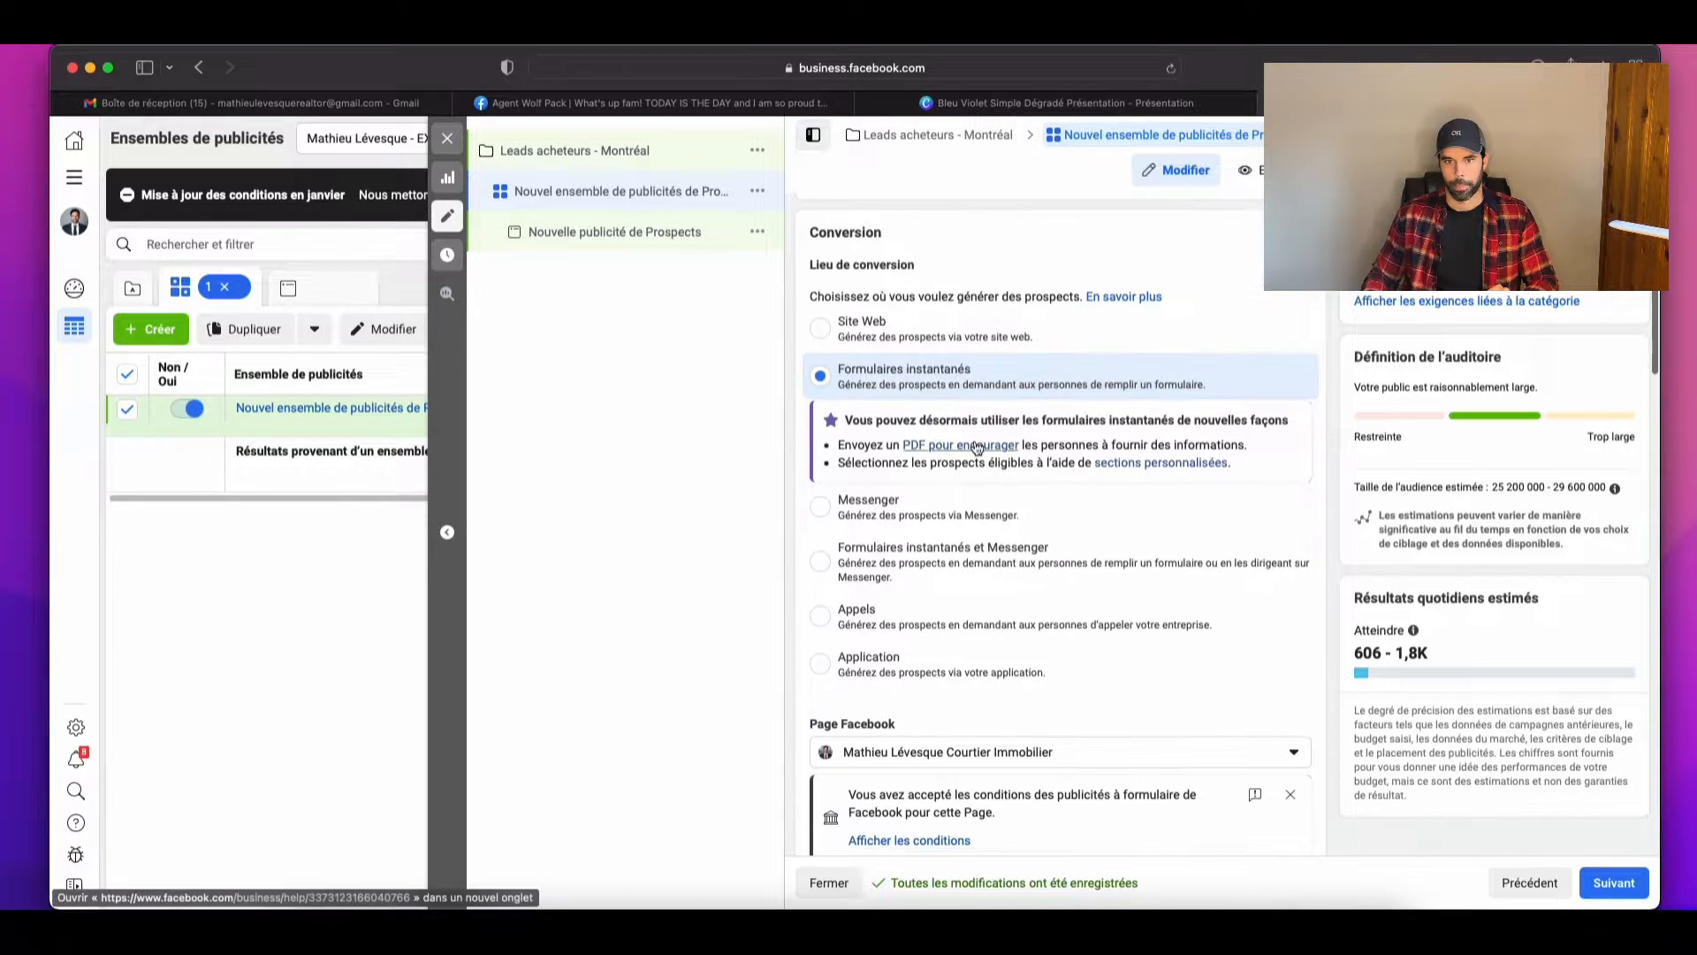
pyautogui.scroll(-5, 973, 447)
pyautogui.scroll(-5, 975, 446)
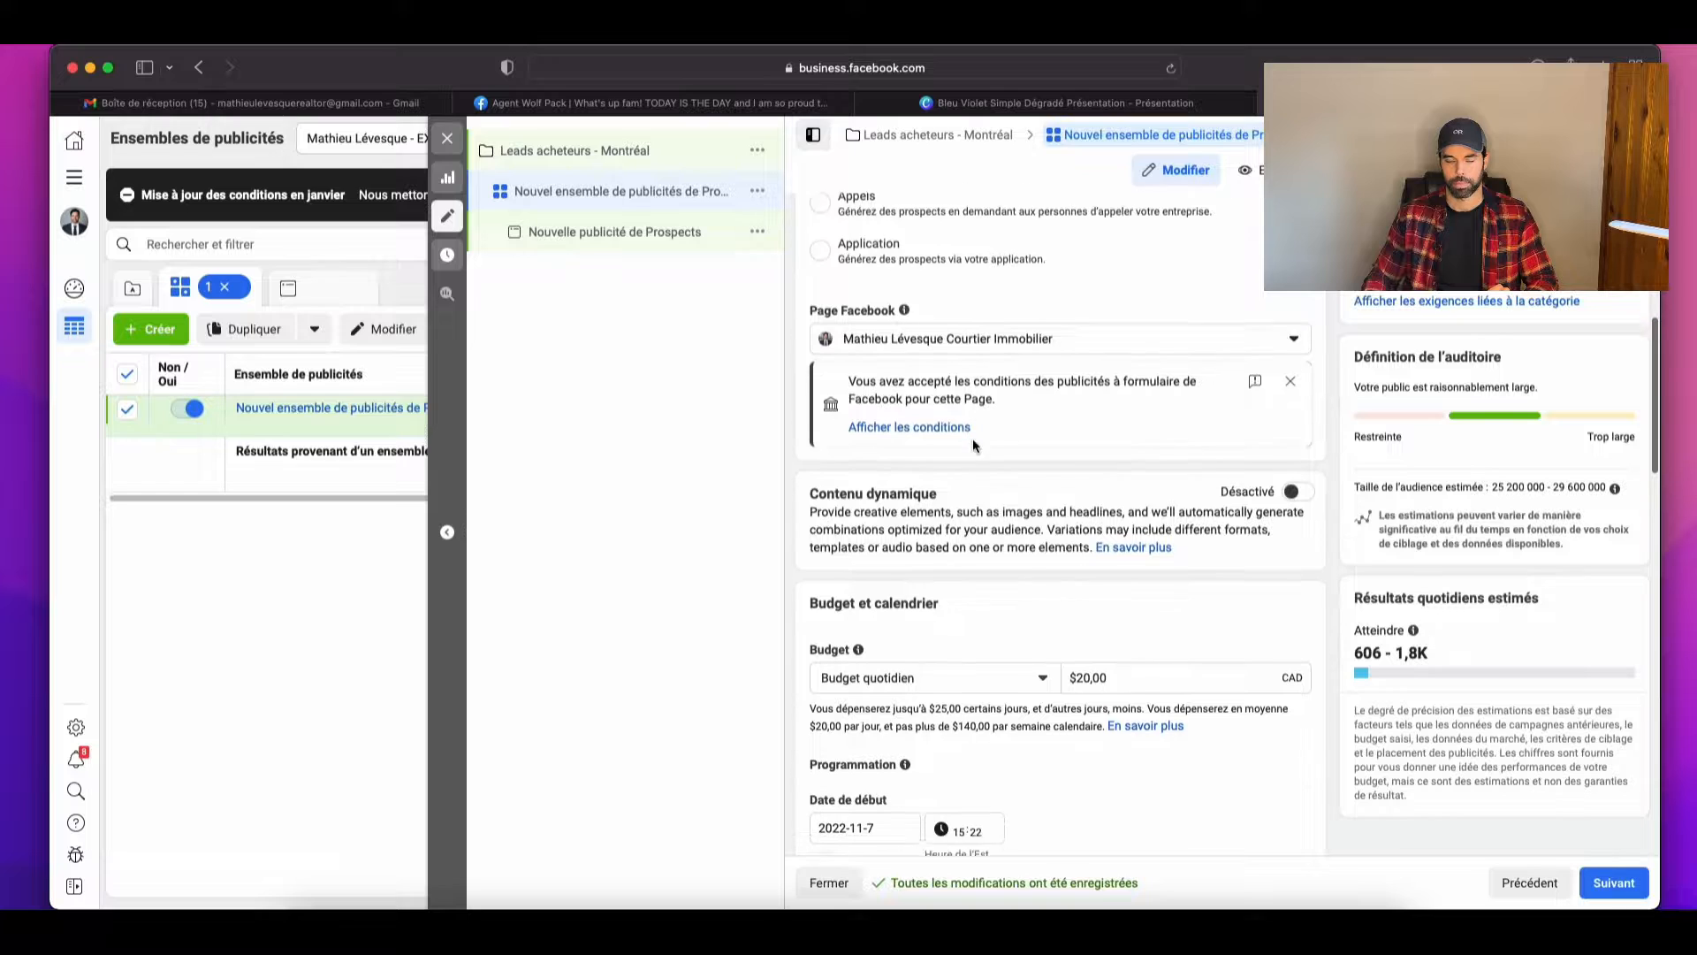
pyautogui.click(1047, 254)
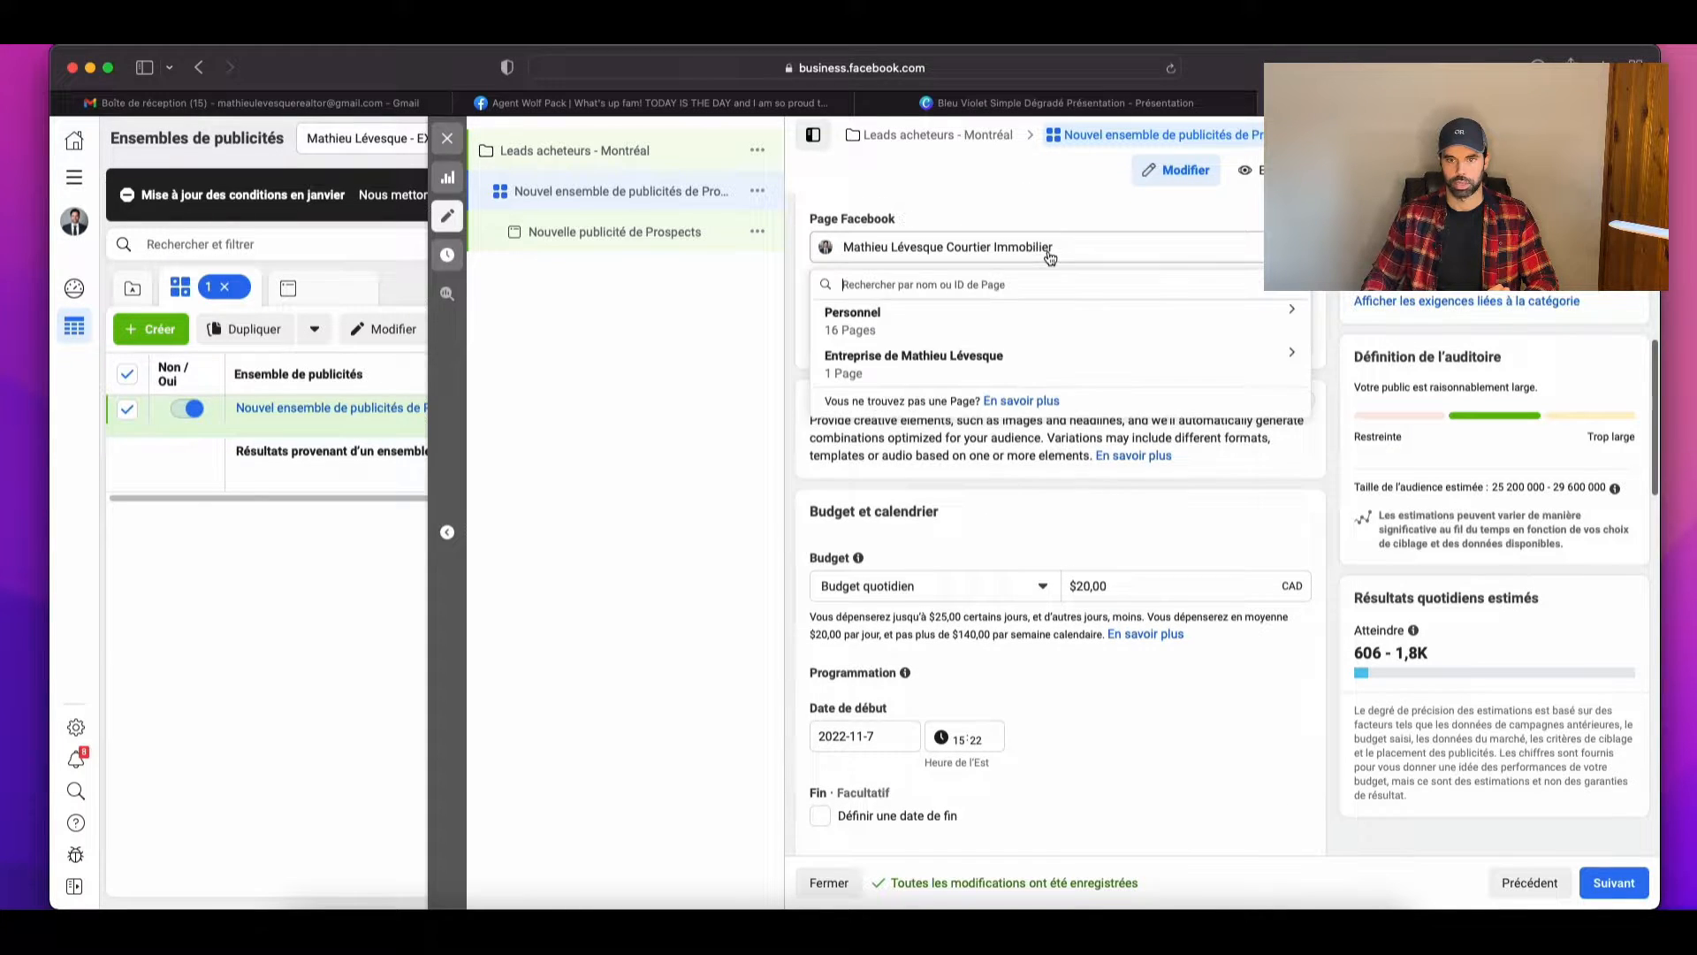
pyautogui.click(988, 258)
# Step: Set the ad set's daily budget to 5 CAD
pyautogui.scroll(-4, 879, 440)
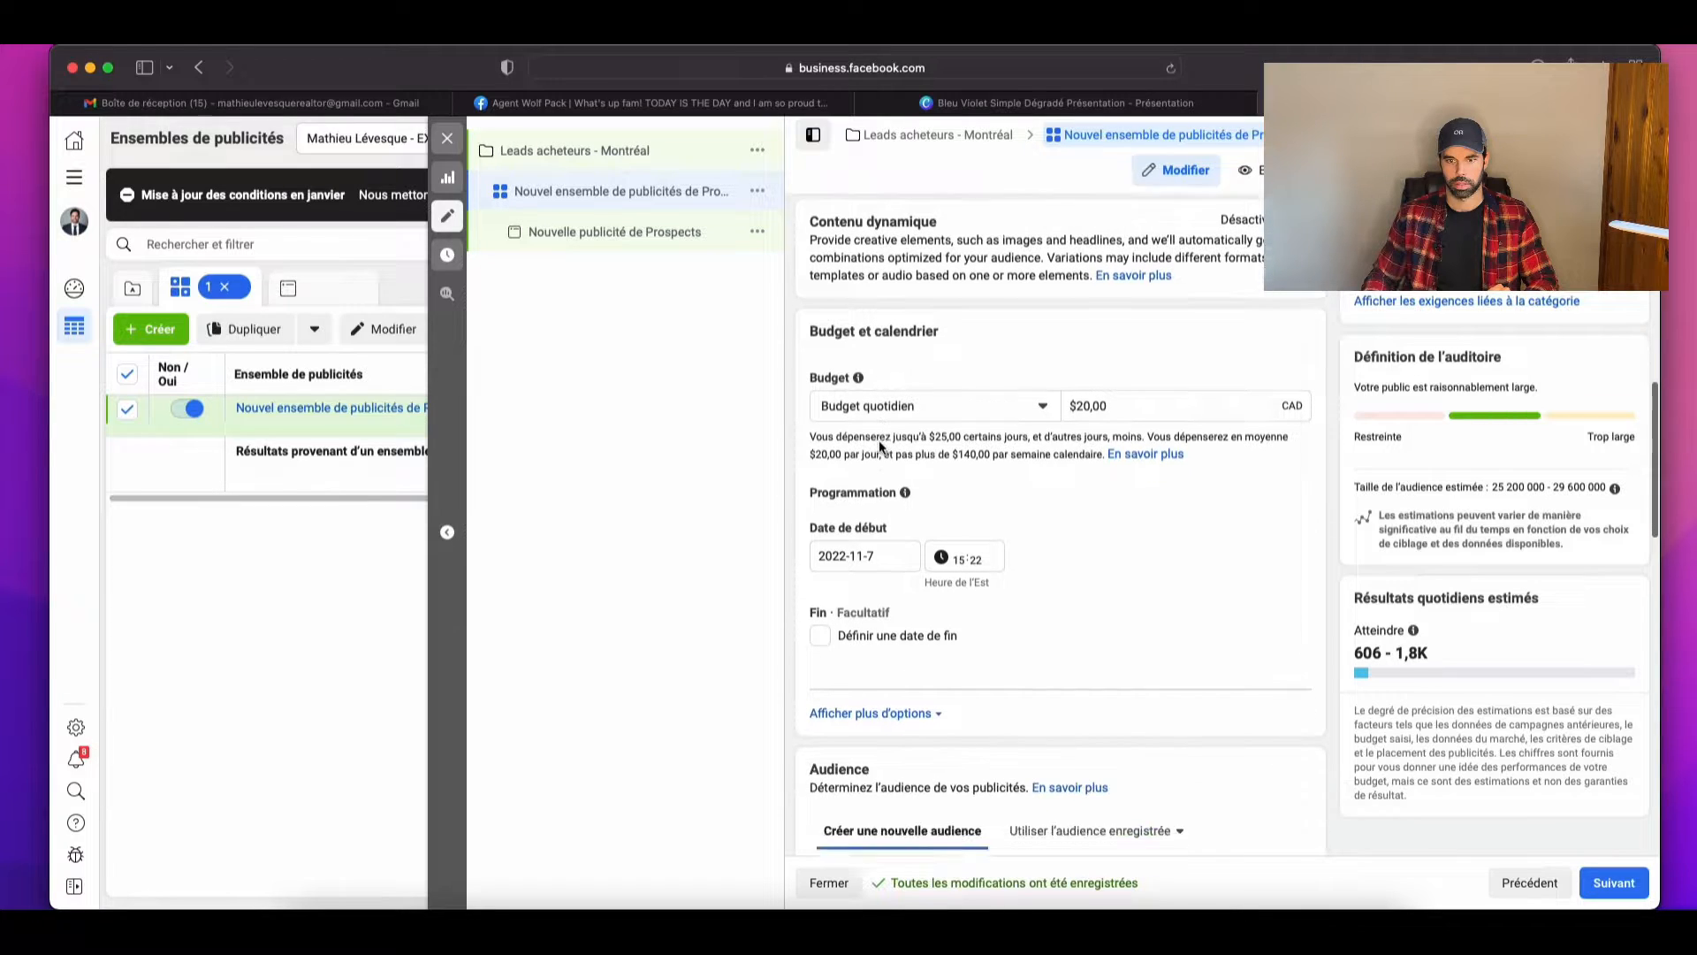
pyautogui.click(1142, 385)
pyautogui.moveTo(1112, 381); pyautogui.dragTo(1061, 378)
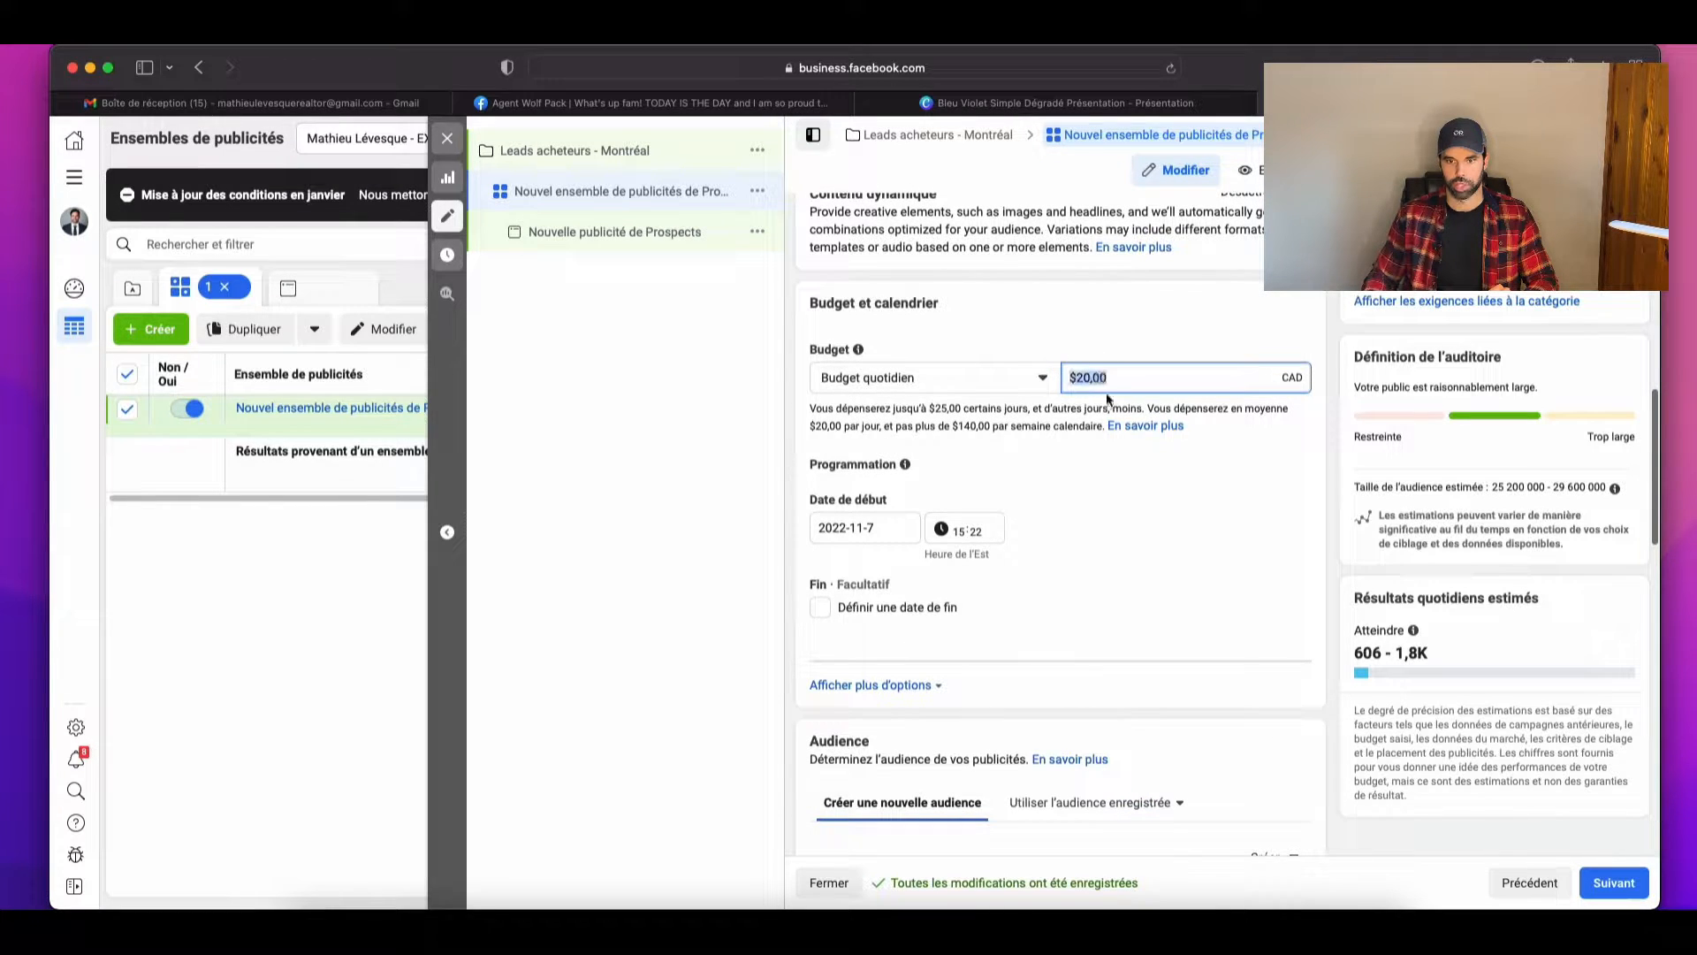
pyautogui.write('5')
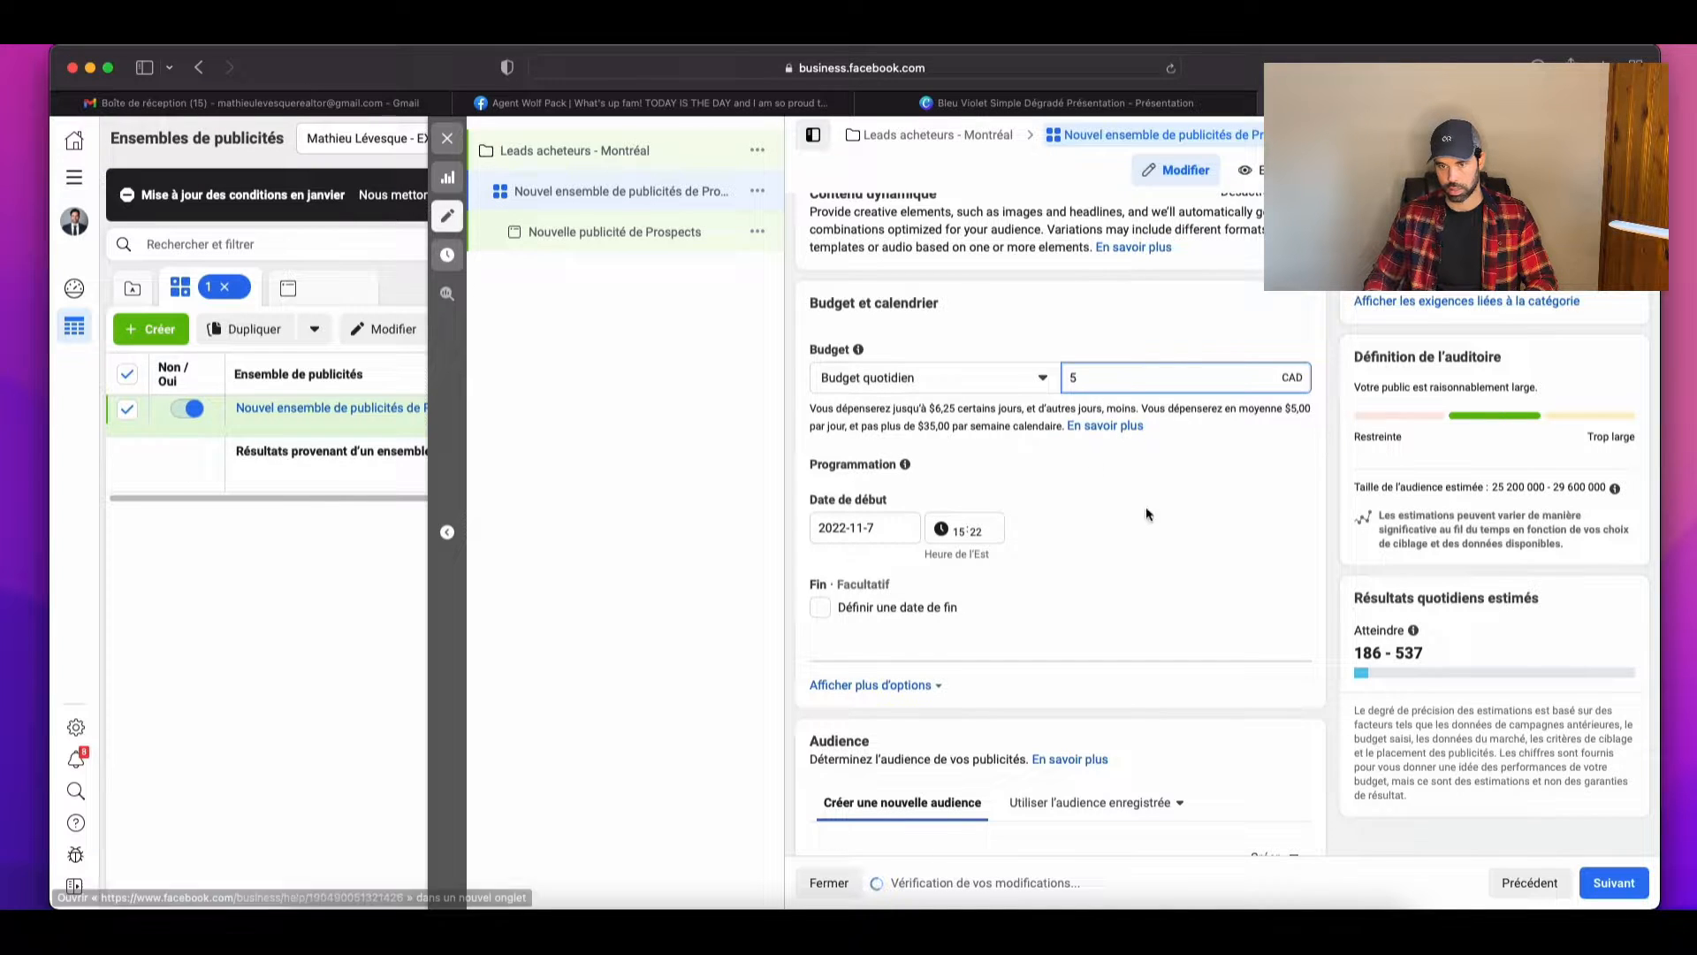
pyautogui.click(1312, 423)
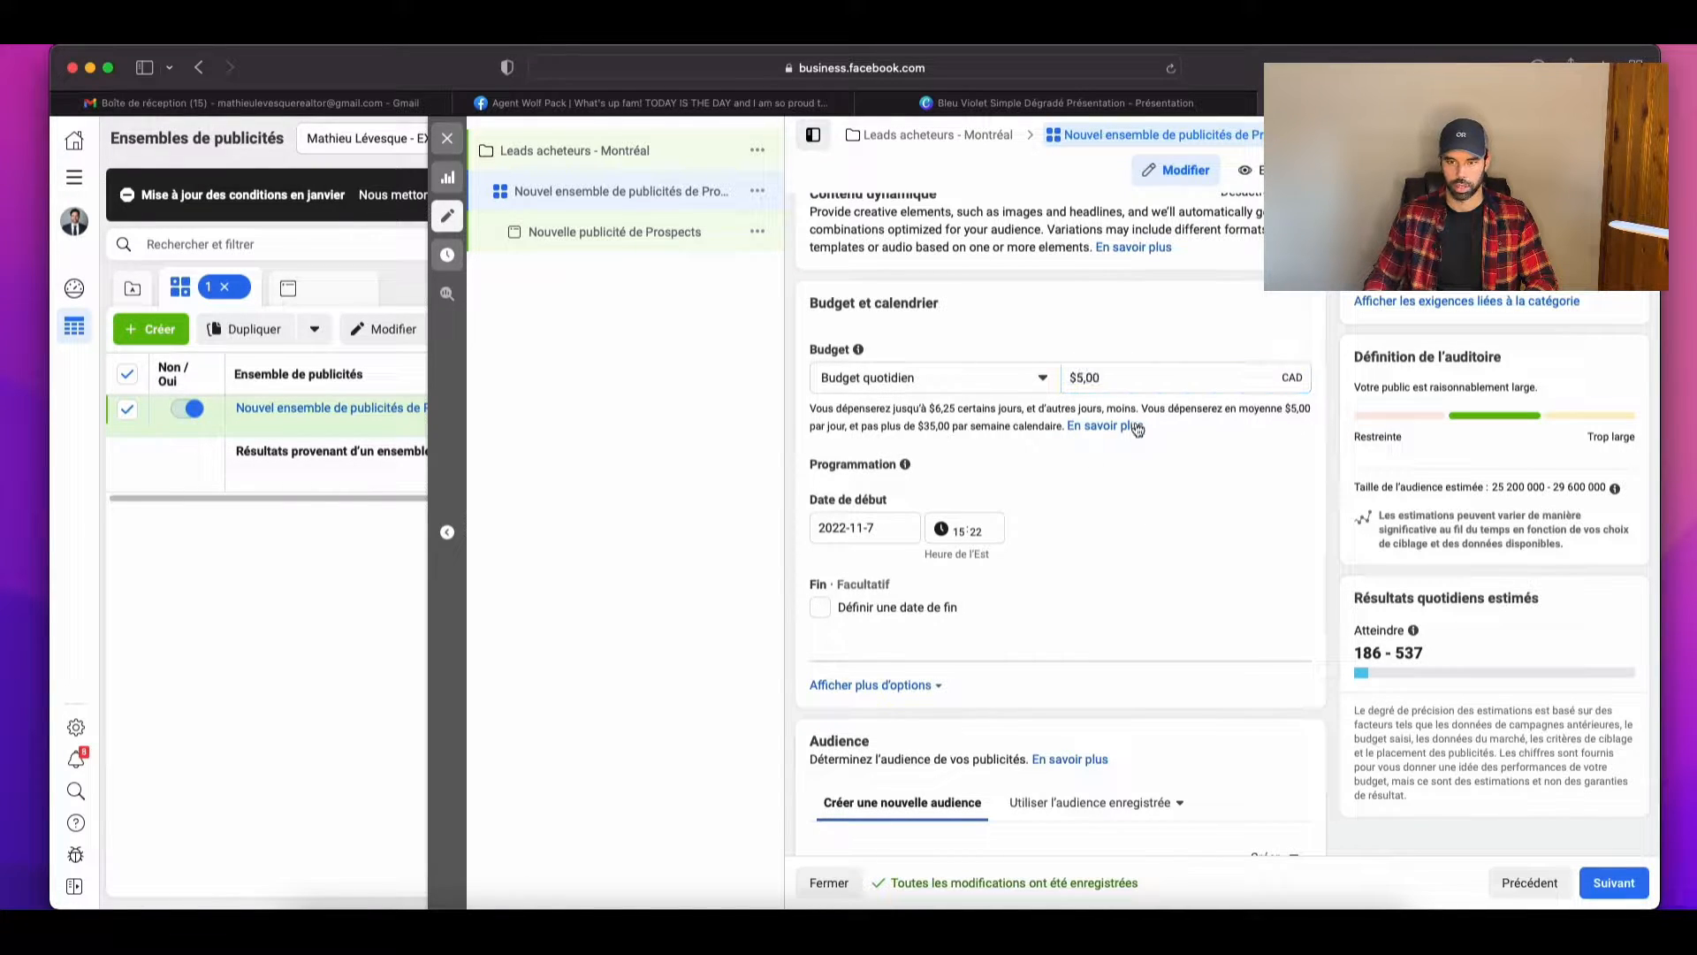
# Step: Review the ad set's daily budget and schedule alongside the estimated daily results
pyautogui.click(1133, 380)
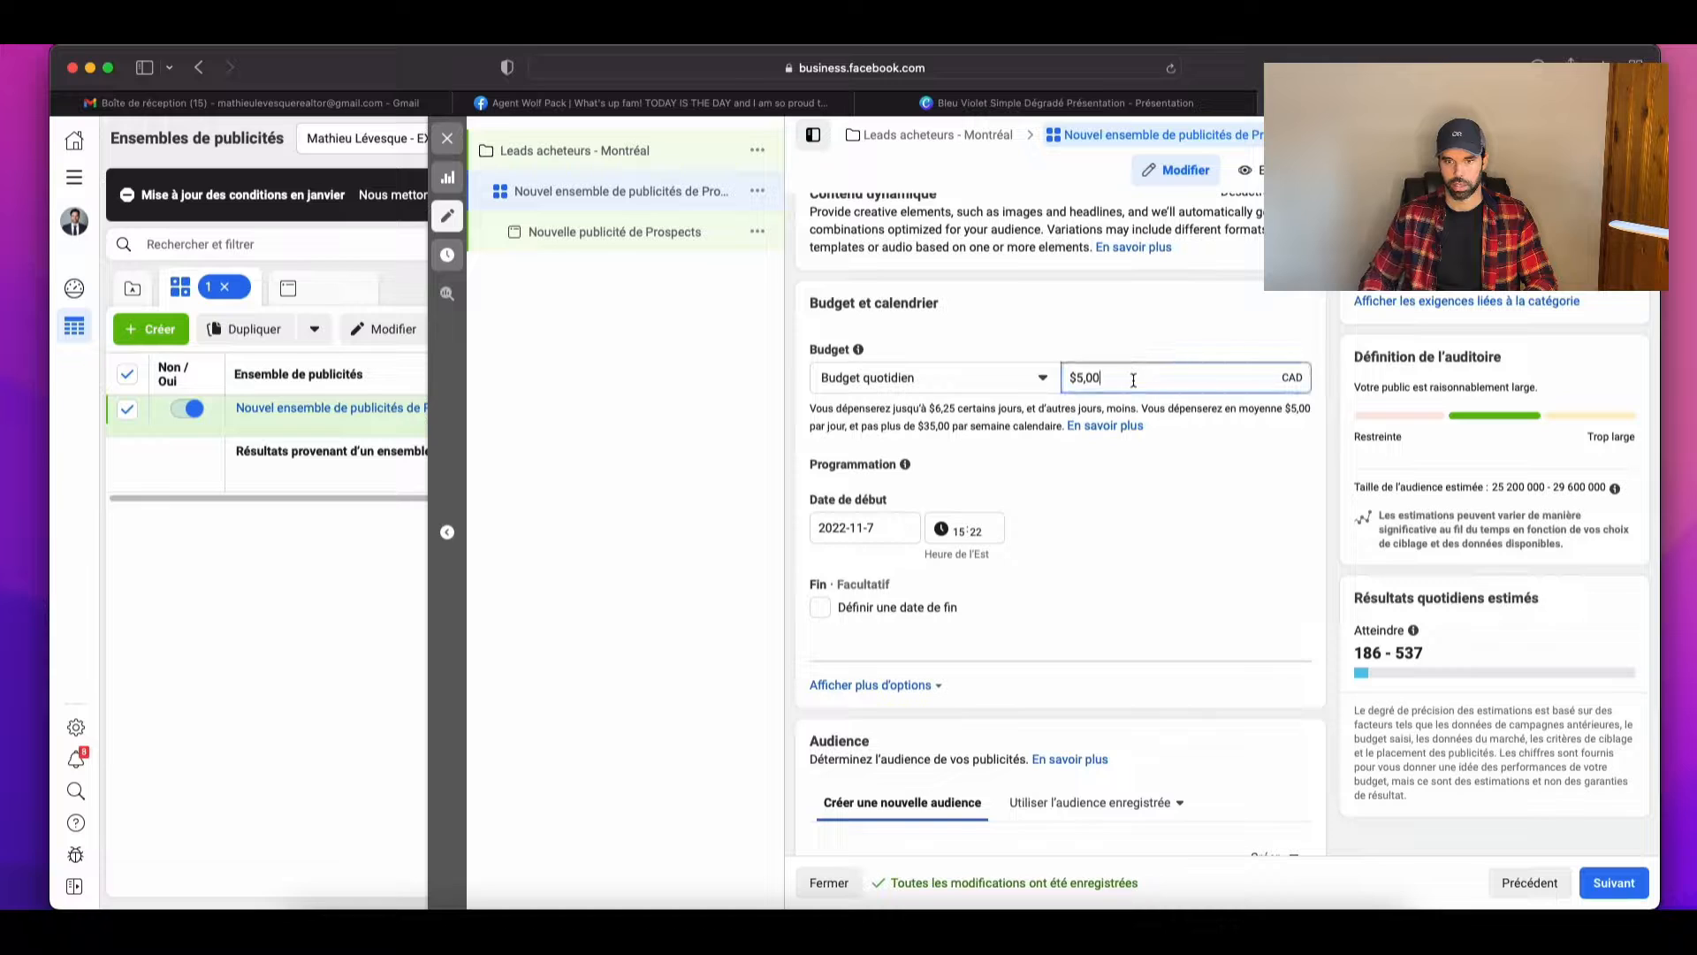
pyautogui.moveTo(1117, 379); pyautogui.dragTo(1057, 378)
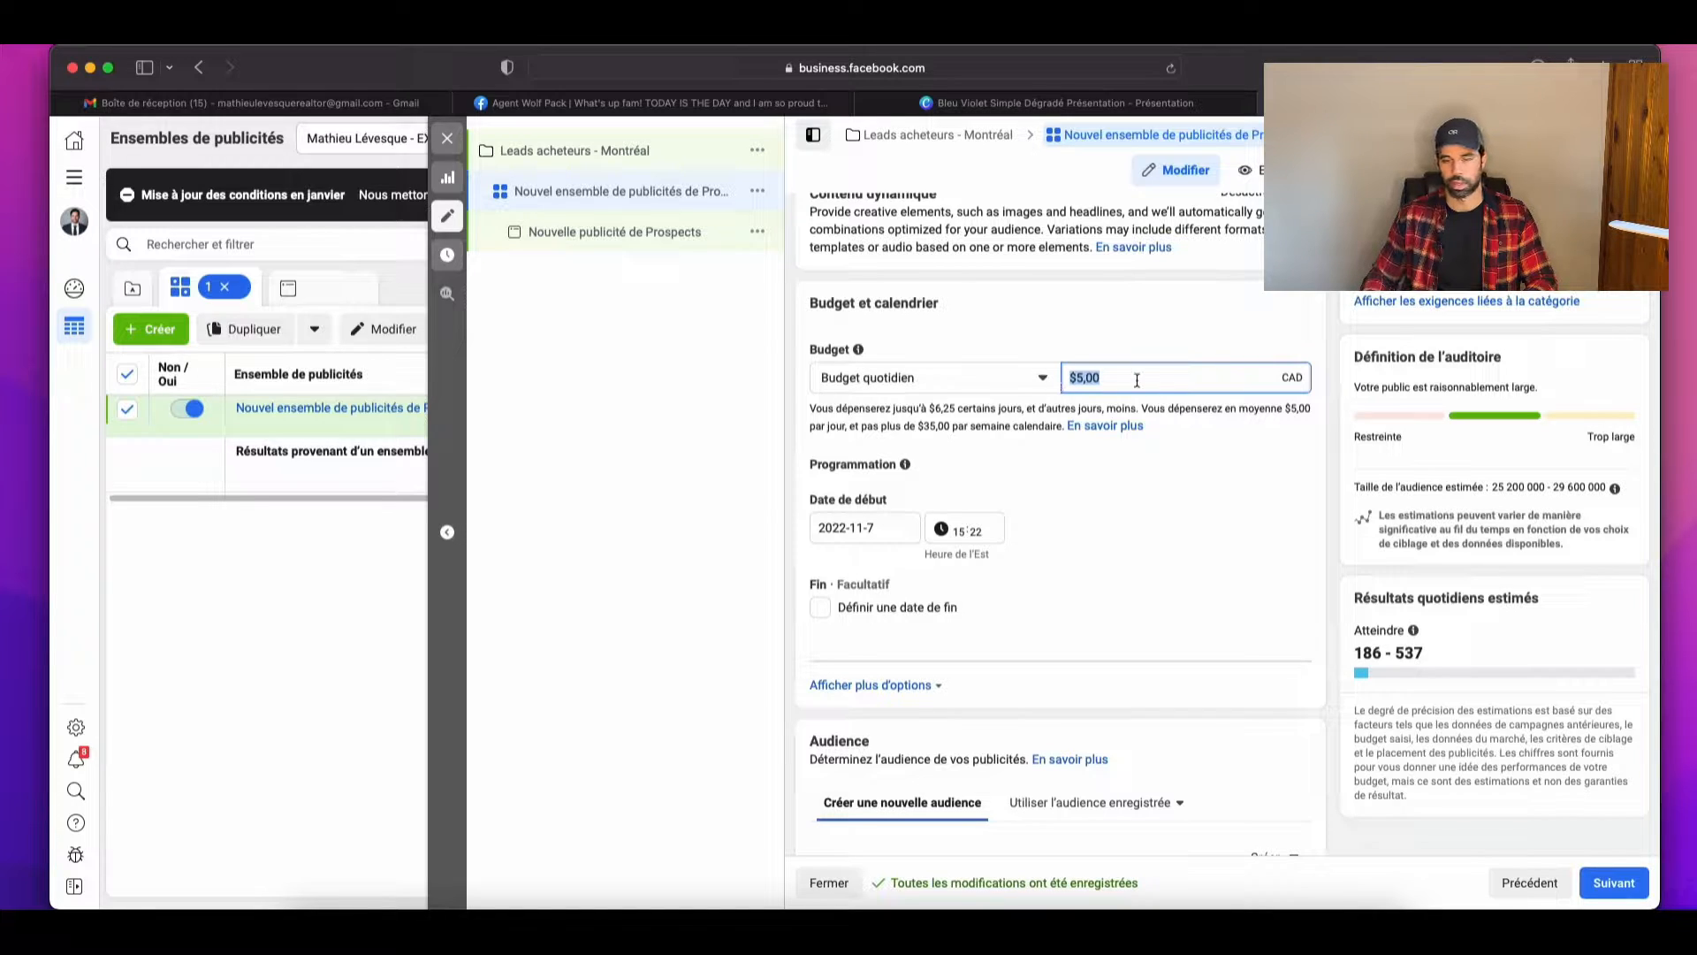
pyautogui.click(799, 424)
pyautogui.scroll(-3, 972, 457)
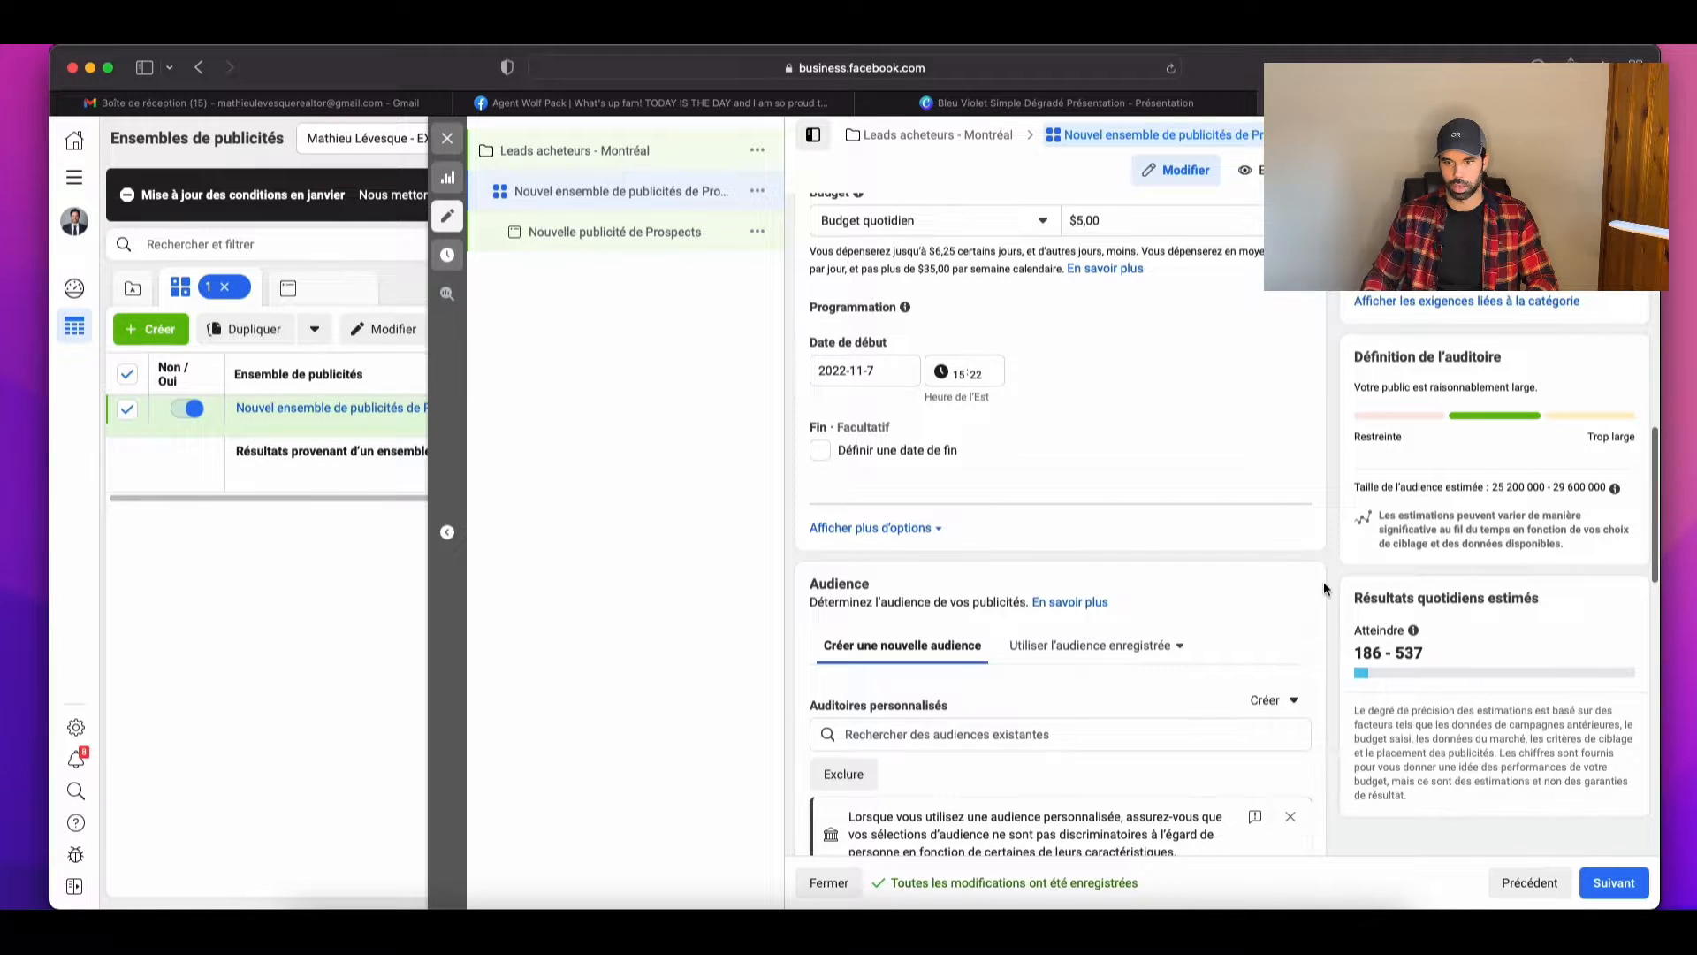
pyautogui.scroll(-1, 1414, 602)
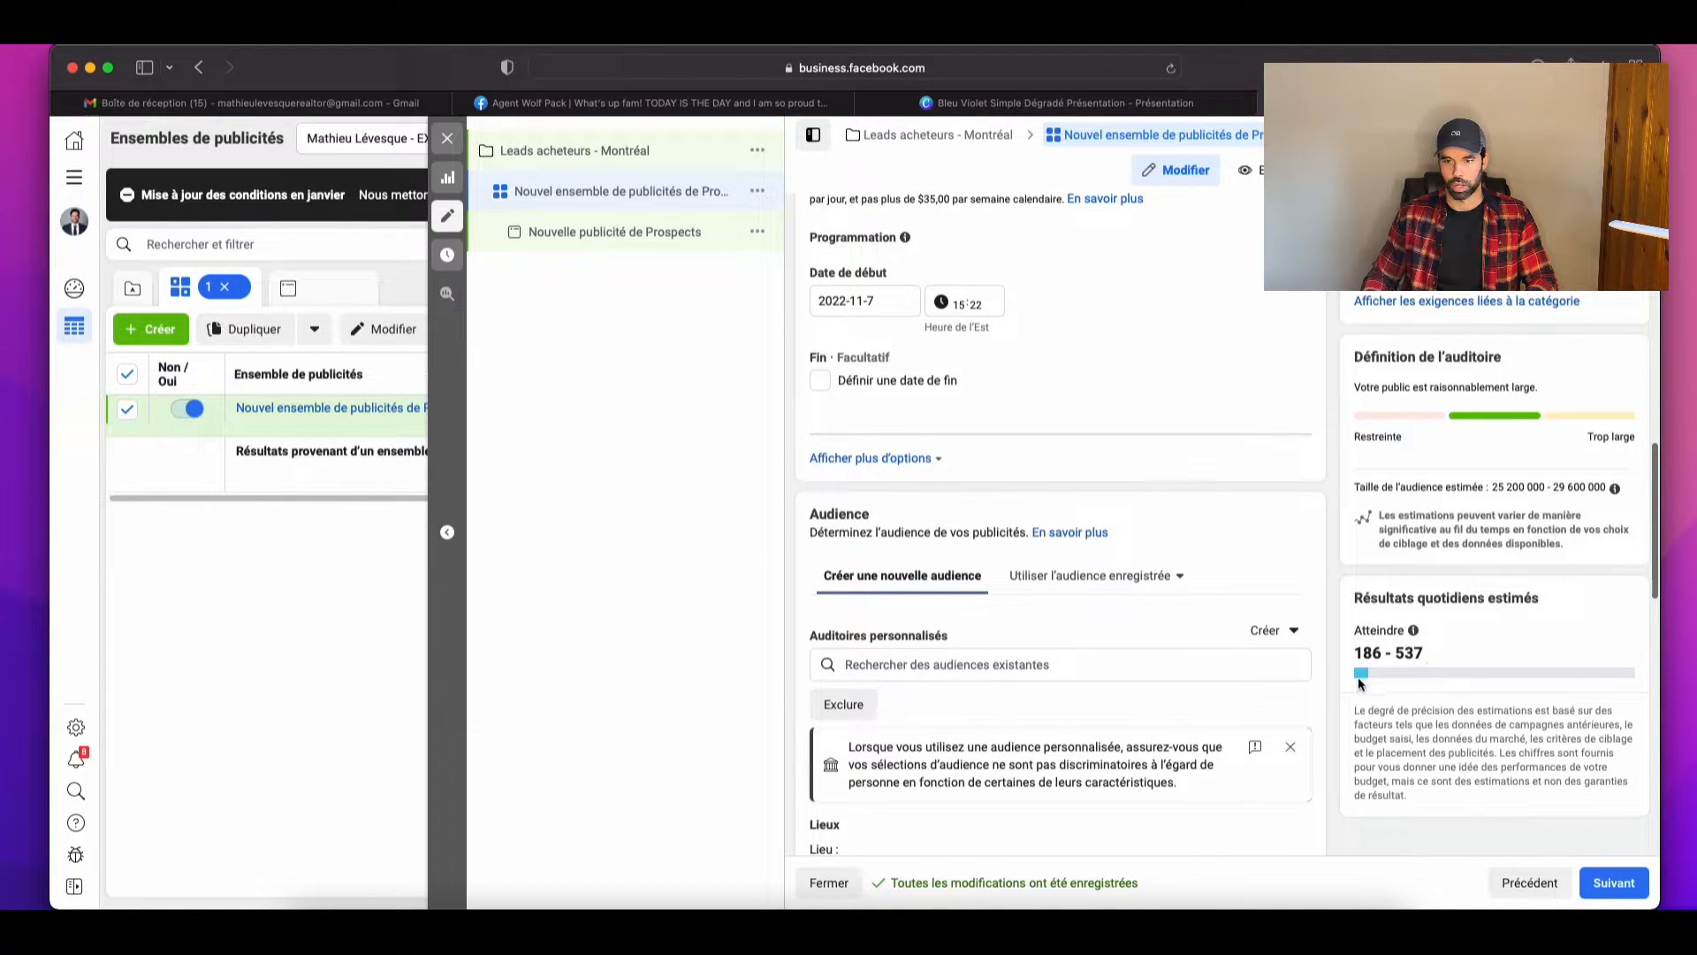
pyautogui.scroll(2, 1172, 543)
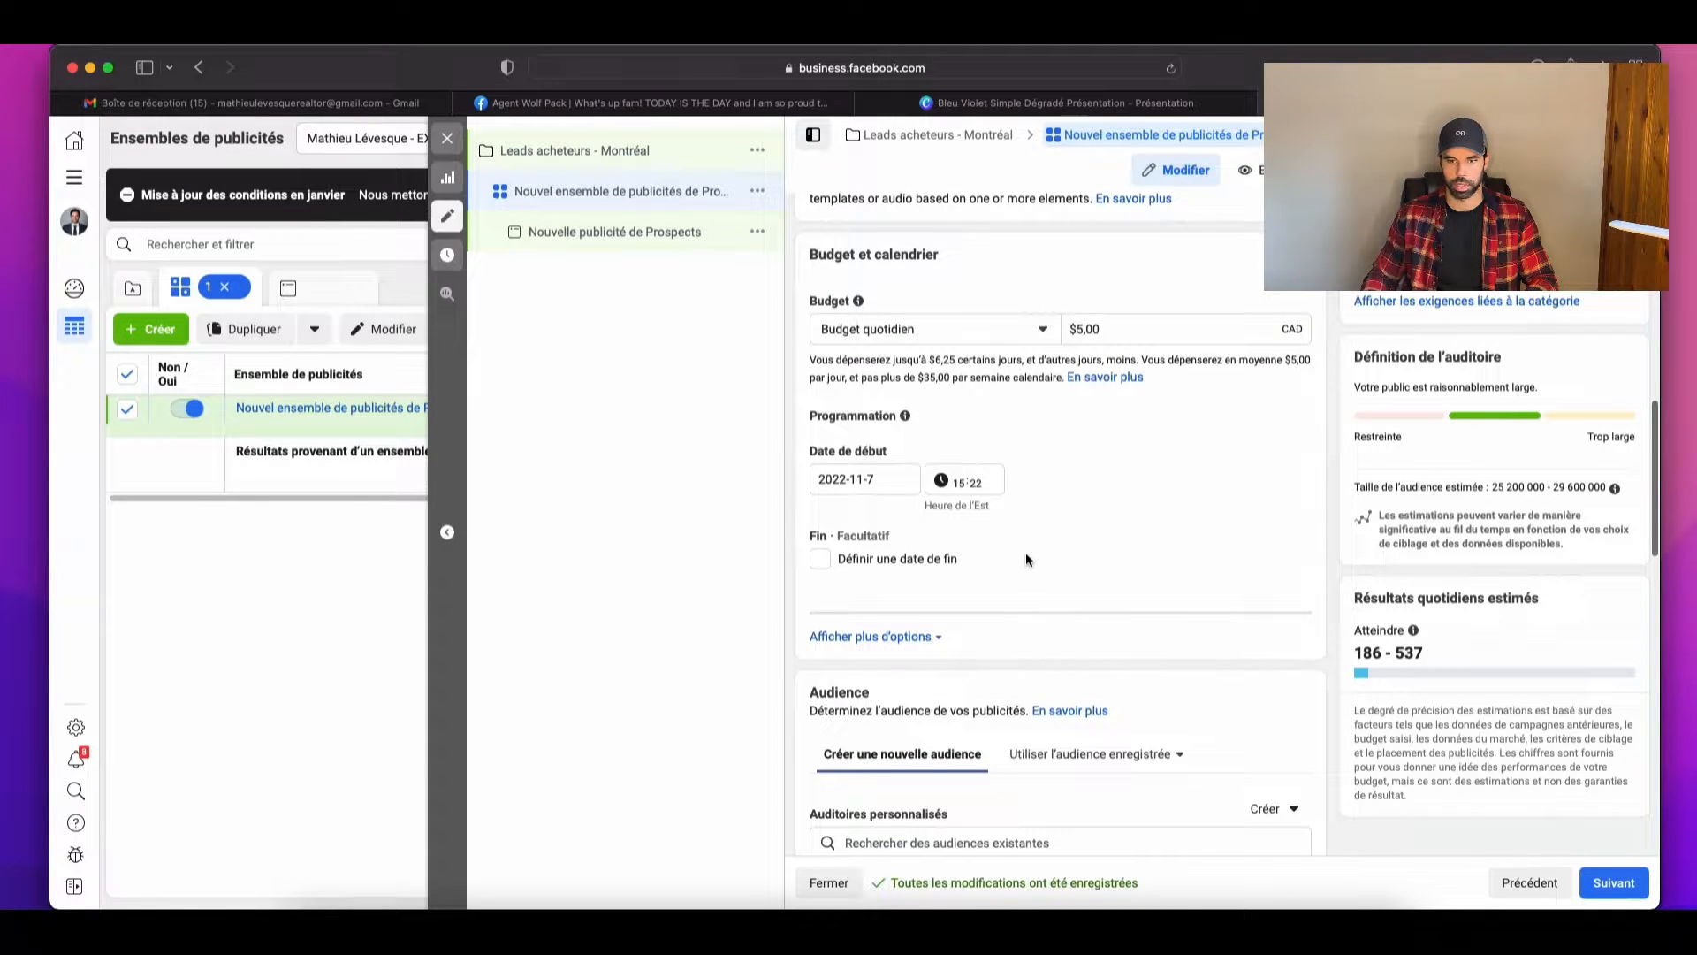
# Step: Restrict the audience's location targeting to "Personnes qui demeurent à cet endroit"
pyautogui.scroll(-2, 1021, 554)
pyautogui.scroll(-5, 1013, 552)
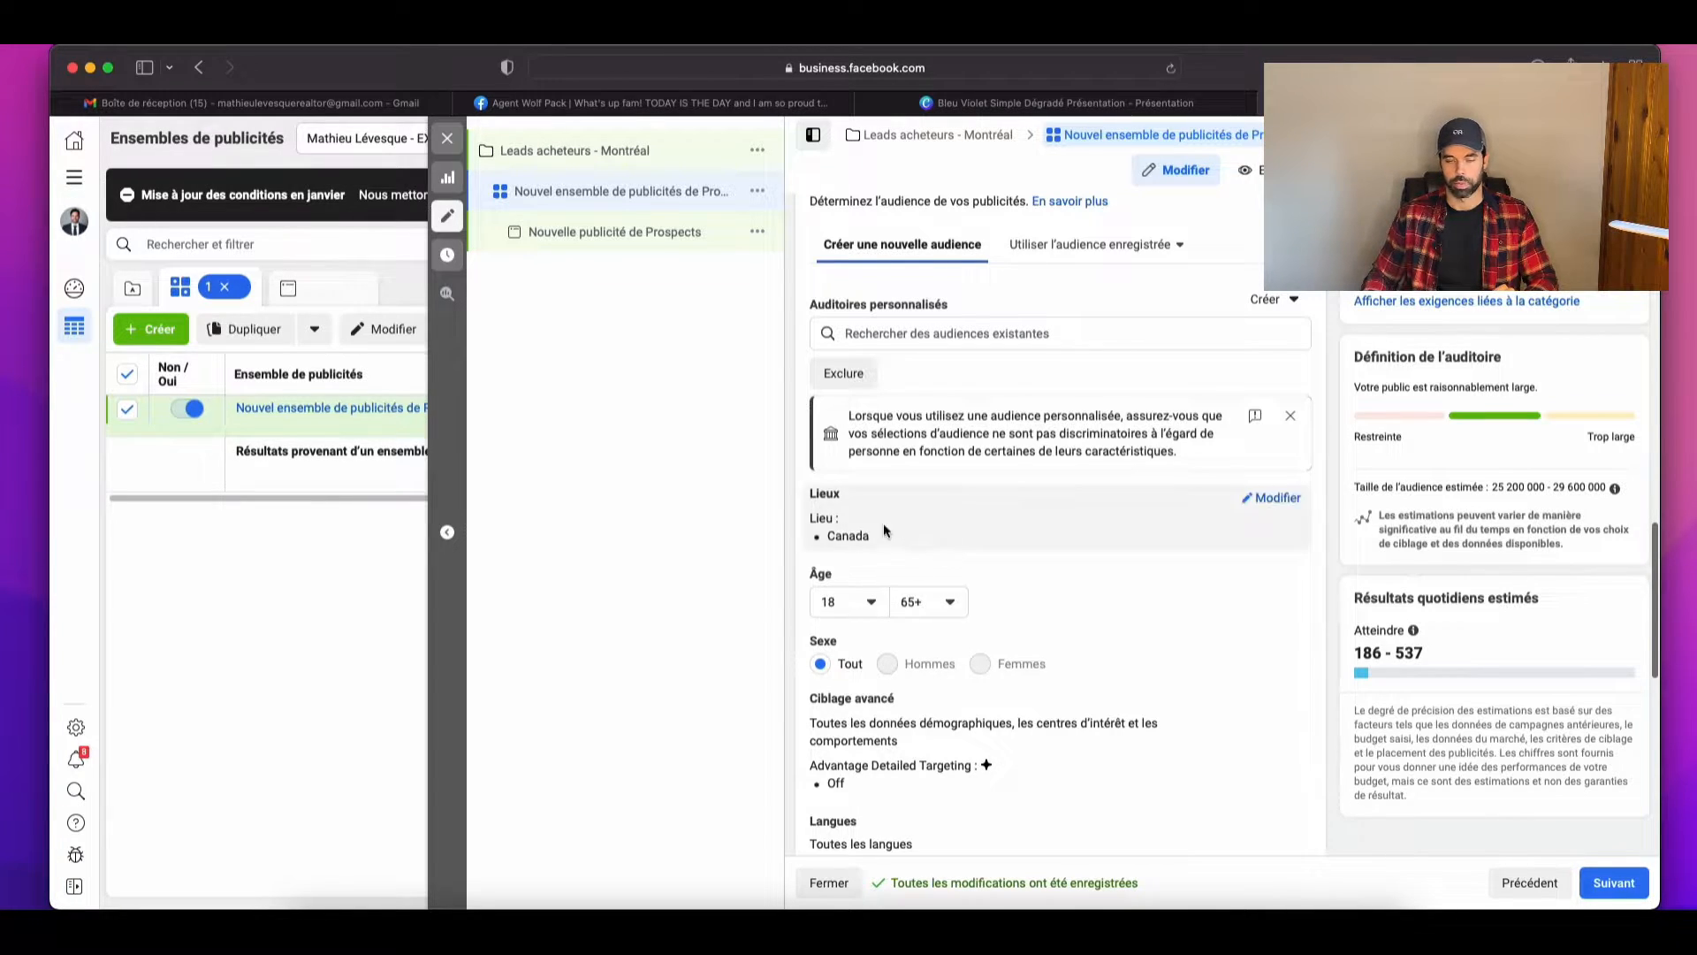
pyautogui.click(1269, 498)
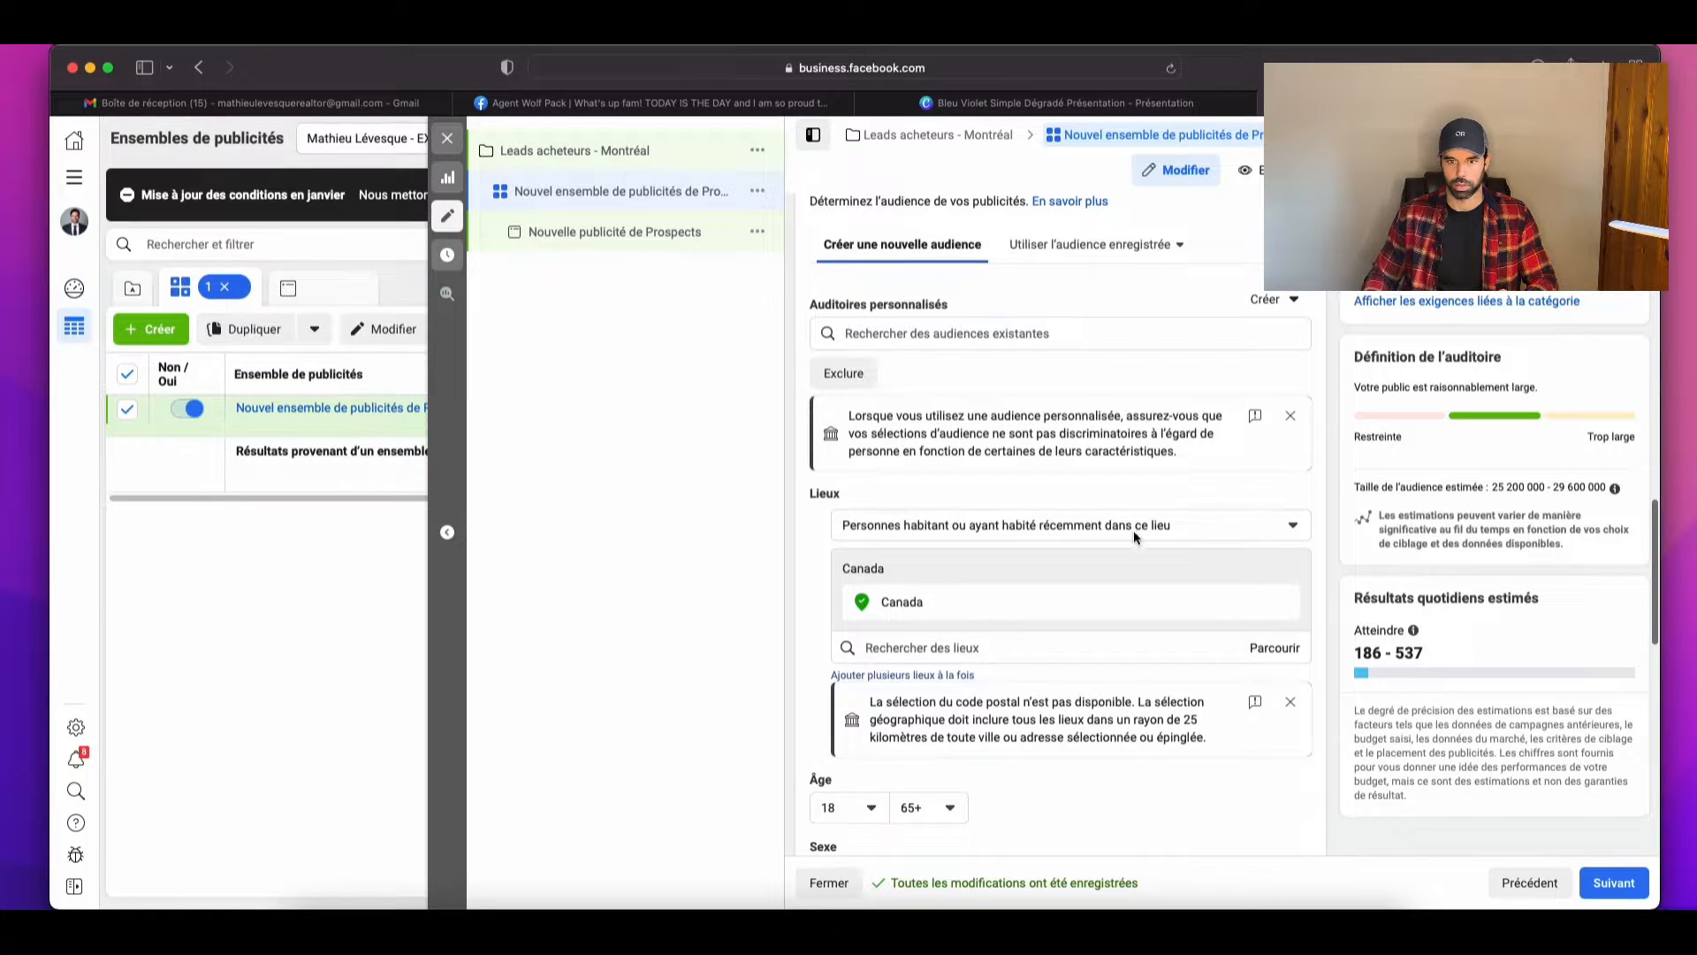
pyautogui.click(1049, 528)
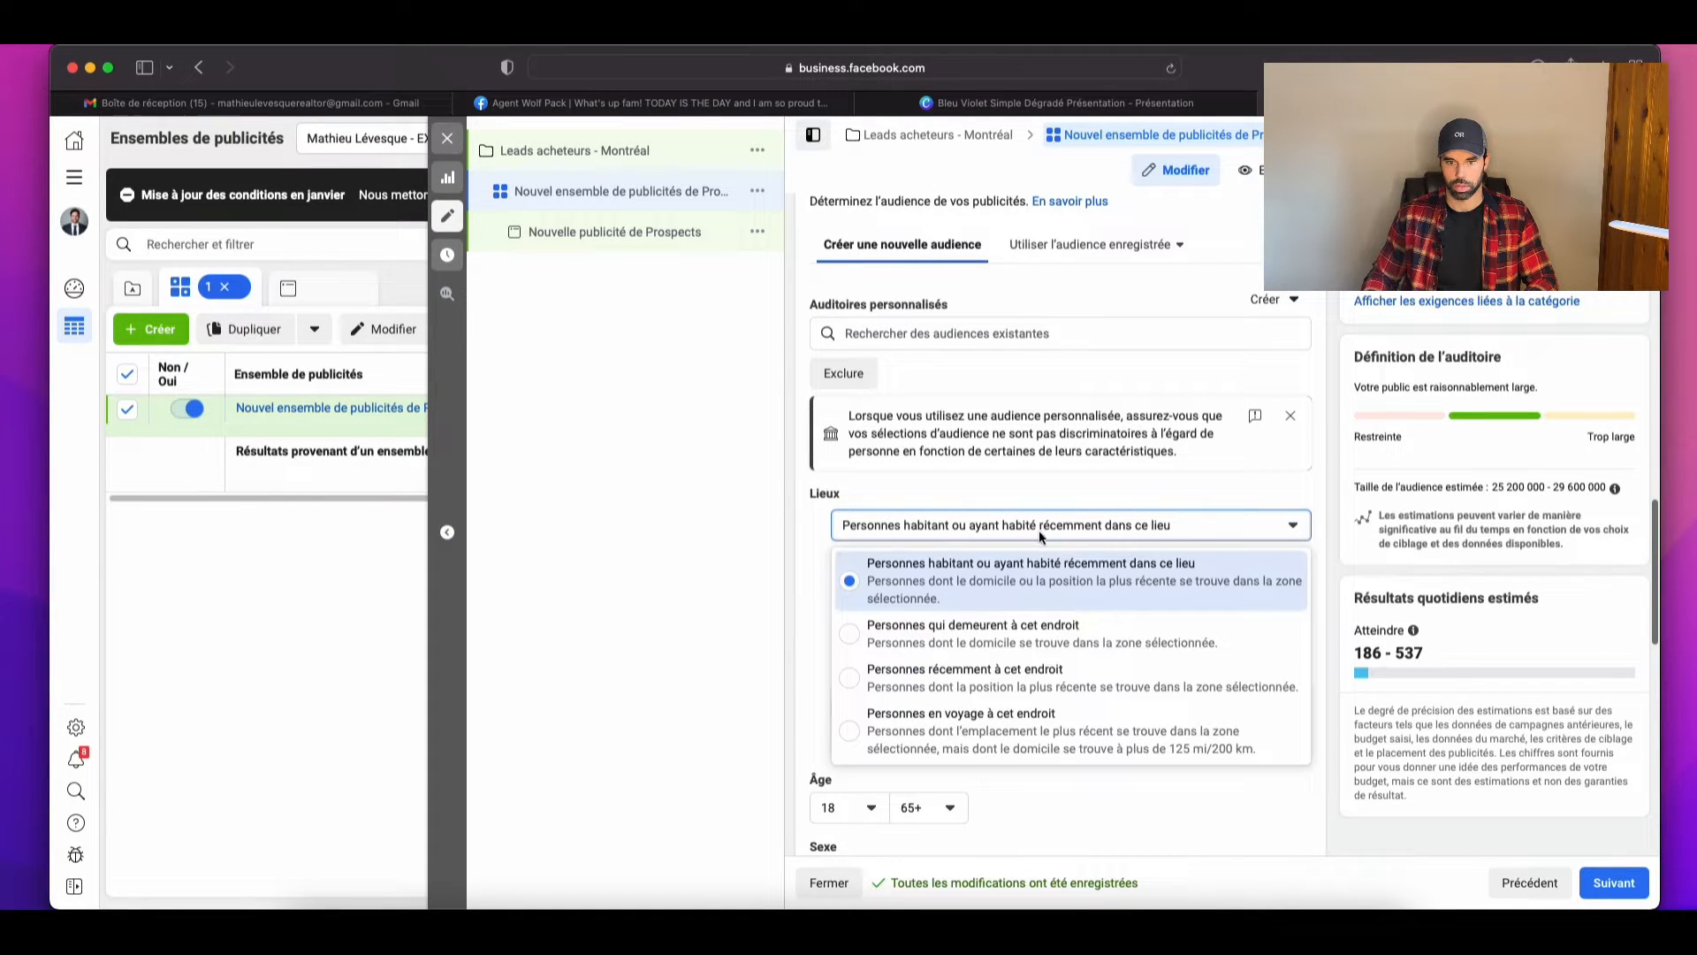
pyautogui.click(997, 631)
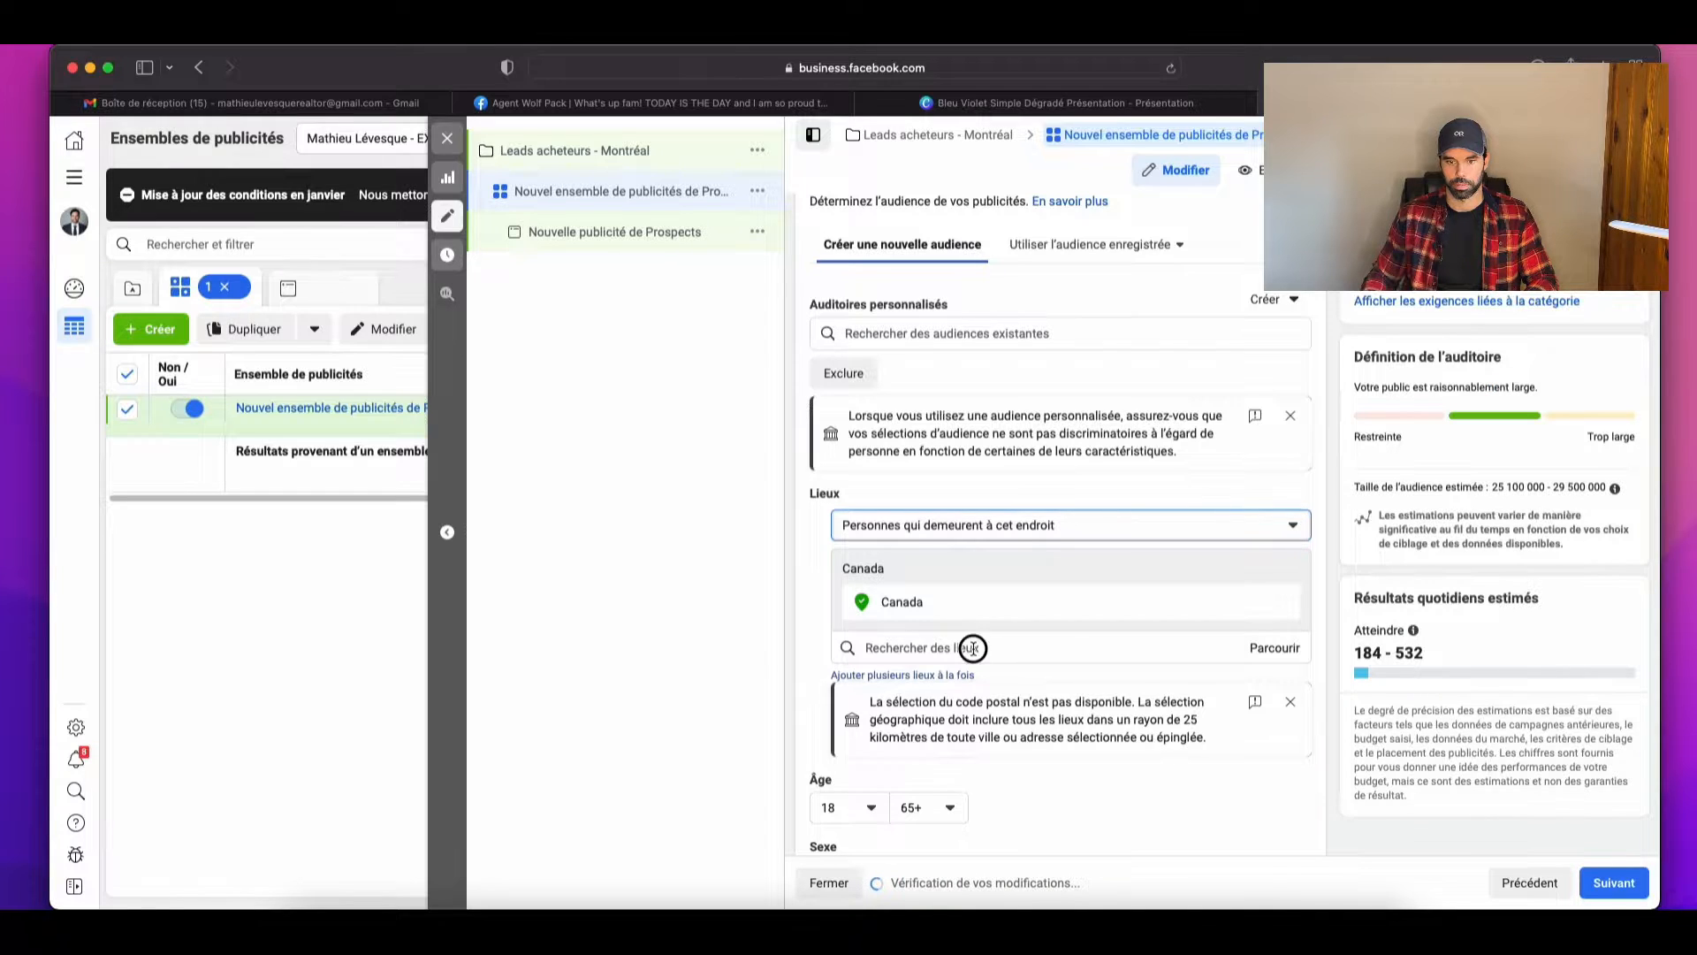
# Step: Replace Canada with the city of Montréal, Quebec as the audience location and check its coverage on the map
pyautogui.click(973, 648)
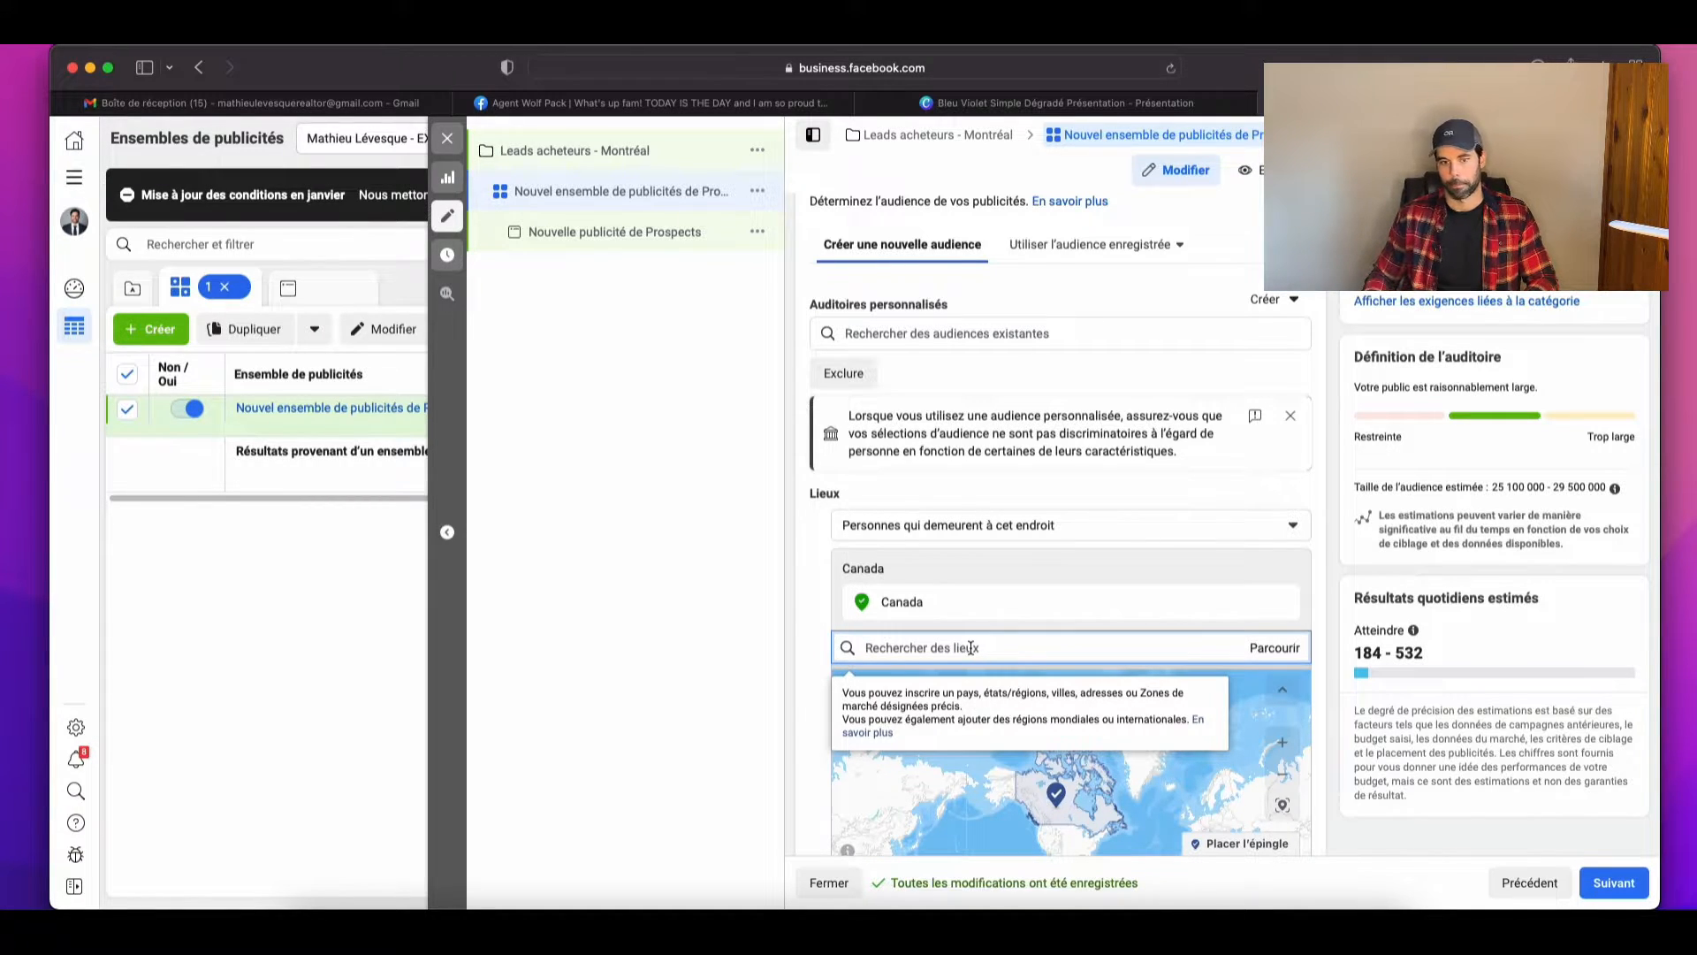
pyautogui.write('montr')
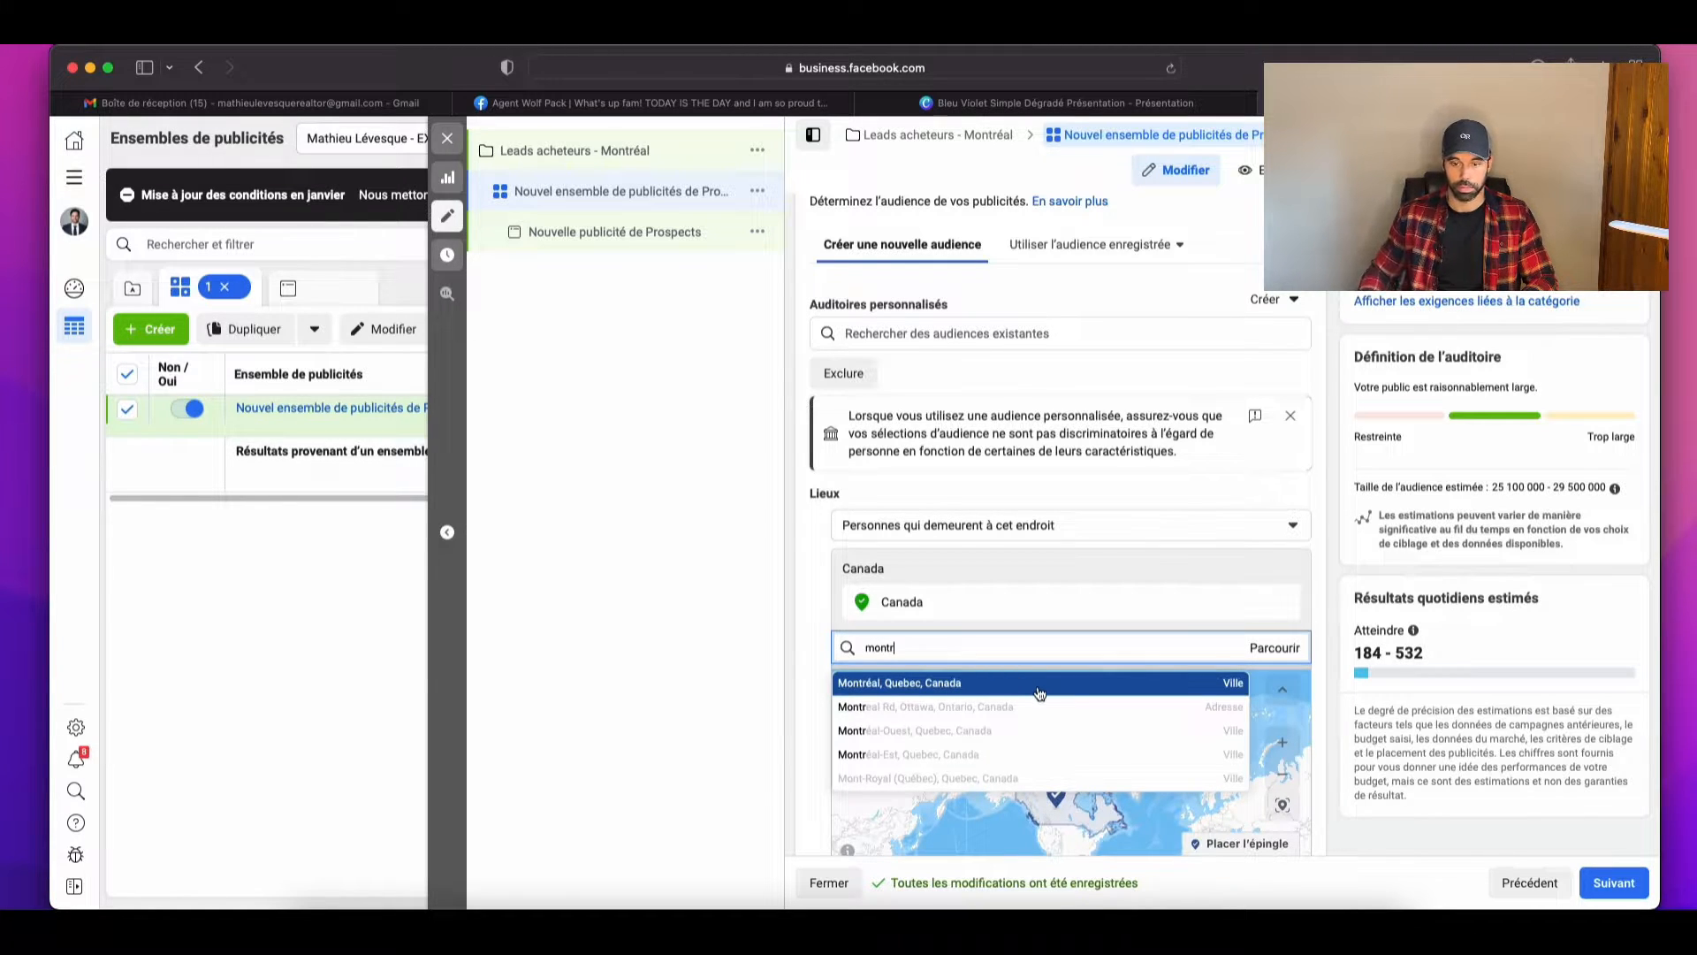
pyautogui.click(901, 683)
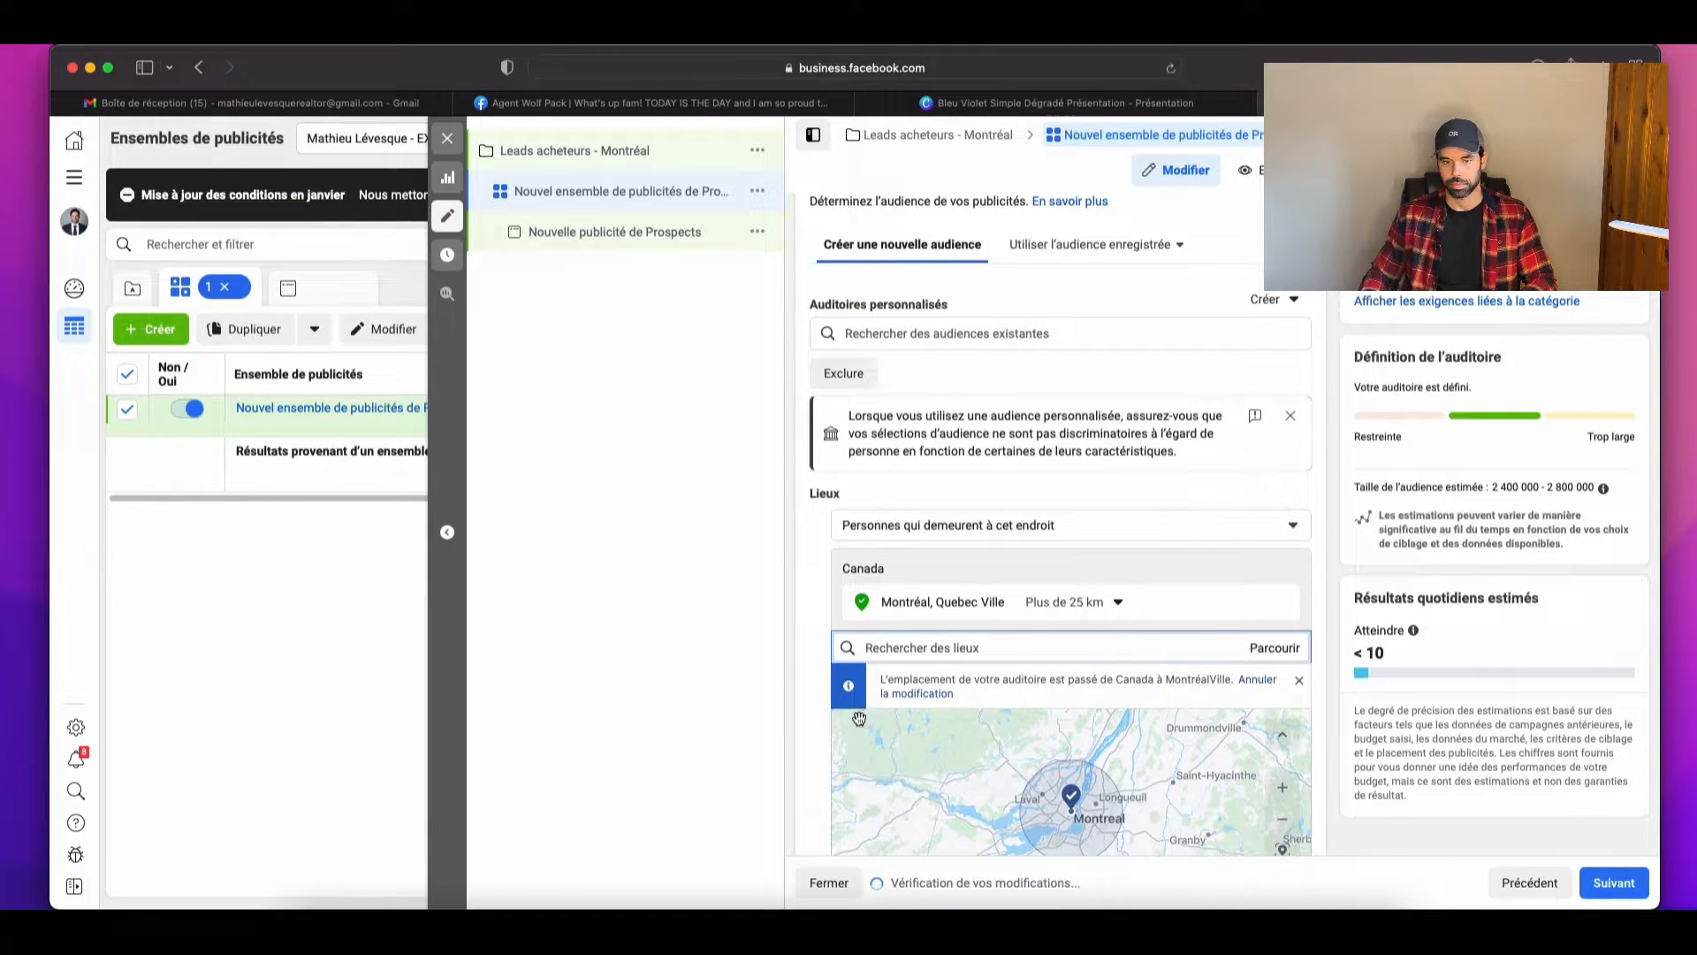
pyautogui.scroll(-2, 996, 768)
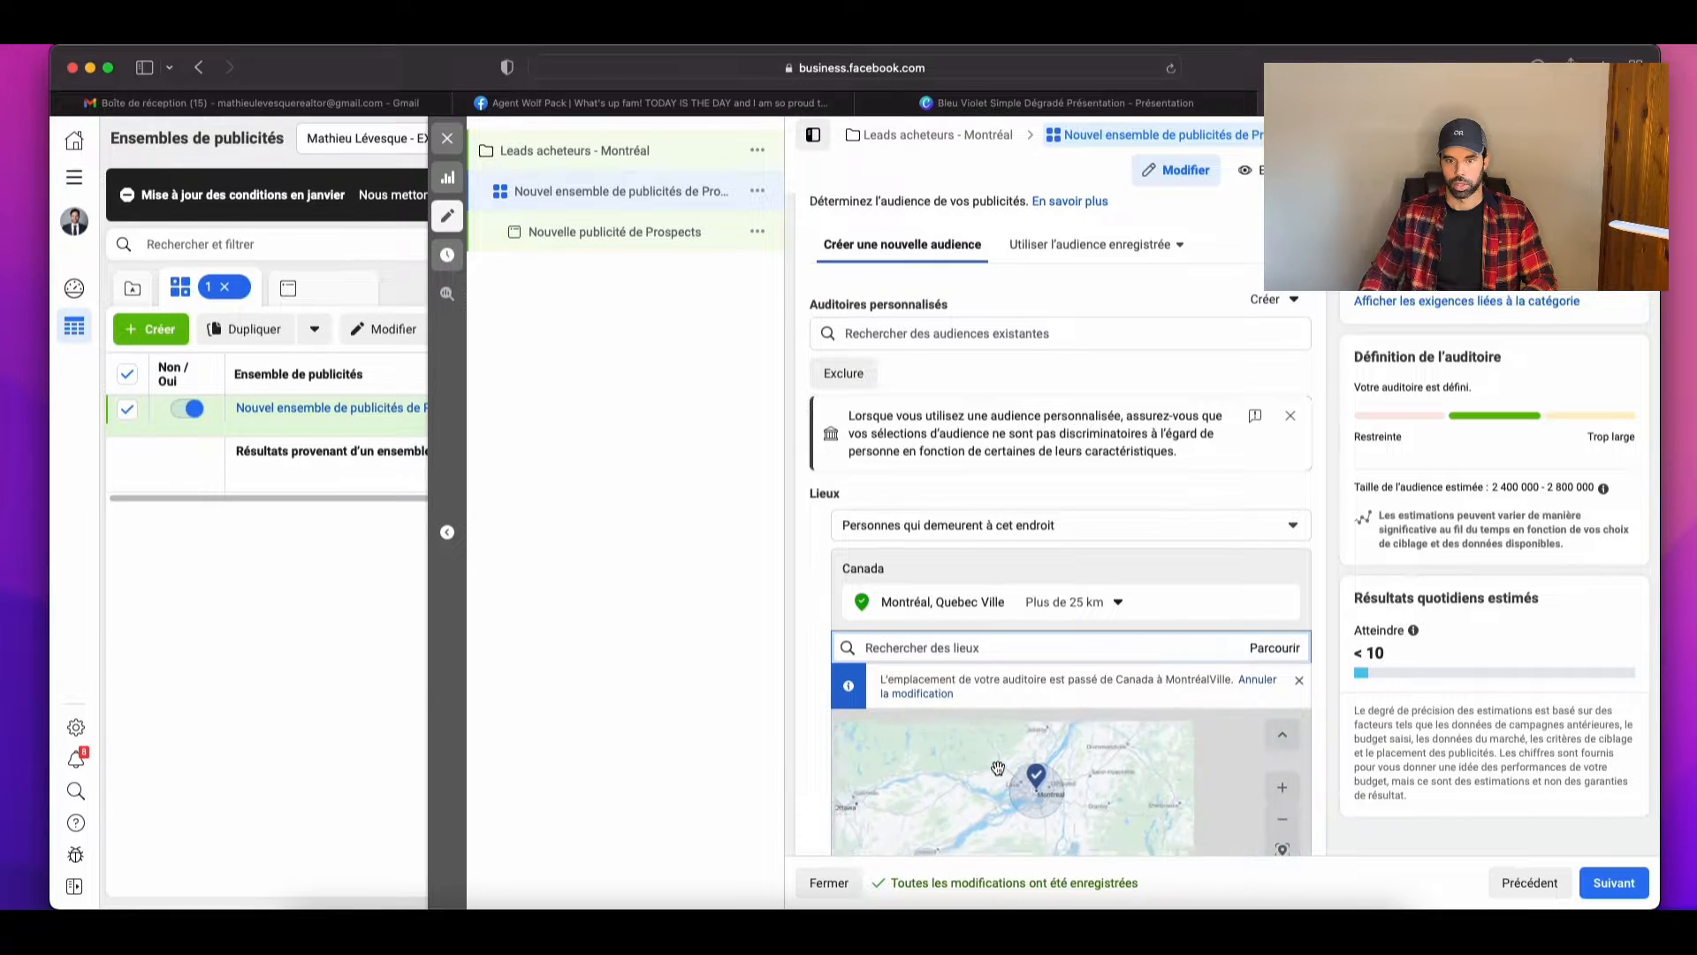
pyautogui.scroll(2, 995, 769)
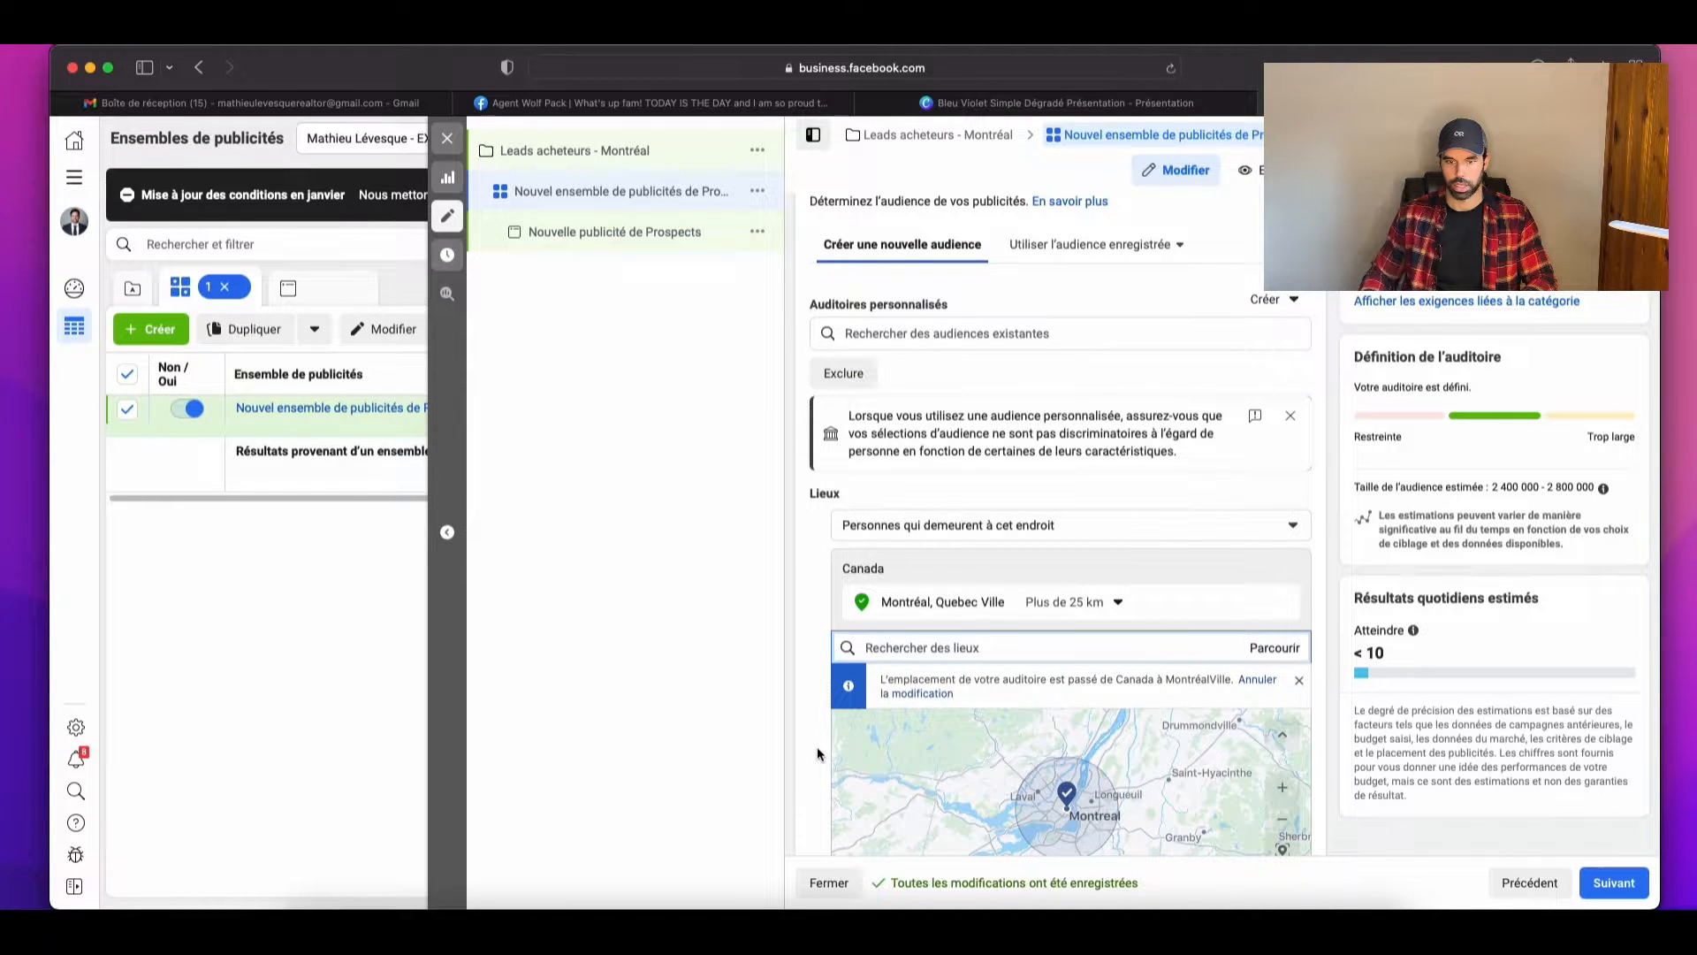
pyautogui.scroll(-3, 794, 744)
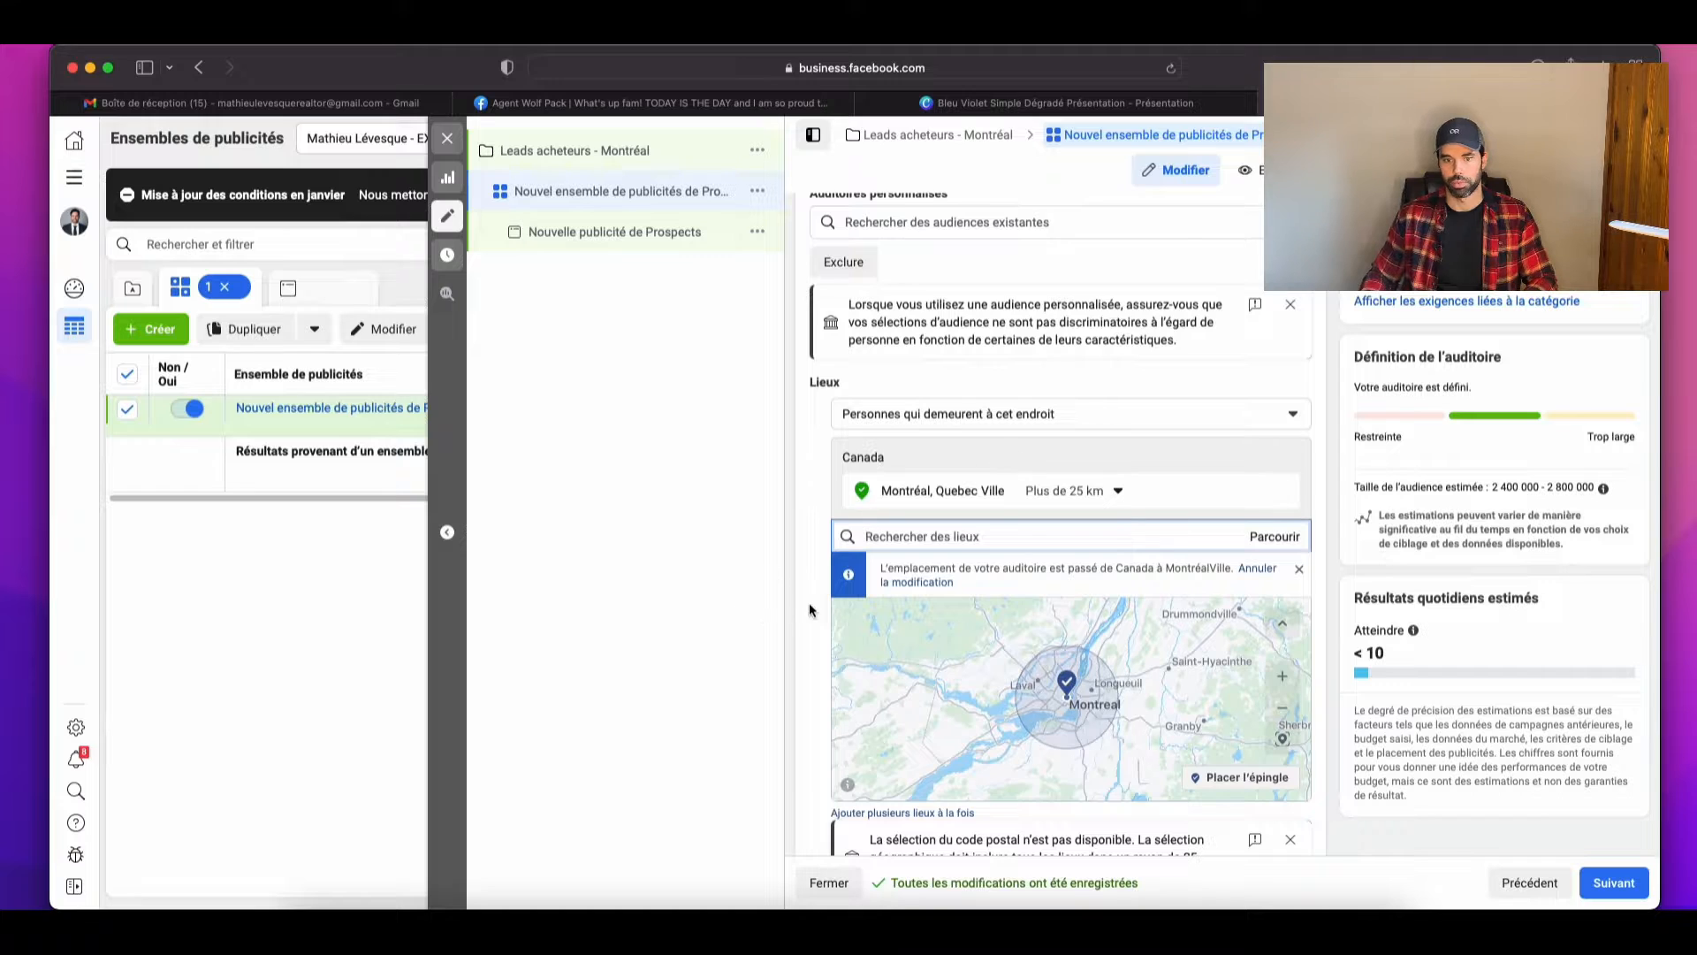
pyautogui.scroll(-3, 801, 617)
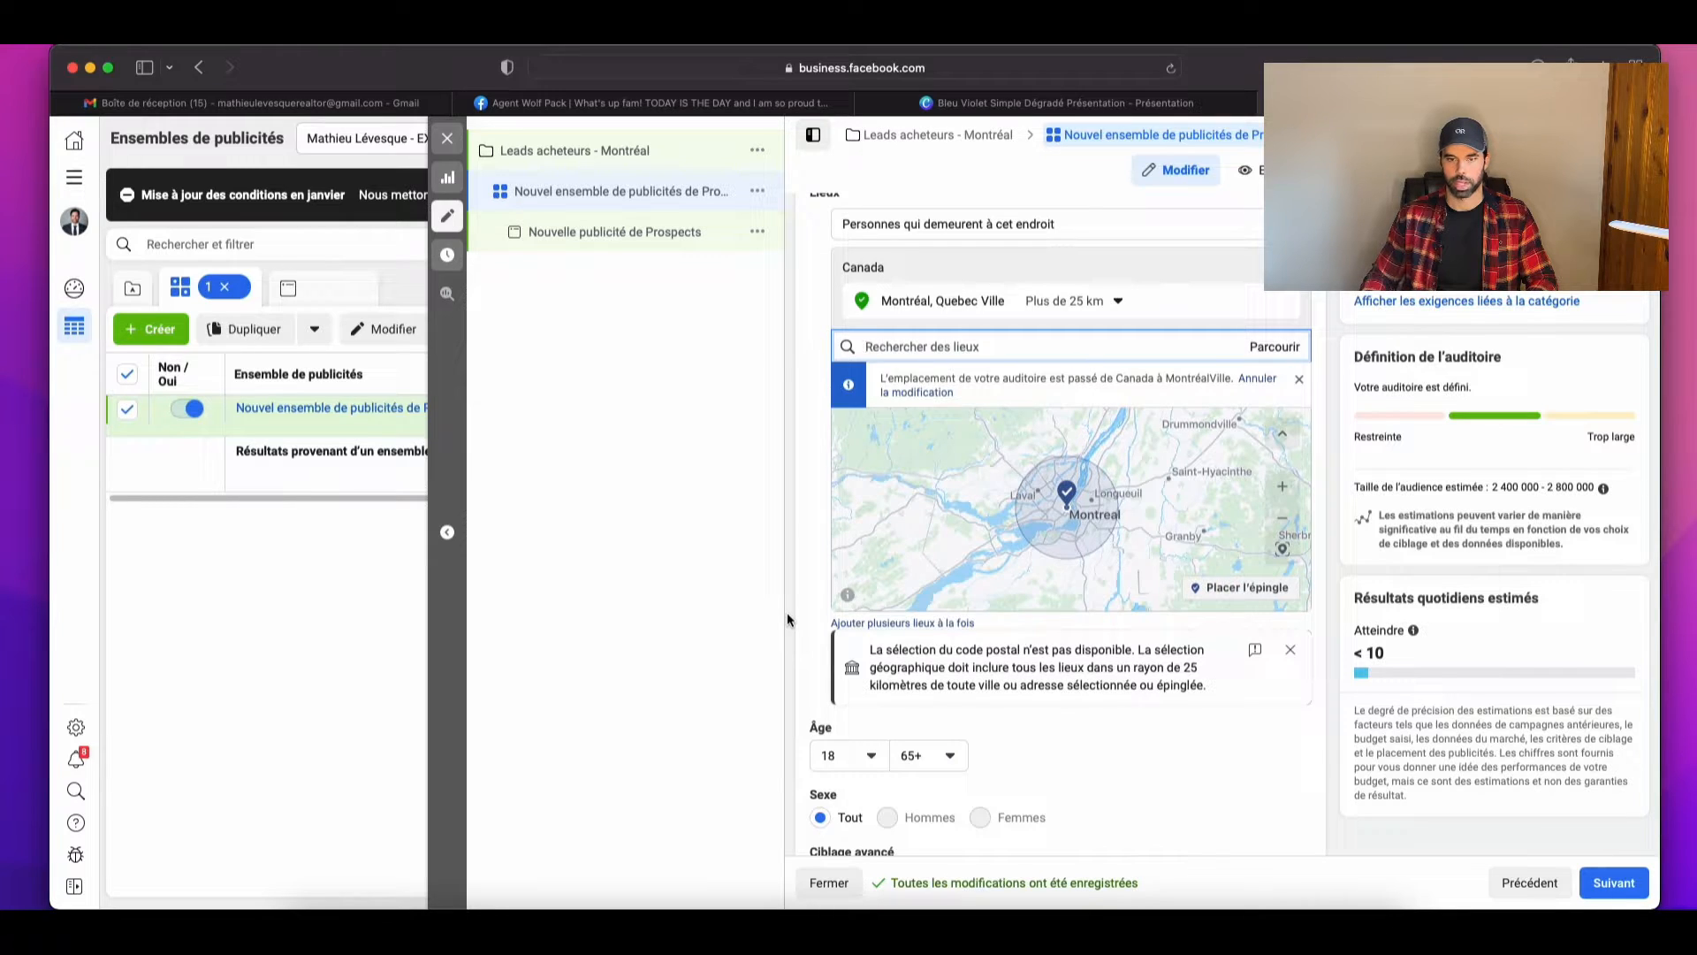
pyautogui.scroll(3, 794, 609)
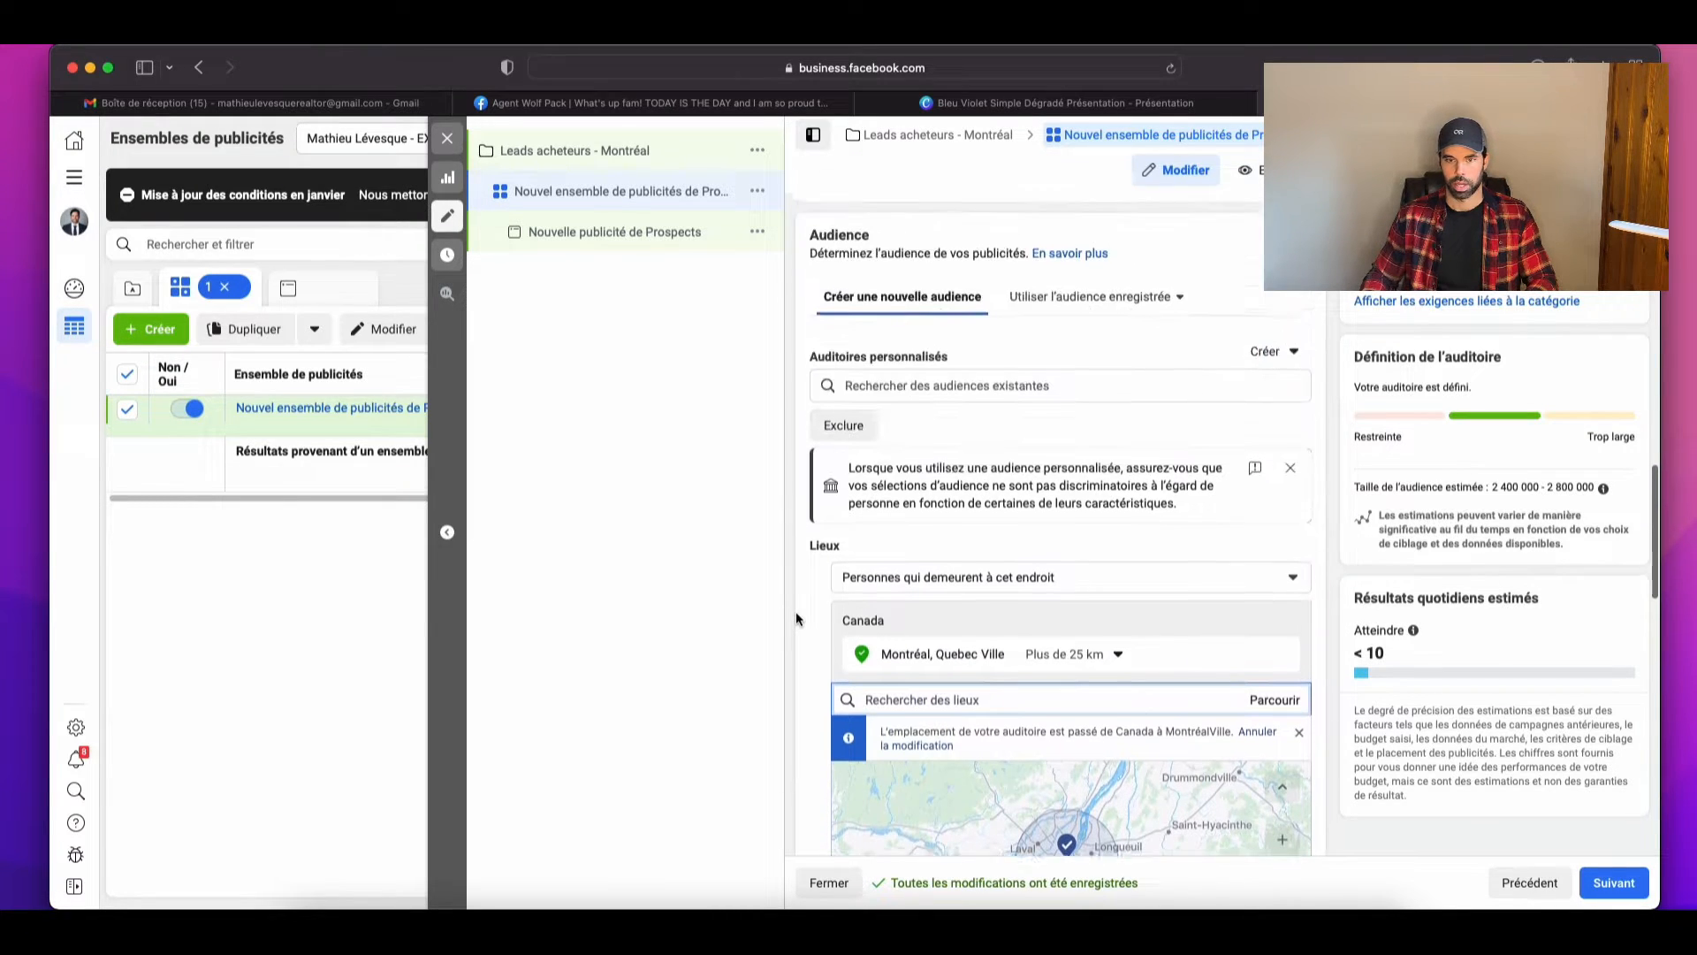
# Step: Search the detailed targeting for "immobilier" and review the suggested interests without adding any
pyautogui.scroll(-6, 794, 610)
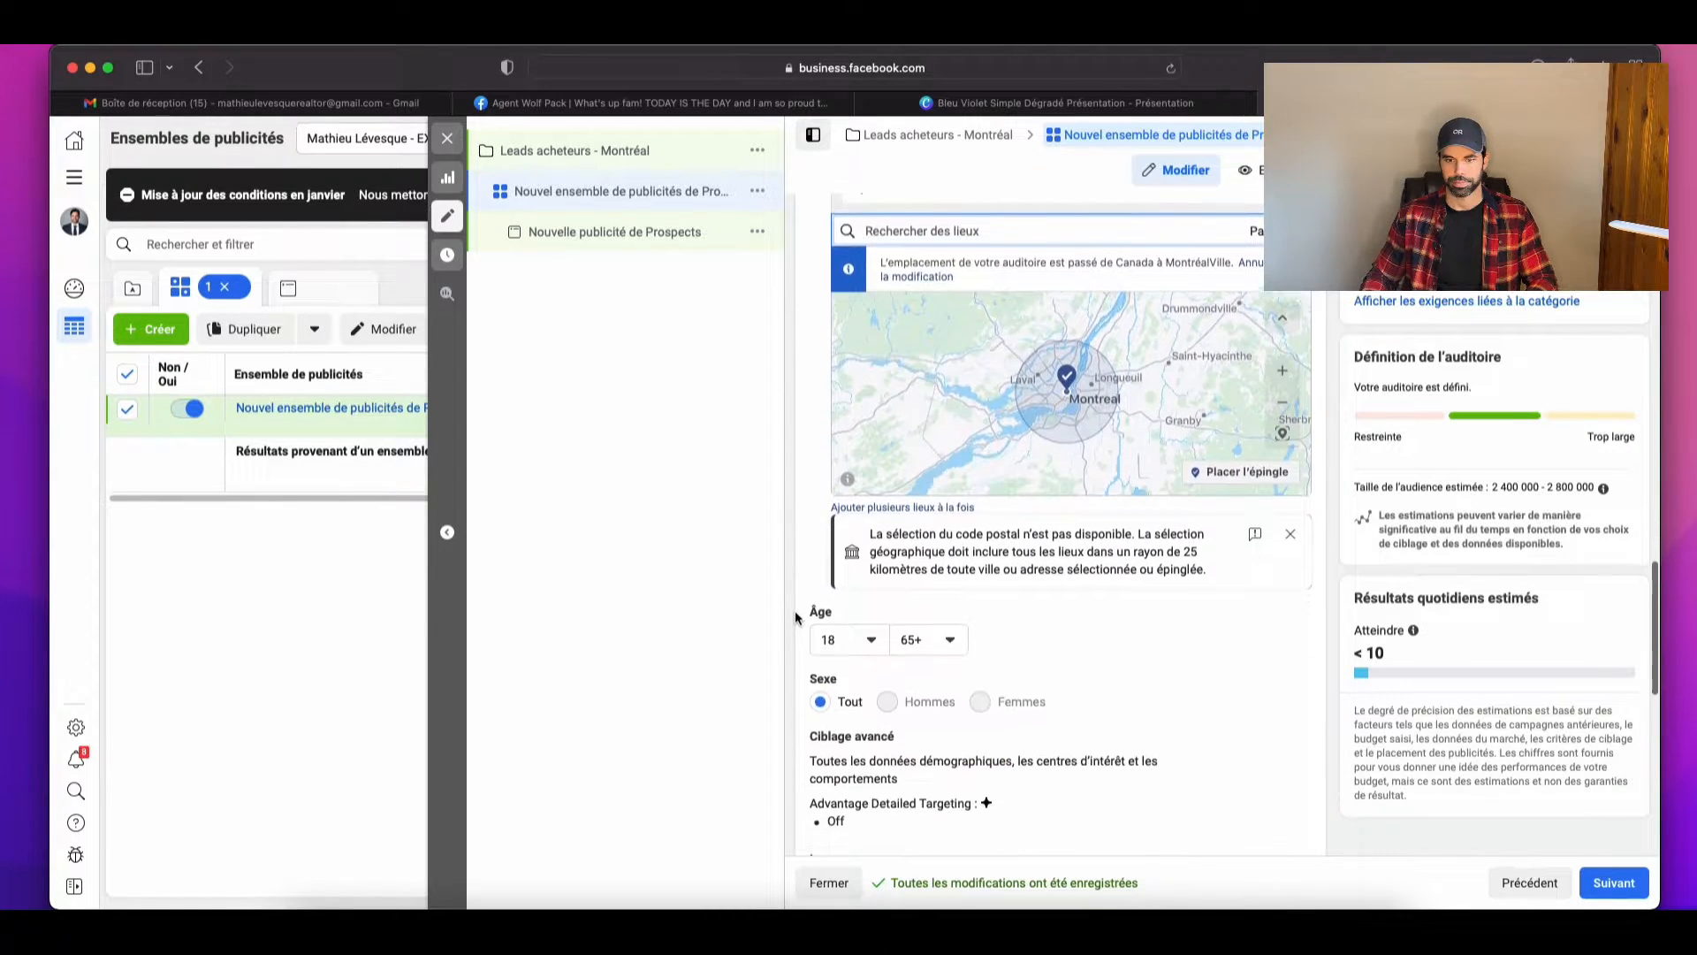
pyautogui.scroll(-2, 794, 610)
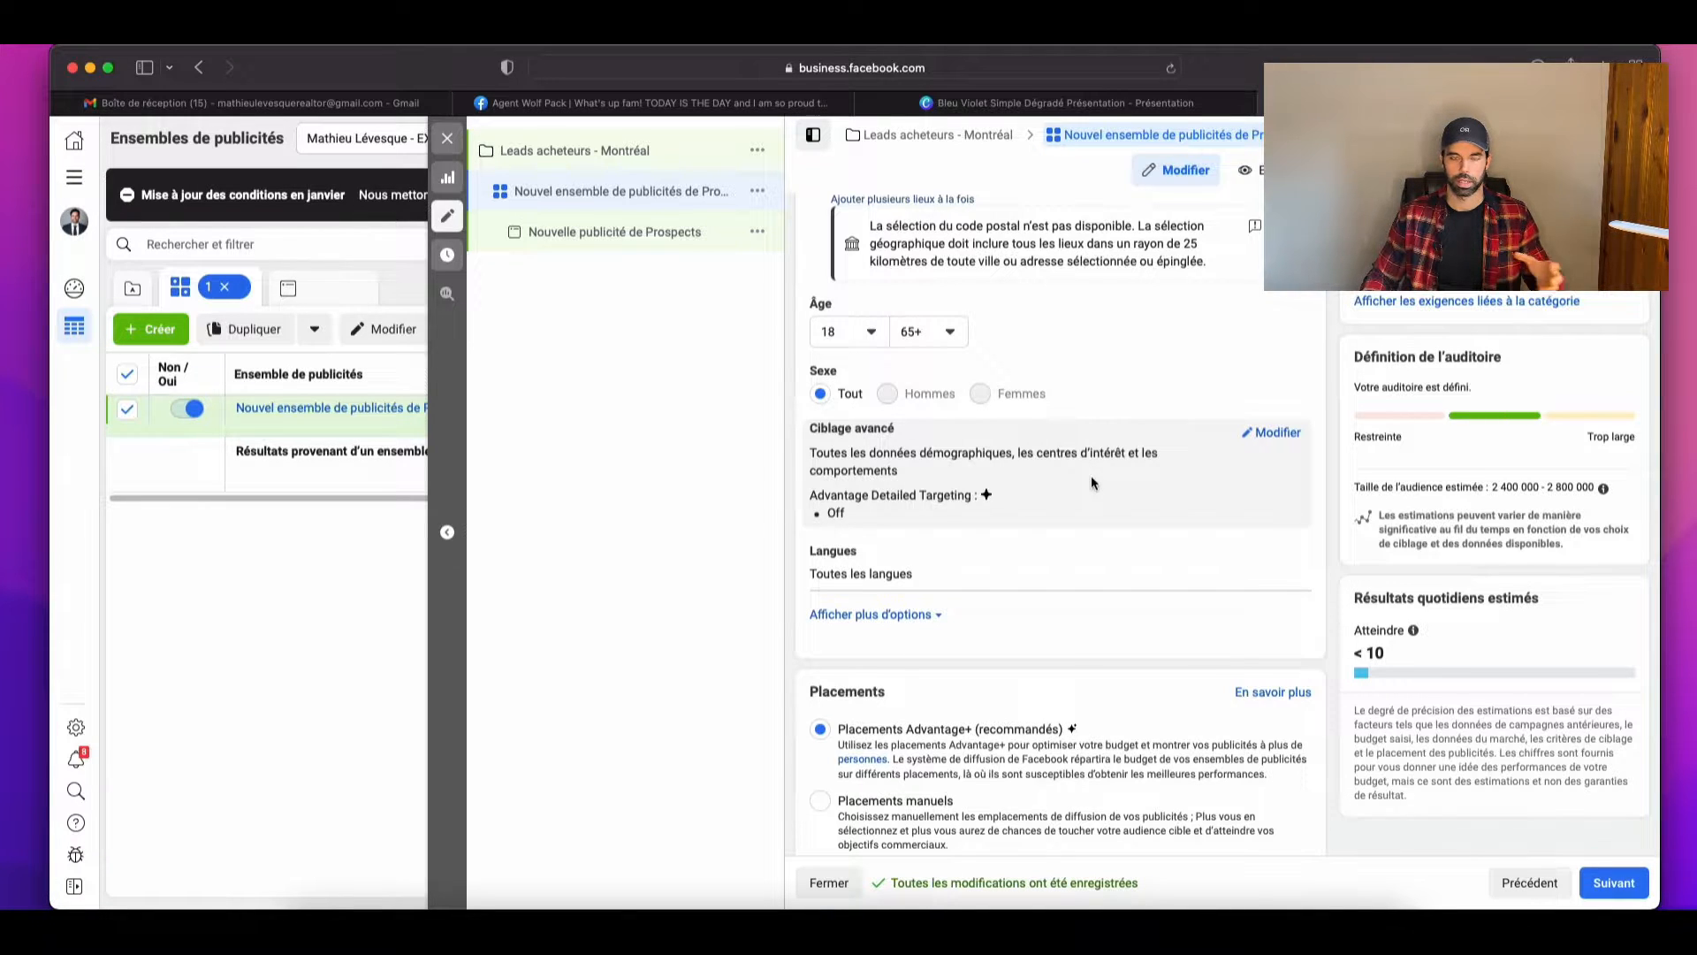
pyautogui.click(1271, 432)
pyautogui.click(994, 477)
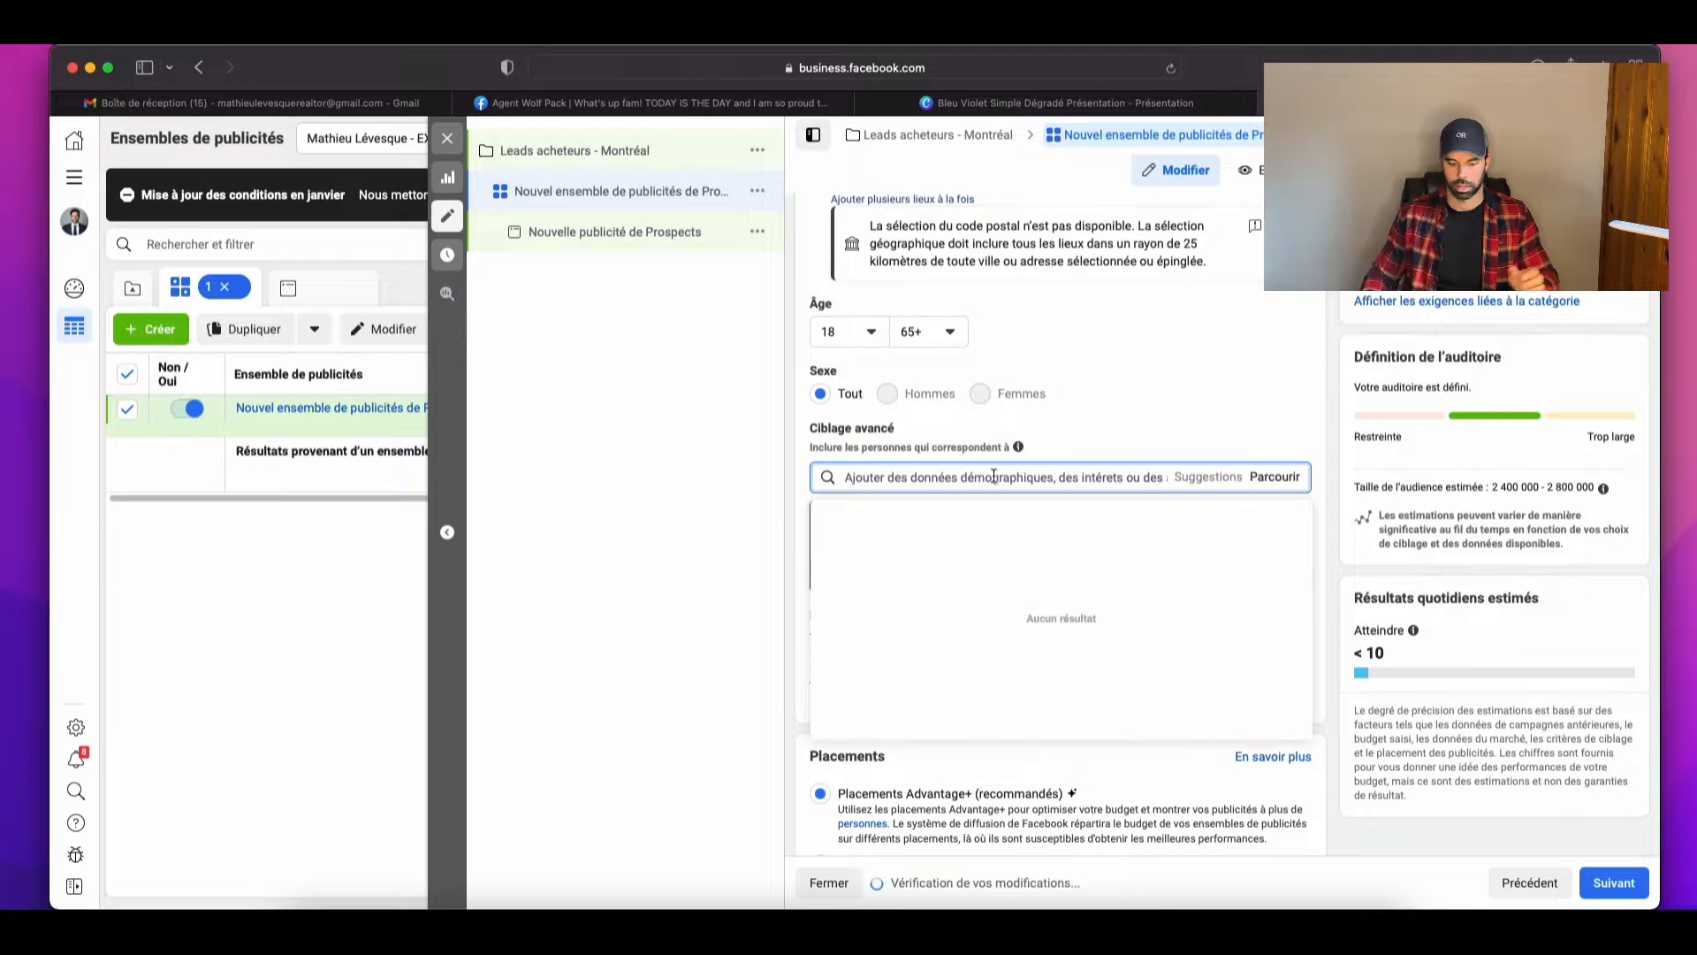
pyautogui.write('immobilier')
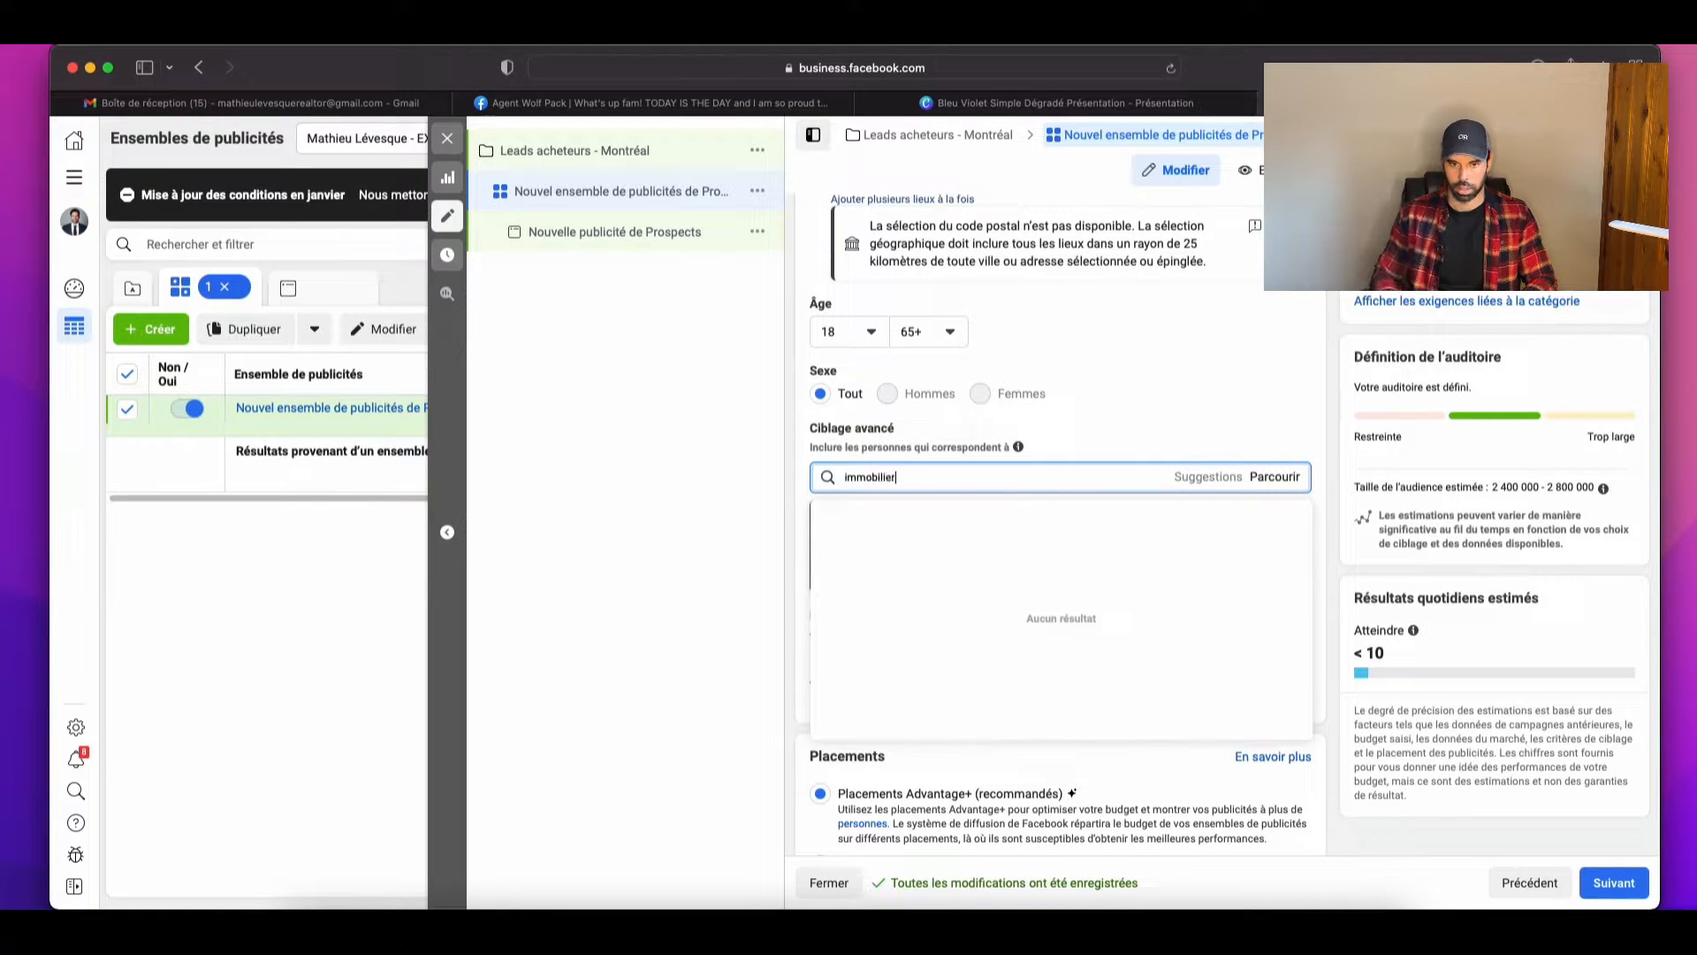
pyautogui.scroll(-1, 973, 535)
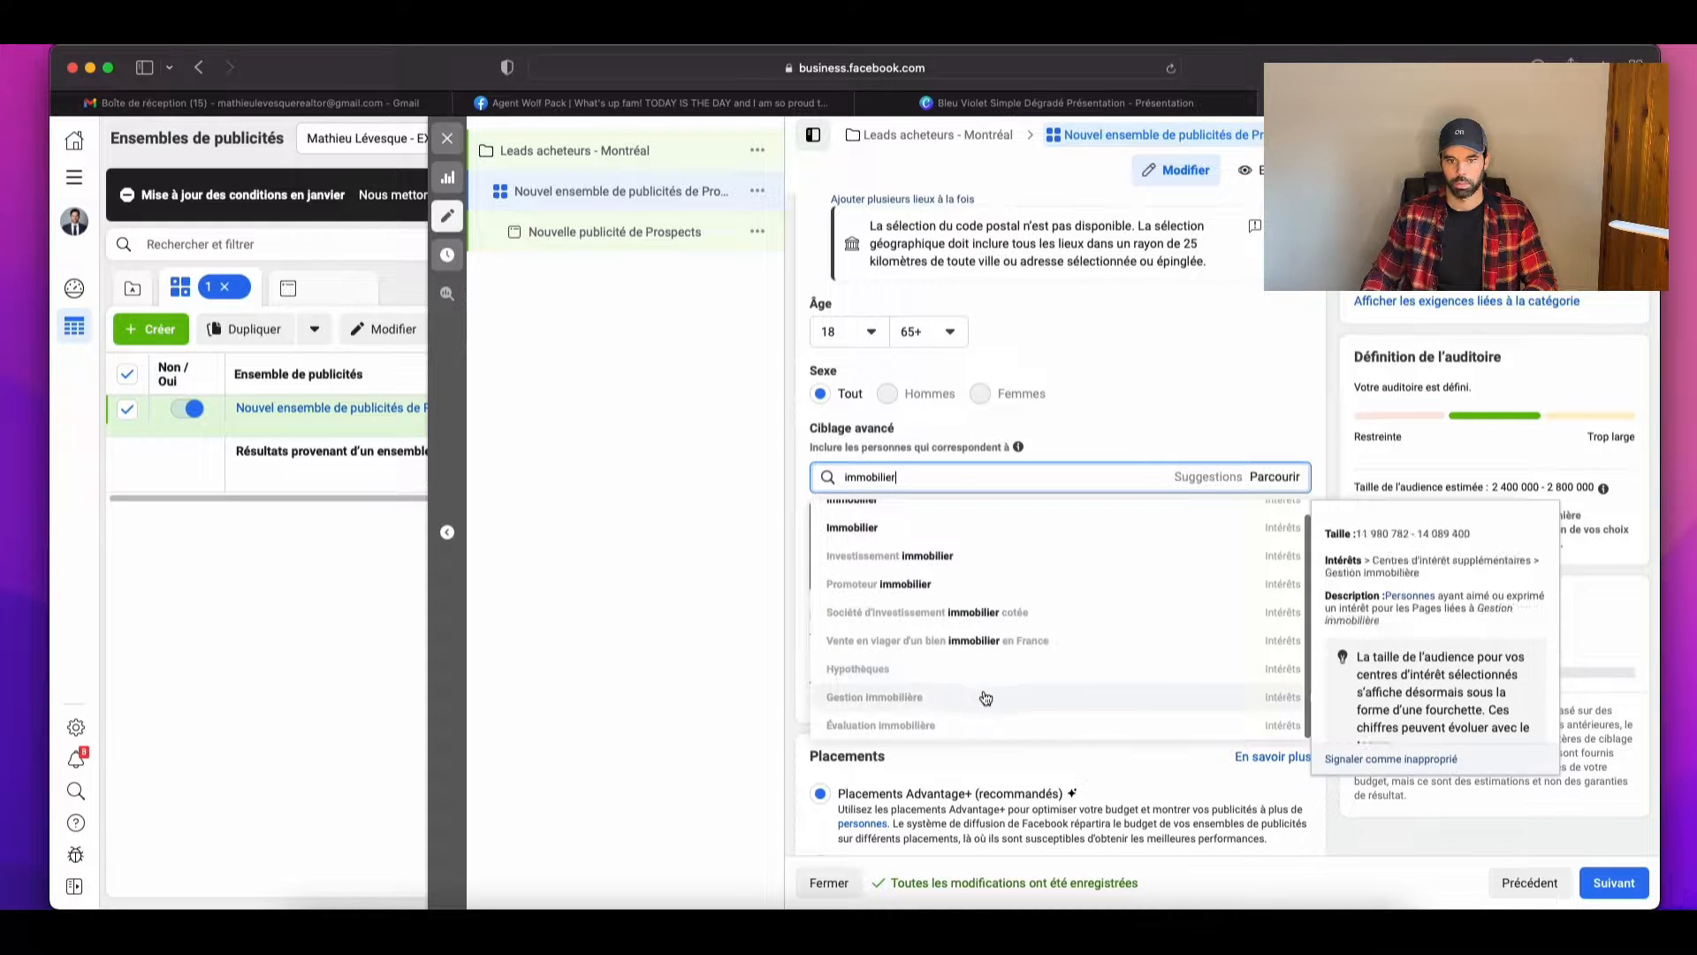
pyautogui.click(792, 571)
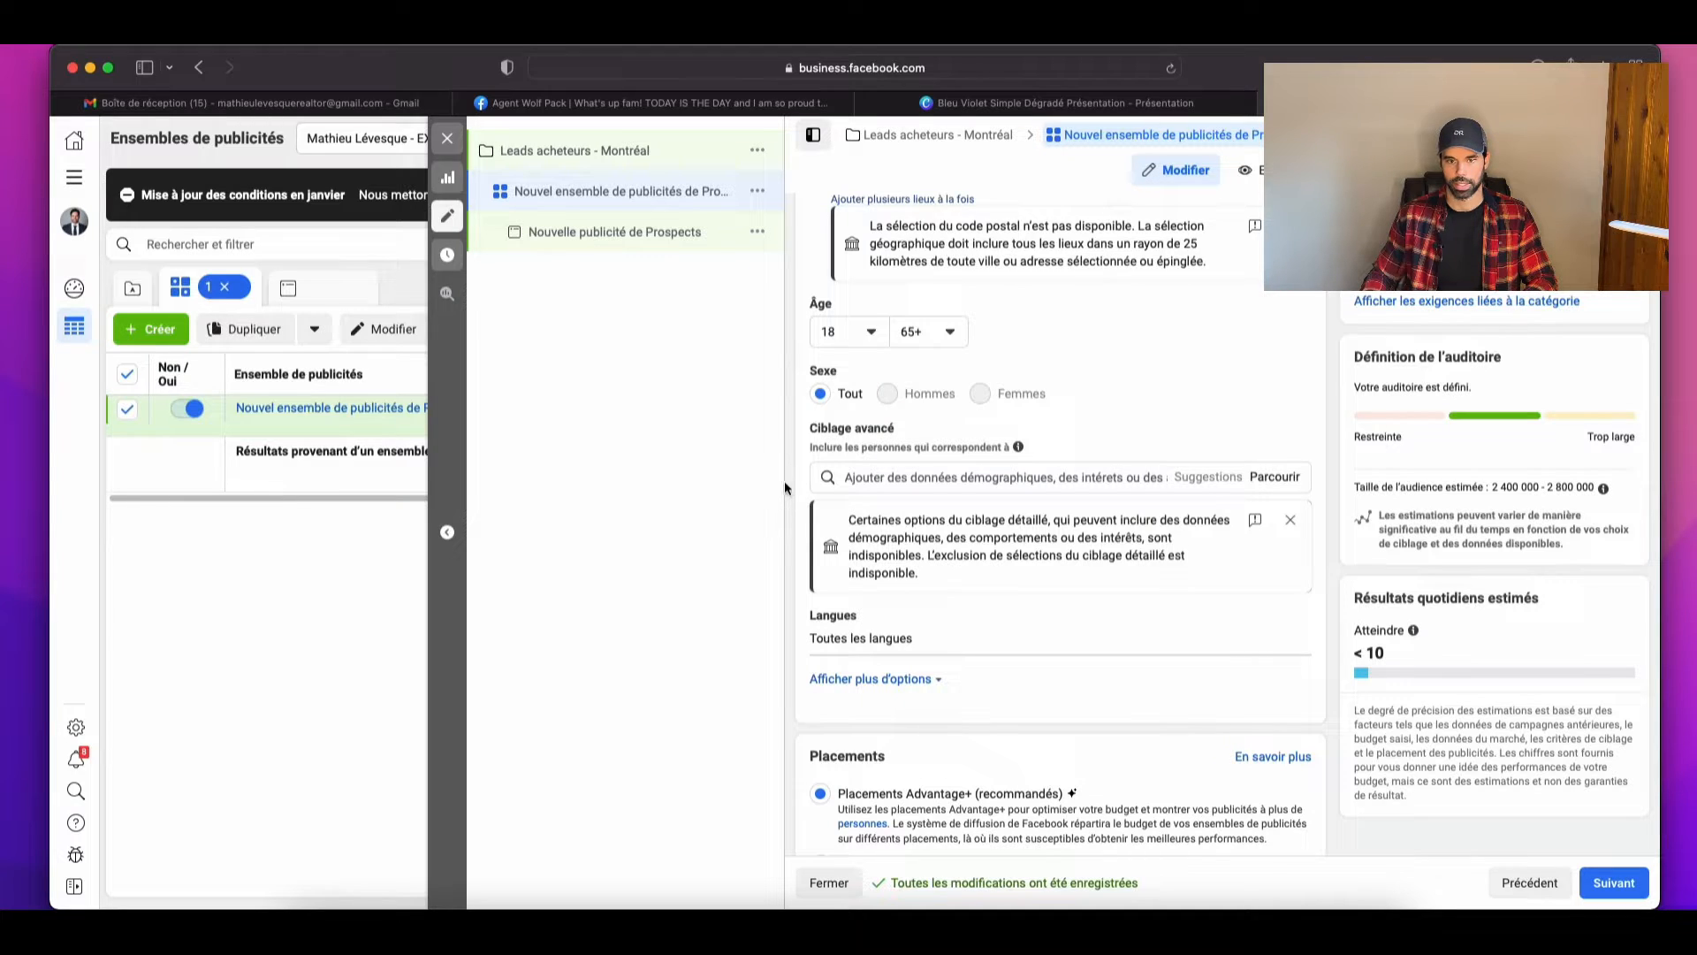
# Step: Check the minimum age choices offered for the audience
pyautogui.click(870, 333)
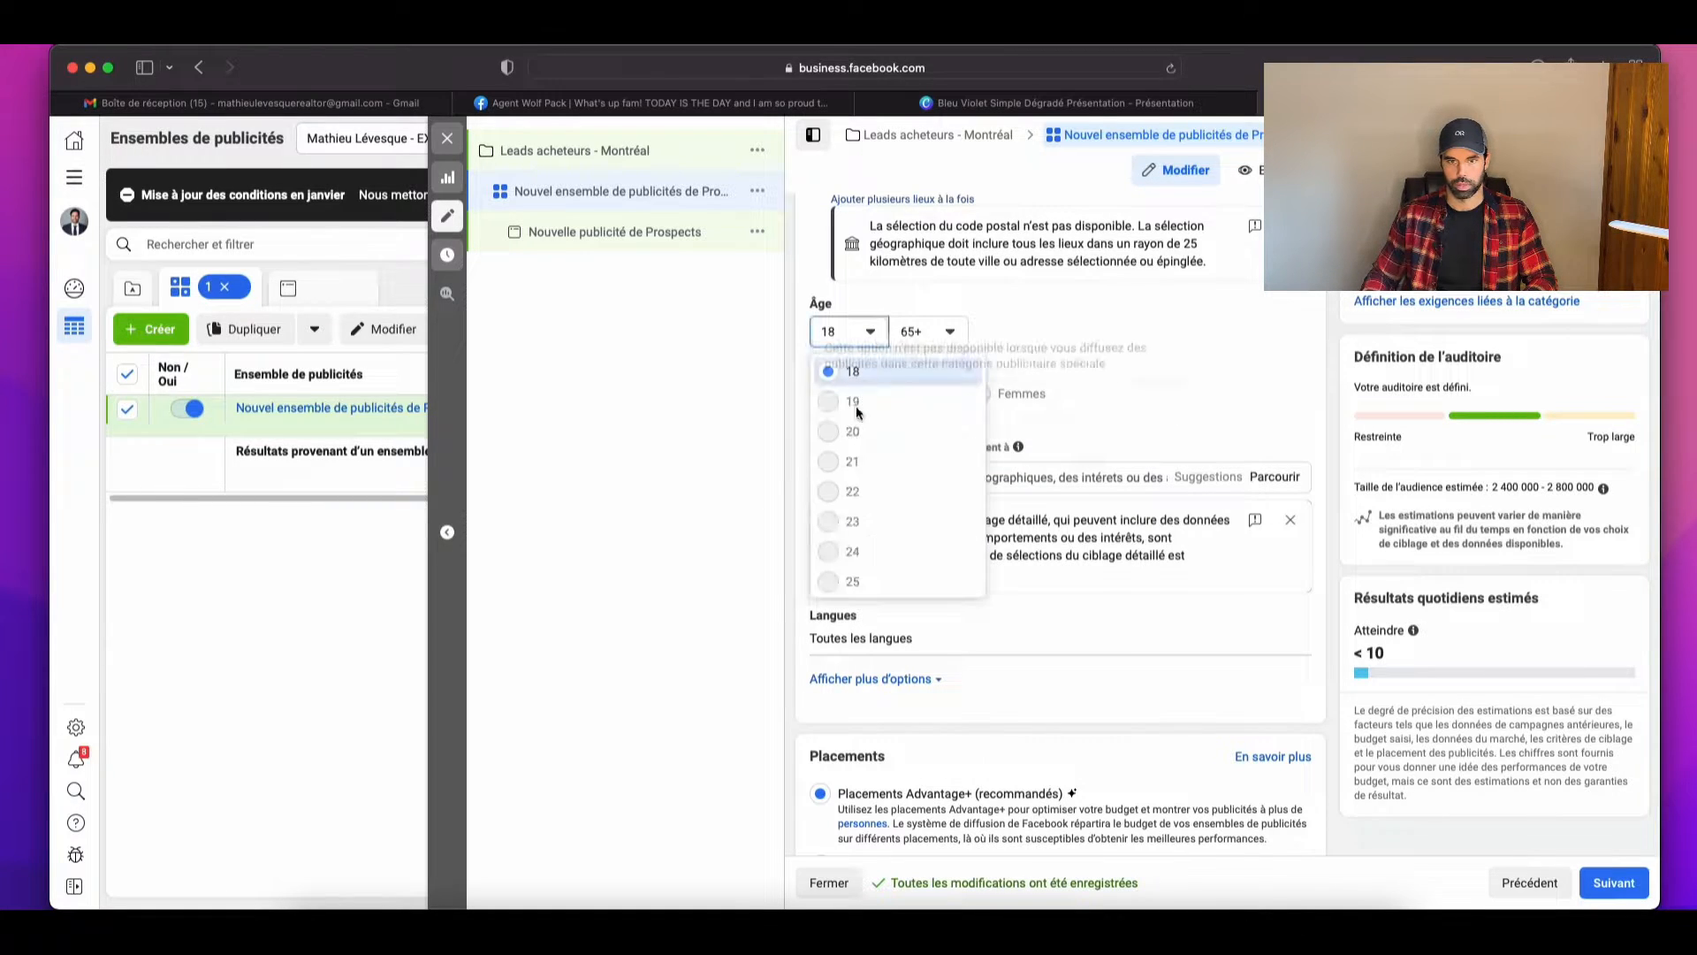
pyautogui.click(797, 387)
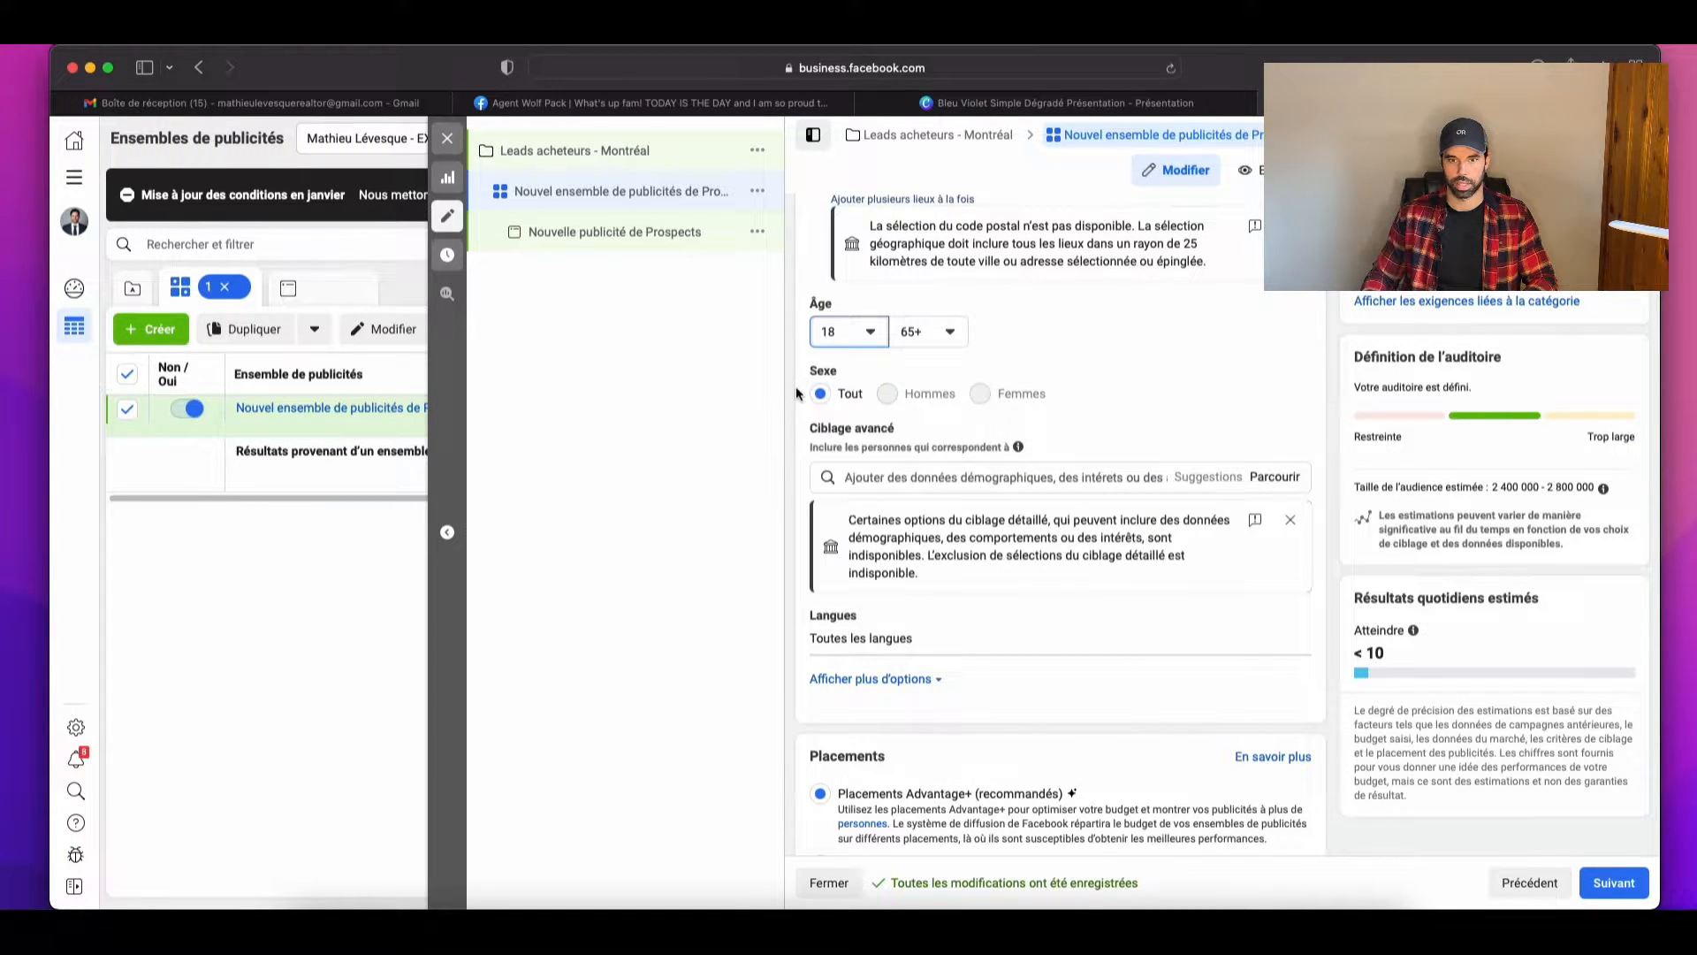
pyautogui.scroll(1, 785, 416)
# Step: Switch the ad set to manual placements and exclude the Réseau d'audiences platform
pyautogui.scroll(-5, 836, 415)
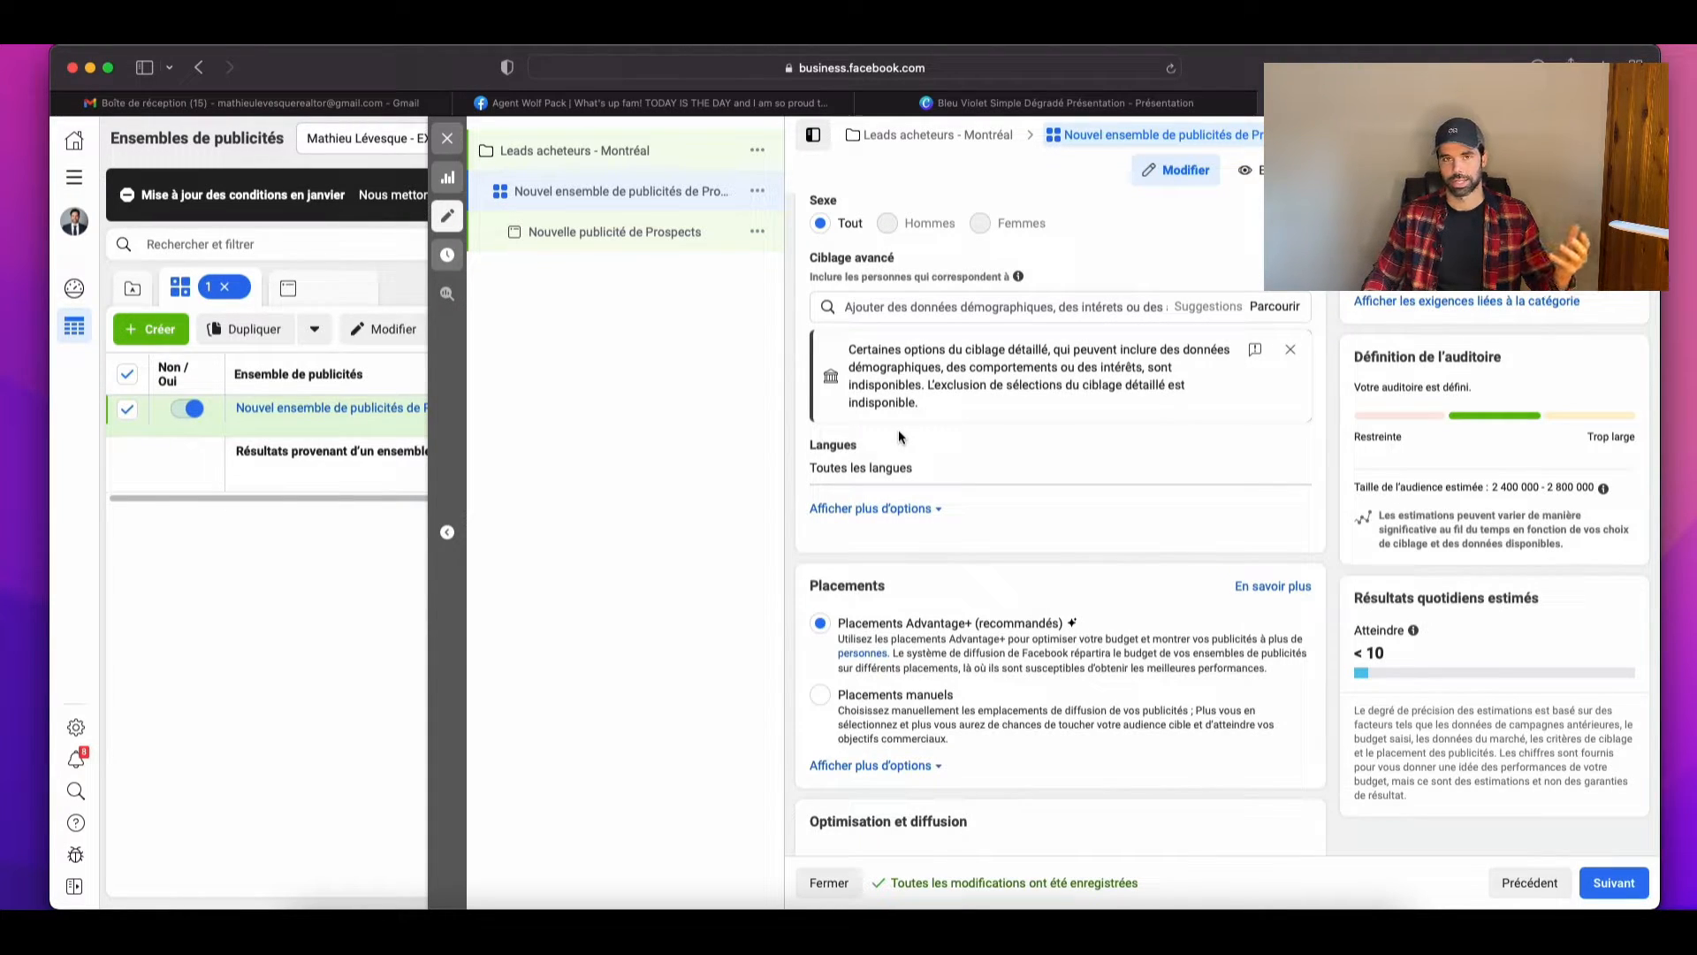
pyautogui.scroll(-5, 903, 442)
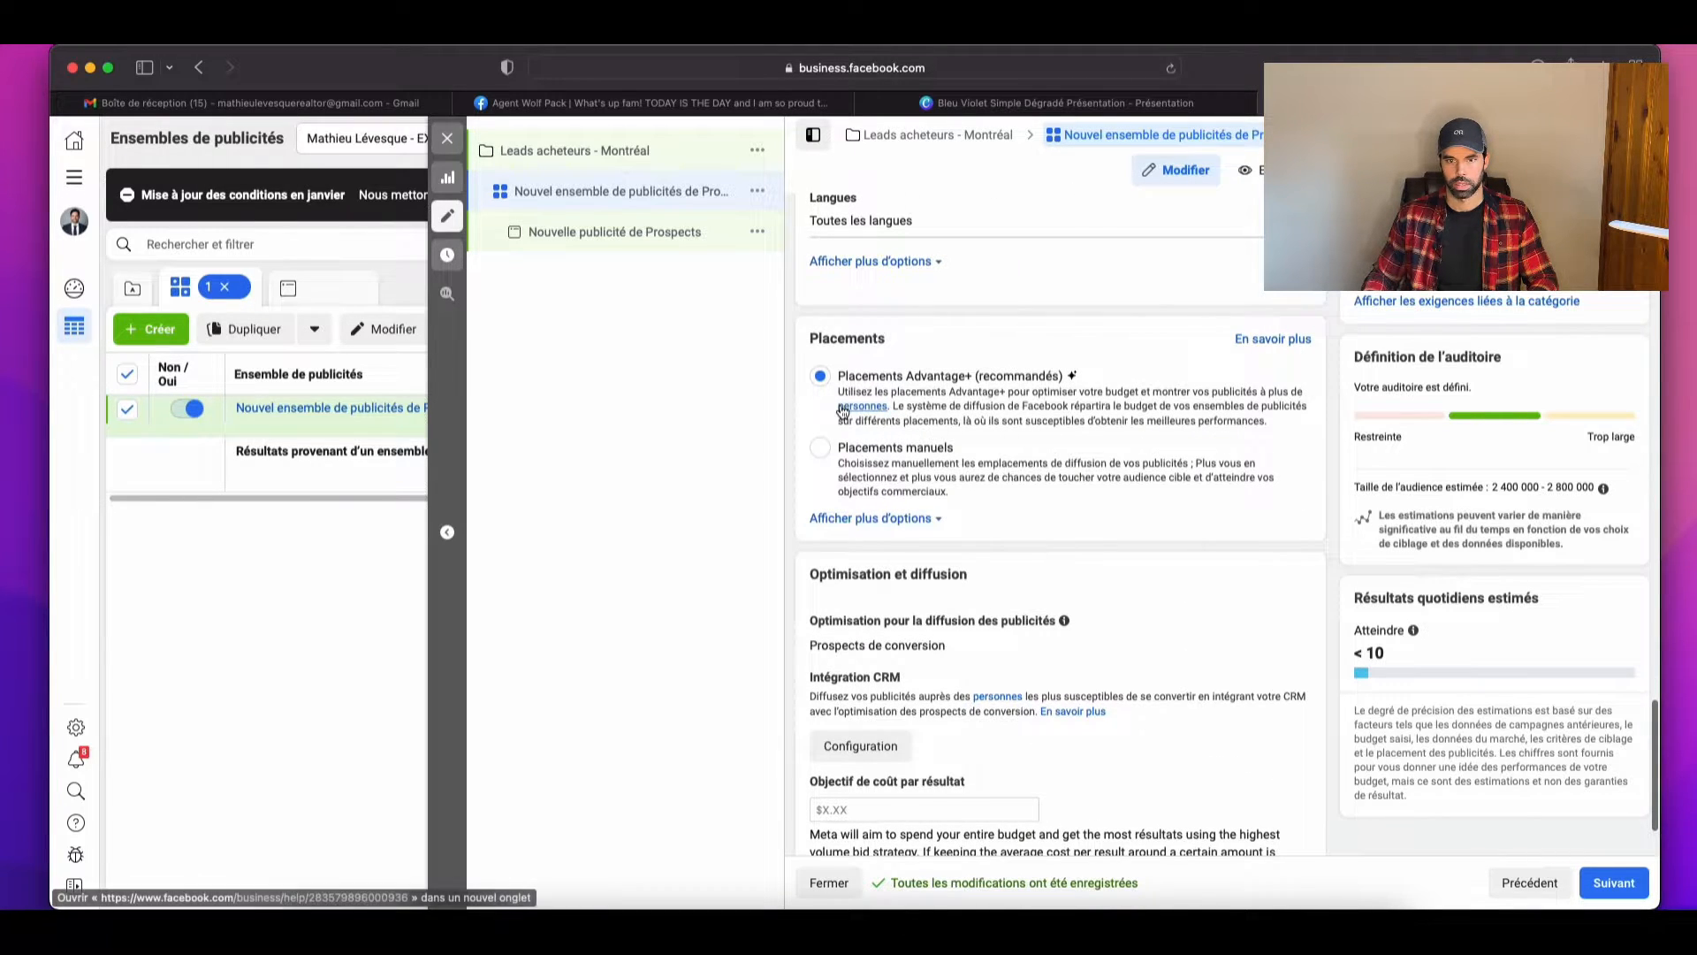
pyautogui.click(835, 461)
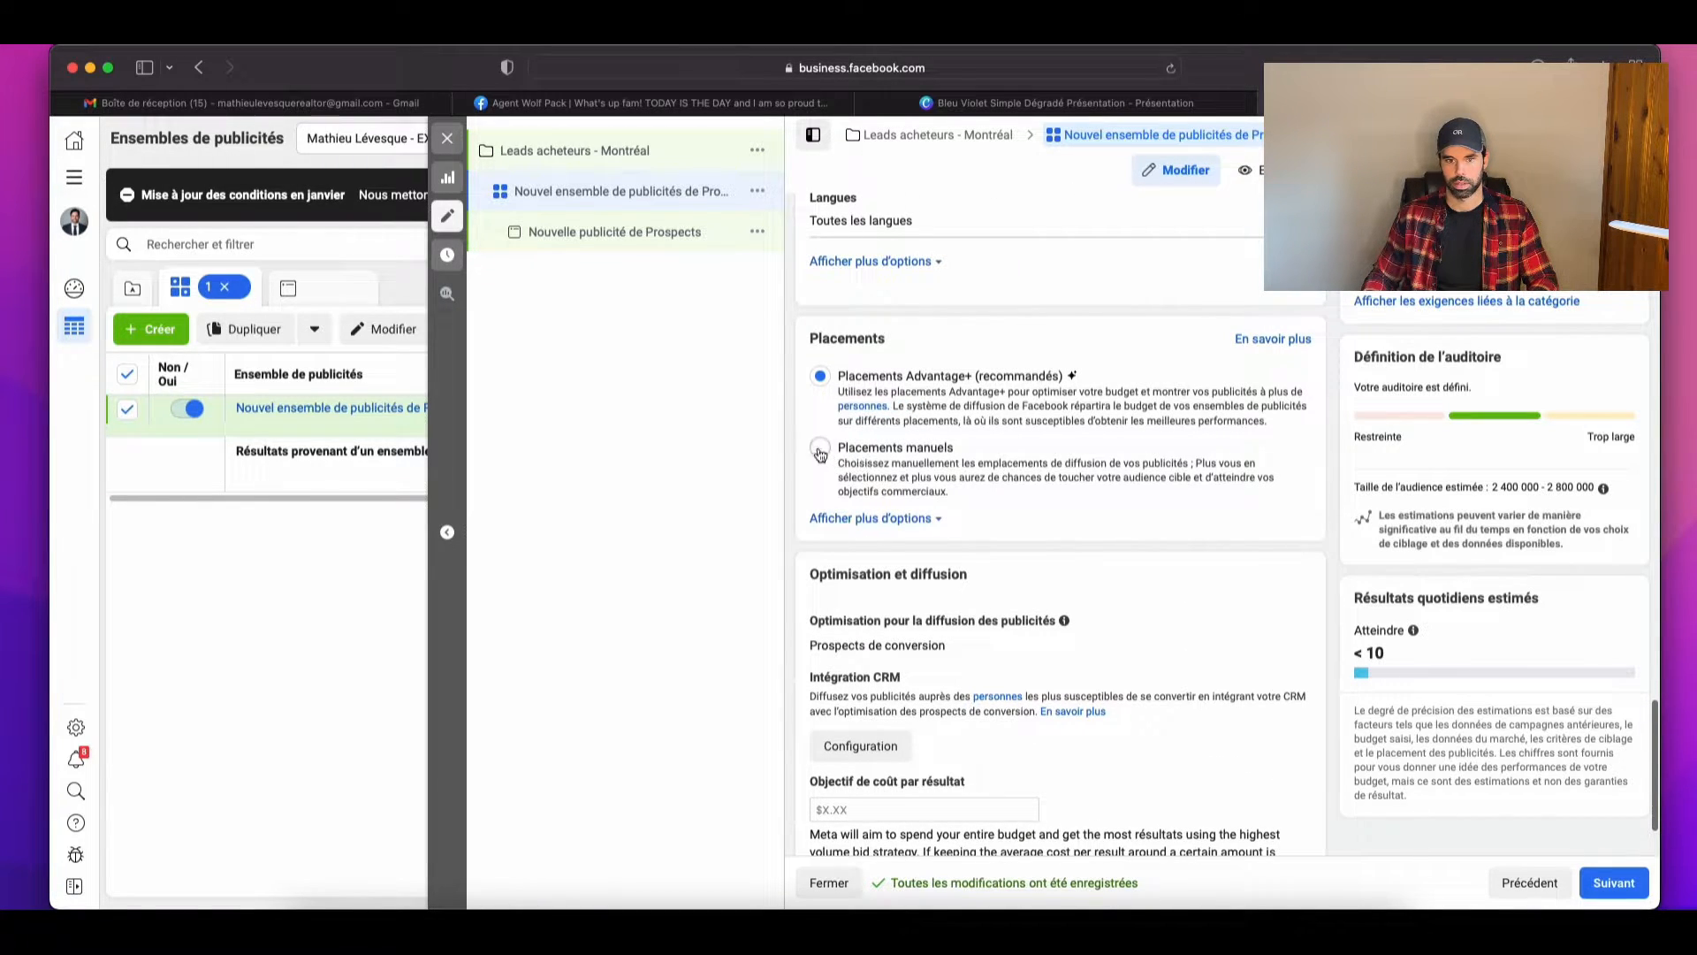
pyautogui.scroll(-5, 1015, 590)
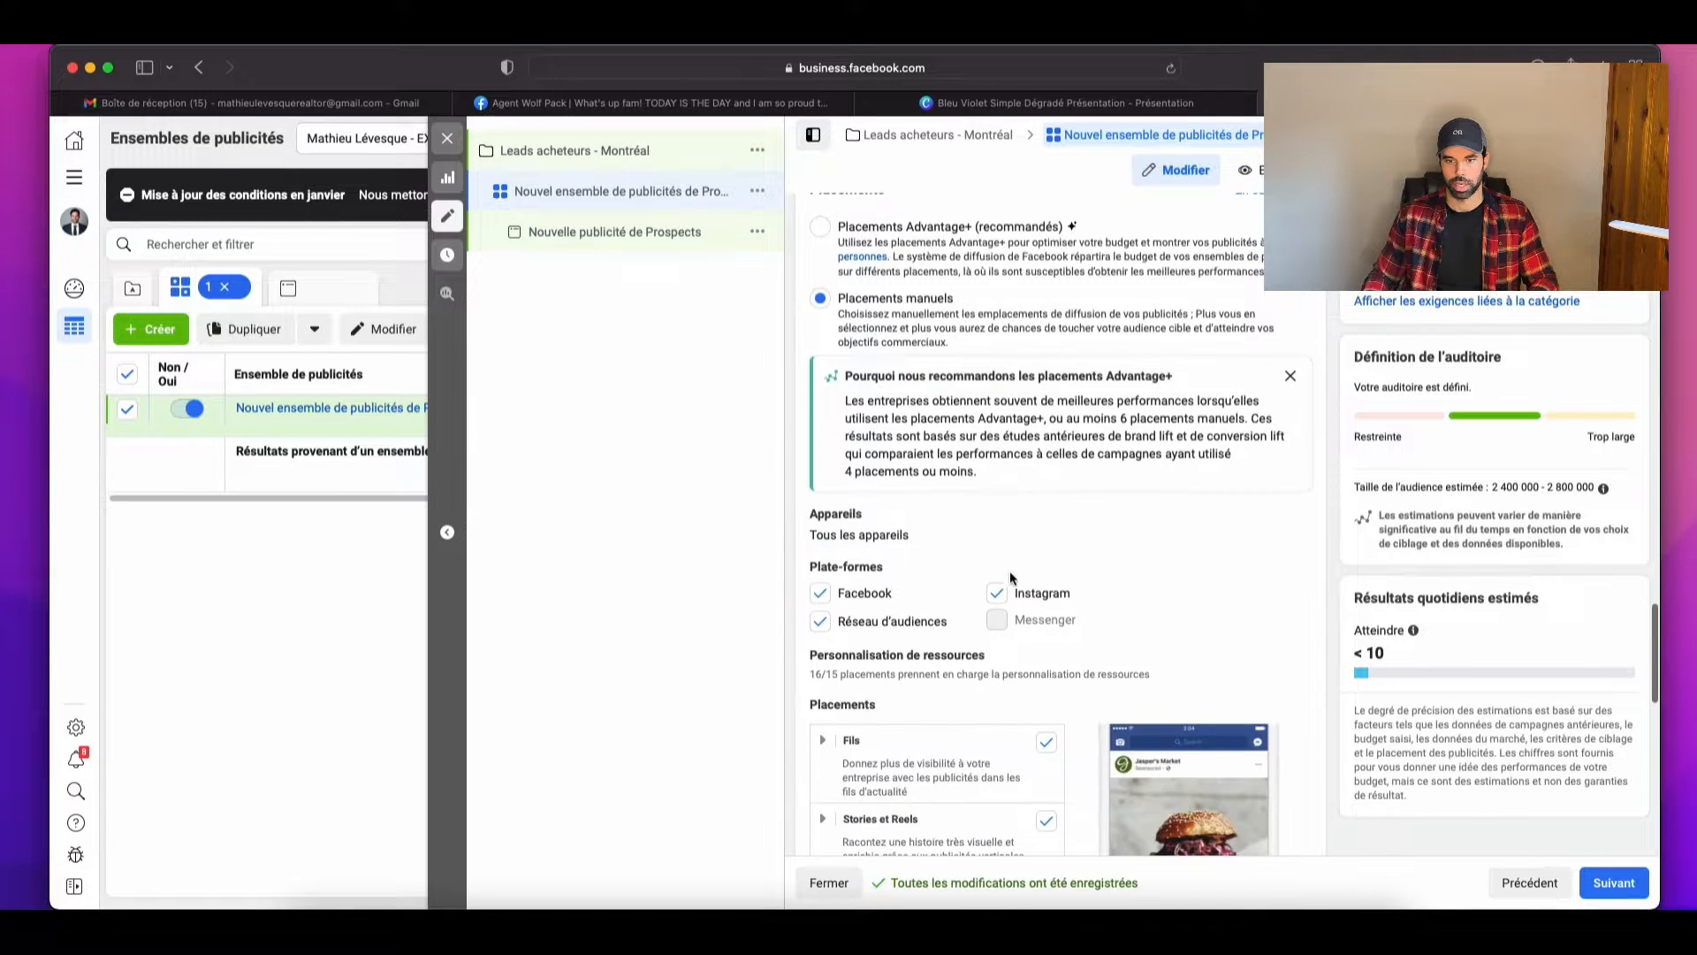
pyautogui.scroll(-2, 1016, 590)
pyautogui.click(810, 458)
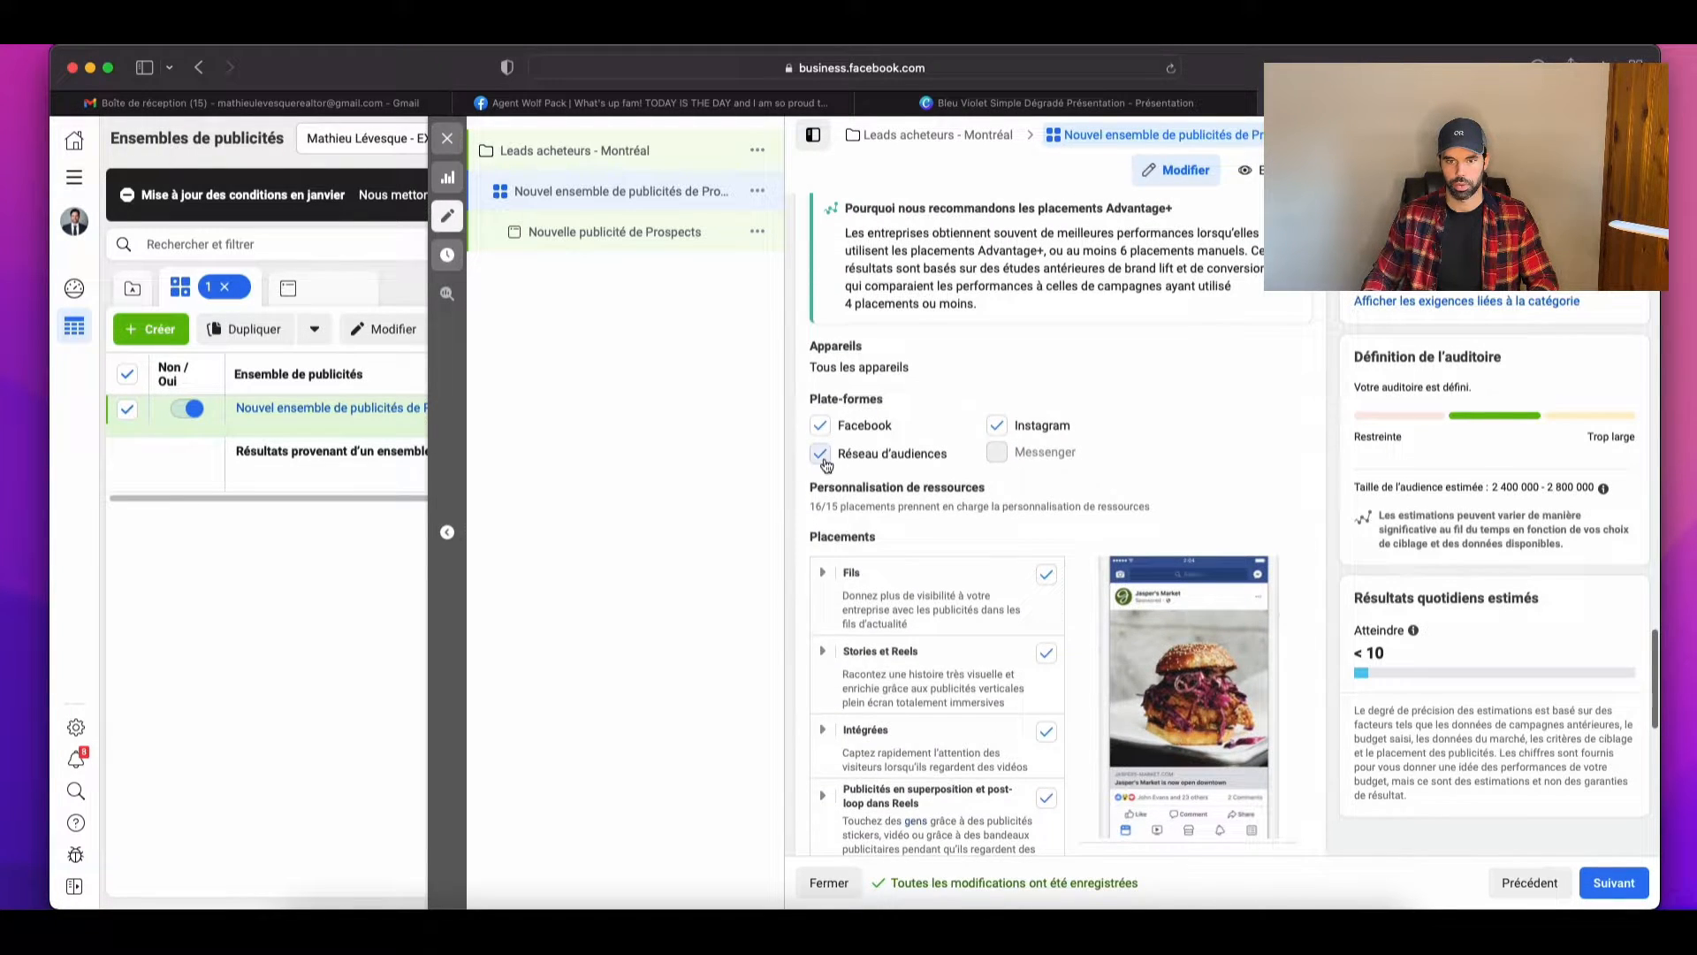
# Step: Keep only the Fils placements by excluding Stories et Reels, Intégrées, Publicités en superposition et post-loop dans Reels, Rechercher and In-Article
pyautogui.scroll(-3, 1049, 560)
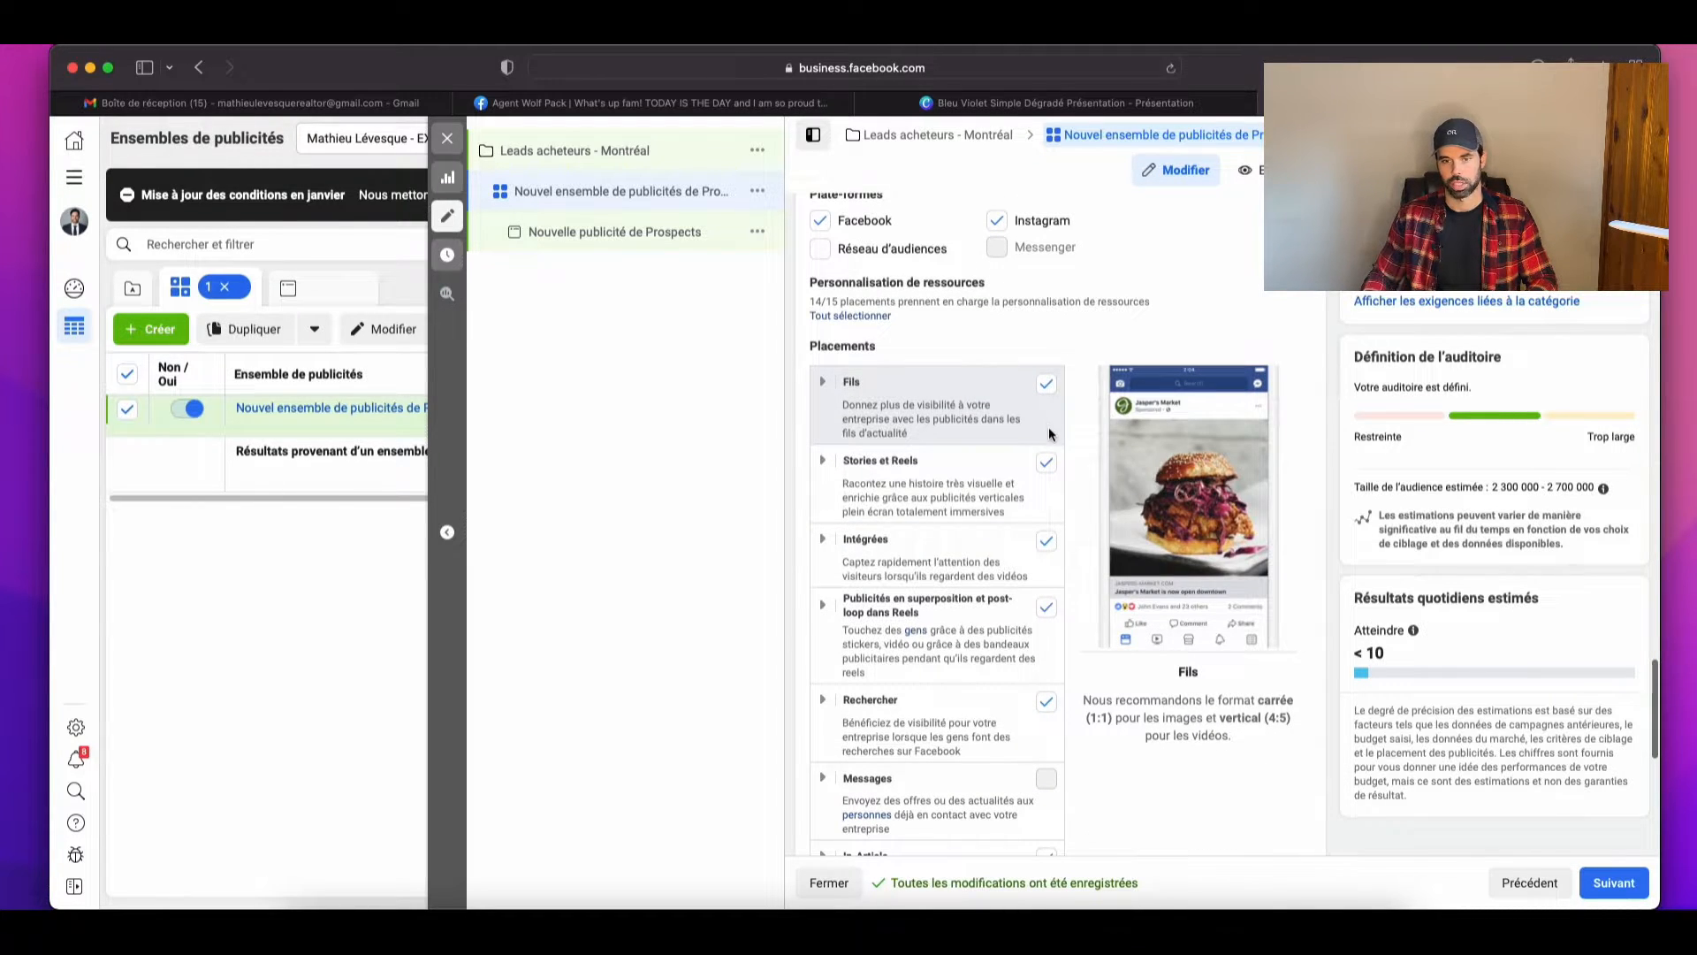
pyautogui.click(1048, 464)
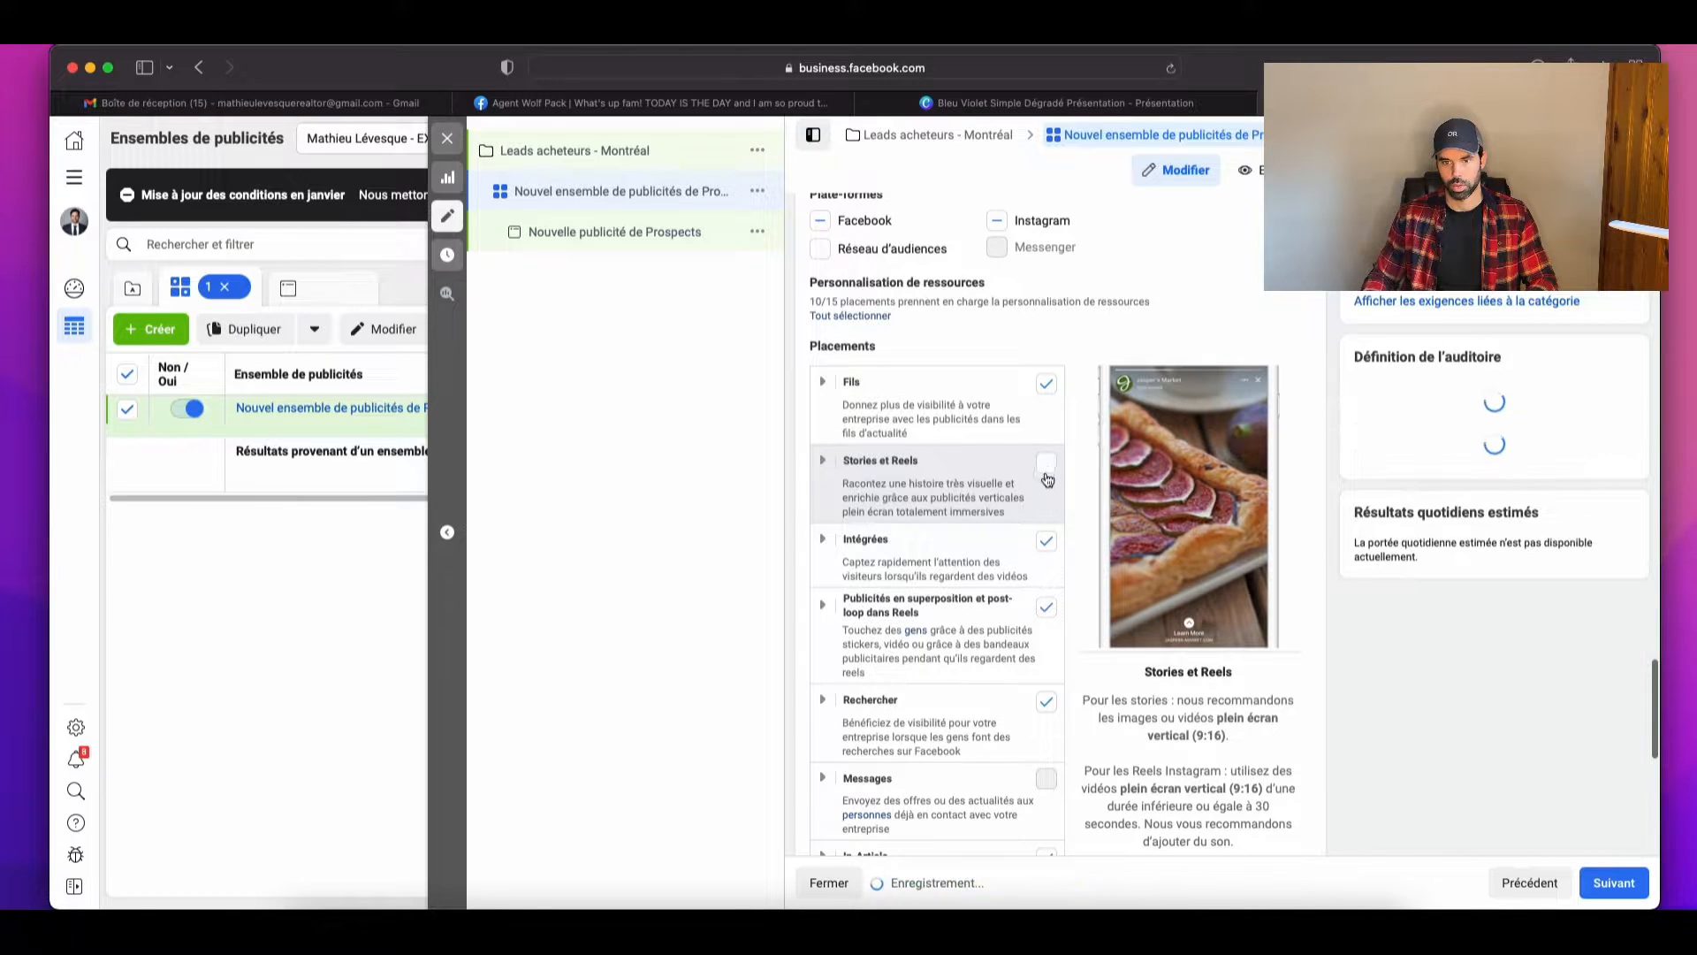
pyautogui.click(1045, 541)
pyautogui.click(1047, 608)
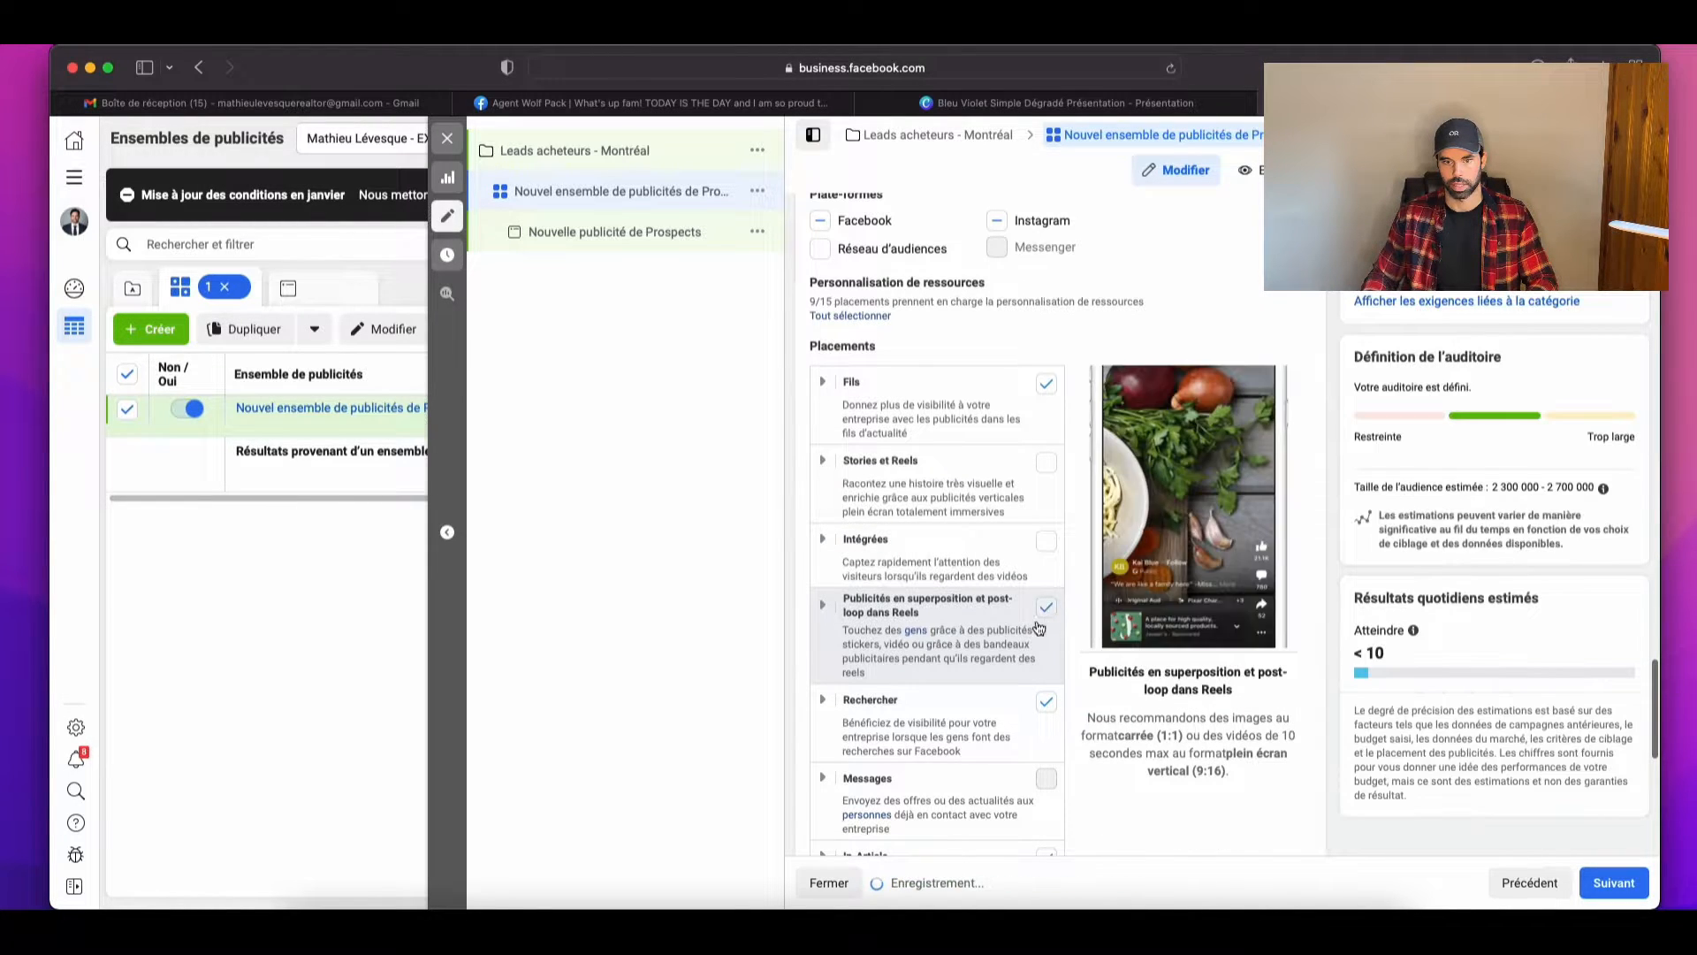
pyautogui.click(1047, 703)
pyautogui.scroll(-1, 924, 689)
pyautogui.scroll(-3, 925, 688)
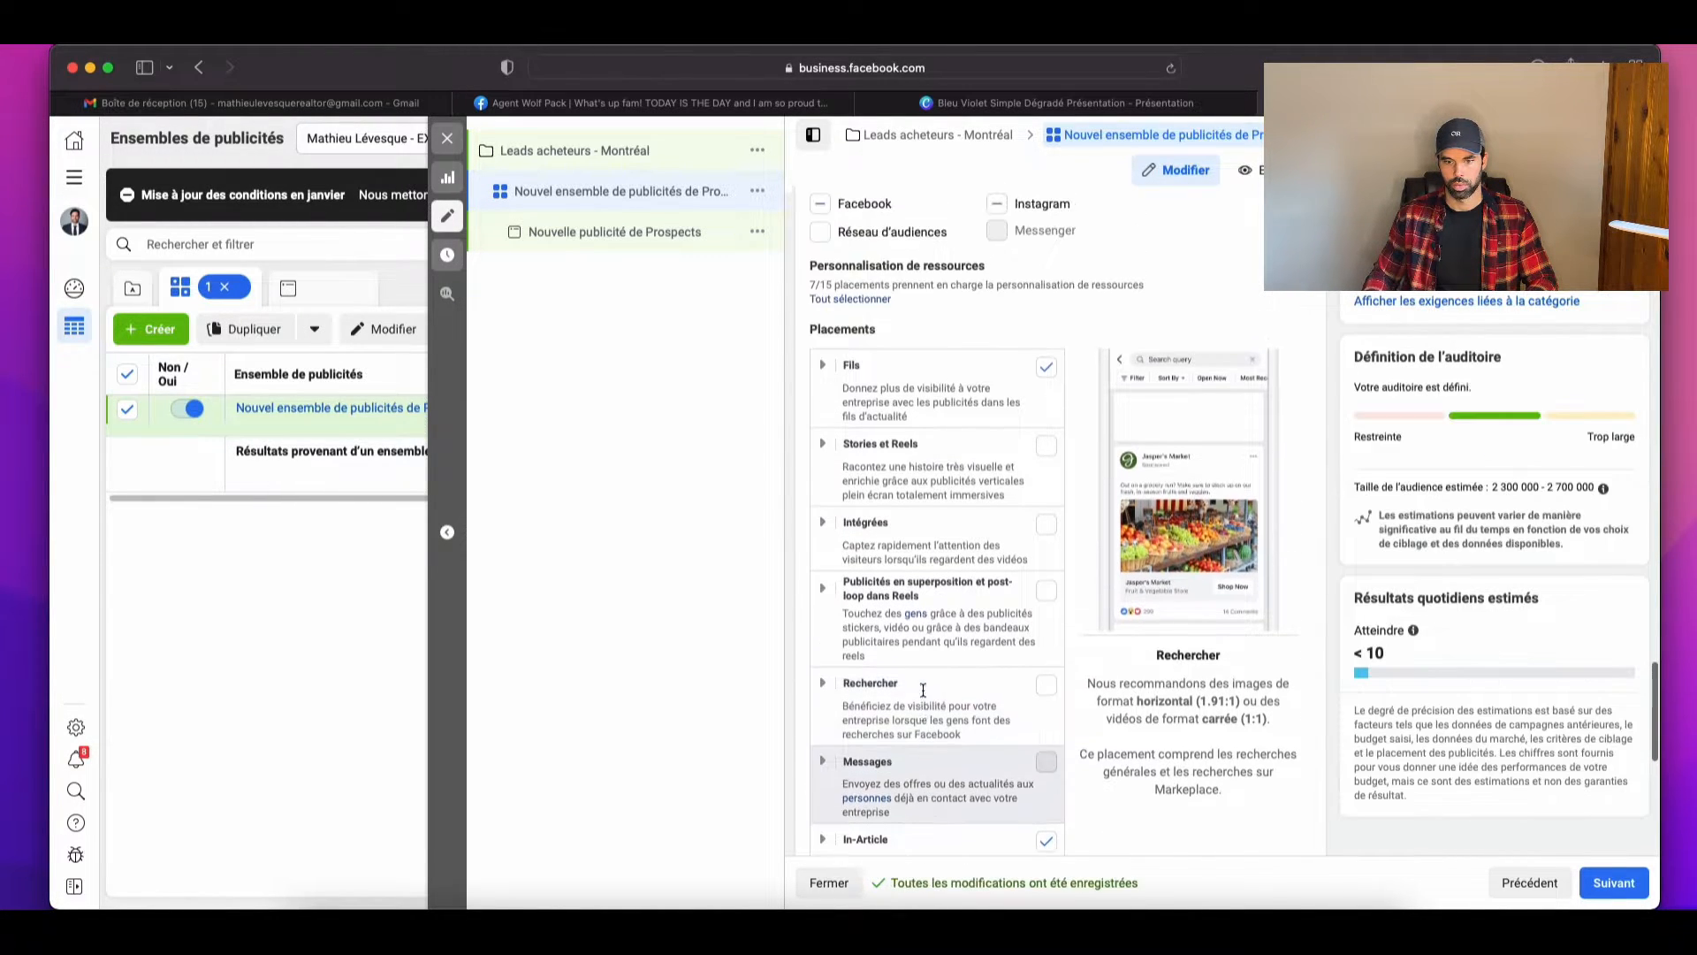
pyautogui.scroll(8, 937, 650)
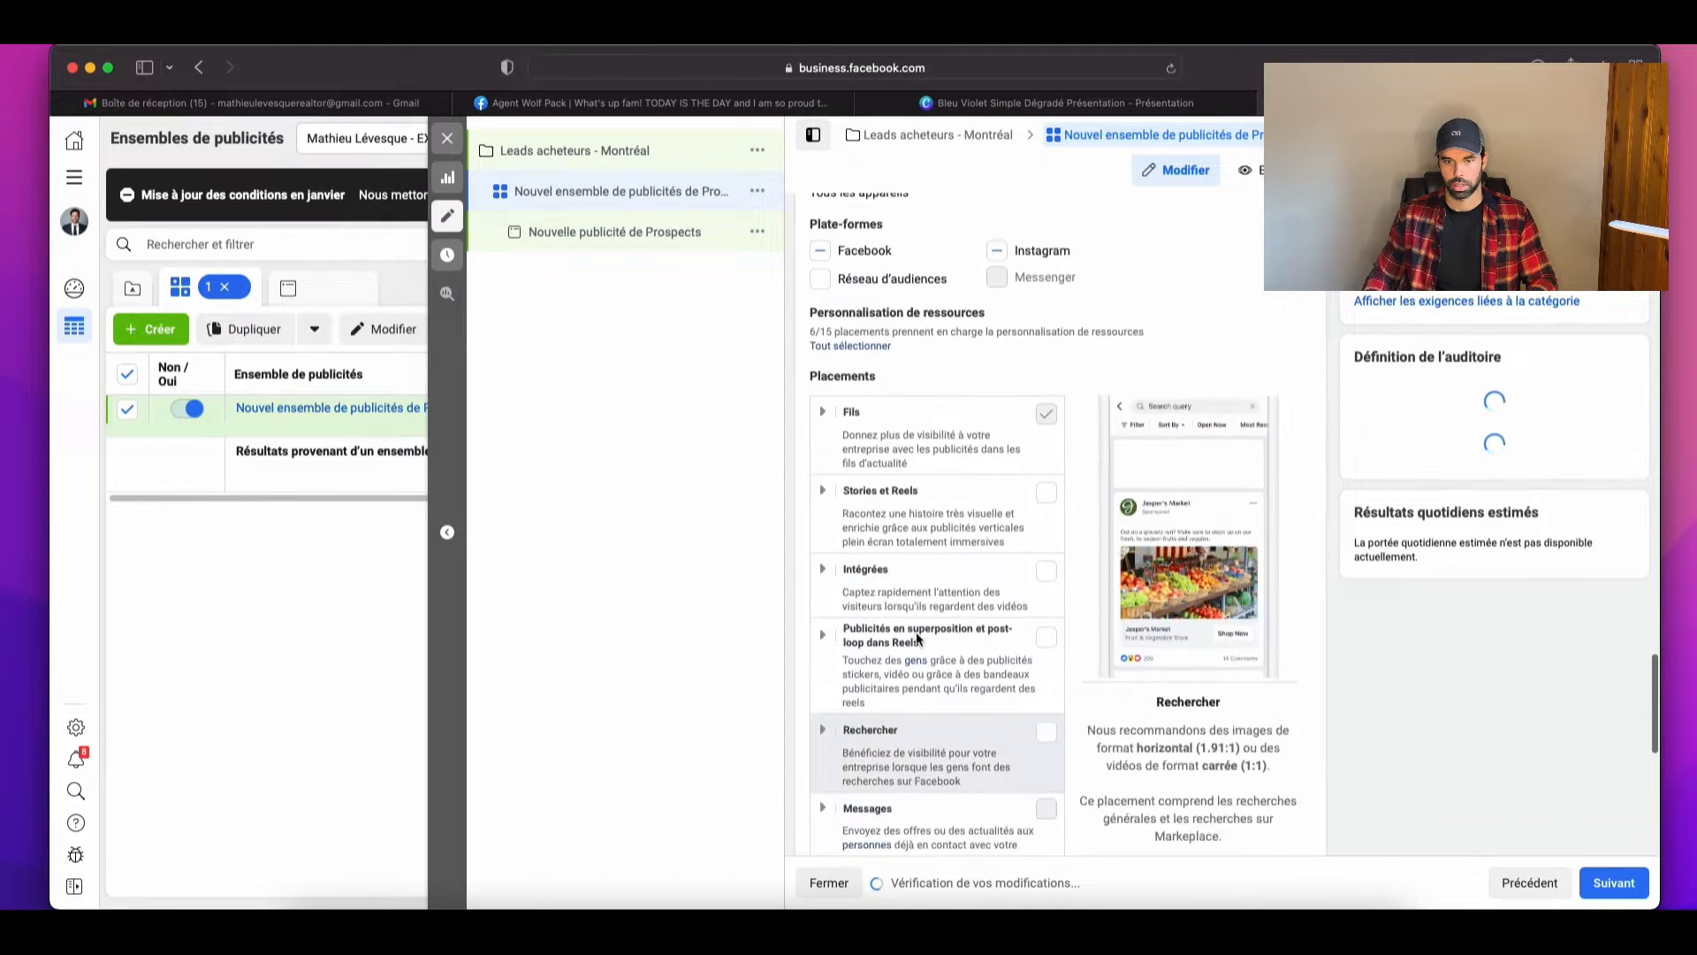
# Step: Exclude Fils vidéo Facebook, Instagram Explore and Découverte d'entreprises Facebook from the Fils placements, keeping Facebook Marketplace included
pyautogui.scroll(-2, 917, 647)
pyautogui.click(824, 597)
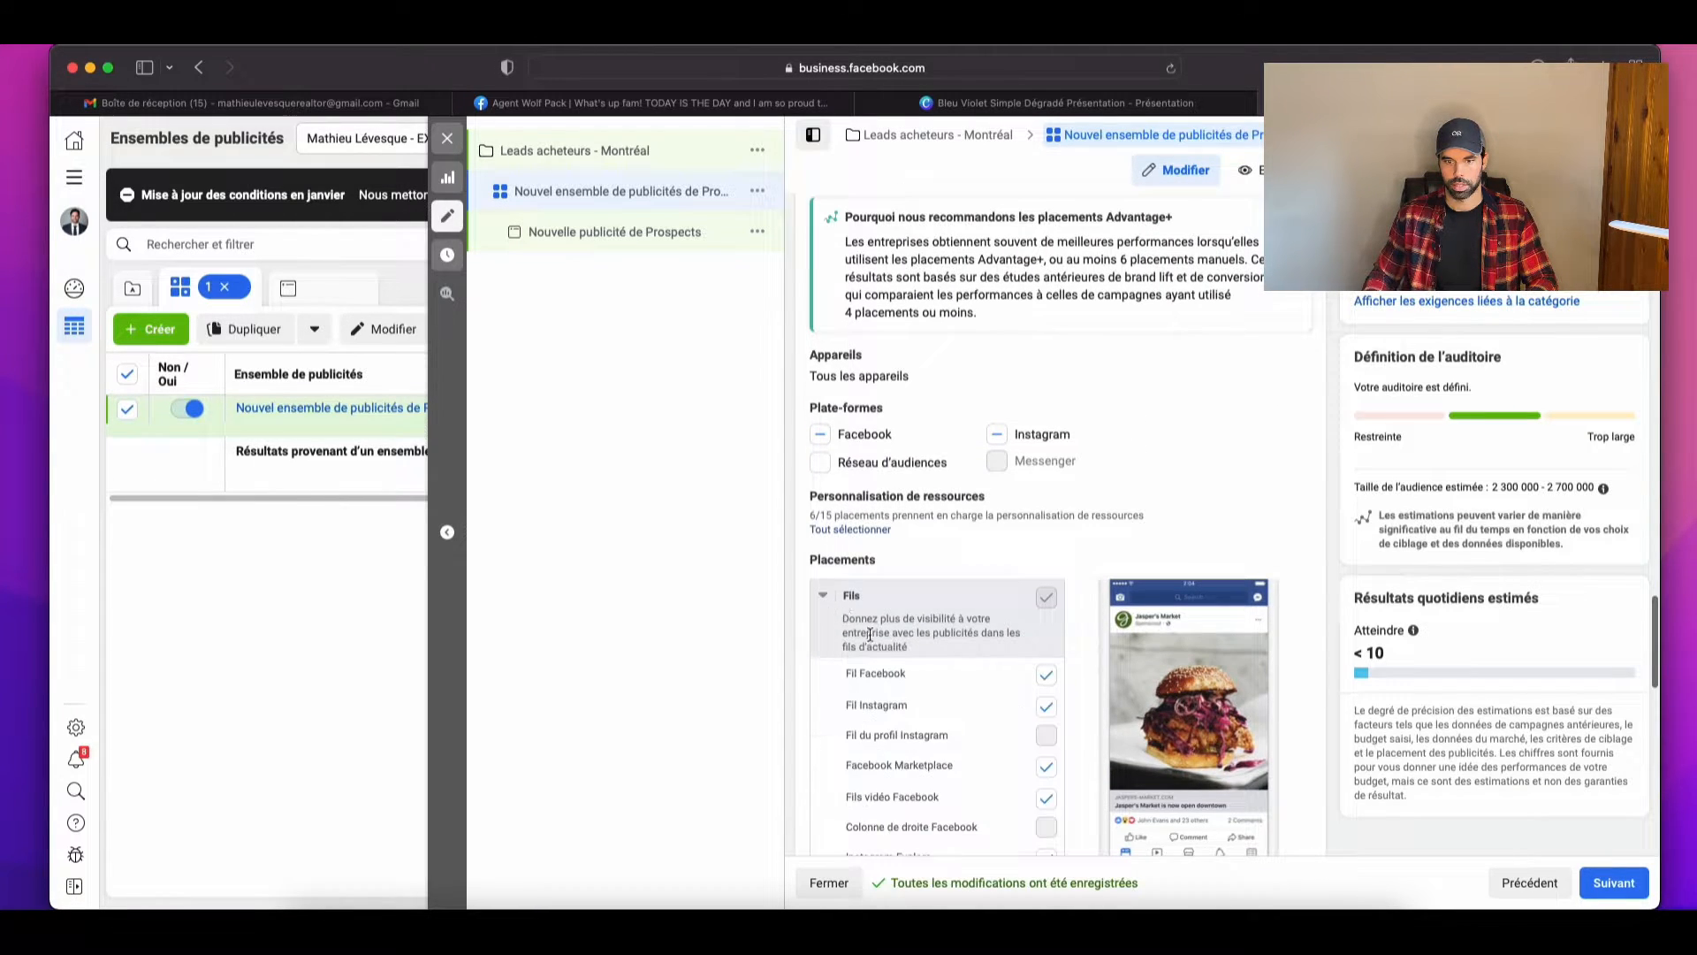
pyautogui.scroll(-2, 890, 644)
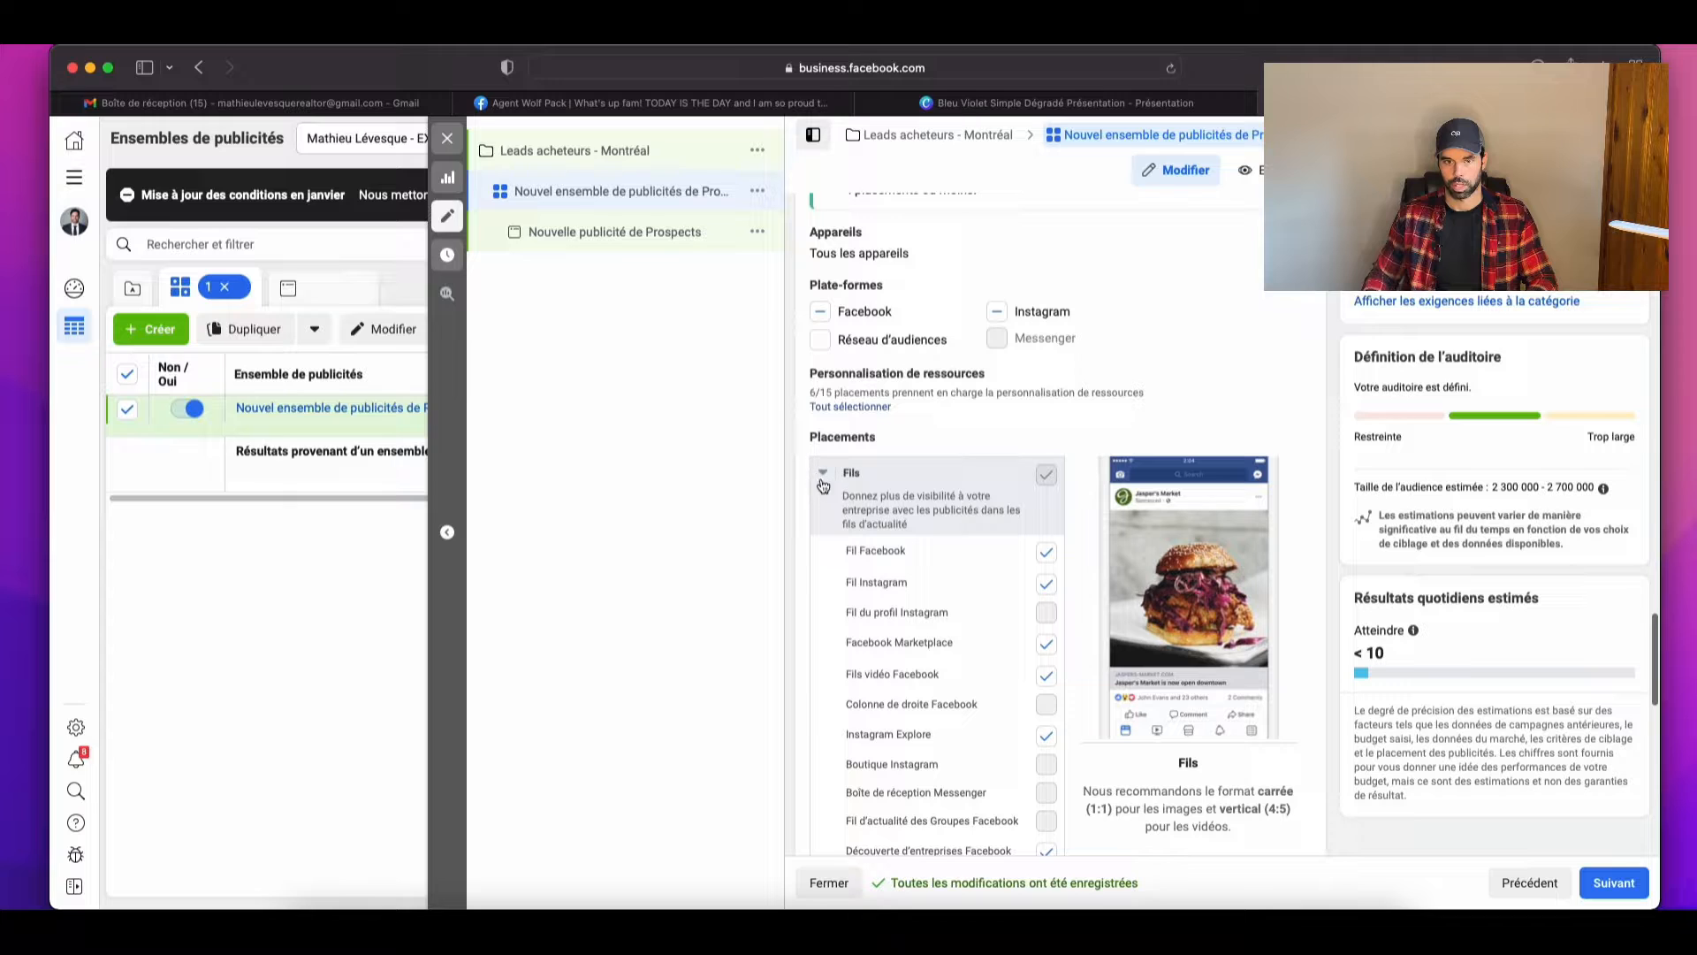
pyautogui.scroll(-1, 859, 530)
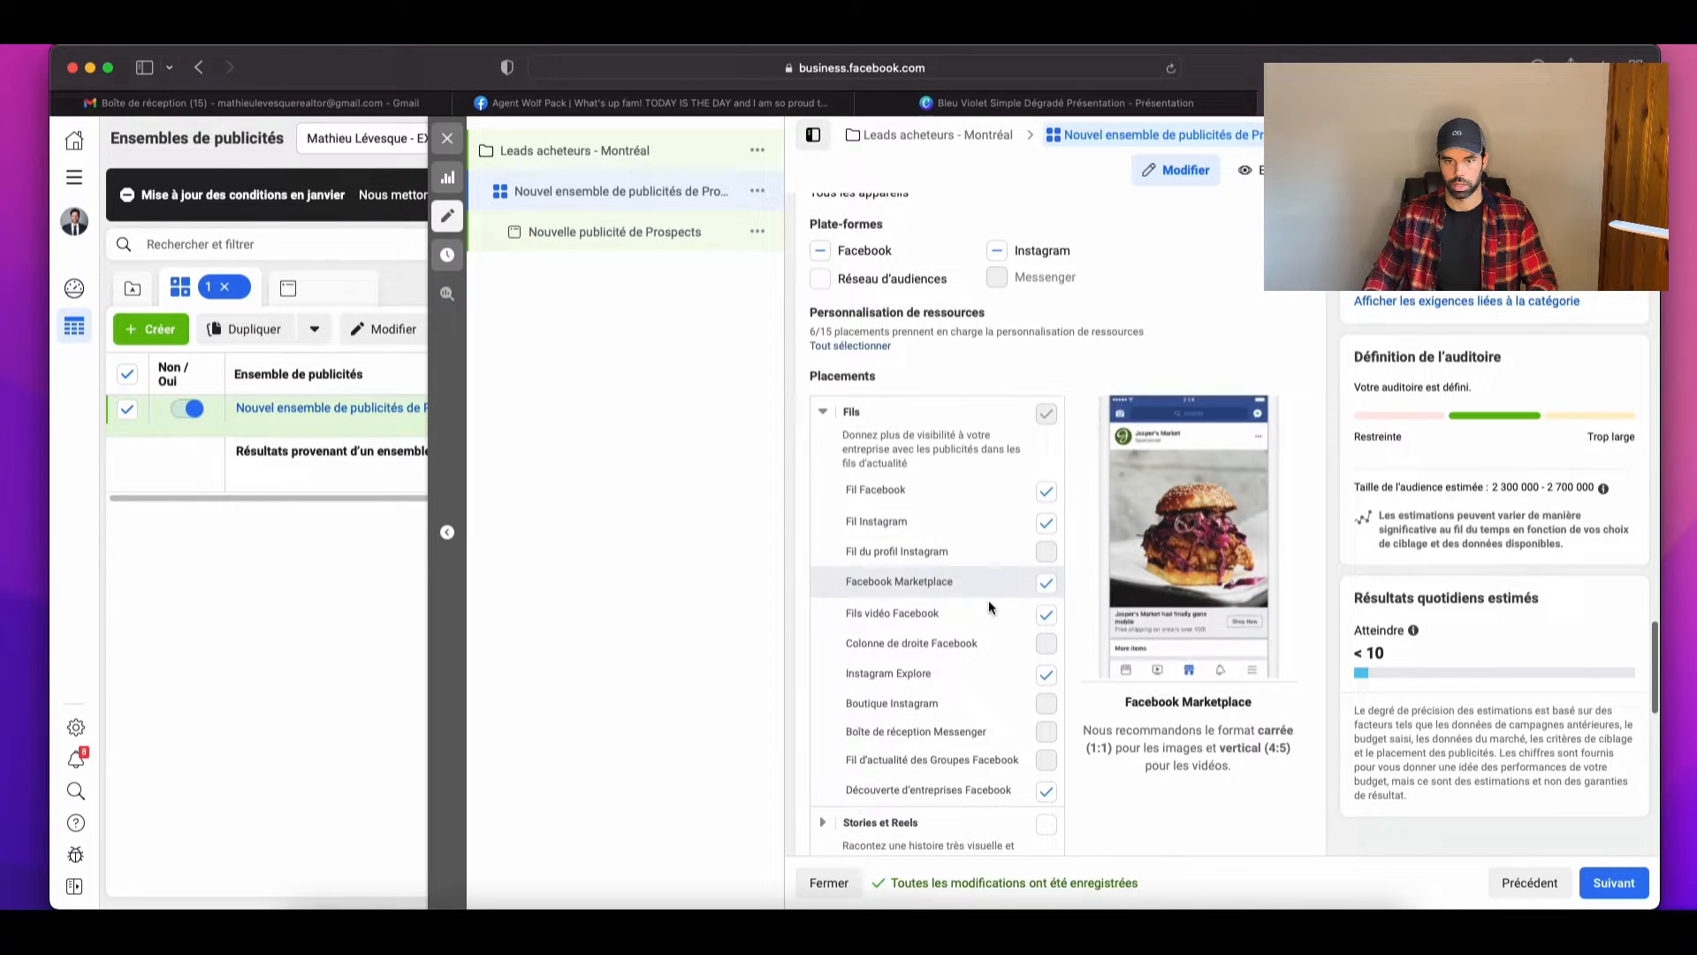
pyautogui.click(1045, 583)
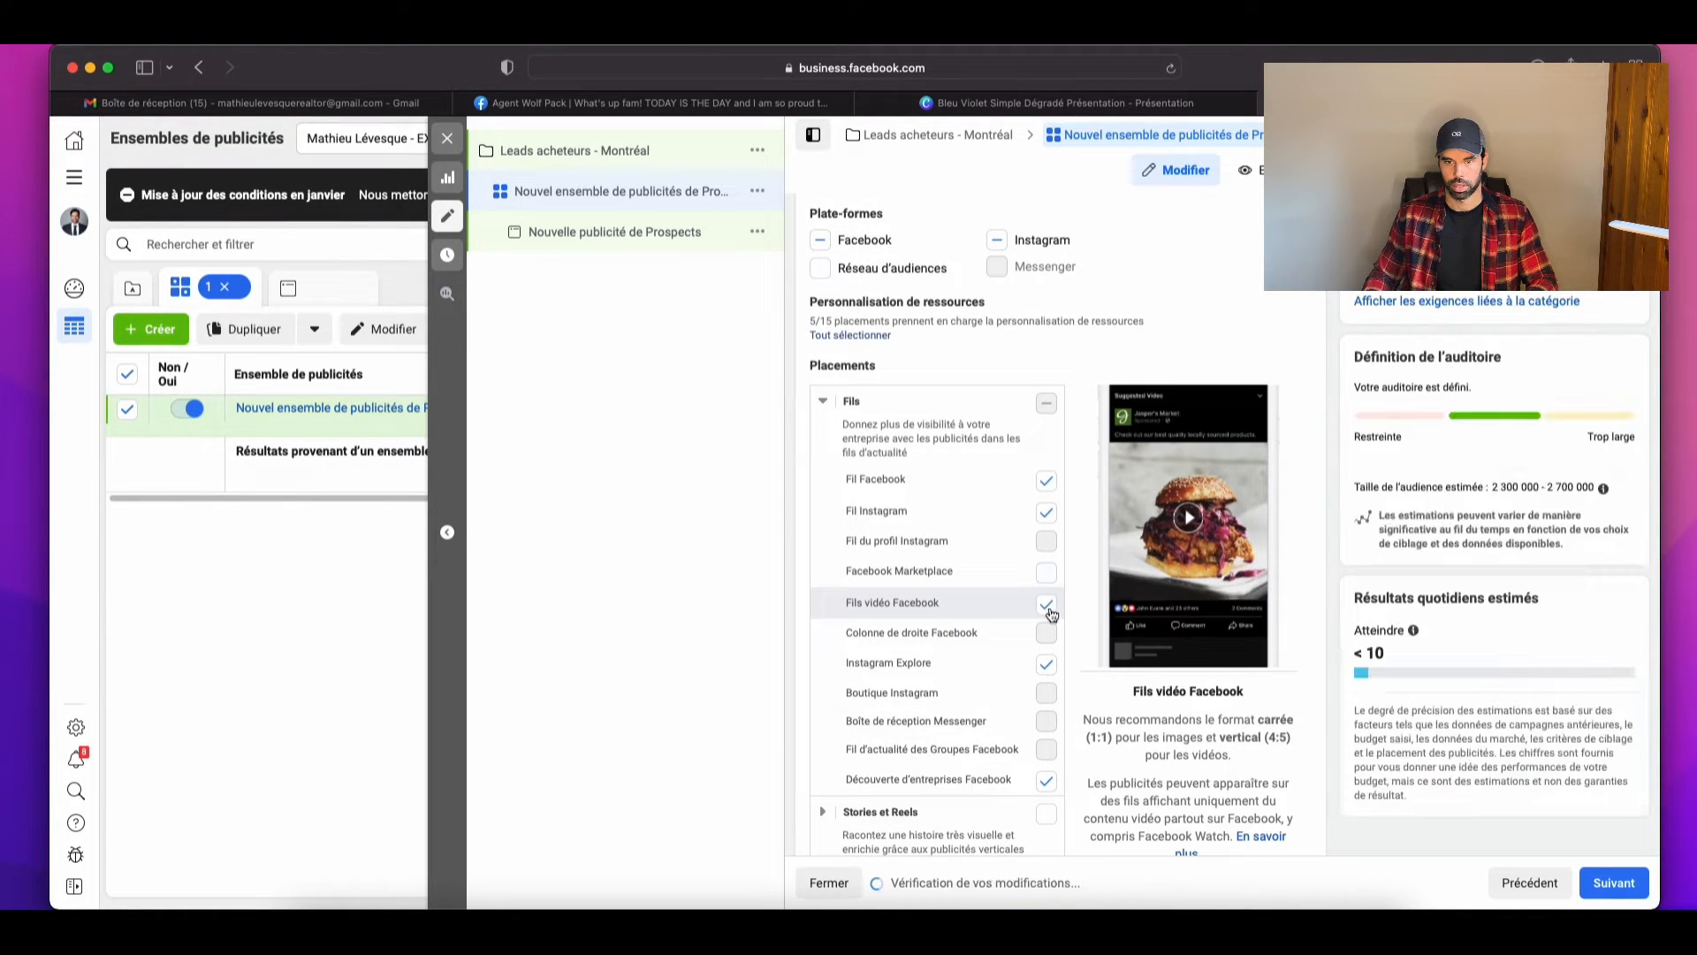
pyautogui.click(1045, 572)
pyautogui.click(1045, 616)
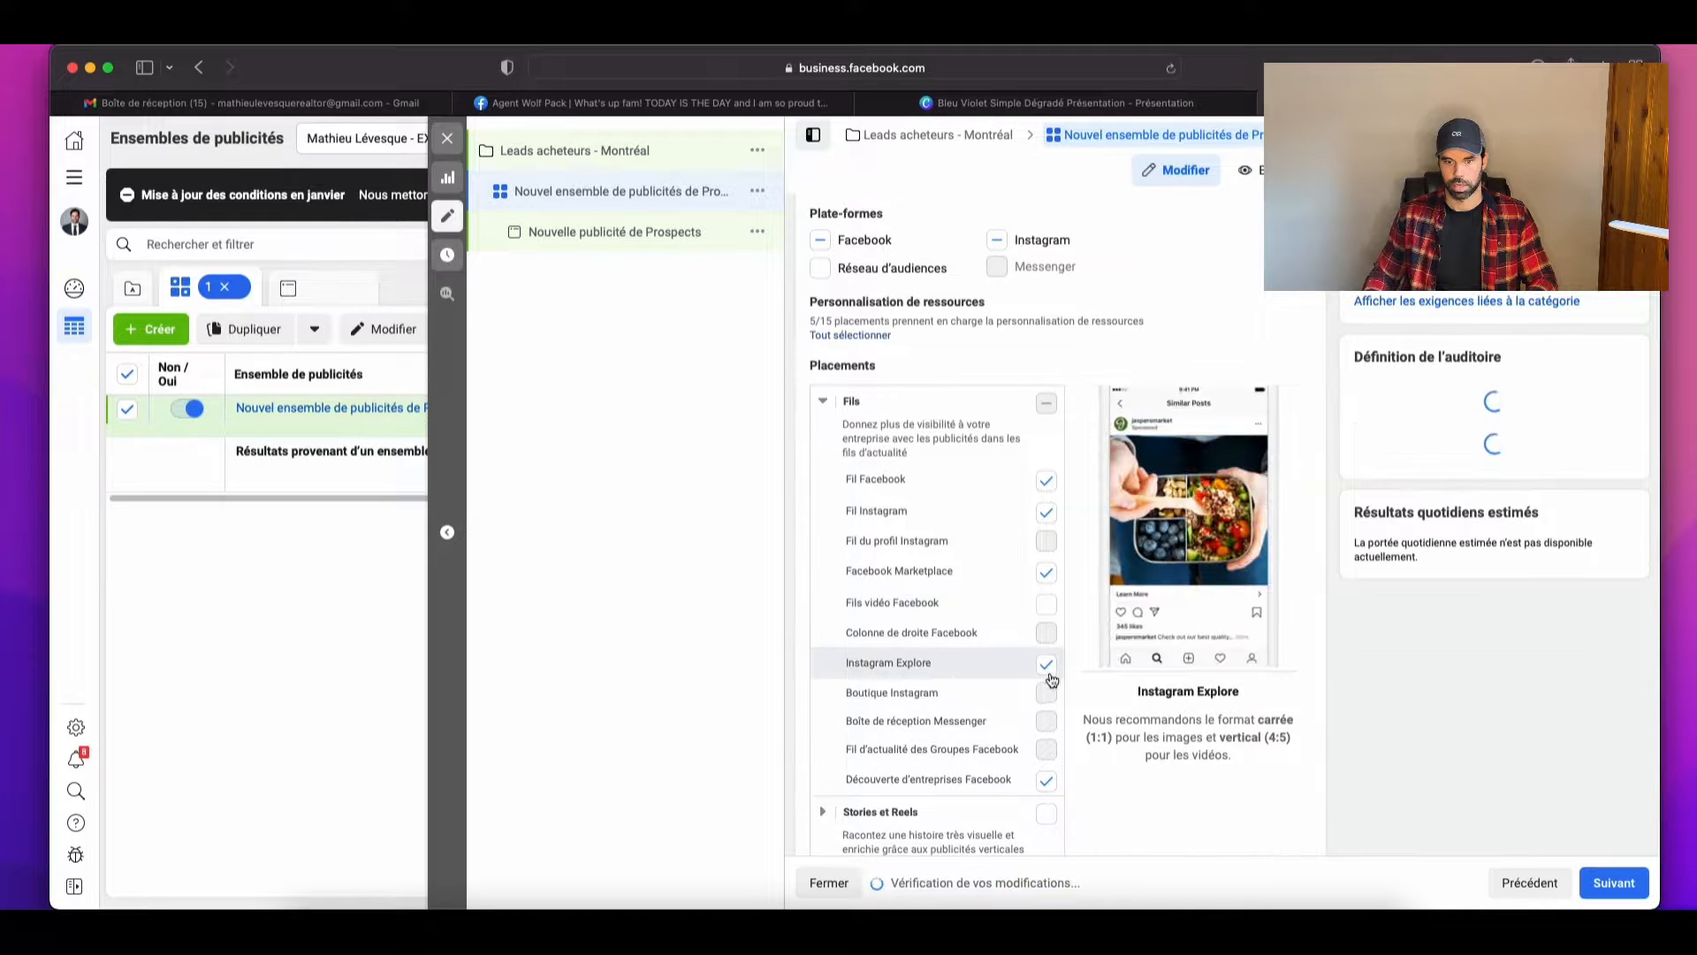
pyautogui.click(1046, 674)
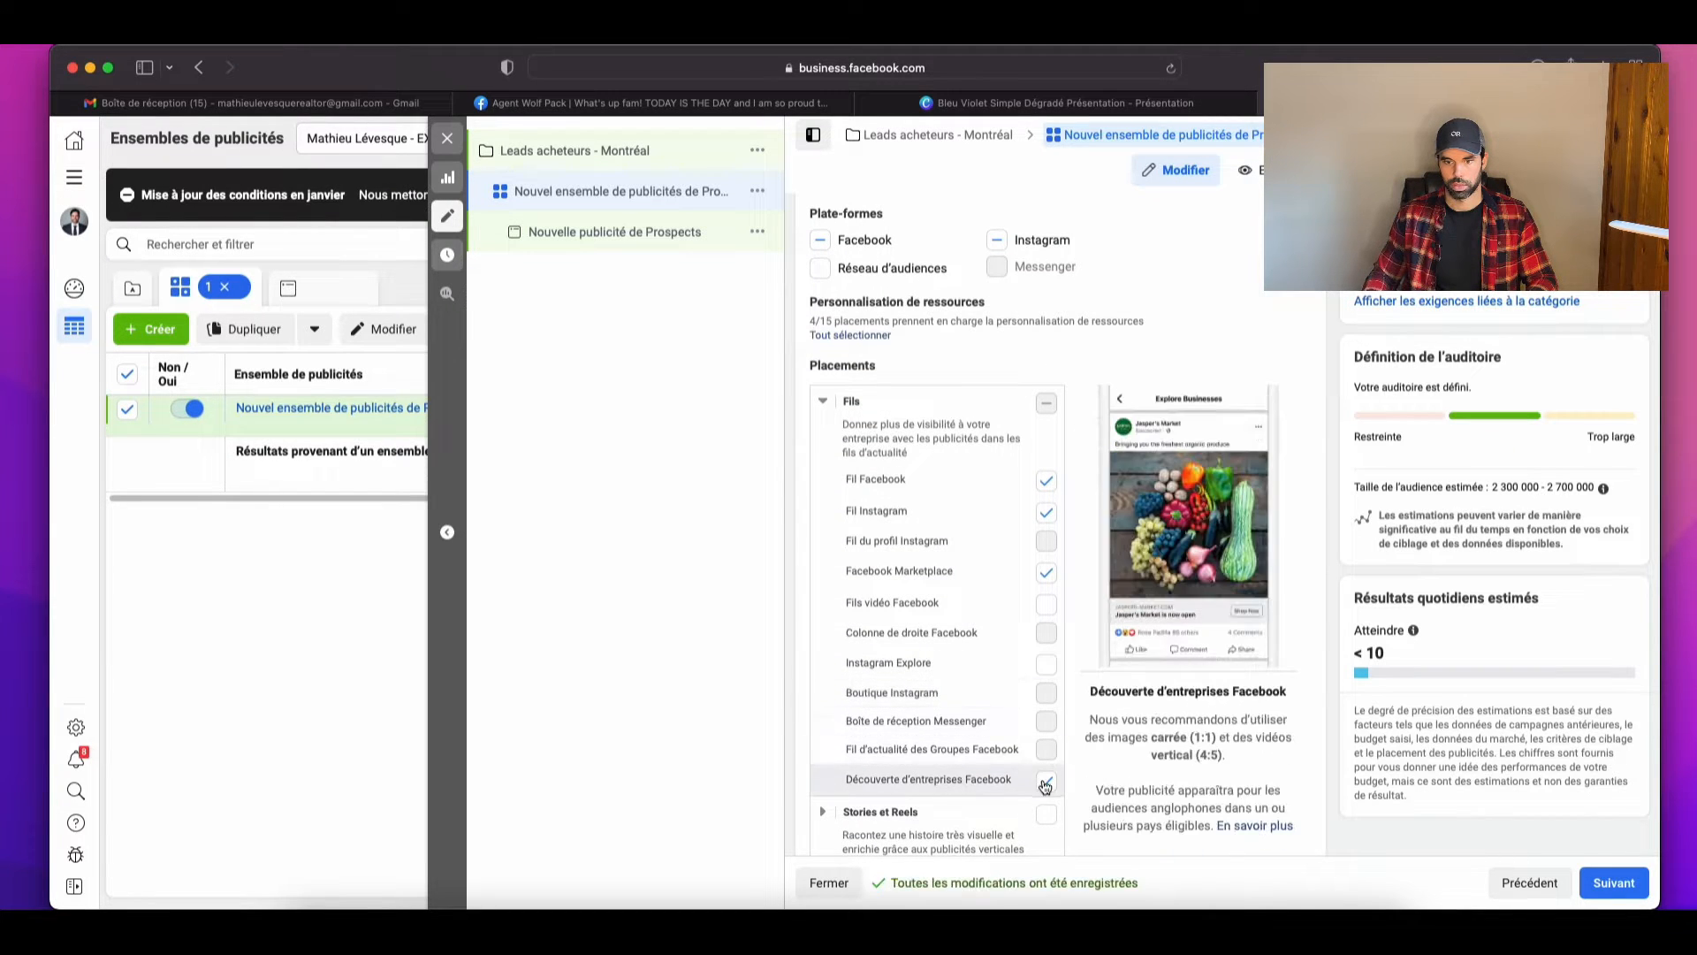
pyautogui.click(1045, 779)
# Step: Review the remaining placements and the Optimisation et diffusion settings, and continue to the ad level without changing them
pyautogui.scroll(-3, 911, 720)
pyautogui.scroll(-8, 910, 723)
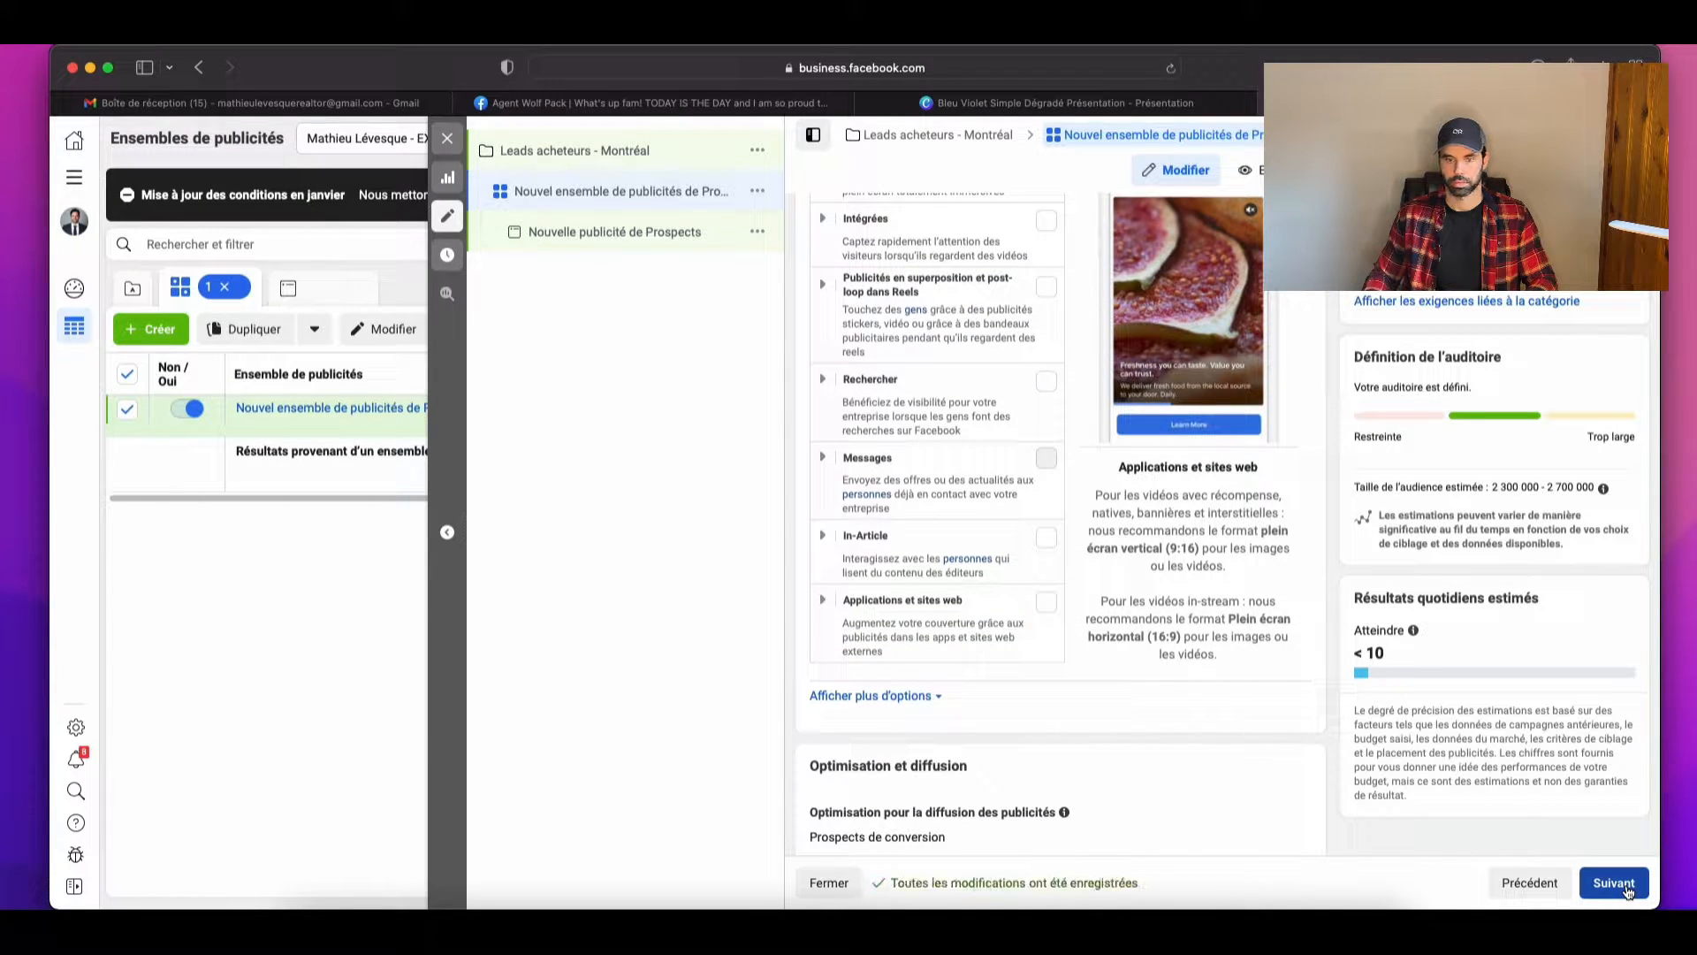
pyautogui.scroll(-4, 1011, 665)
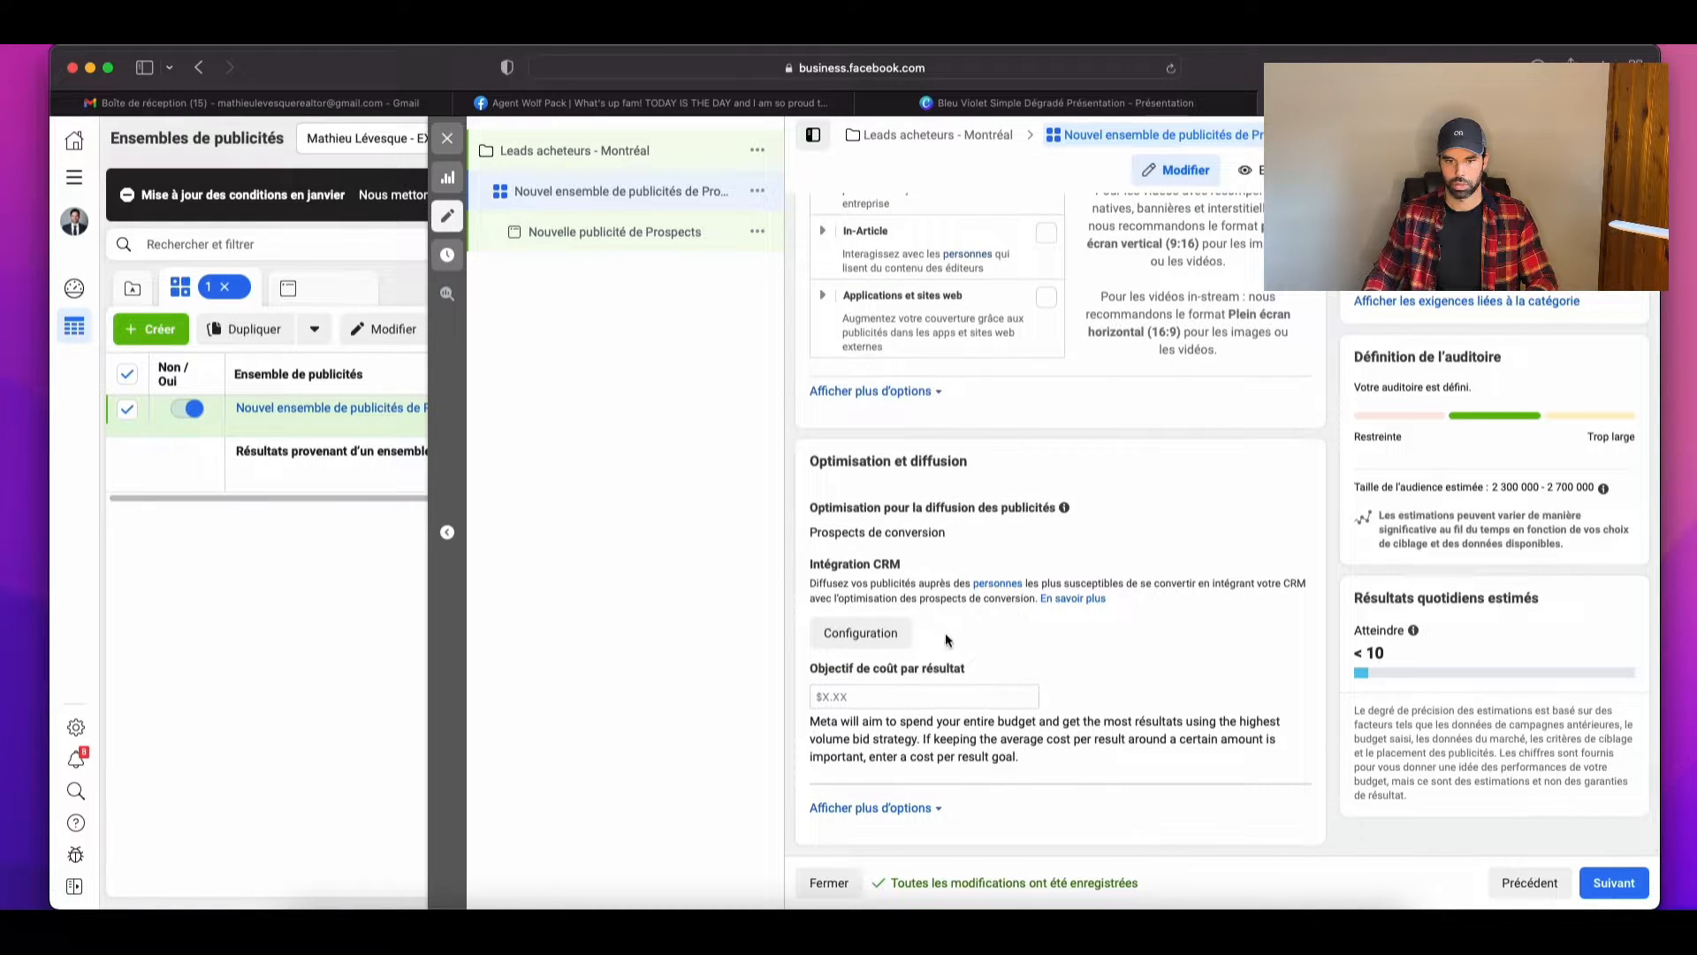
pyautogui.click(1614, 882)
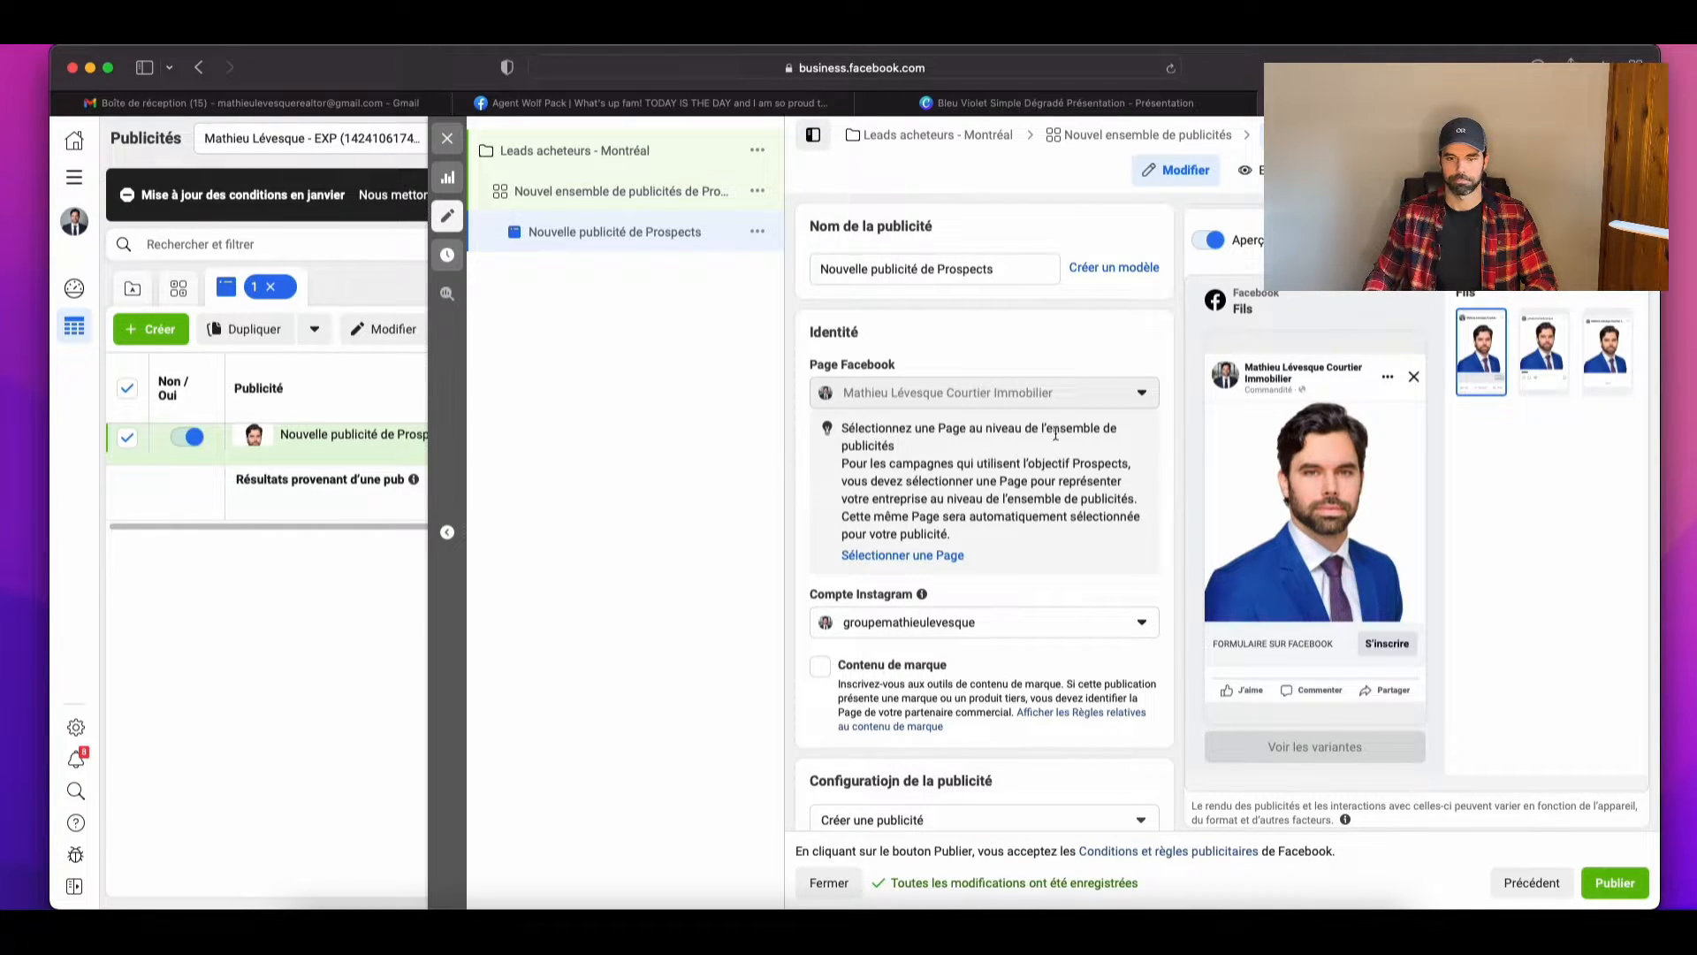
# Step: Turn off Publicités de plusieurs annonceurs in the ad setup, keeping the Image/Vidéo unique format
pyautogui.moveTo(1350, 513)
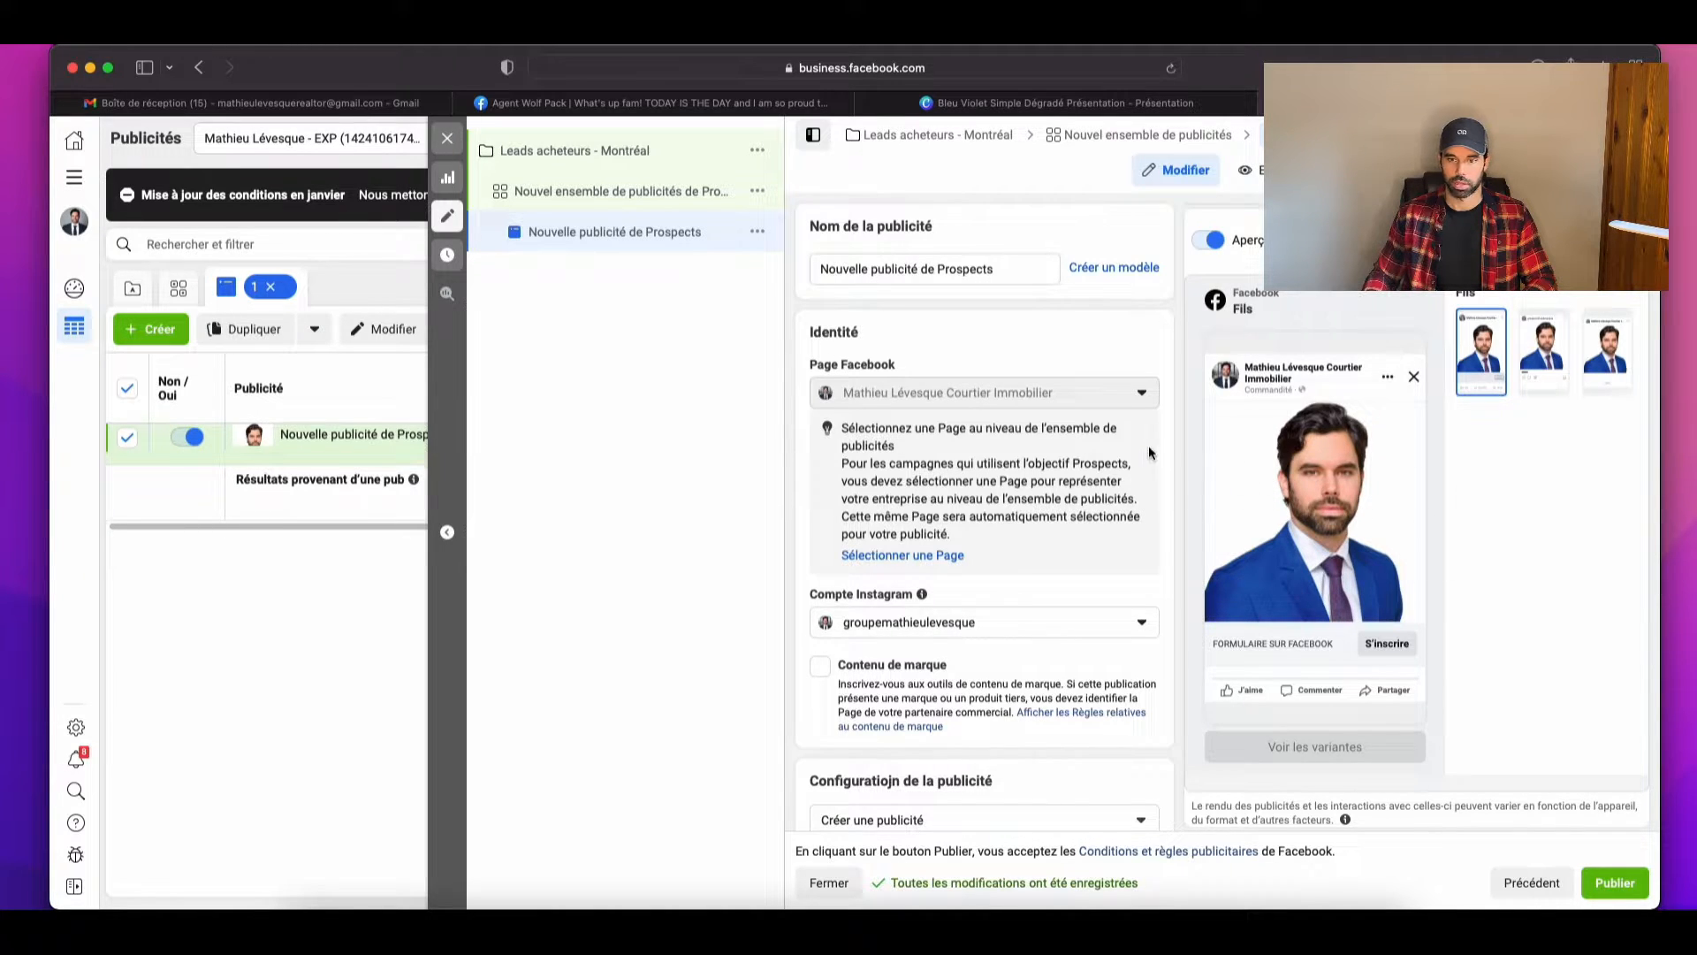
pyautogui.scroll(-5, 1051, 492)
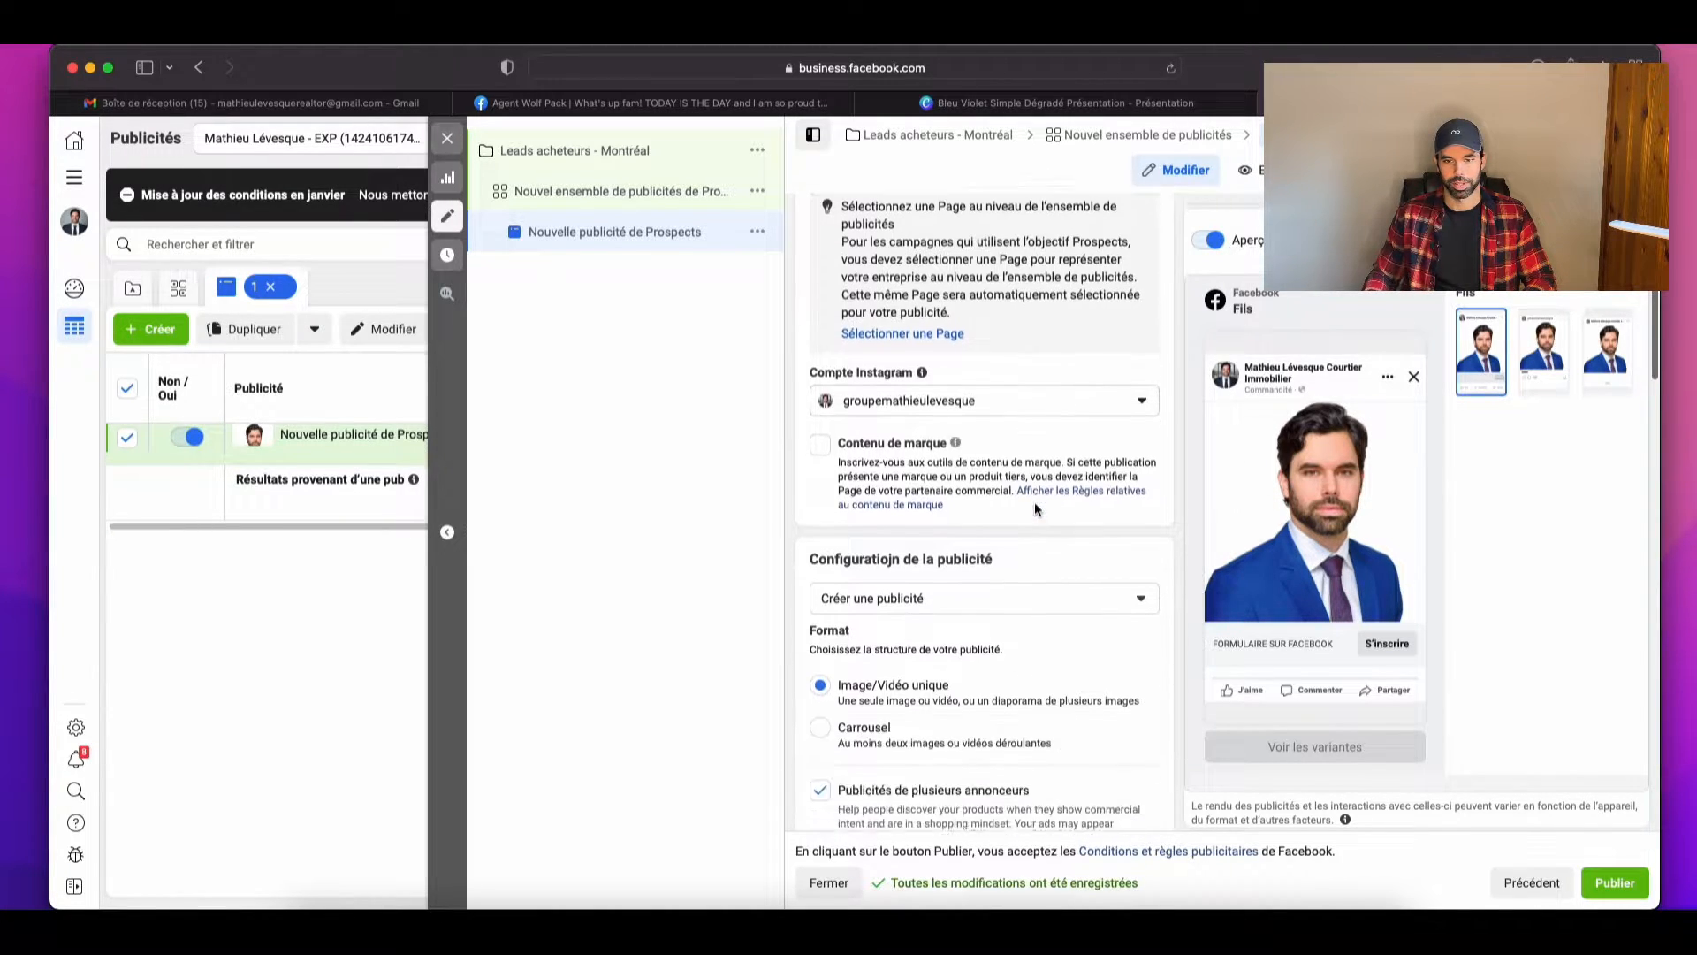
pyautogui.scroll(-2, 1028, 528)
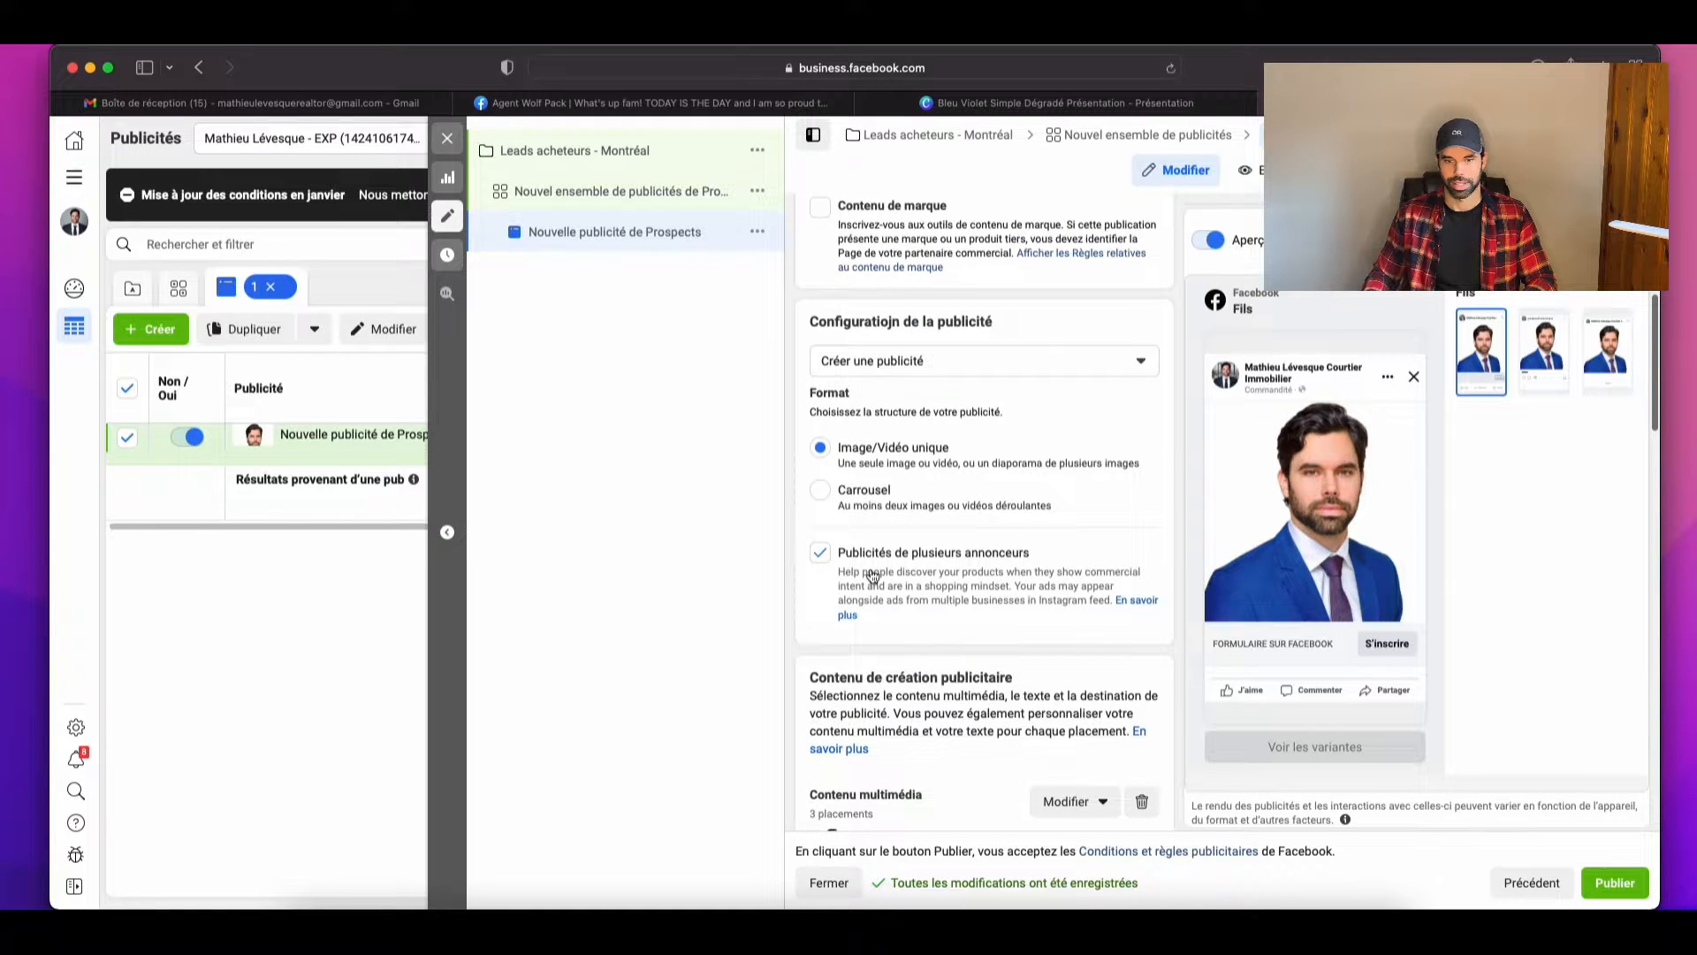
pyautogui.scroll(-2, 976, 507)
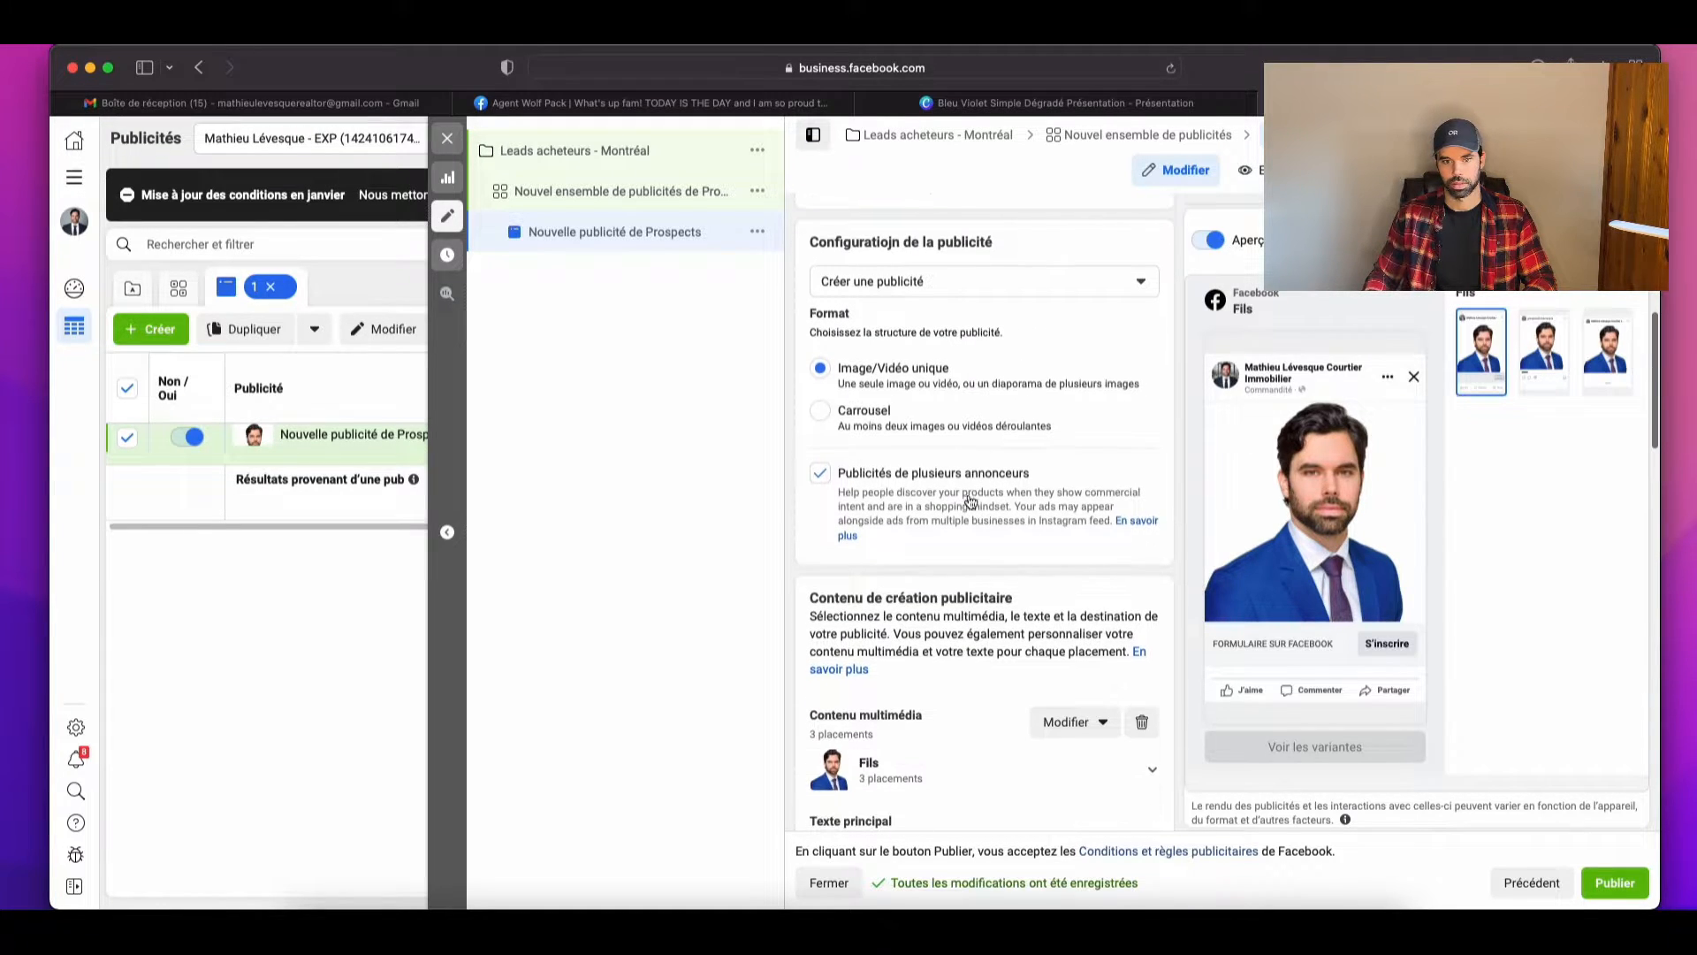
pyautogui.scroll(-2, 922, 412)
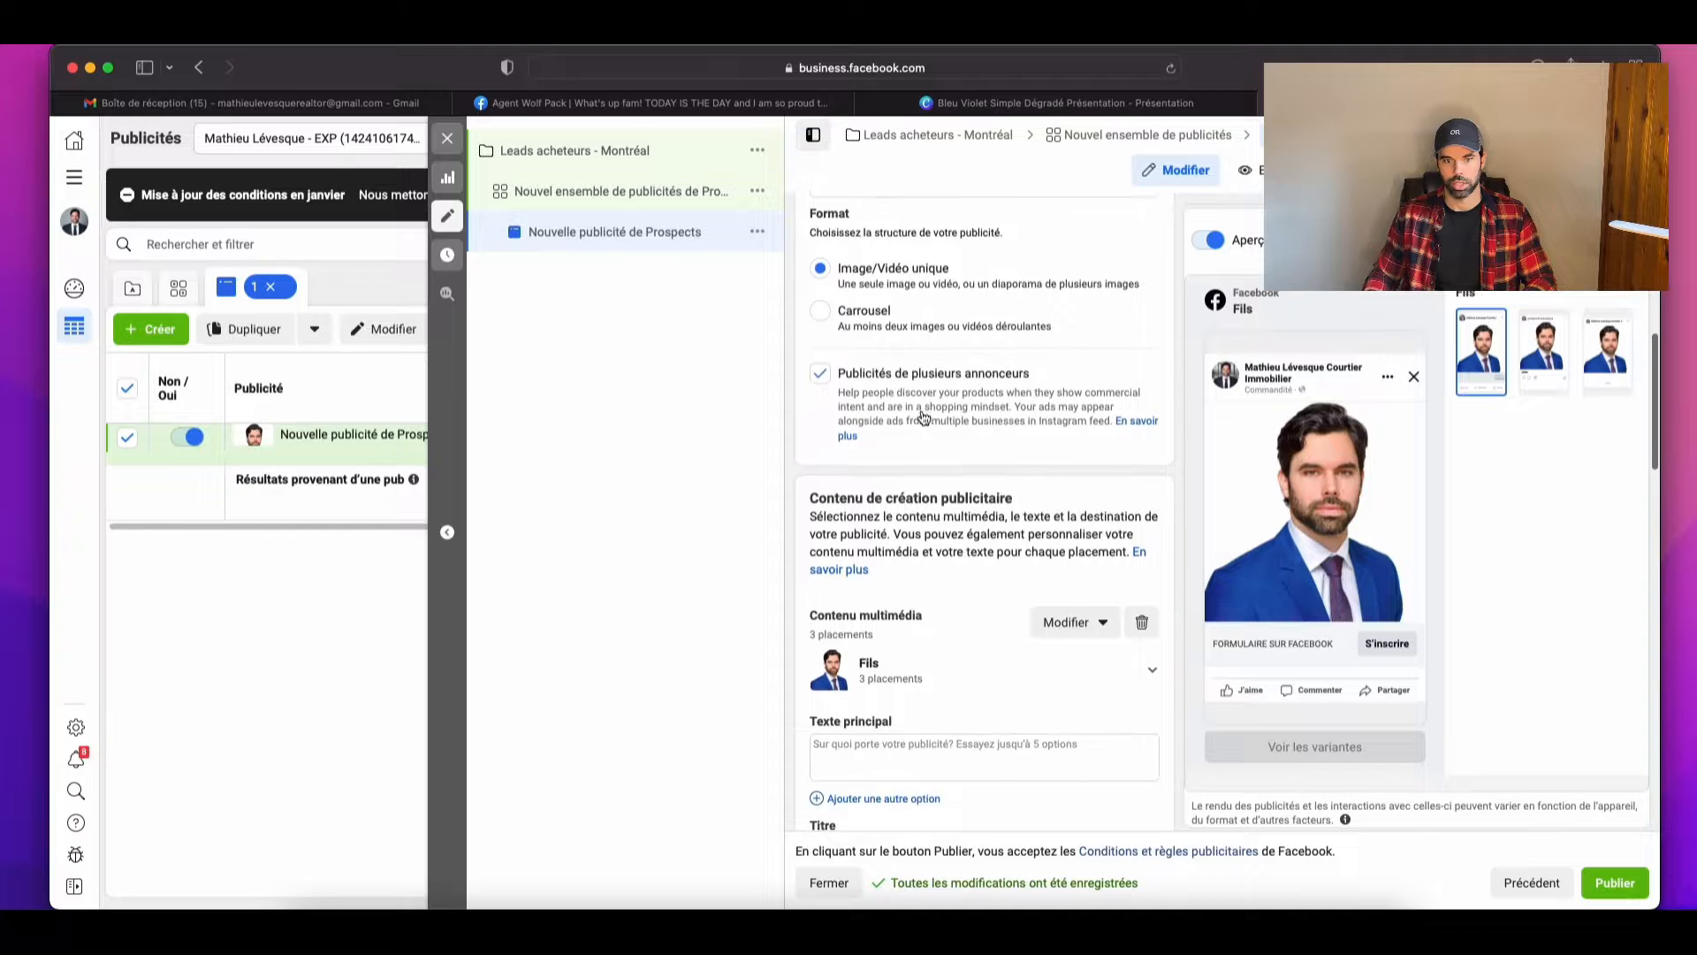
pyautogui.scroll(-1, 902, 417)
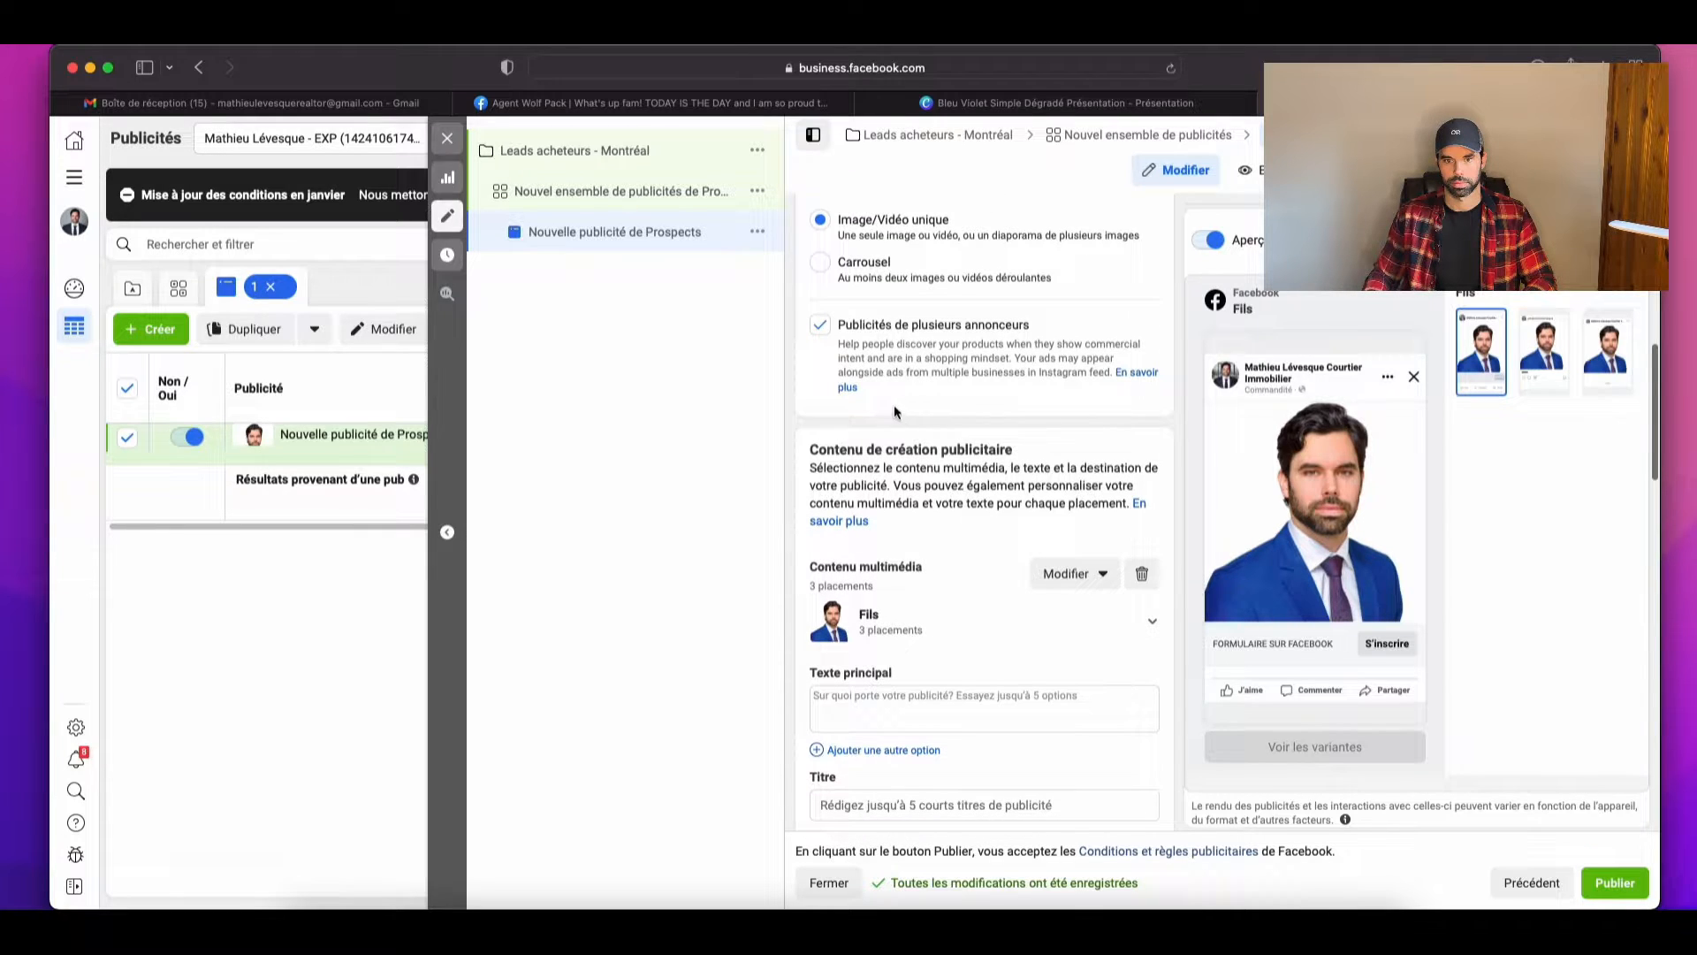
pyautogui.click(822, 328)
pyautogui.scroll(-2, 958, 398)
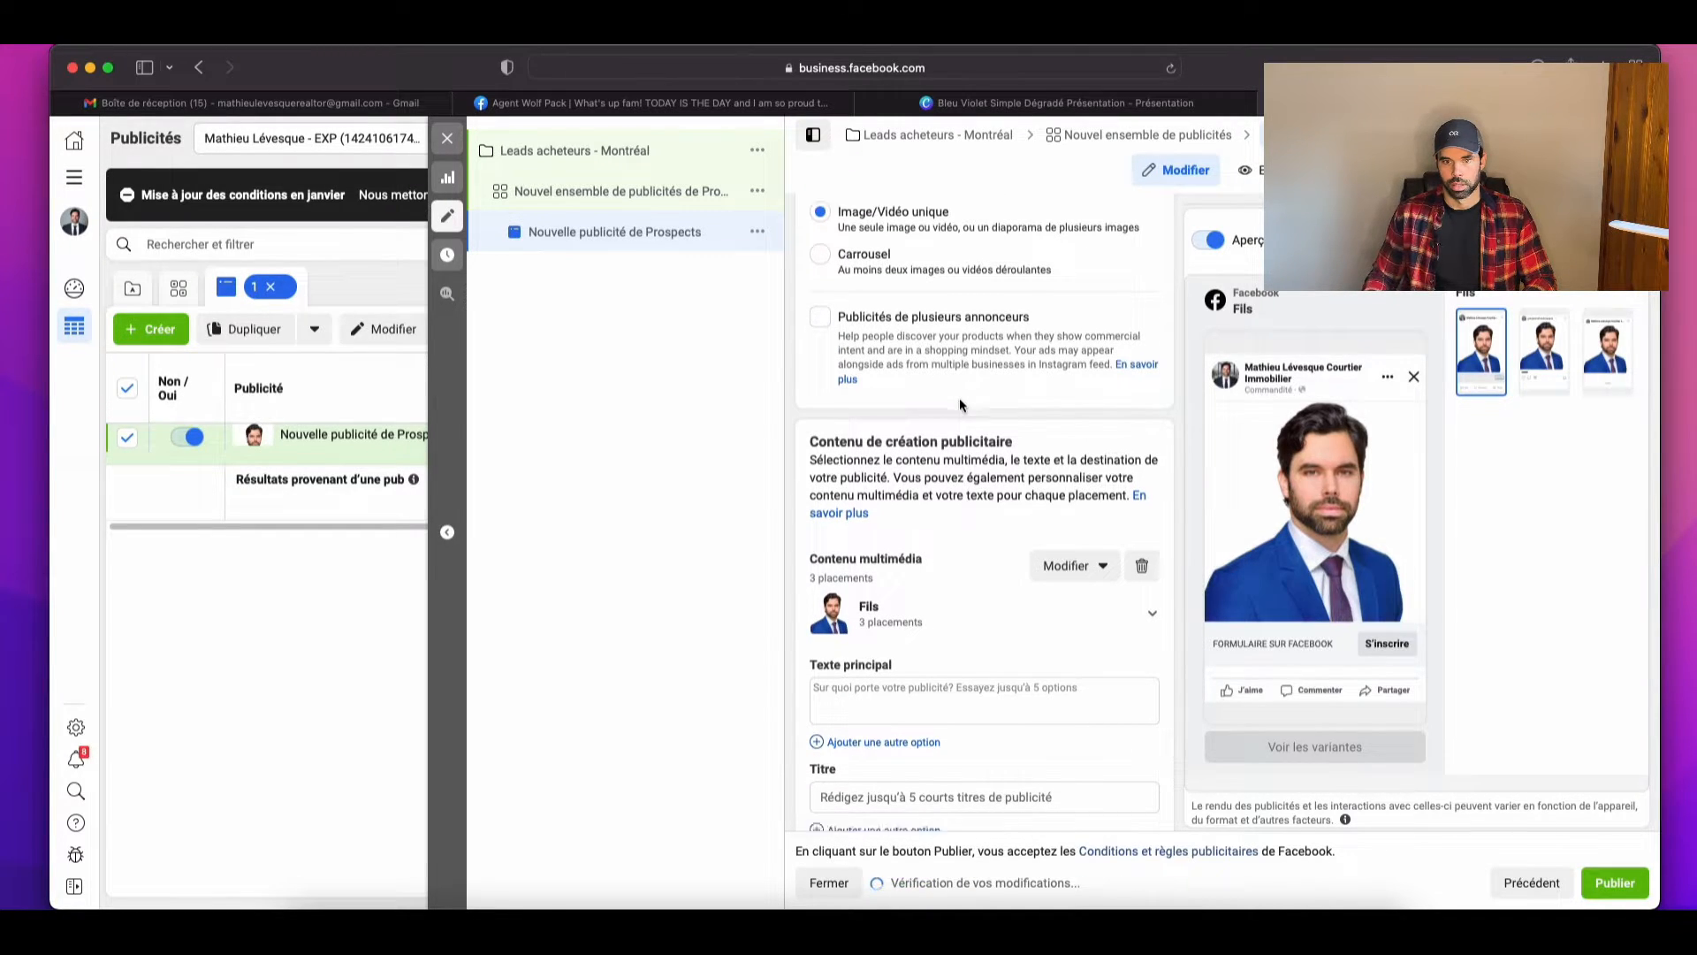
pyautogui.scroll(-3, 968, 424)
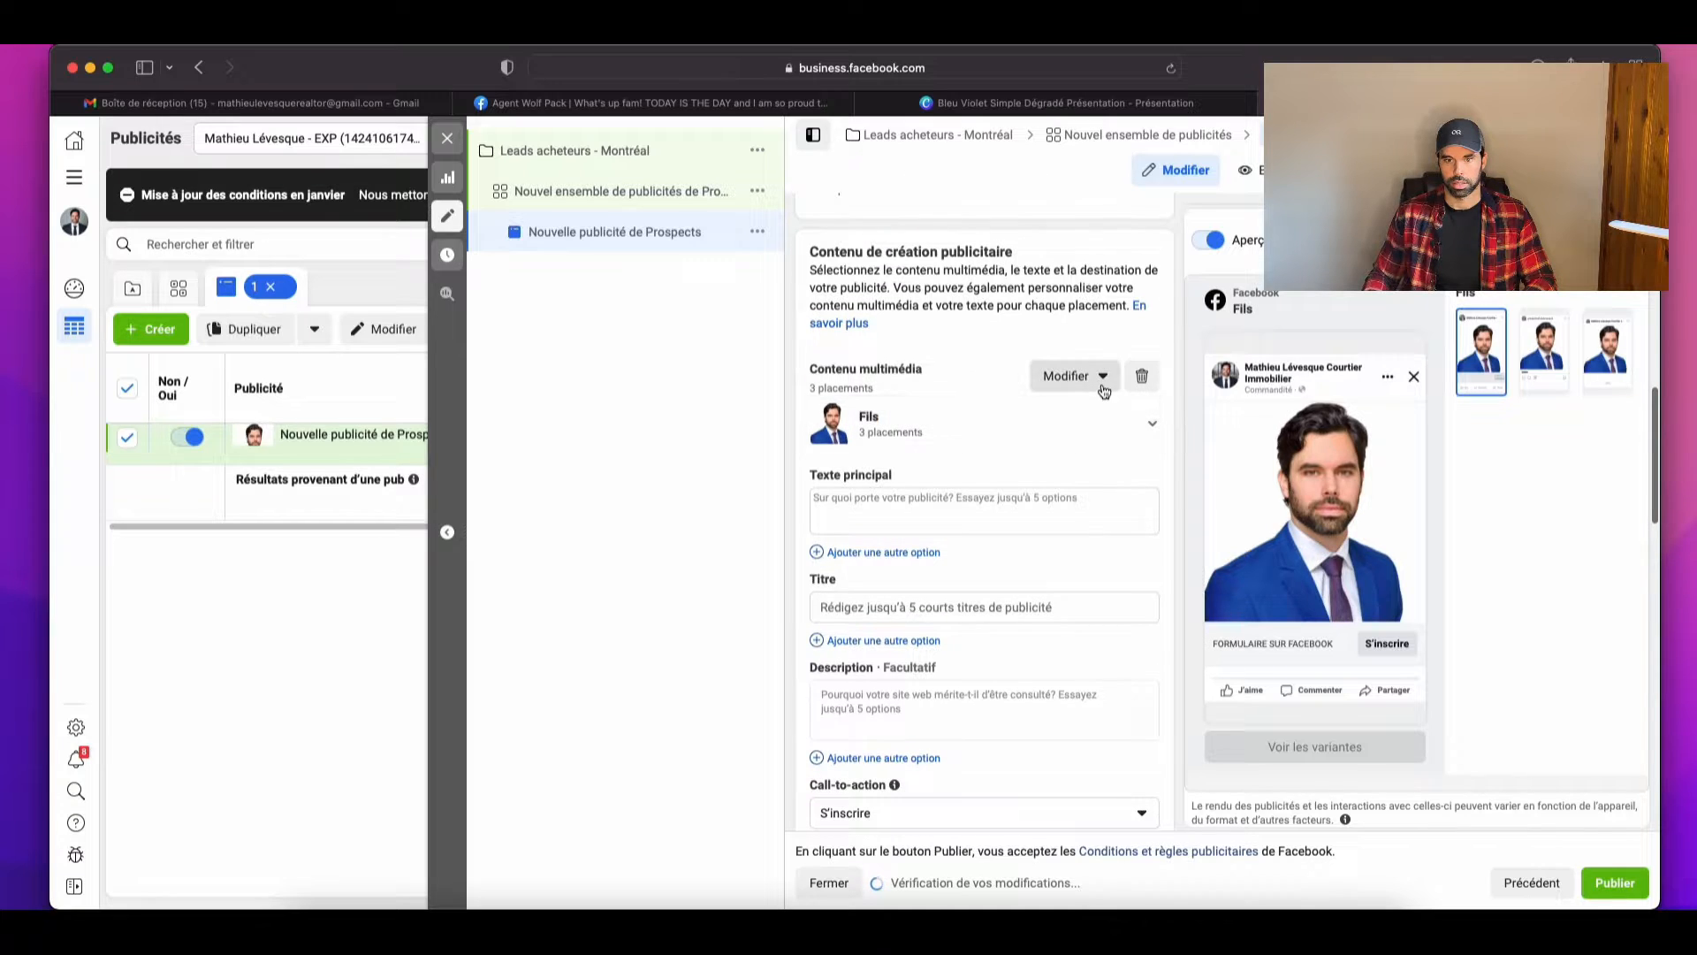
pyautogui.click(1099, 382)
pyautogui.click(1091, 419)
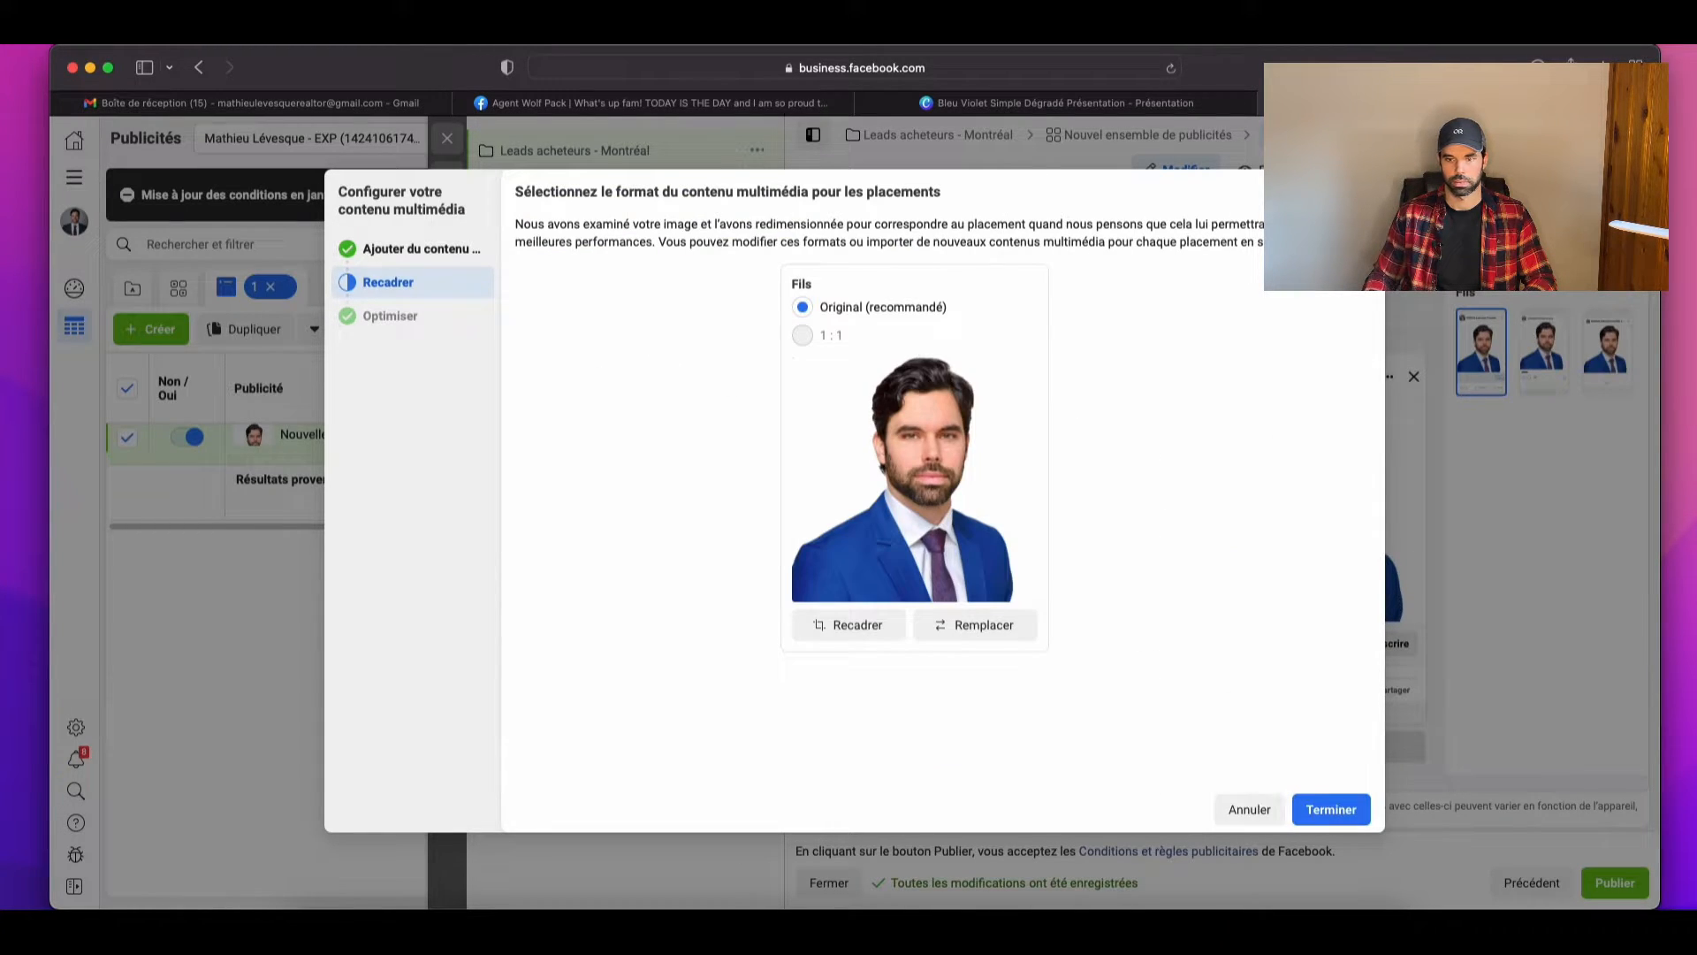
pyautogui.click(1362, 193)
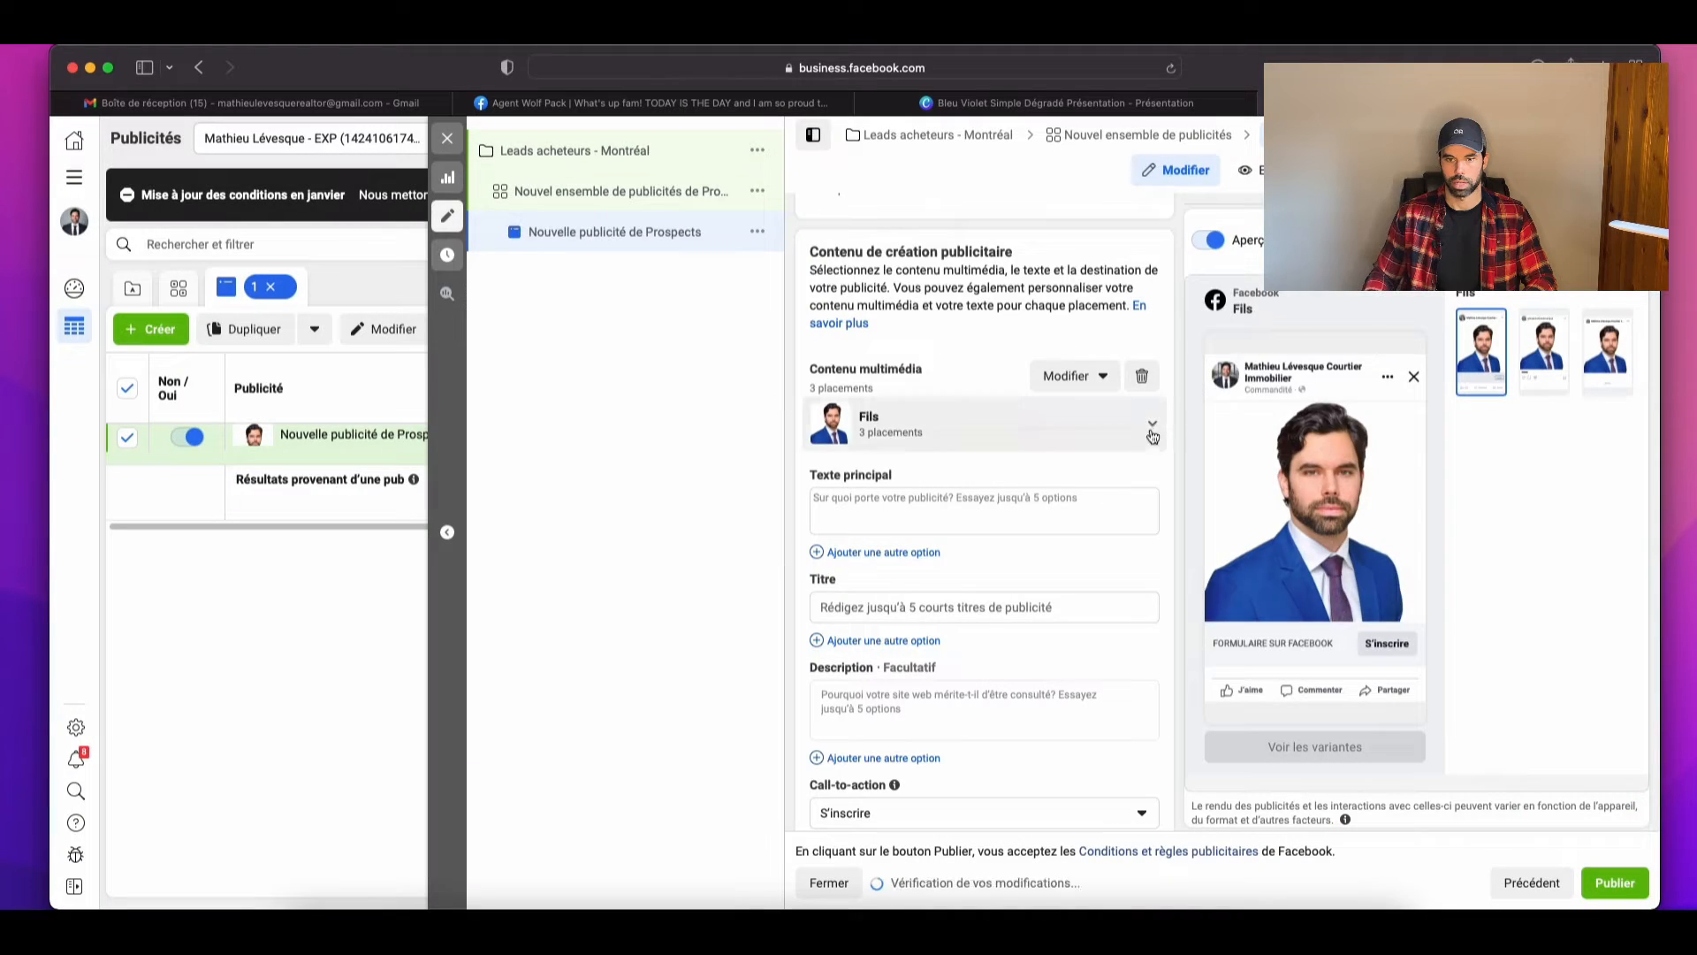
# Step: Replace the ad's portrait image with the 1260 × 839 house photo from the account images, using the recommended 1:1 format for Fils
pyautogui.click(1142, 376)
pyautogui.click(996, 391)
pyautogui.click(929, 431)
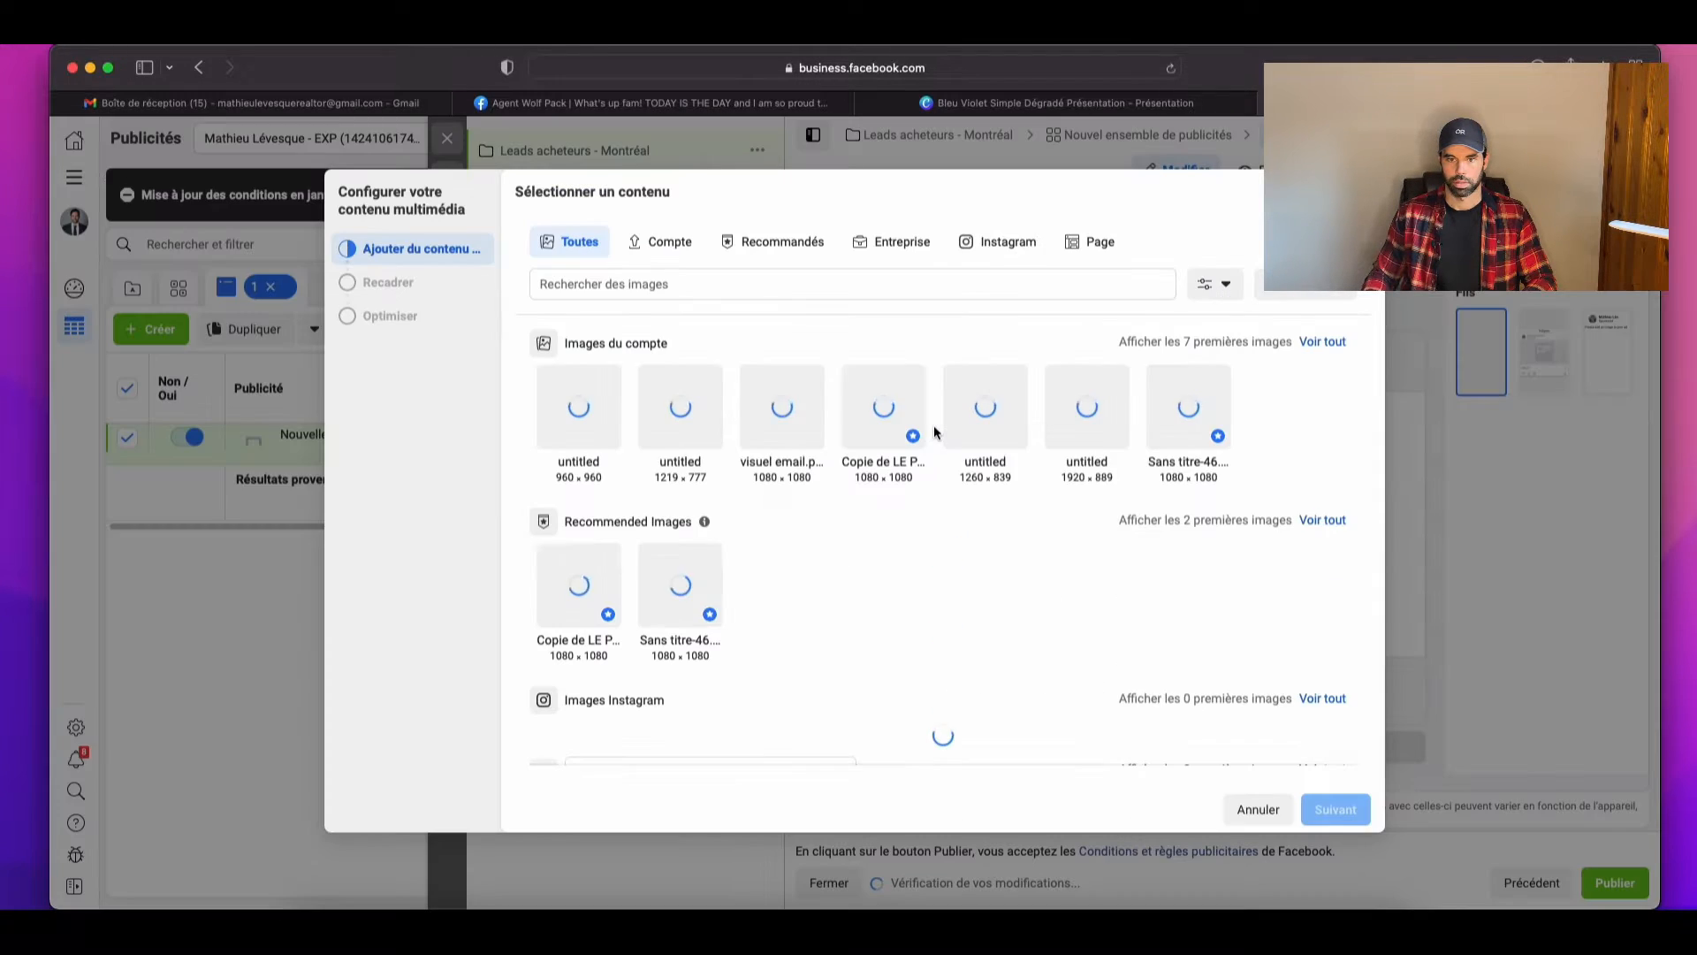
pyautogui.click(985, 429)
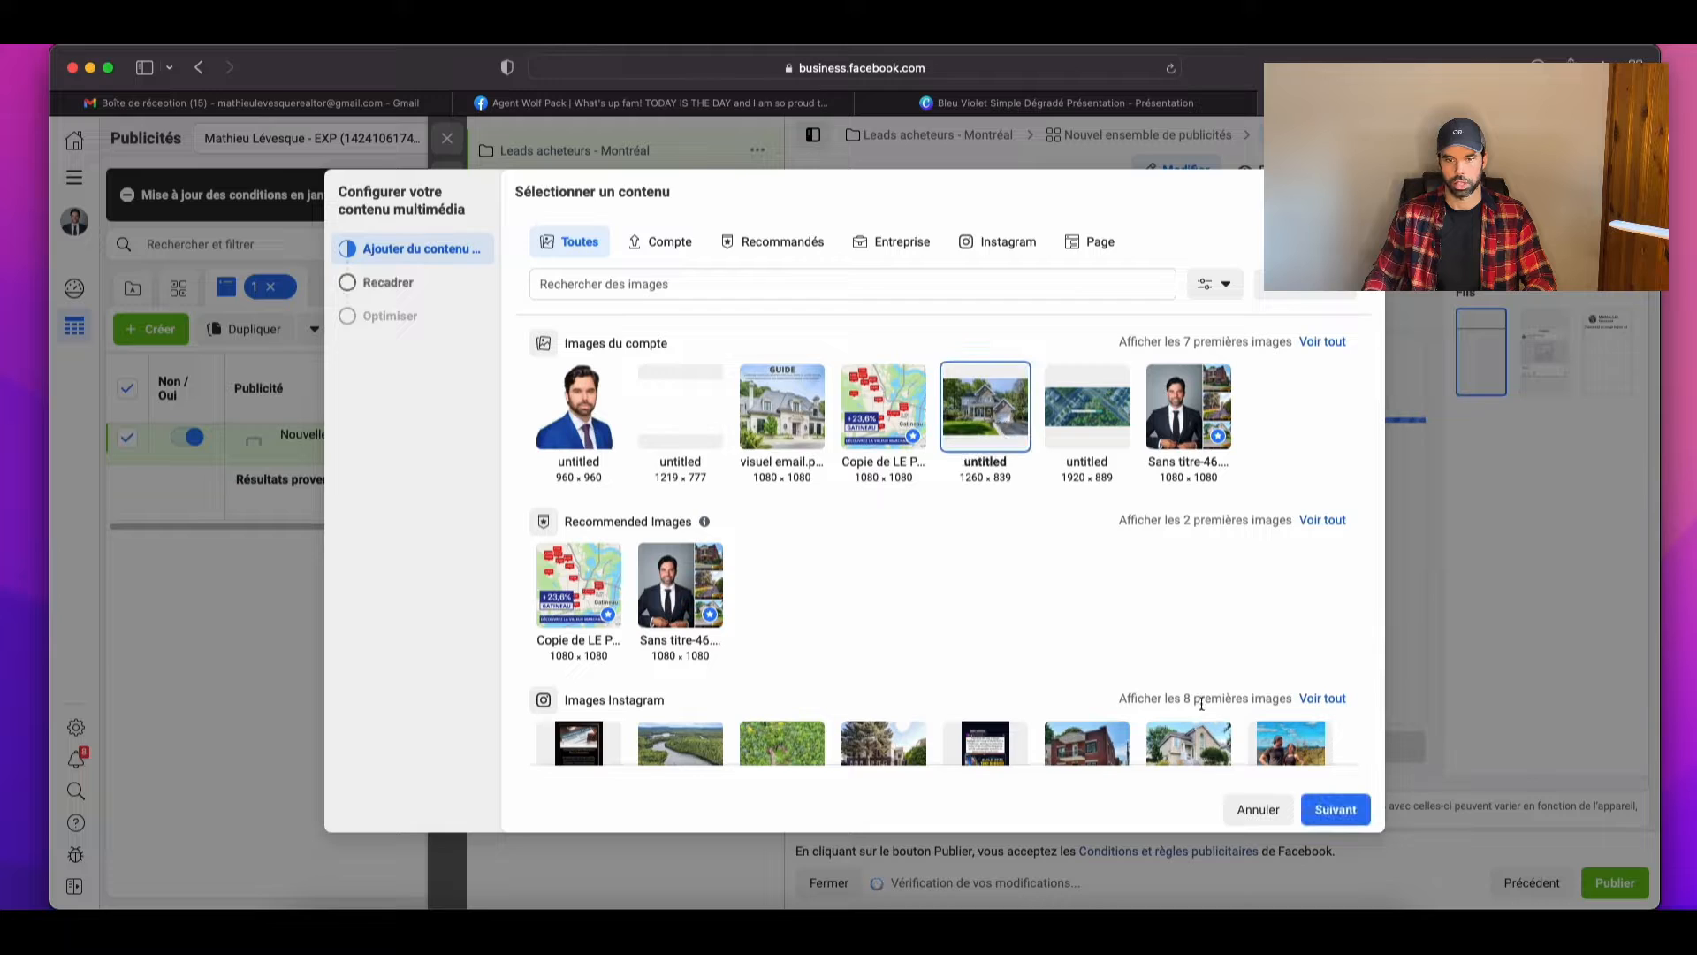
pyautogui.click(1332, 819)
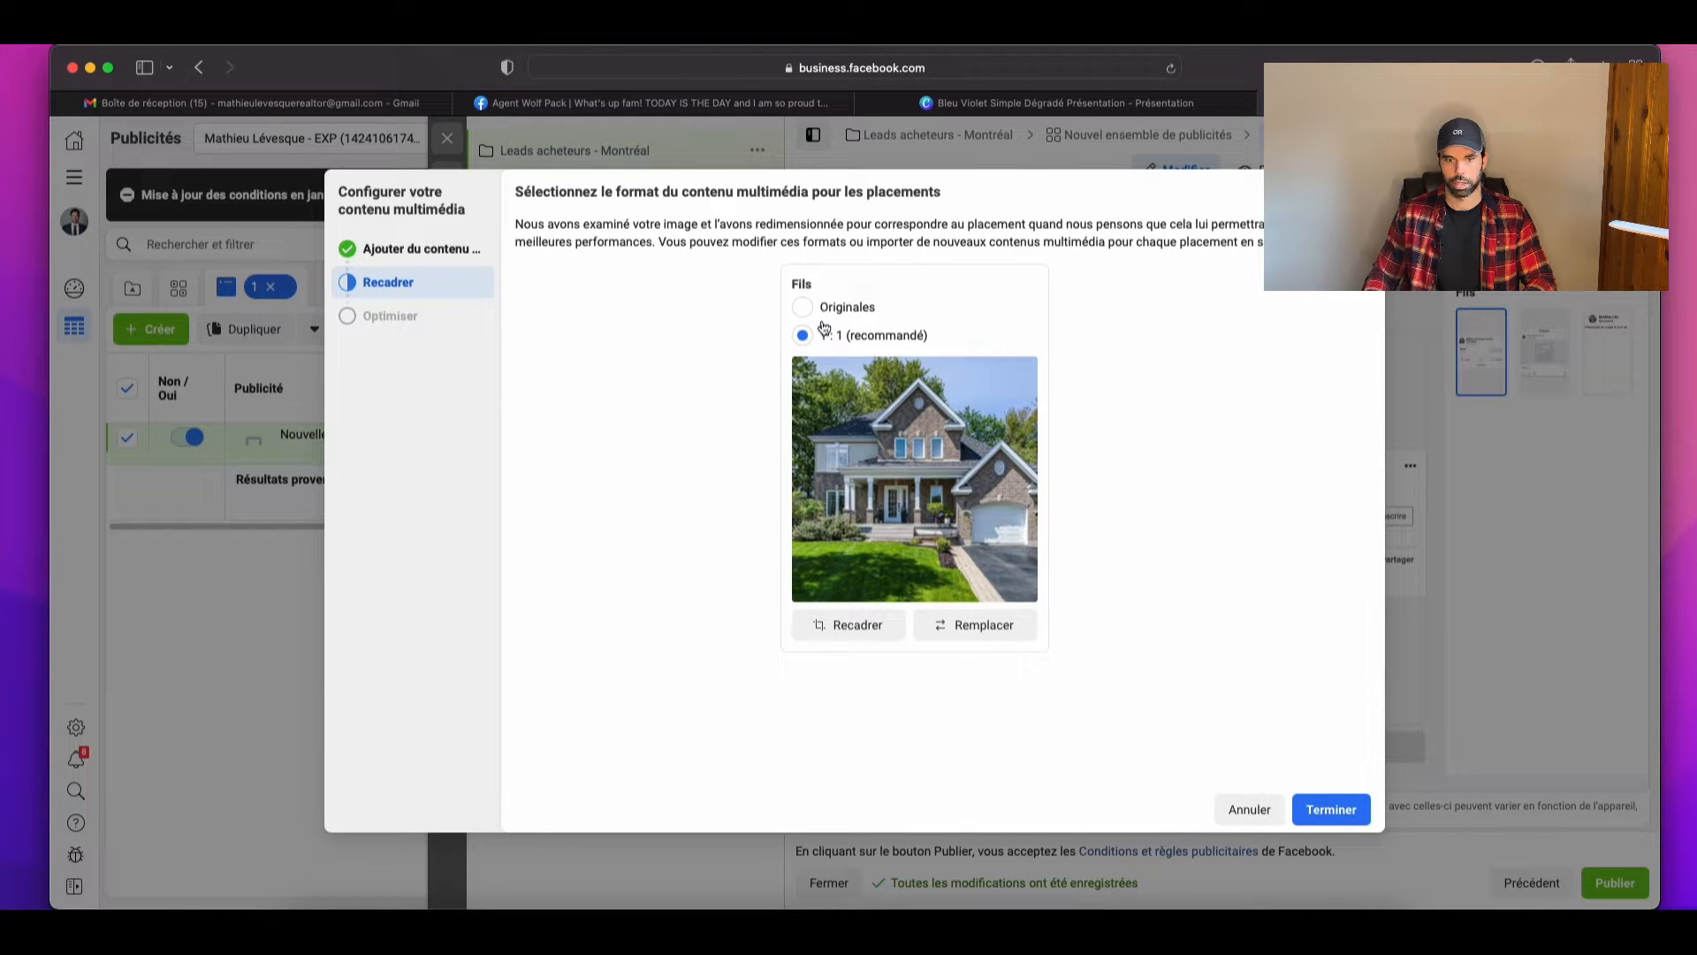
pyautogui.click(804, 309)
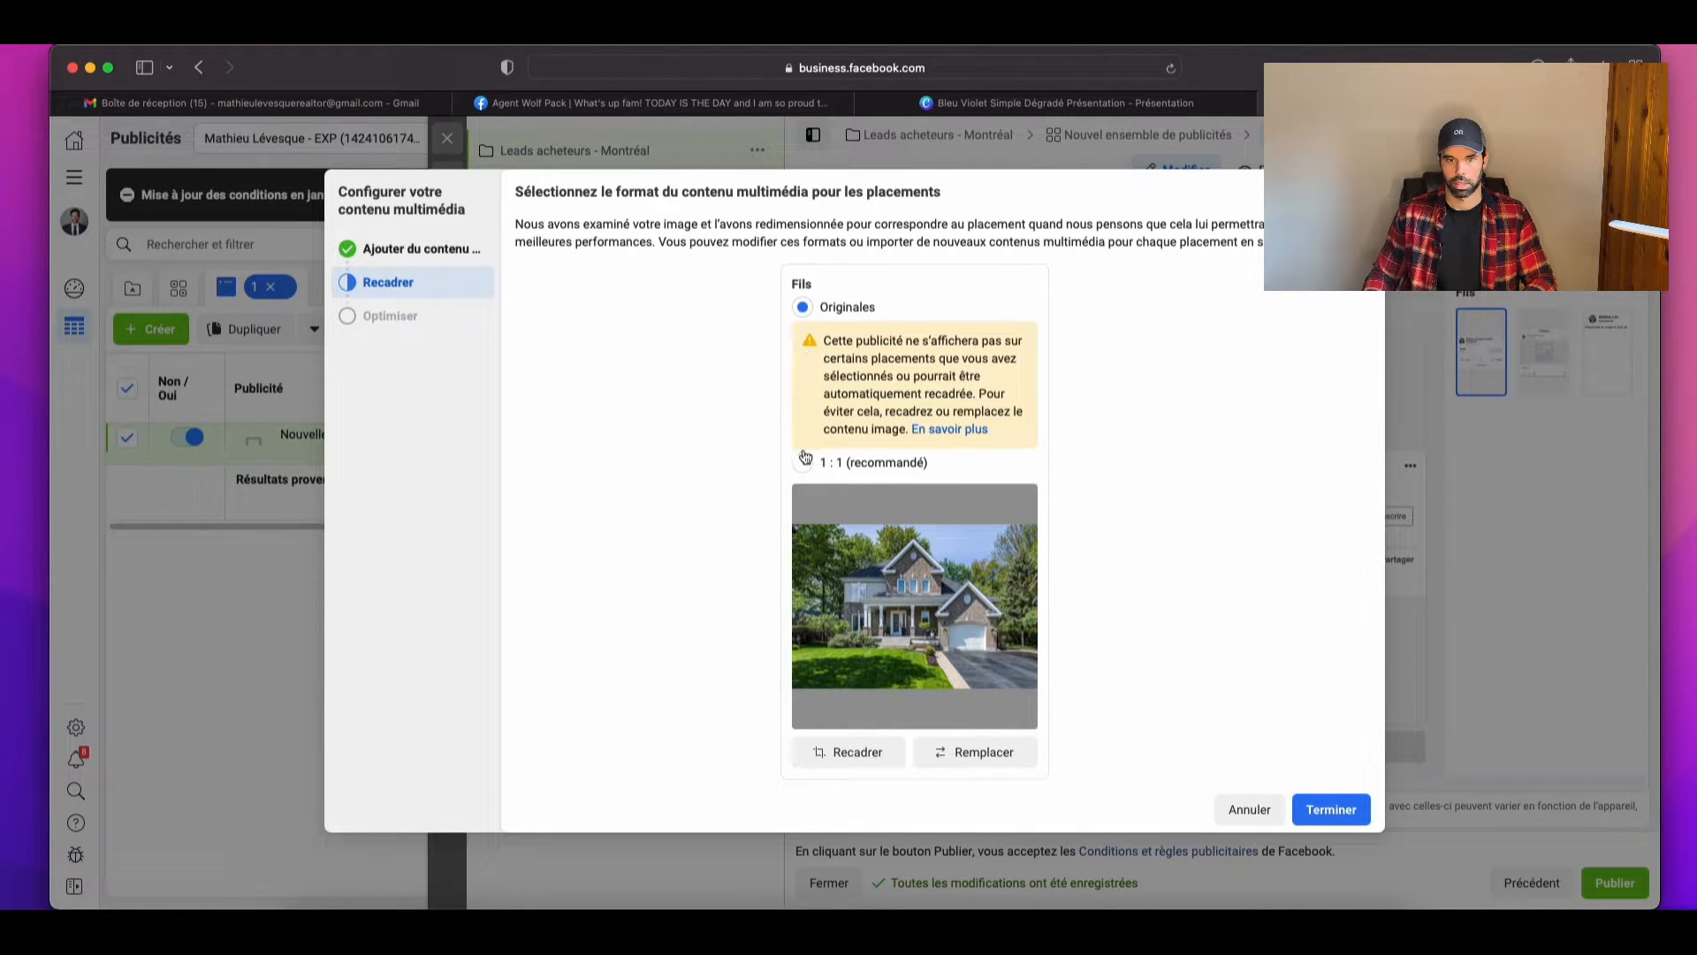
pyautogui.click(802, 464)
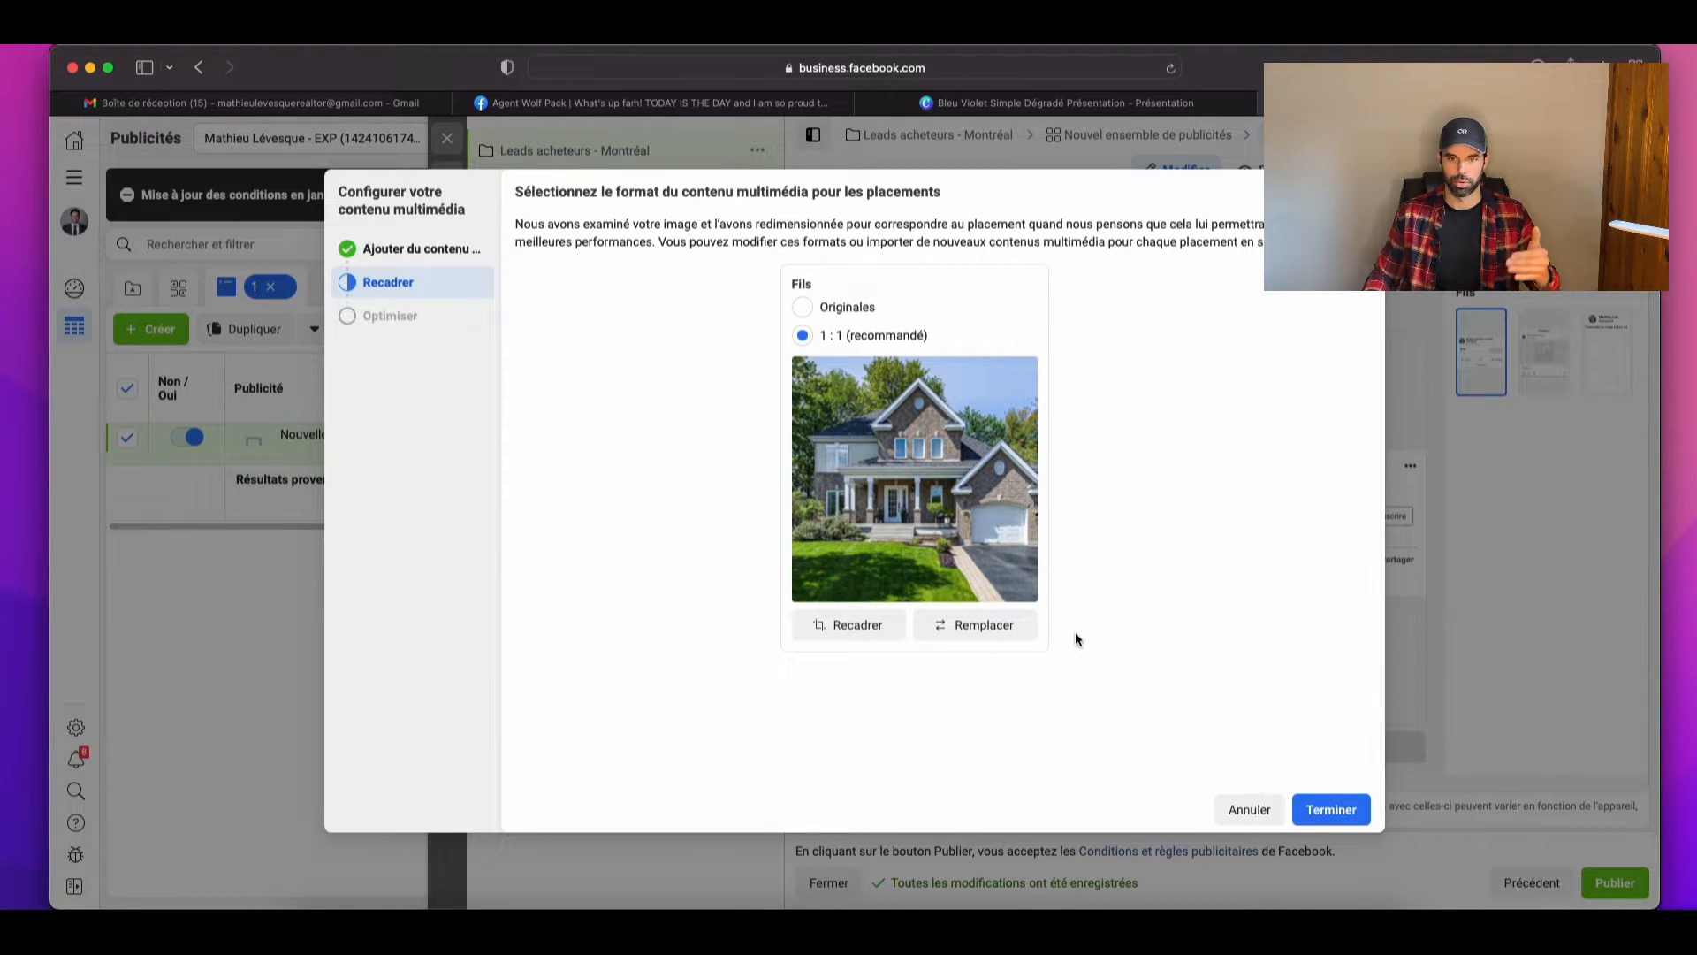
pyautogui.click(1344, 814)
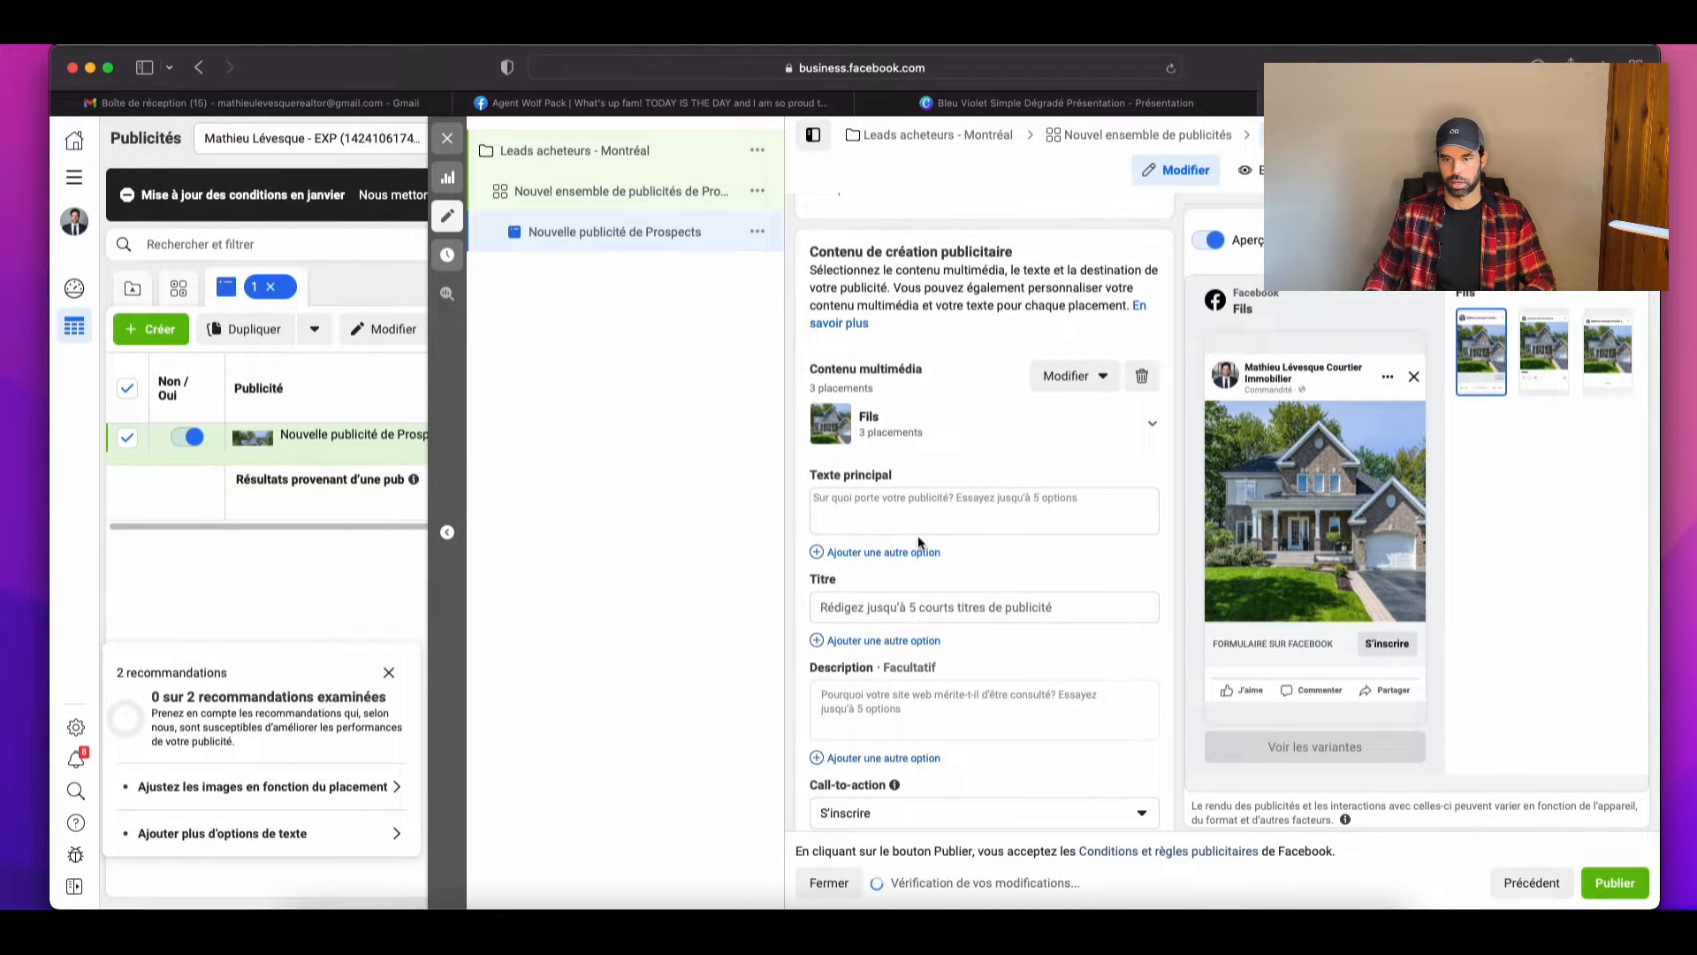
# Step: Enter "Obtenez une liste des 10 plus belles propriétés à" as the start of the ad's primary text, correcting the spelling of "propriétés"
pyautogui.click(900, 523)
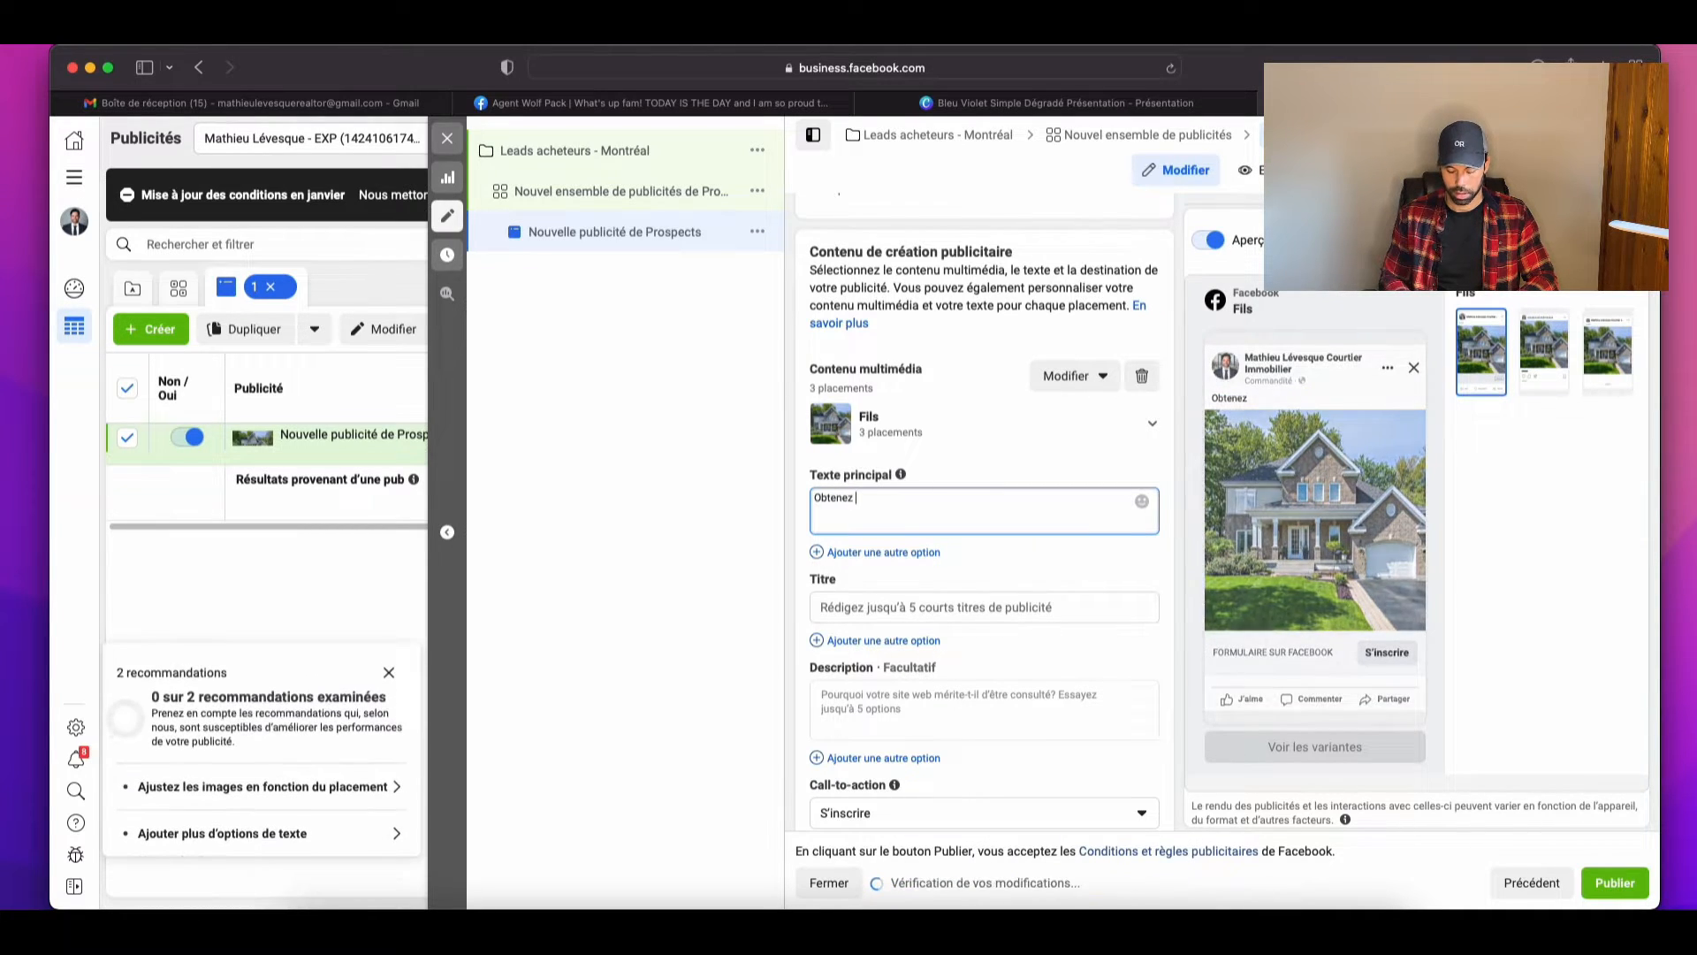
pyautogui.write('une liste des 10')
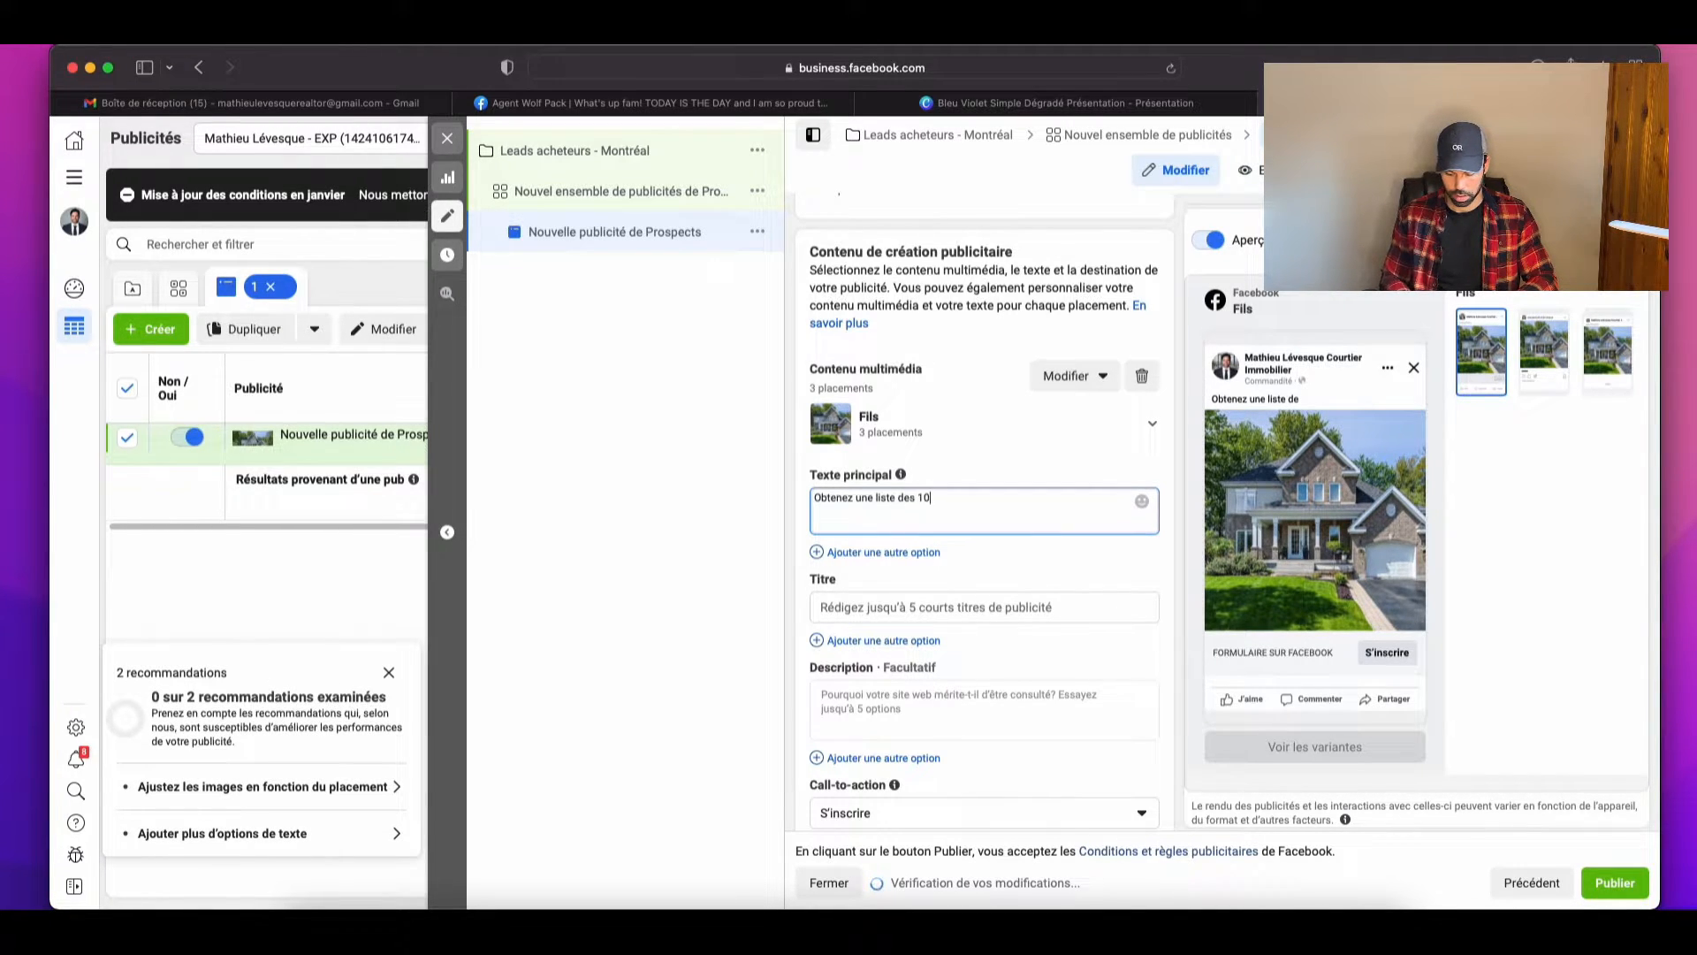
pyautogui.write('plus belles propri')
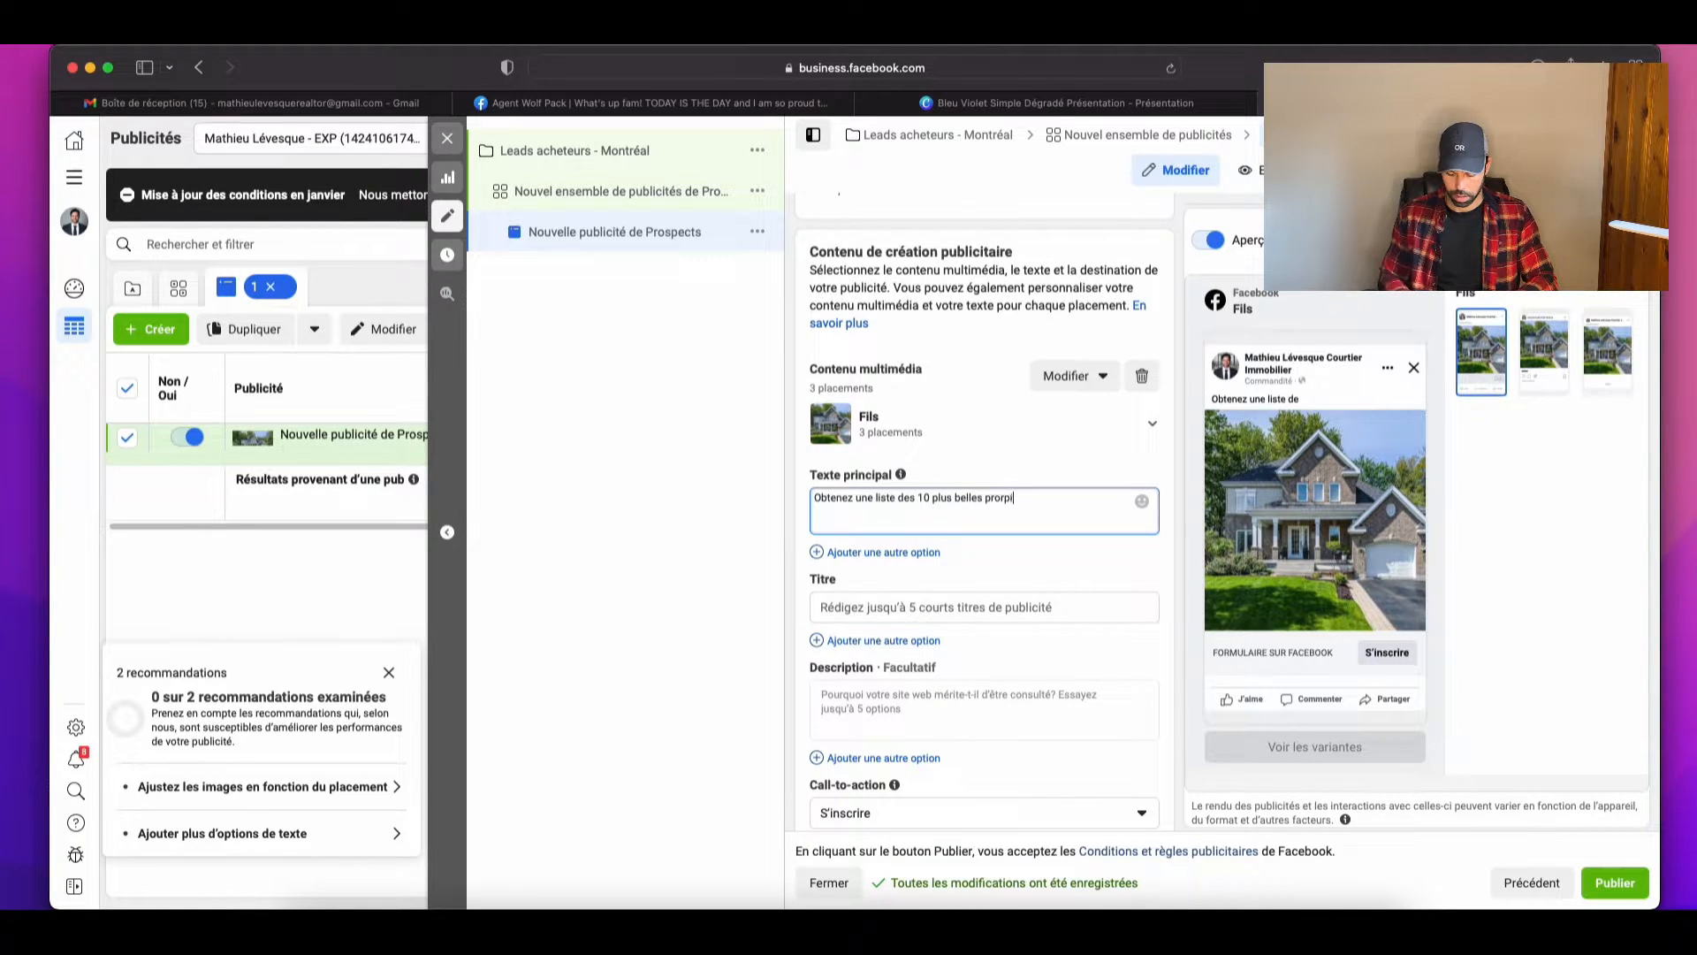
pyautogui.write('étés ')
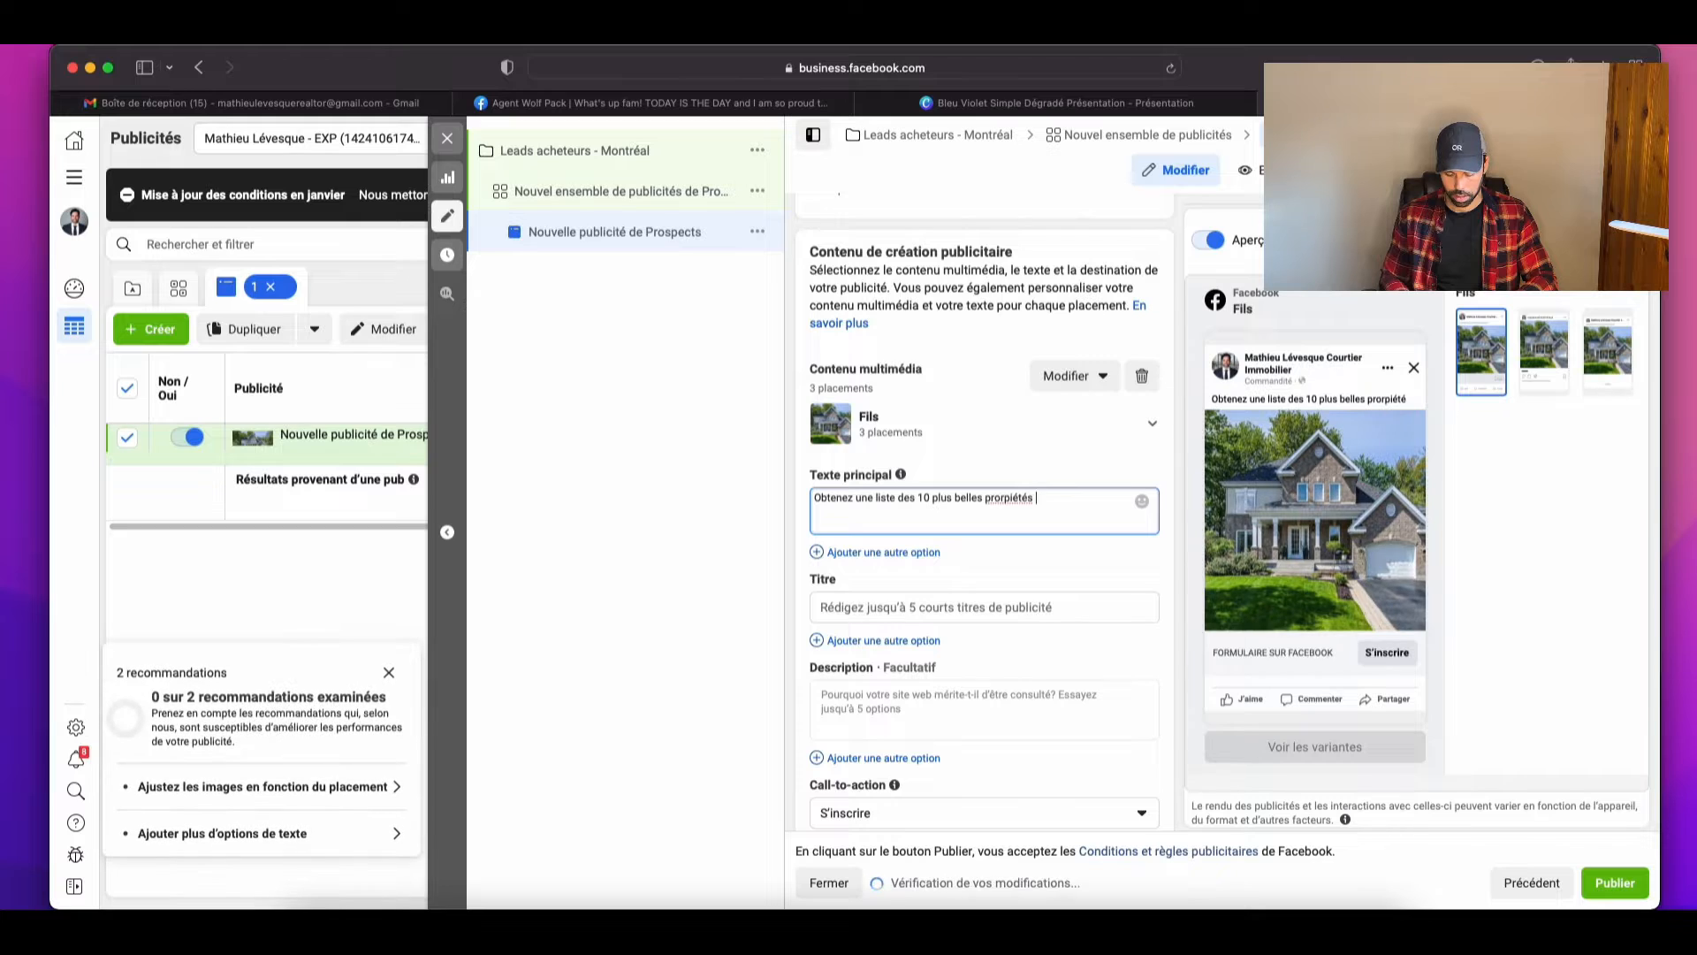
pyautogui.write('à')
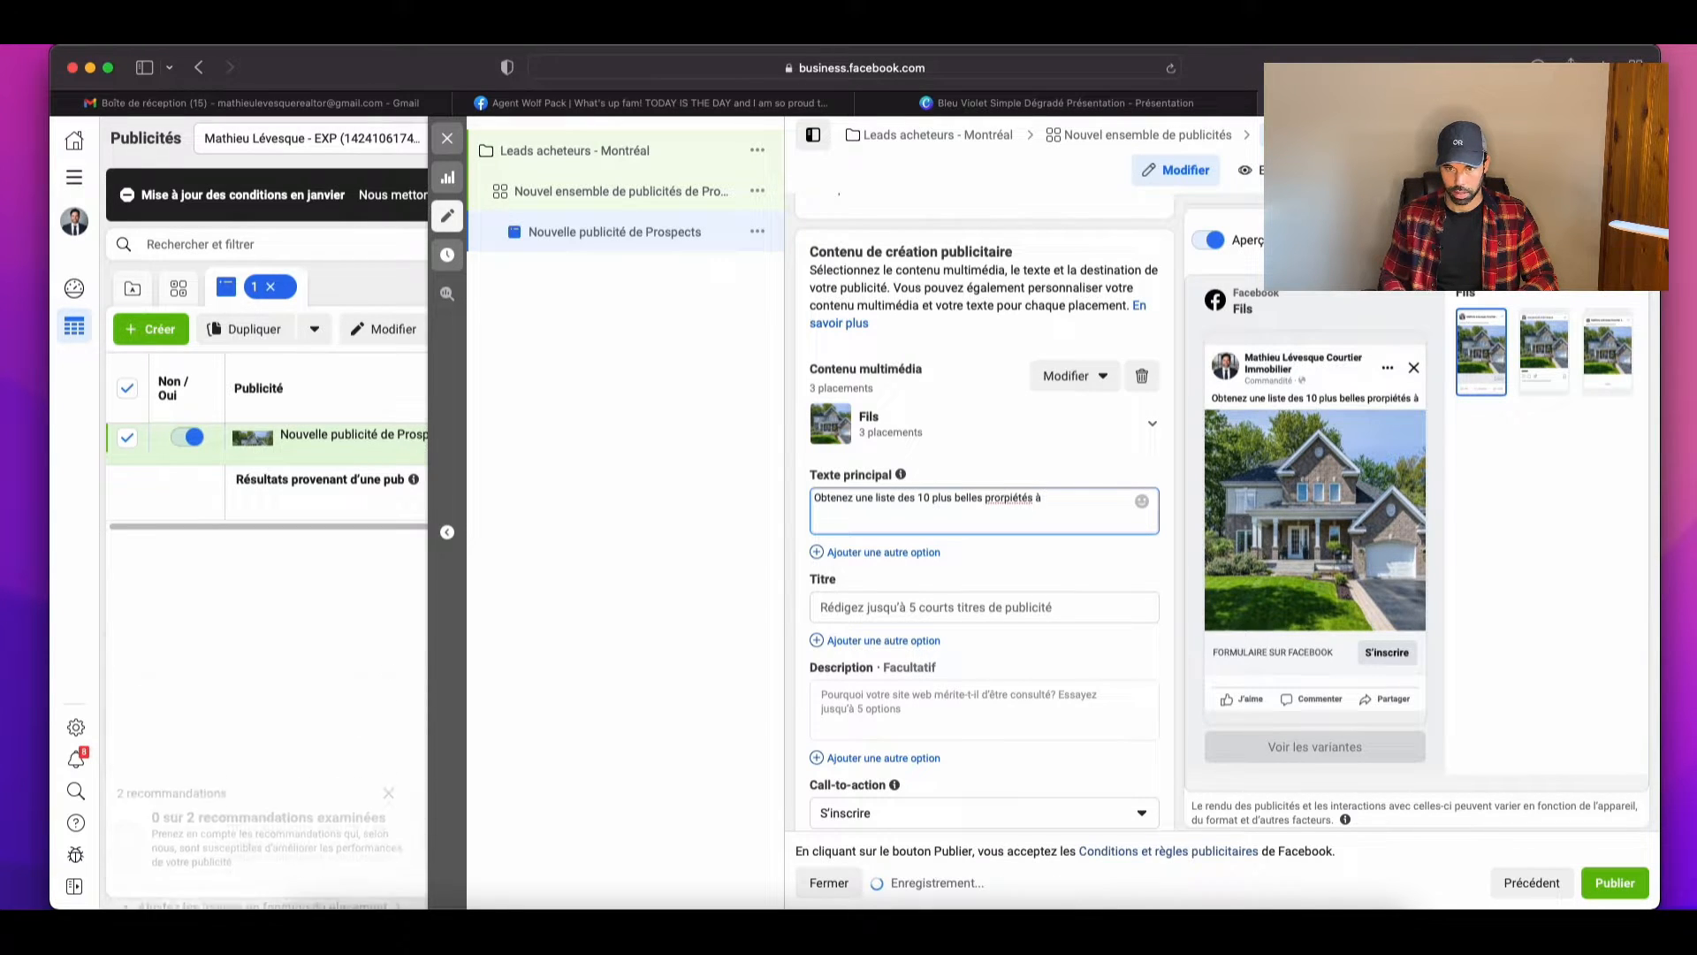
pyautogui.click(1000, 497)
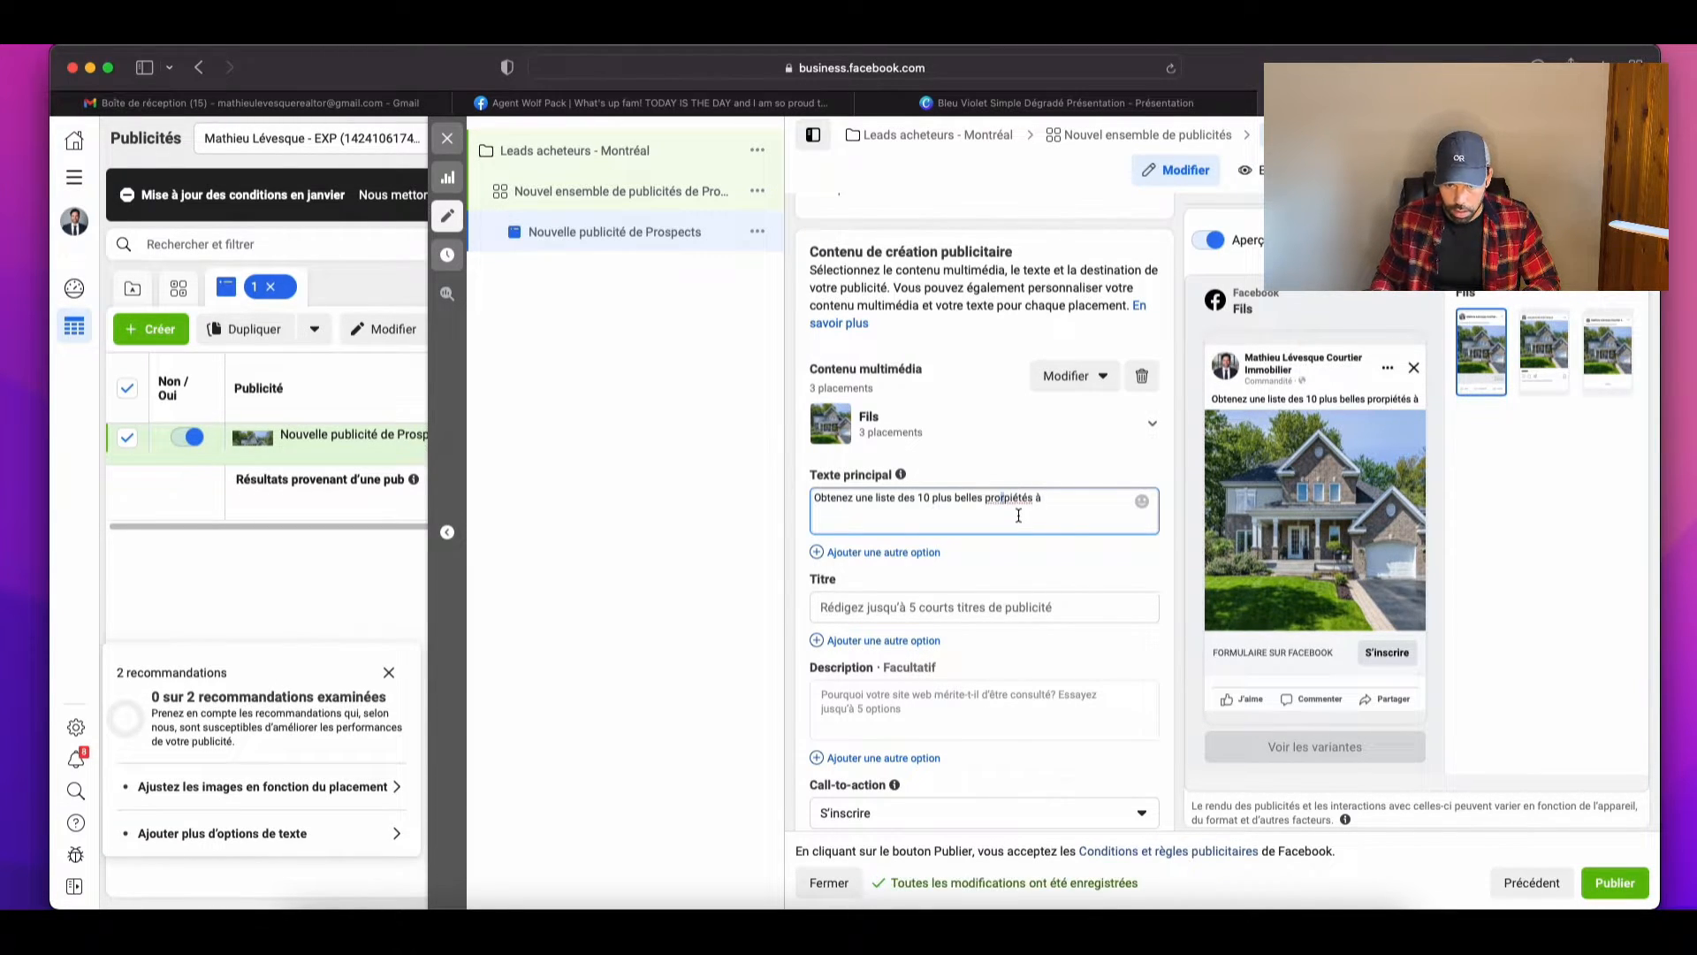
pyautogui.press('Delete')
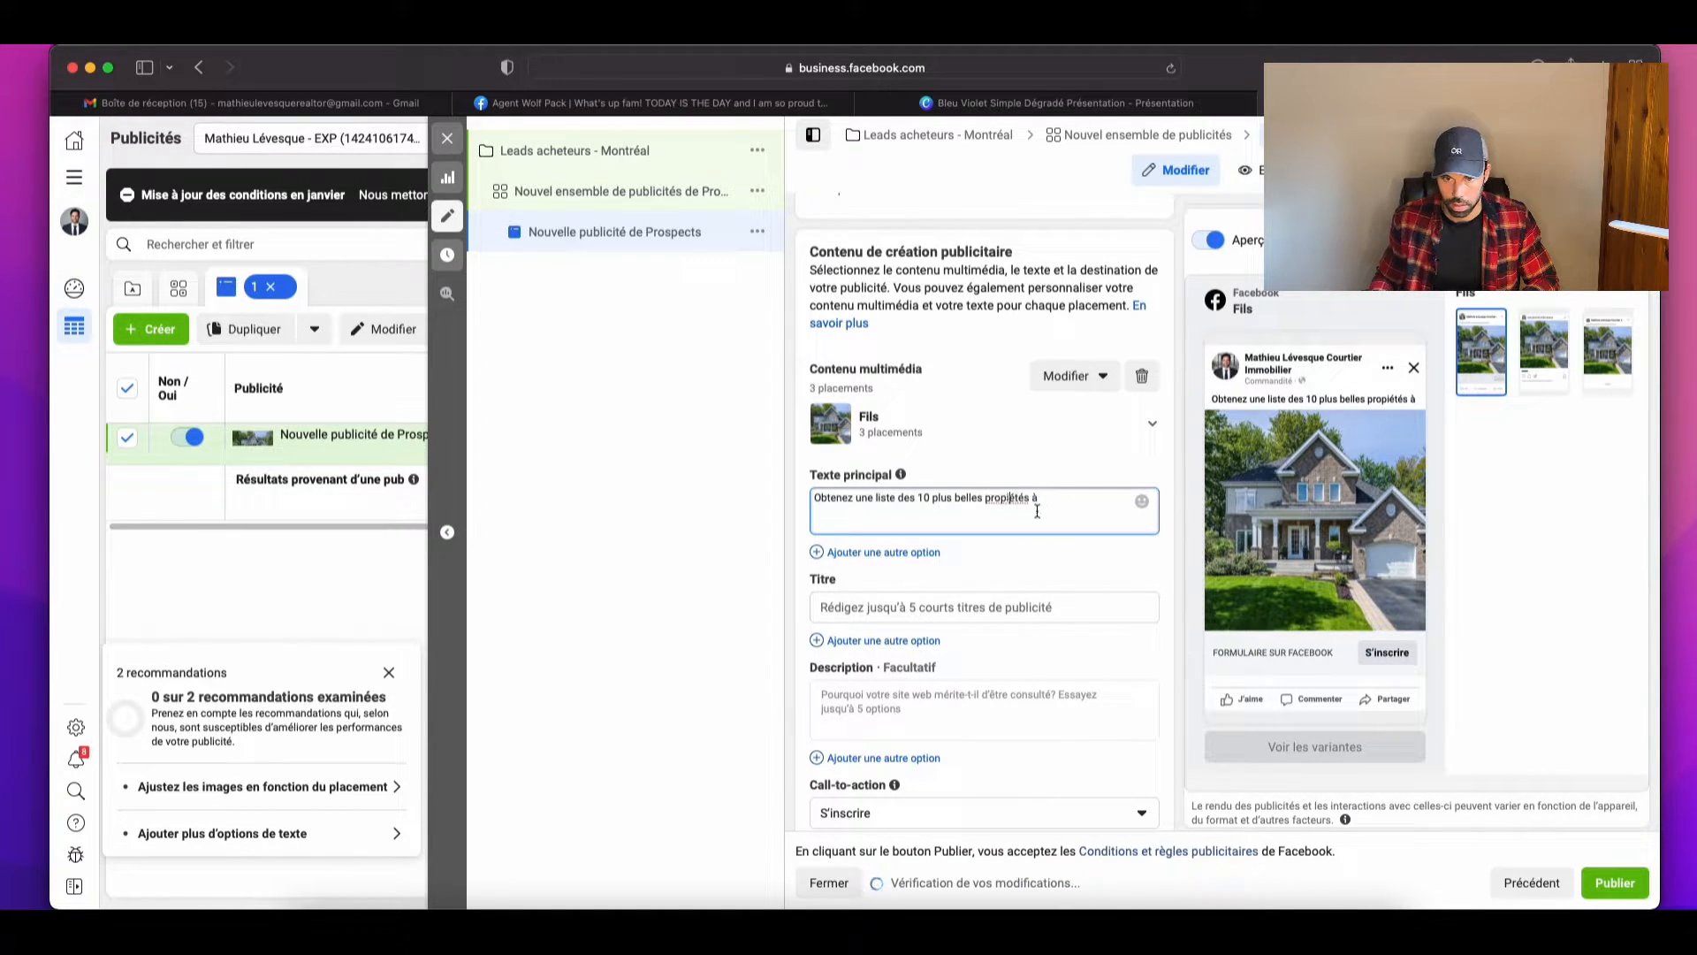
pyautogui.write('r')
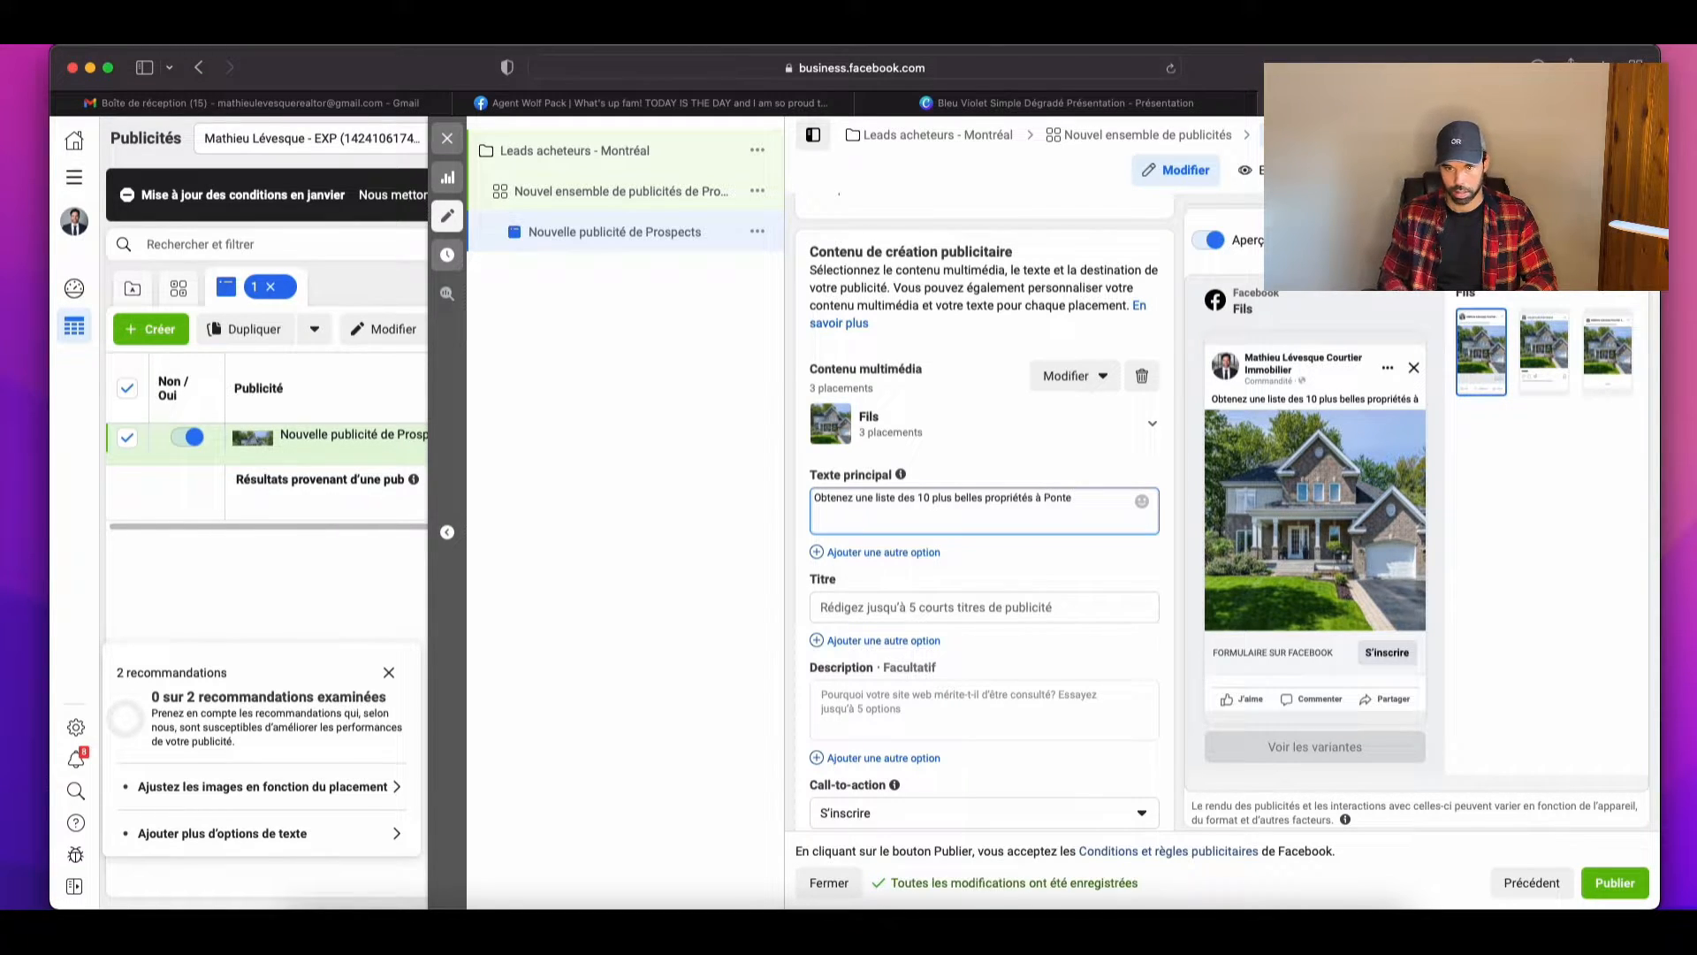
# Step: Continue the ad's primary text with the town name "Pointe-claire", correcting the misspelled start of the name
pyautogui.press('BackSpace')
pyautogui.press('BackSpace')
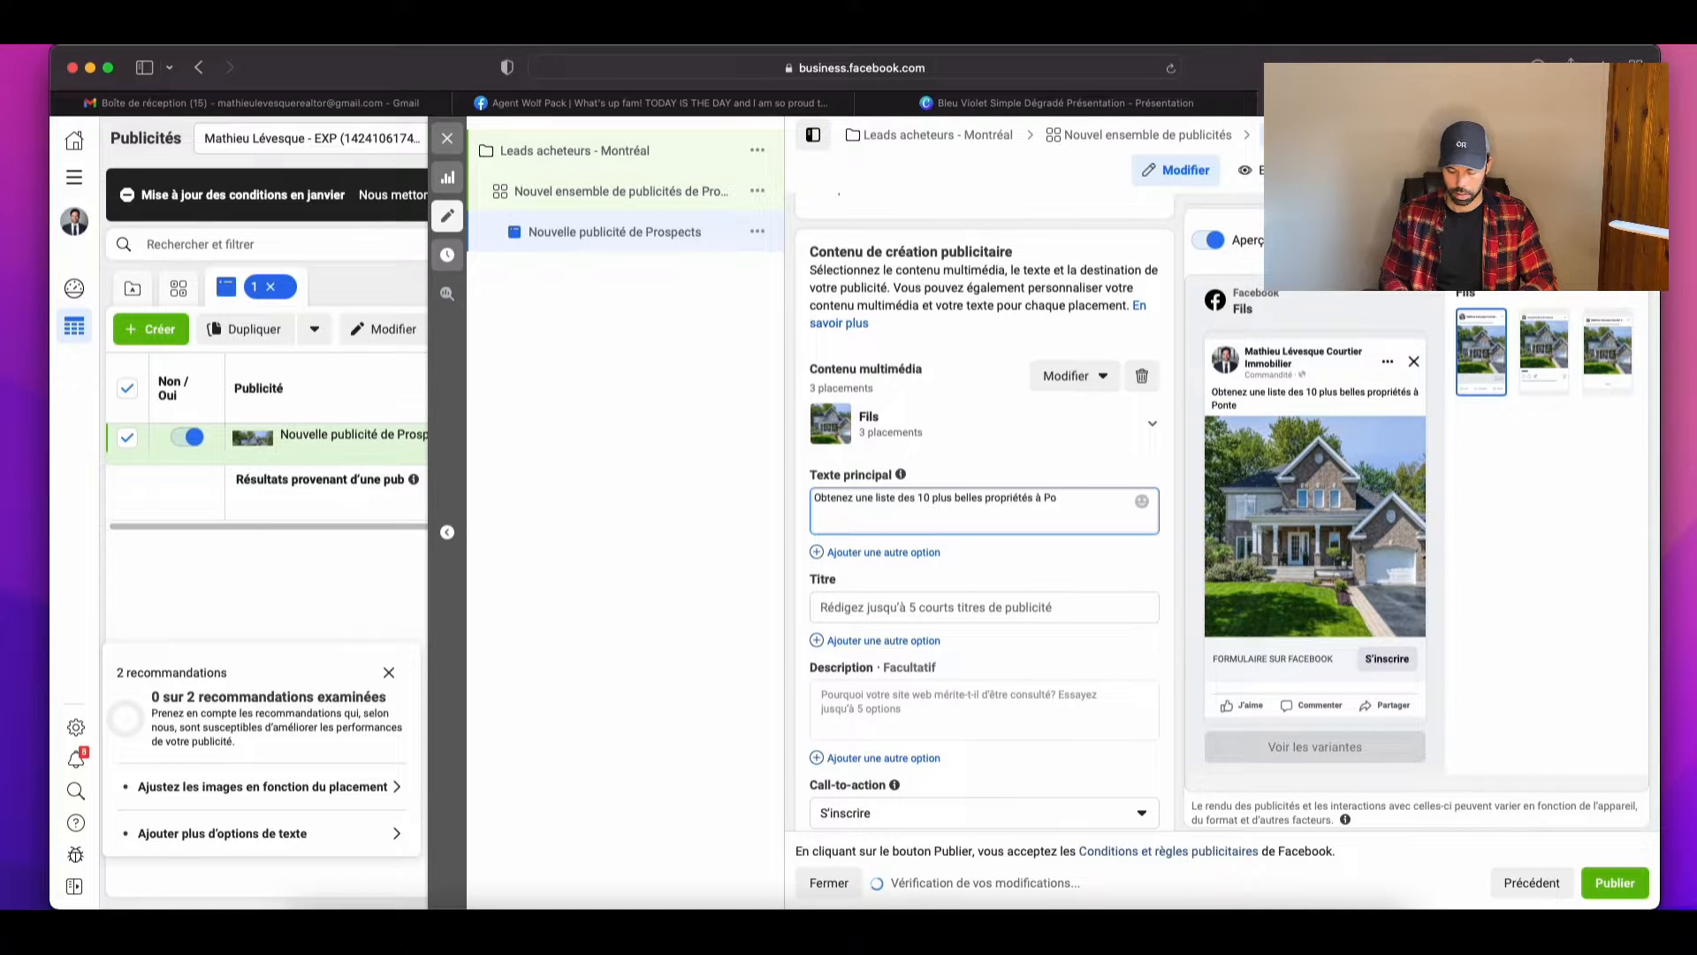
pyautogui.write('iont')
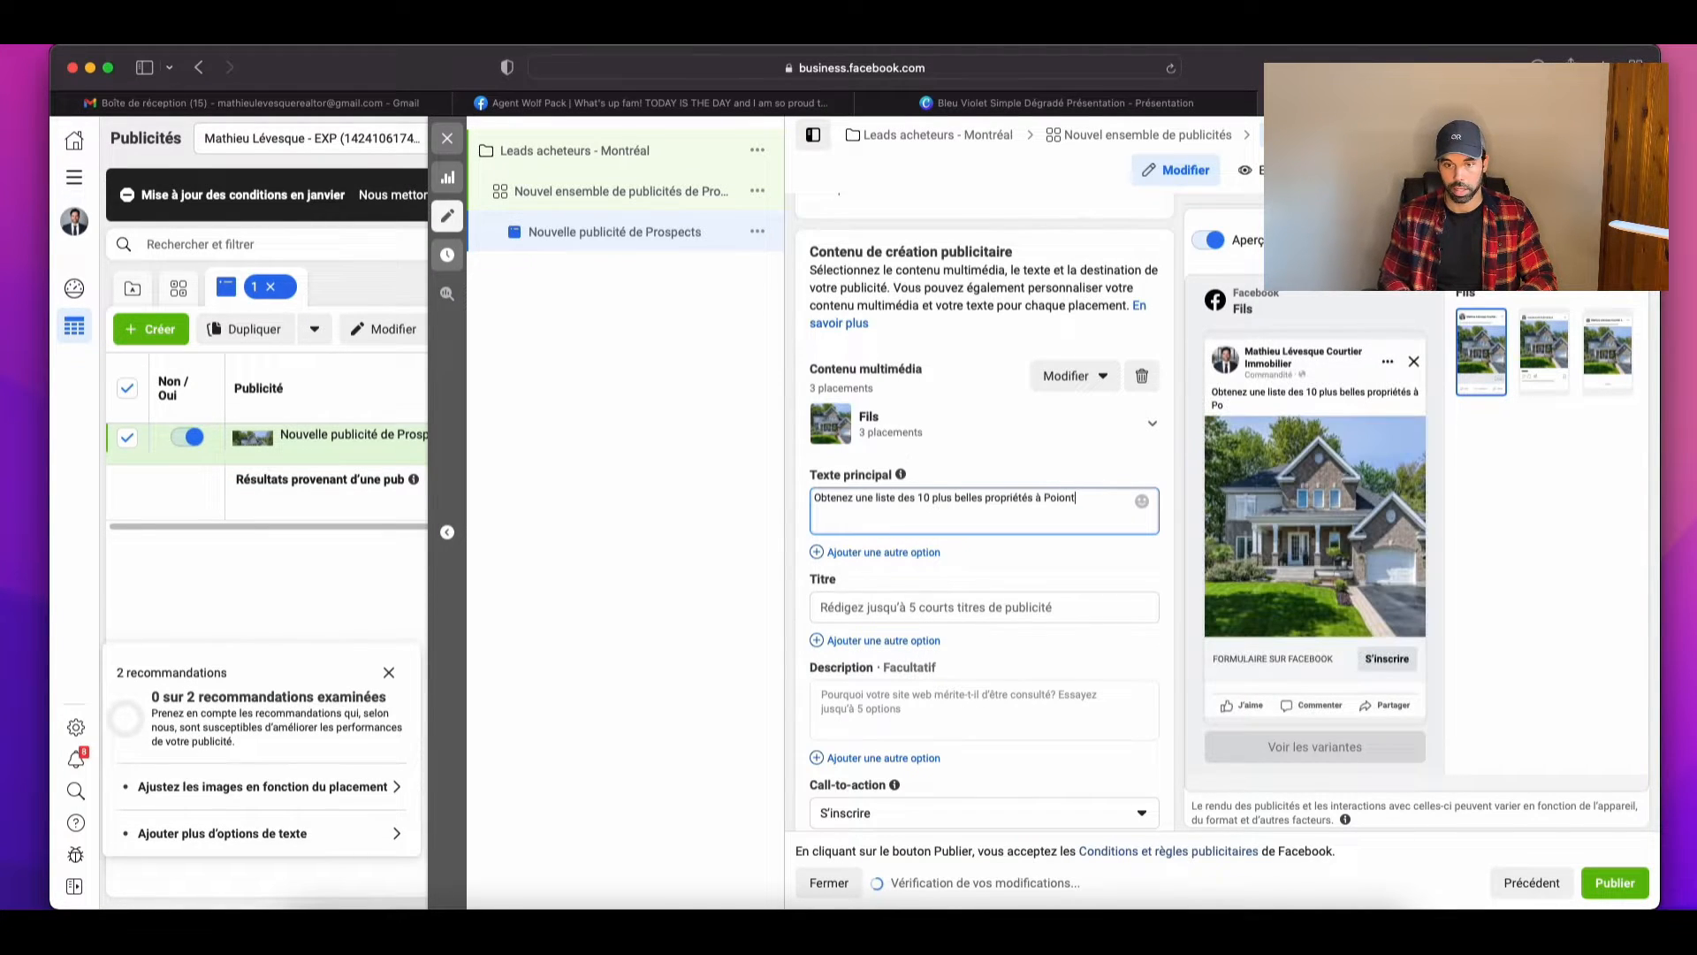
pyautogui.press('BackSpace')
pyautogui.press('BackSpace')
pyautogui.press('BackSpace')
pyautogui.write('nte')
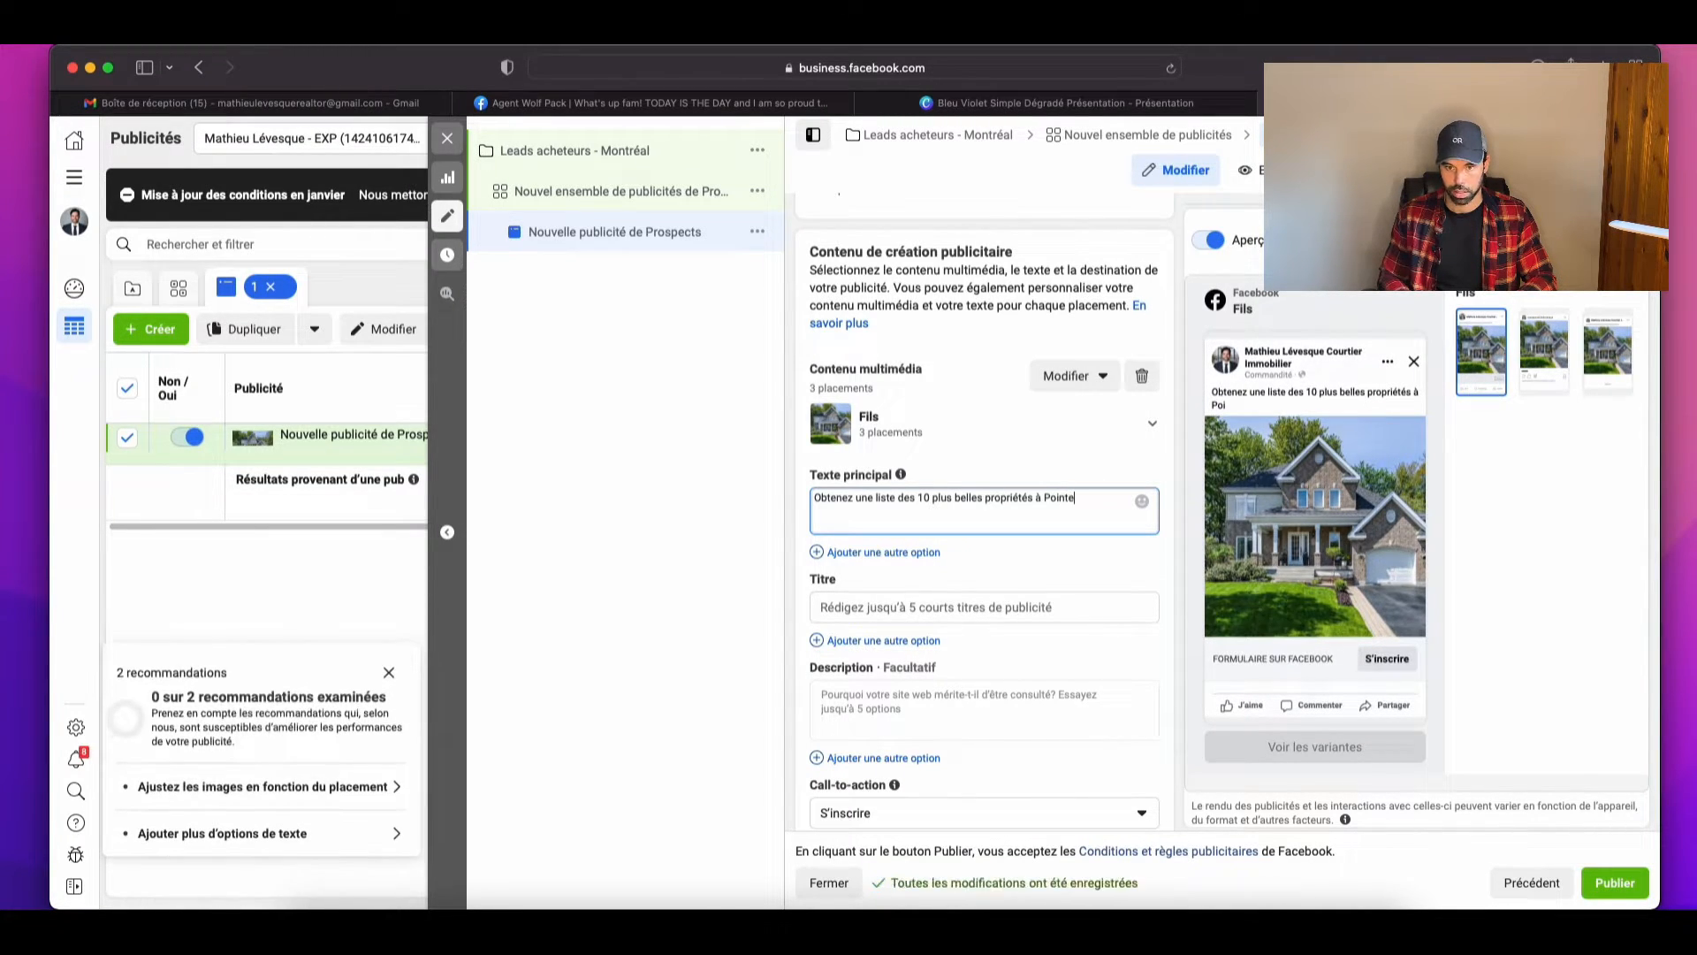
pyautogui.write('-clai')
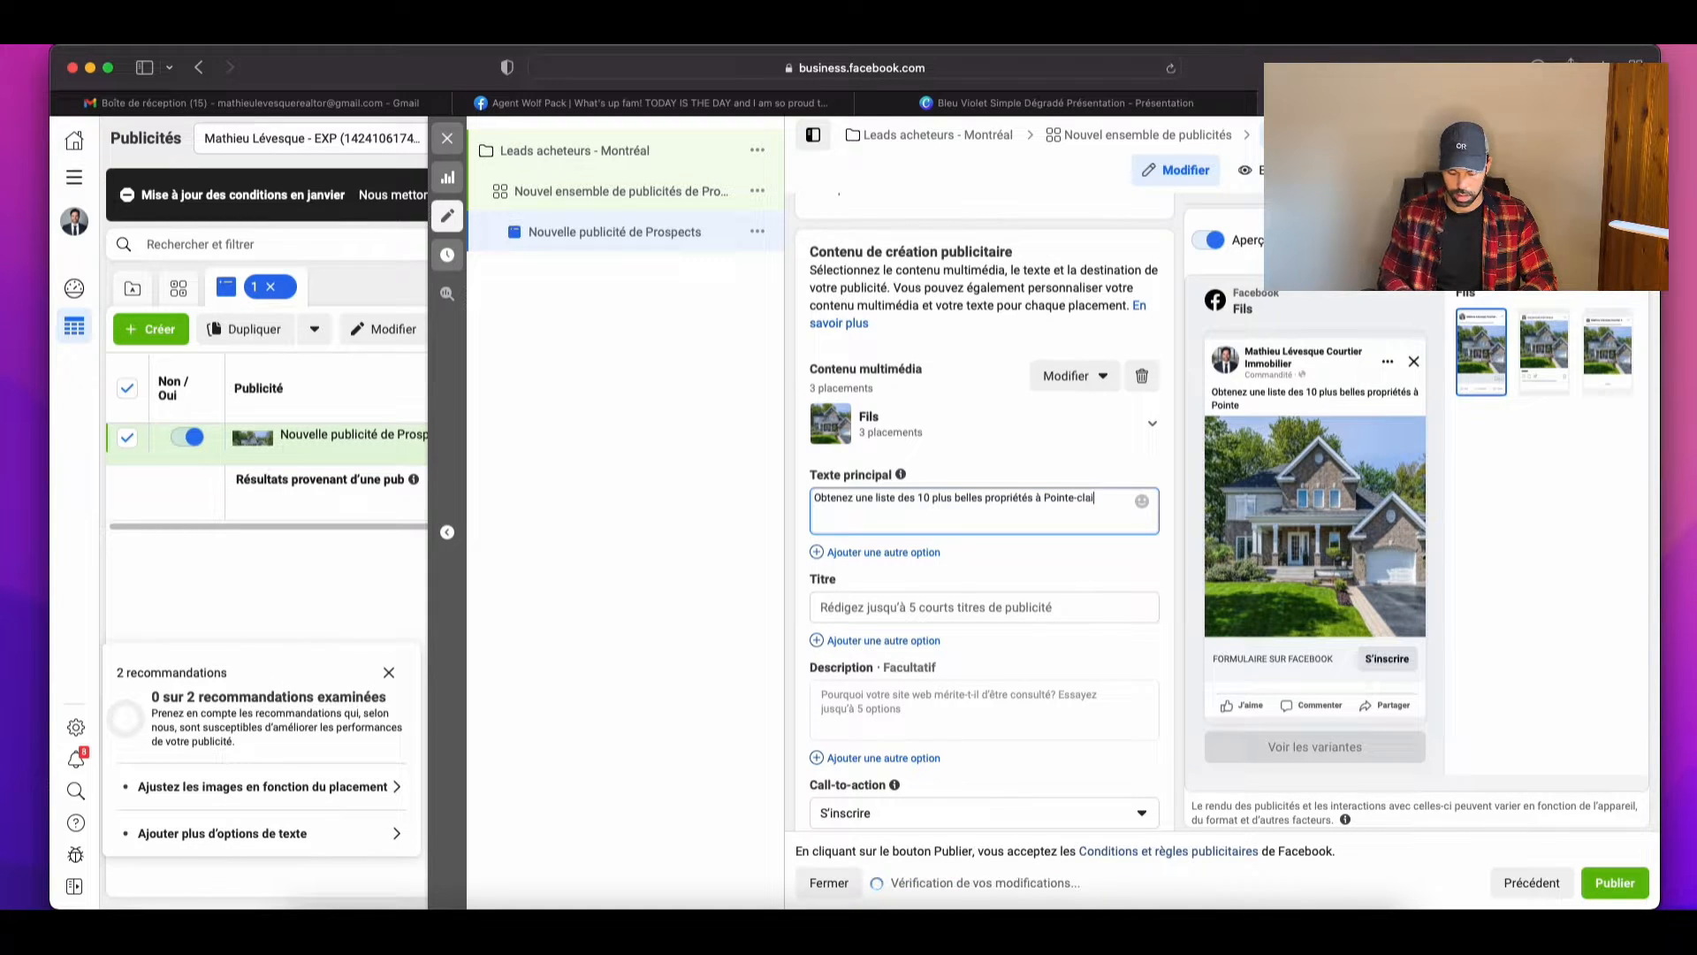
pyautogui.write('re ')
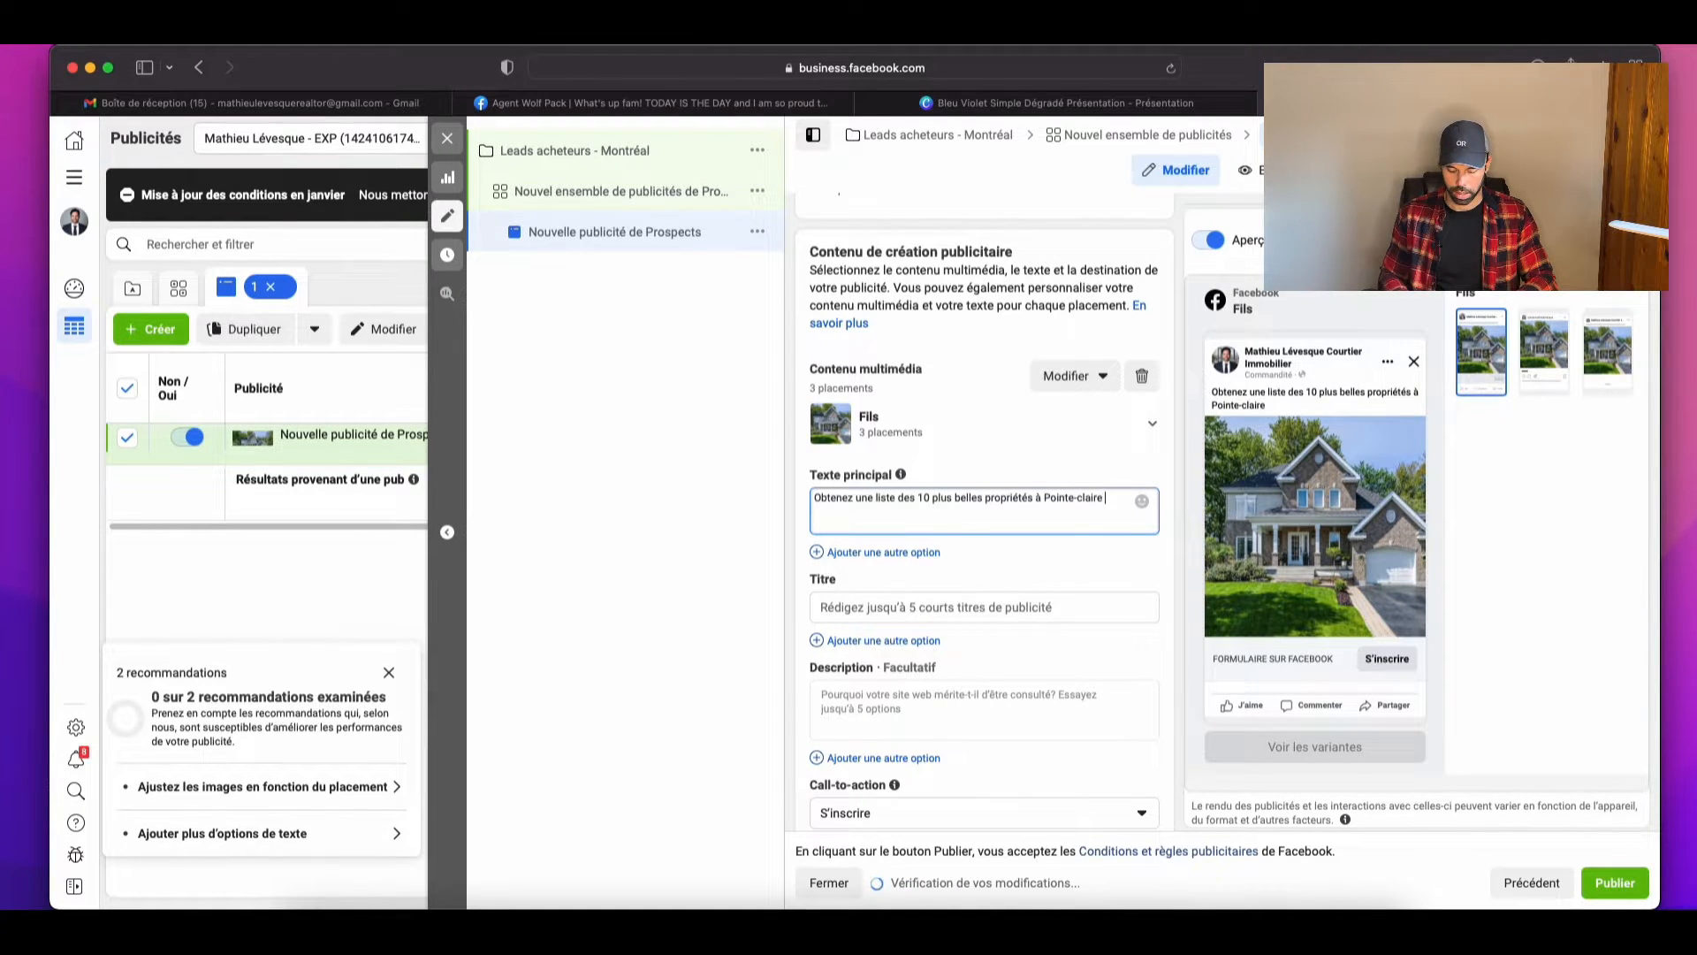
pyautogui.write('entre')
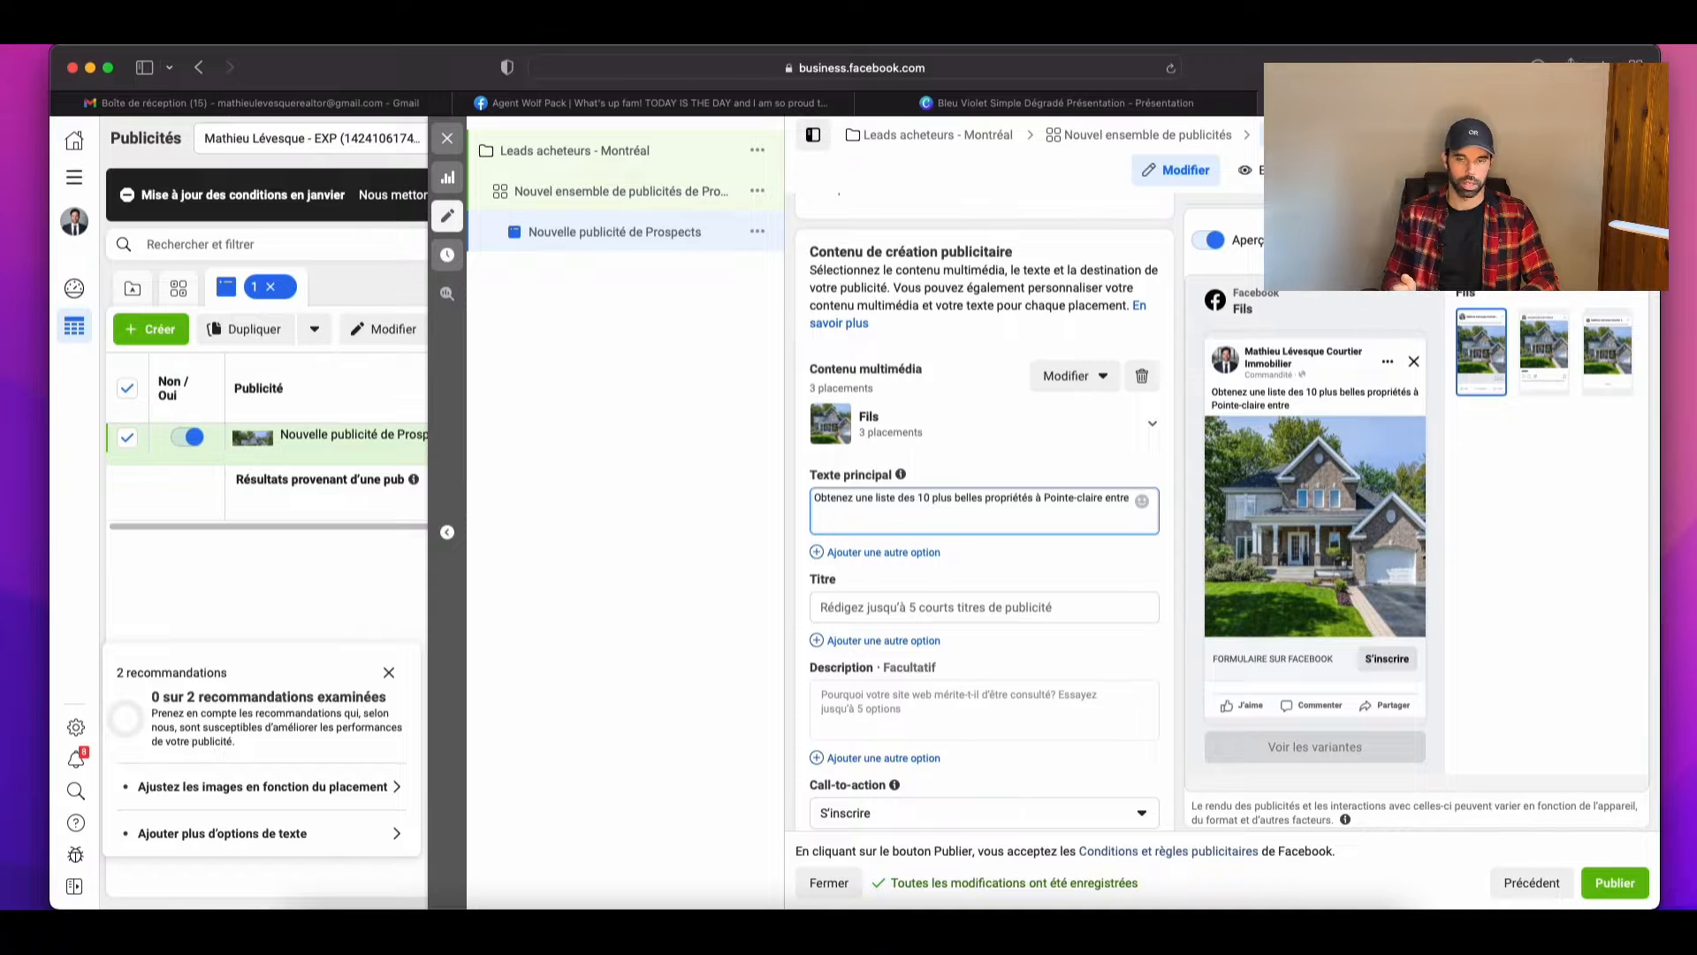
pyautogui.press('BackSpace')
pyautogui.press('BackSpace')
pyautogui.press('BackSpace')
pyautogui.press('BackSpace')
pyautogui.press('BackSpace')
pyautogui.press('BackSpace')
pyautogui.press('BackSpace')
pyautogui.press('BackSpace')
pyautogui.press('BackSpace')
pyautogui.press('BackSpace')
pyautogui.press('BackSpace')
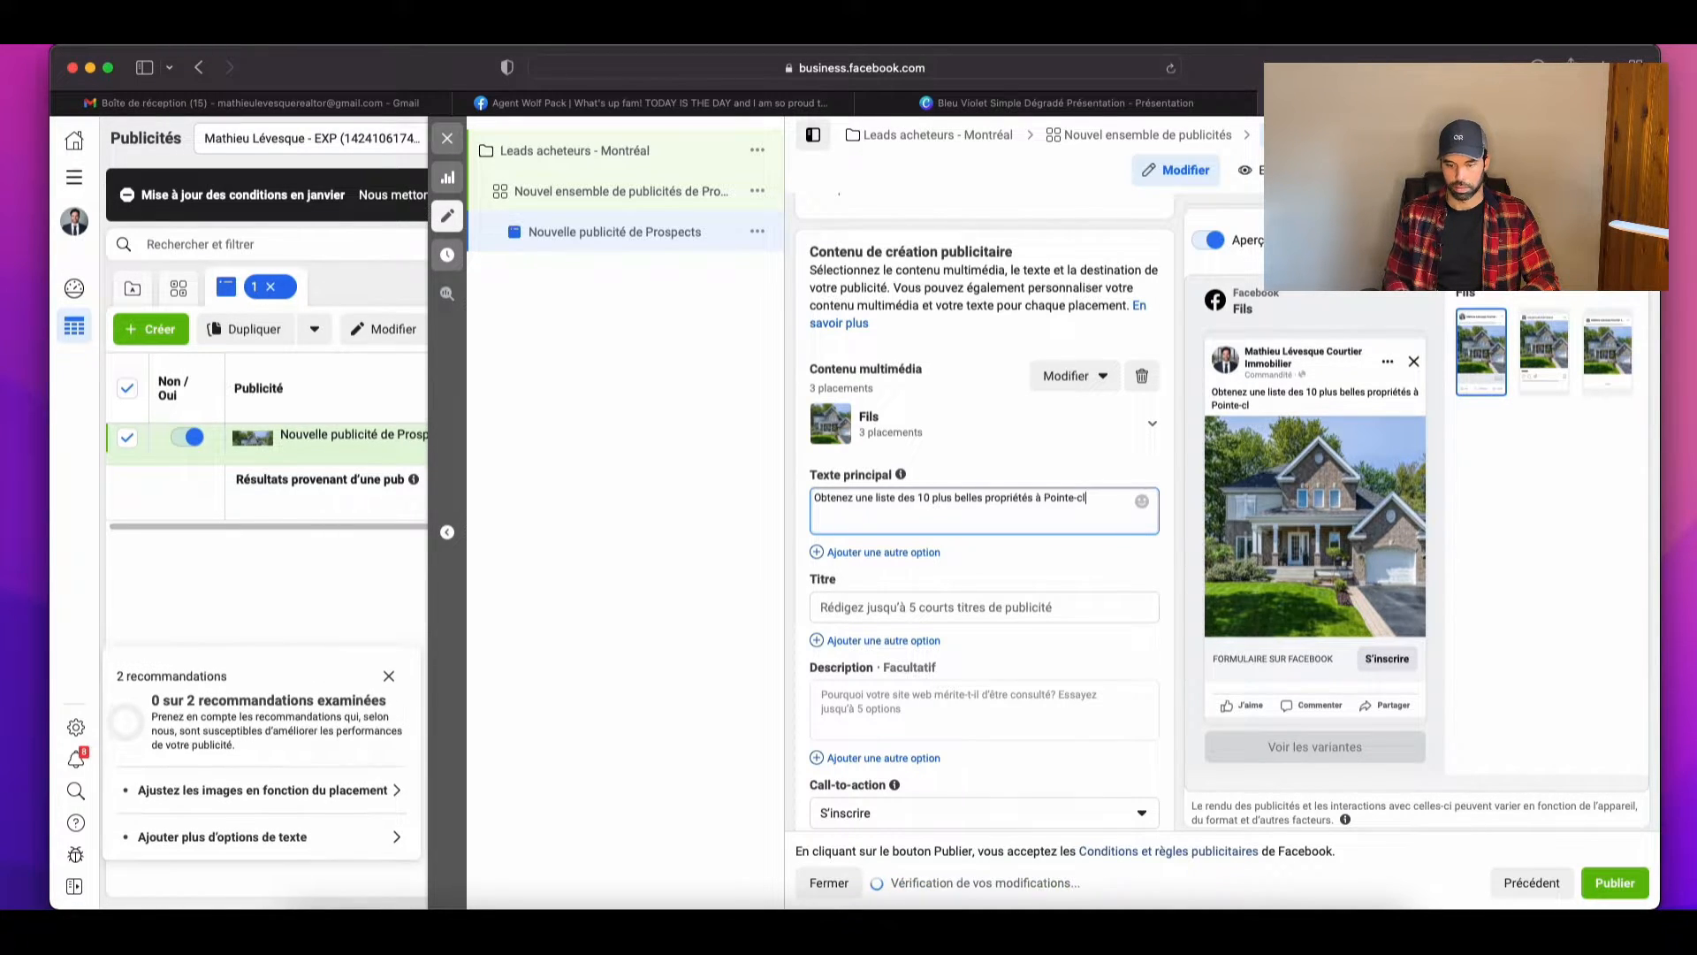
pyautogui.write('aire')
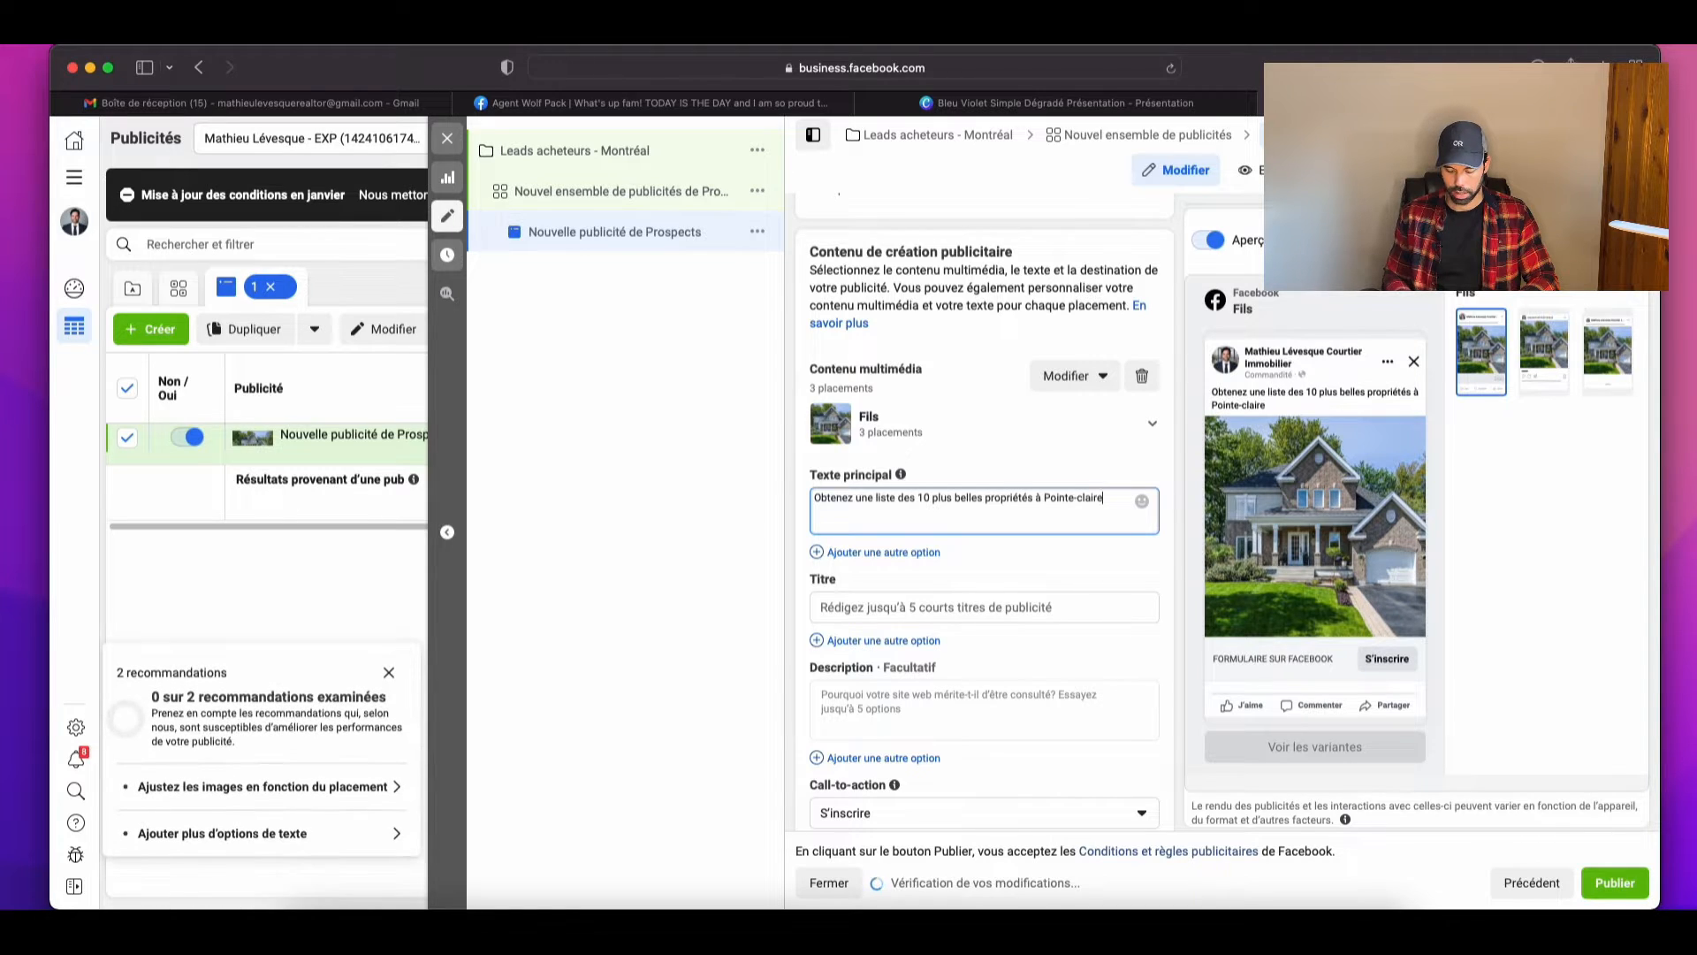
# Step: Complete the first sentence of the primary text with the price limit "sous 750 000$."
pyautogui.write(' sous ')
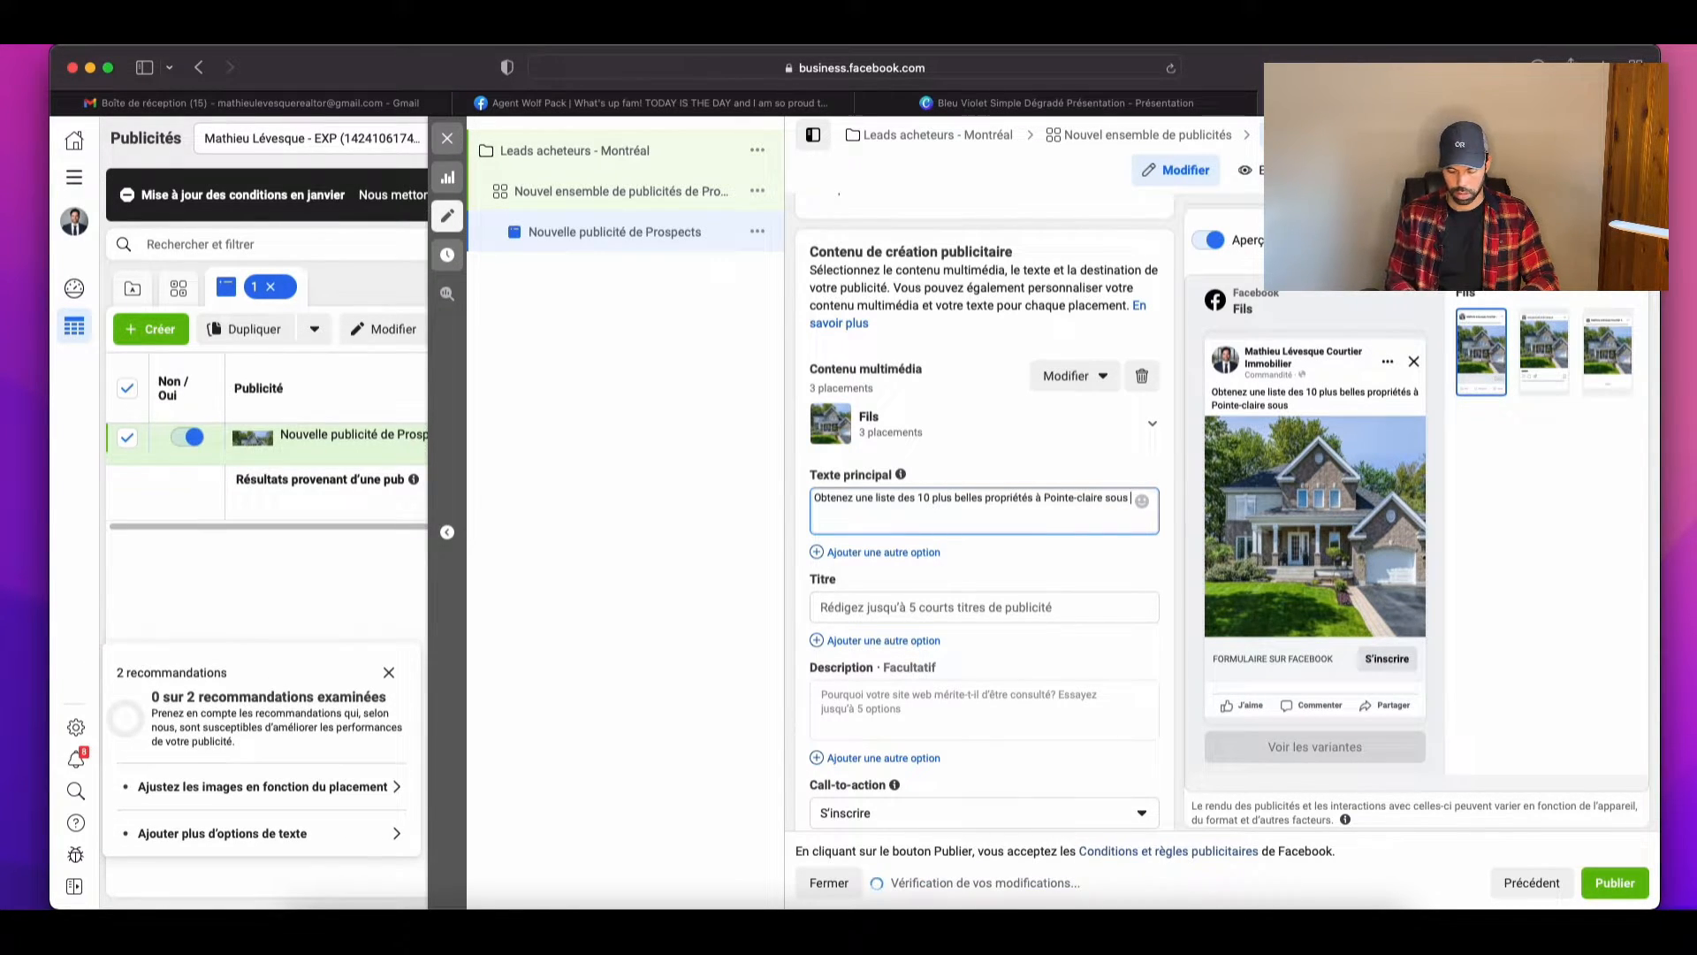
pyautogui.write('750 000')
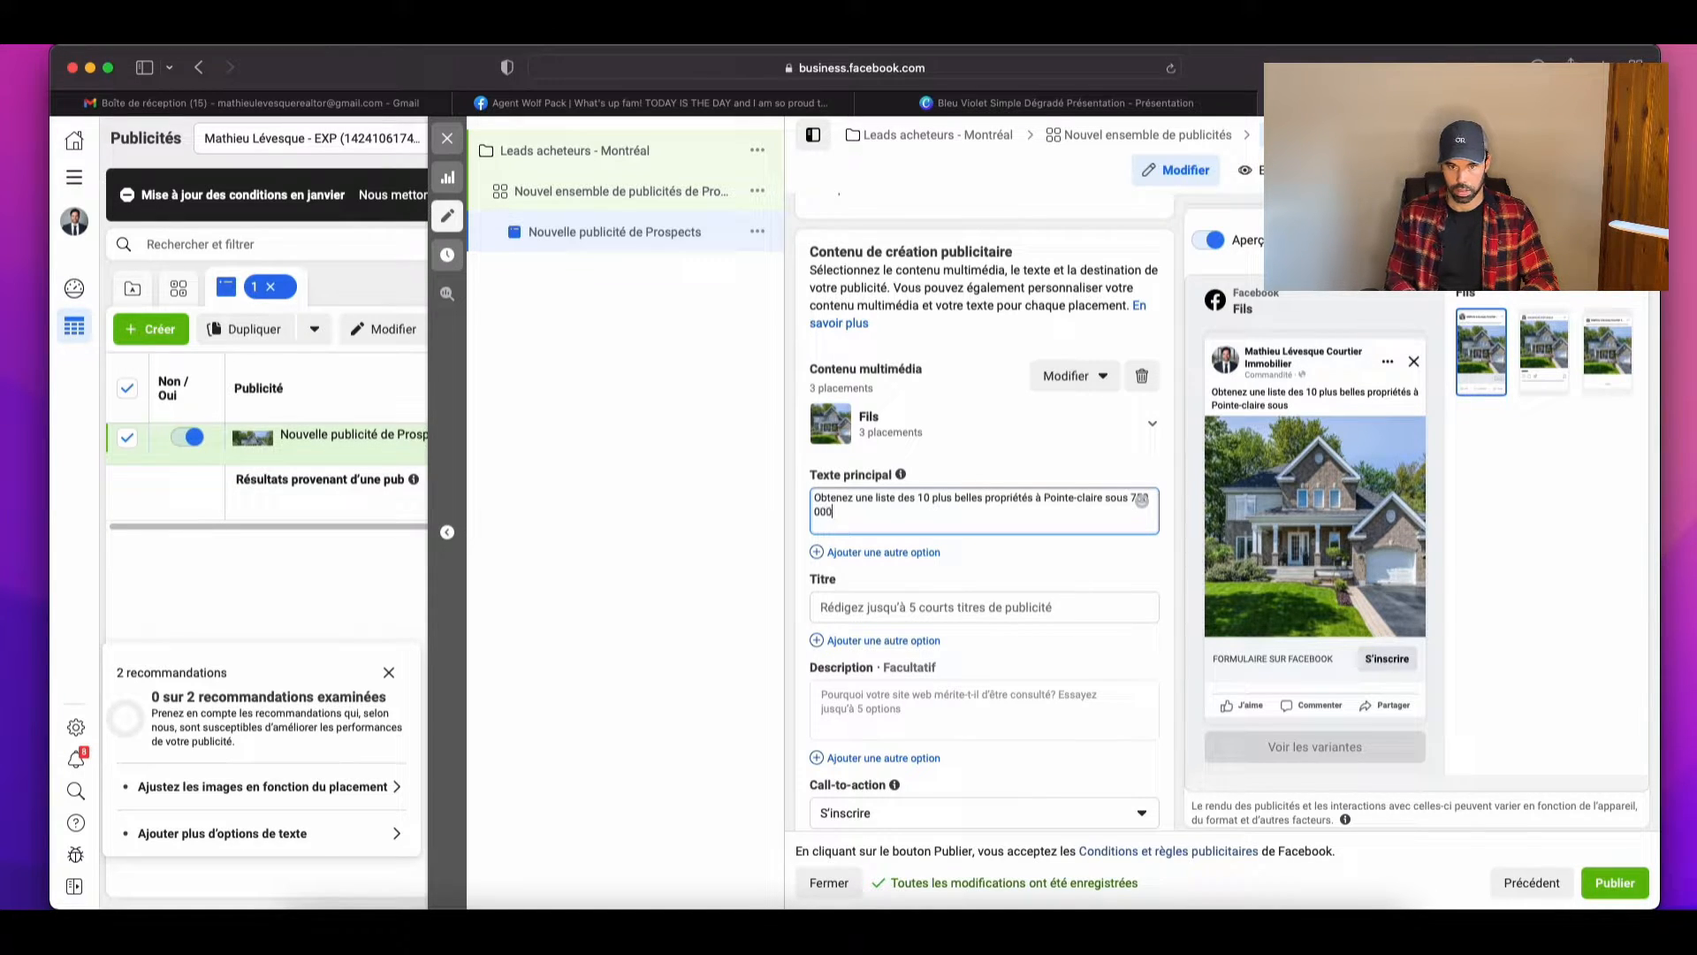
pyautogui.write('$')
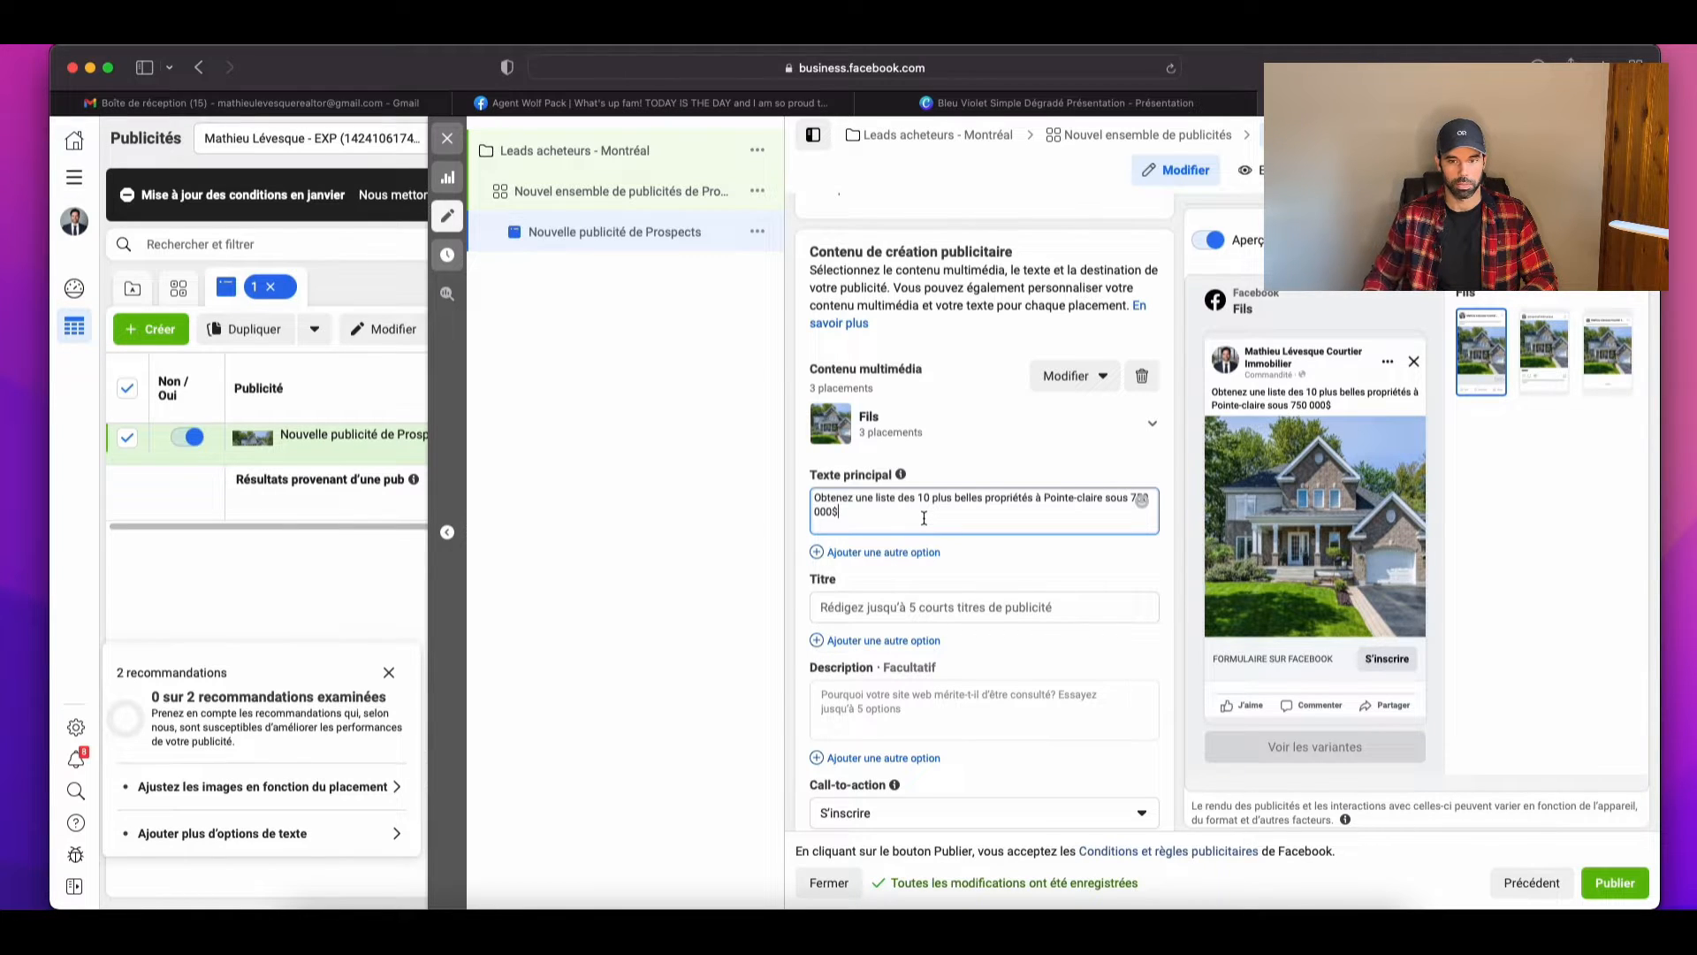
pyautogui.write('000$')
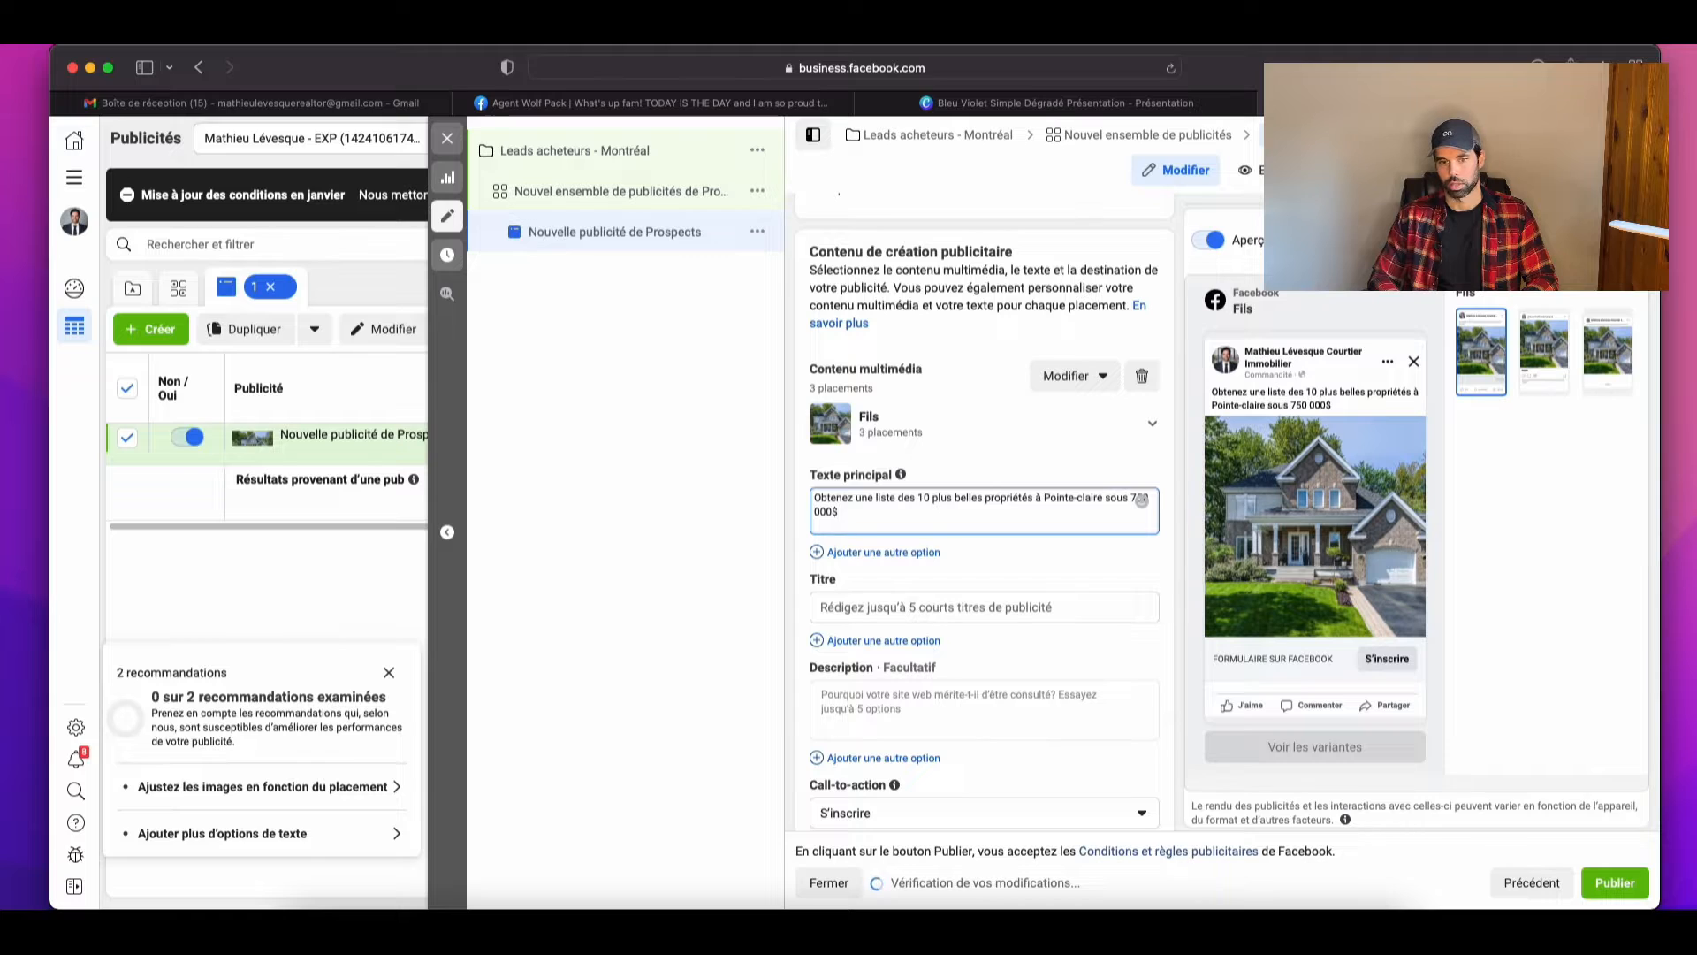
pyautogui.write('.')
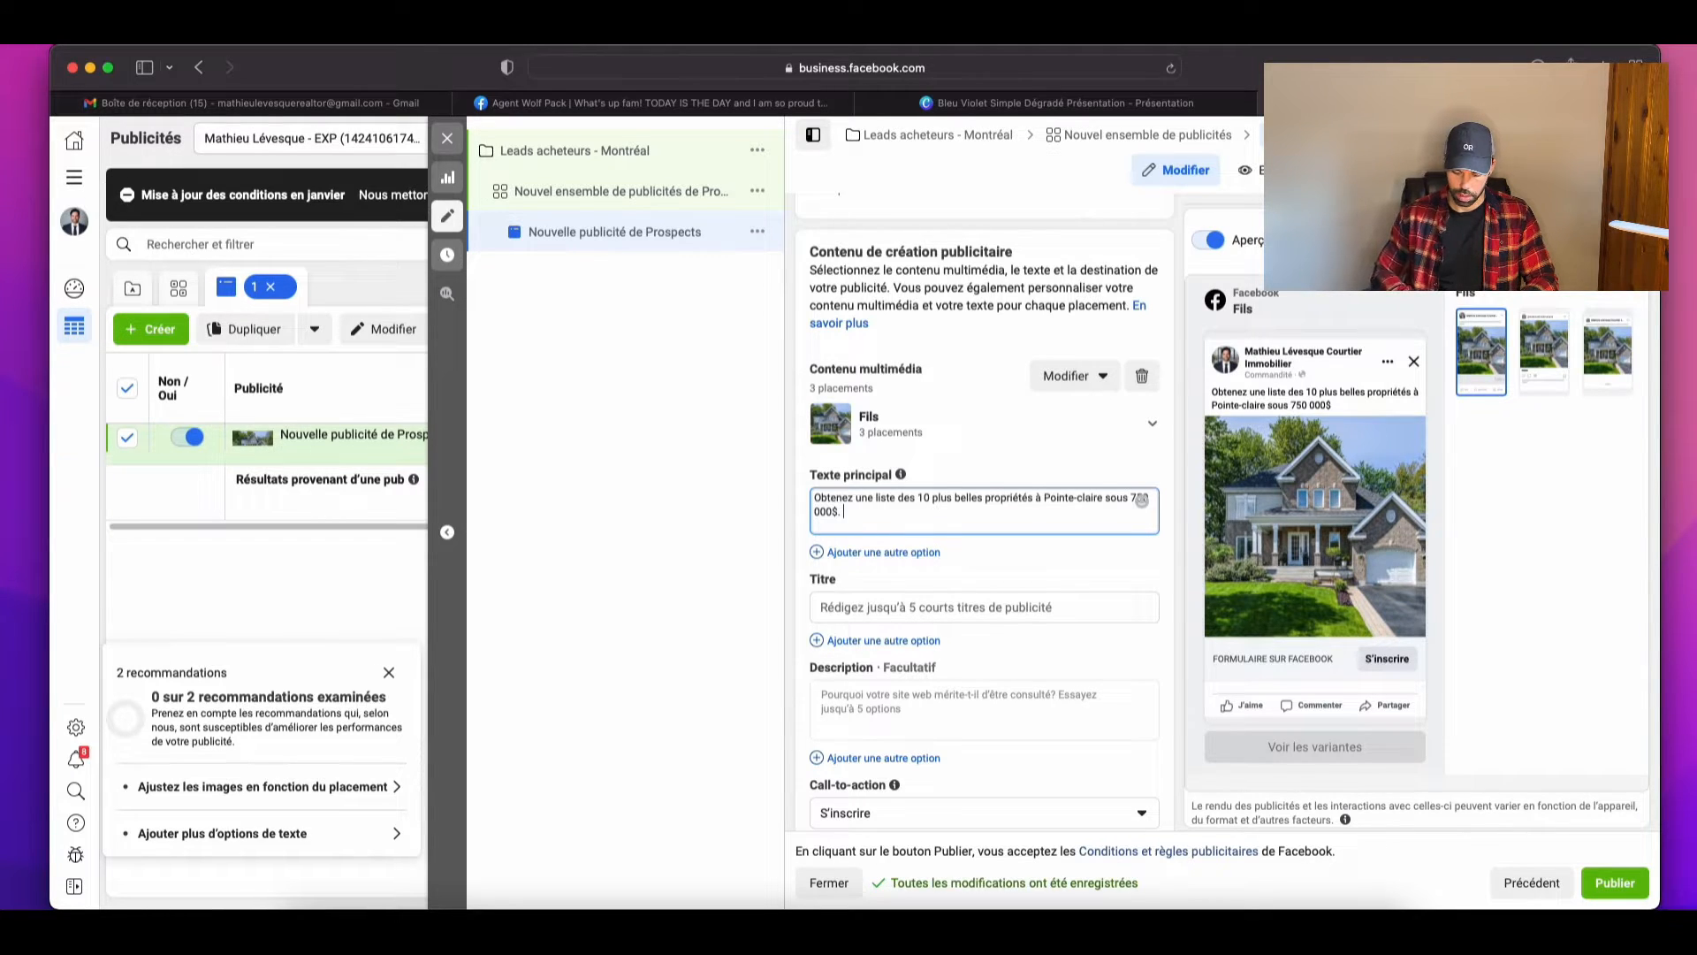
# Step: Add the sentence "Incluant les reprise de fiances et les successions." to the primary text, correcting the spelling of "successions"
pyautogui.write(' Incluant ')
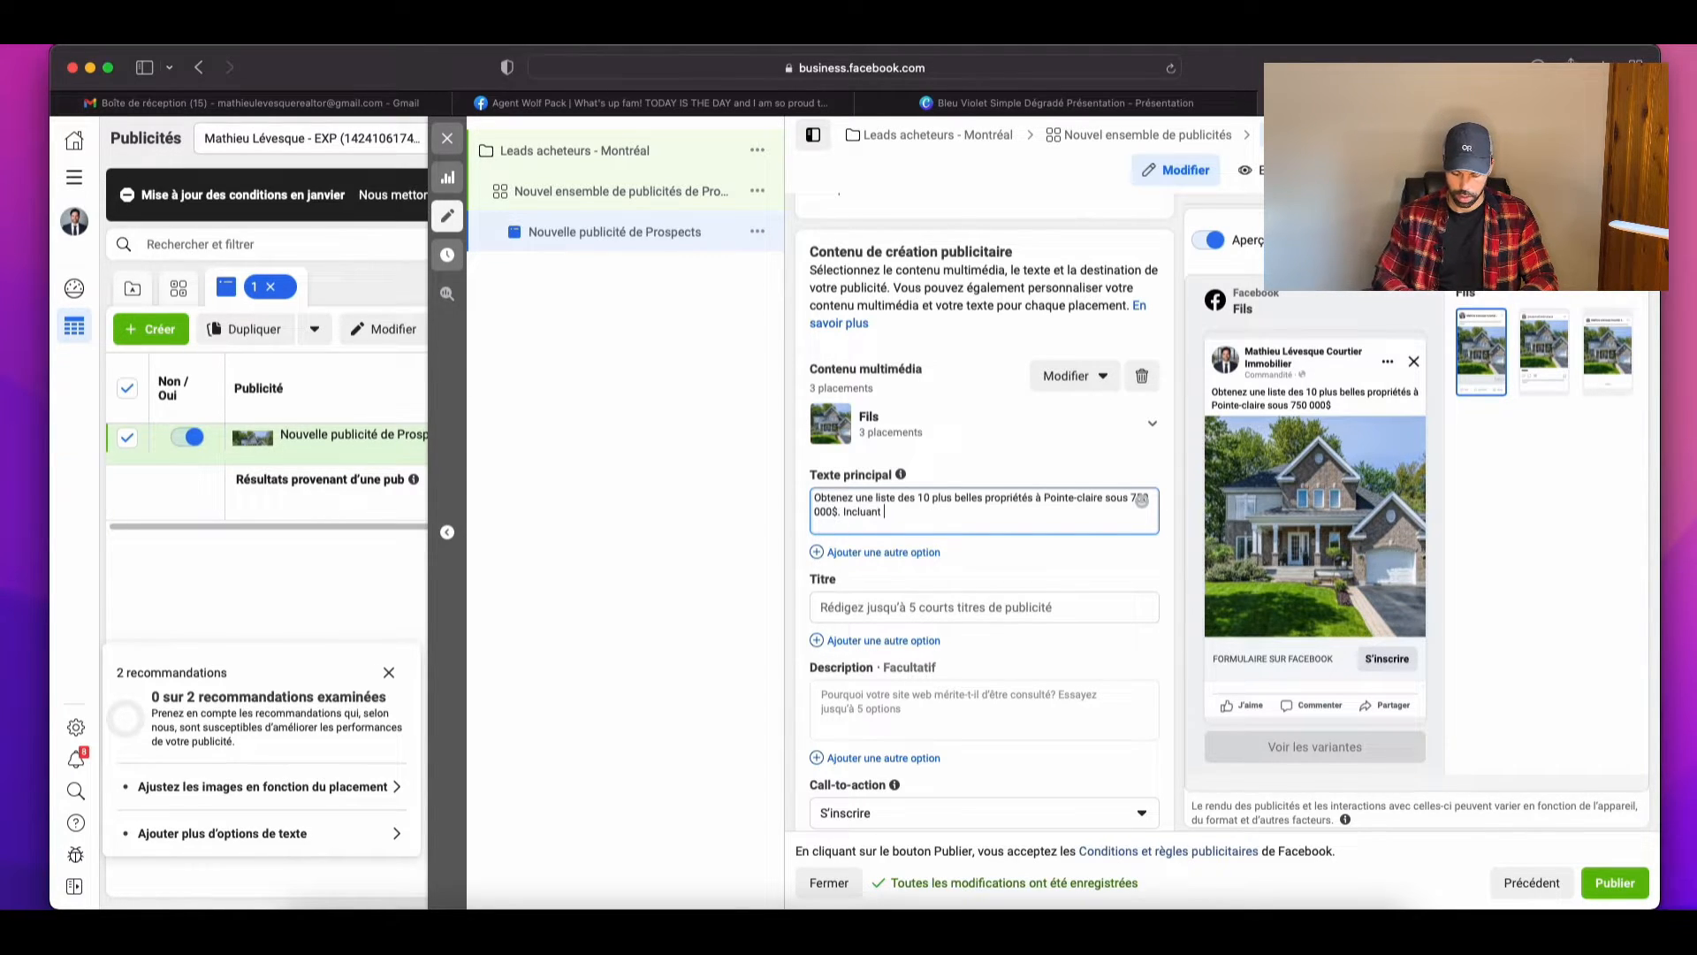
pyautogui.write('les reprise d')
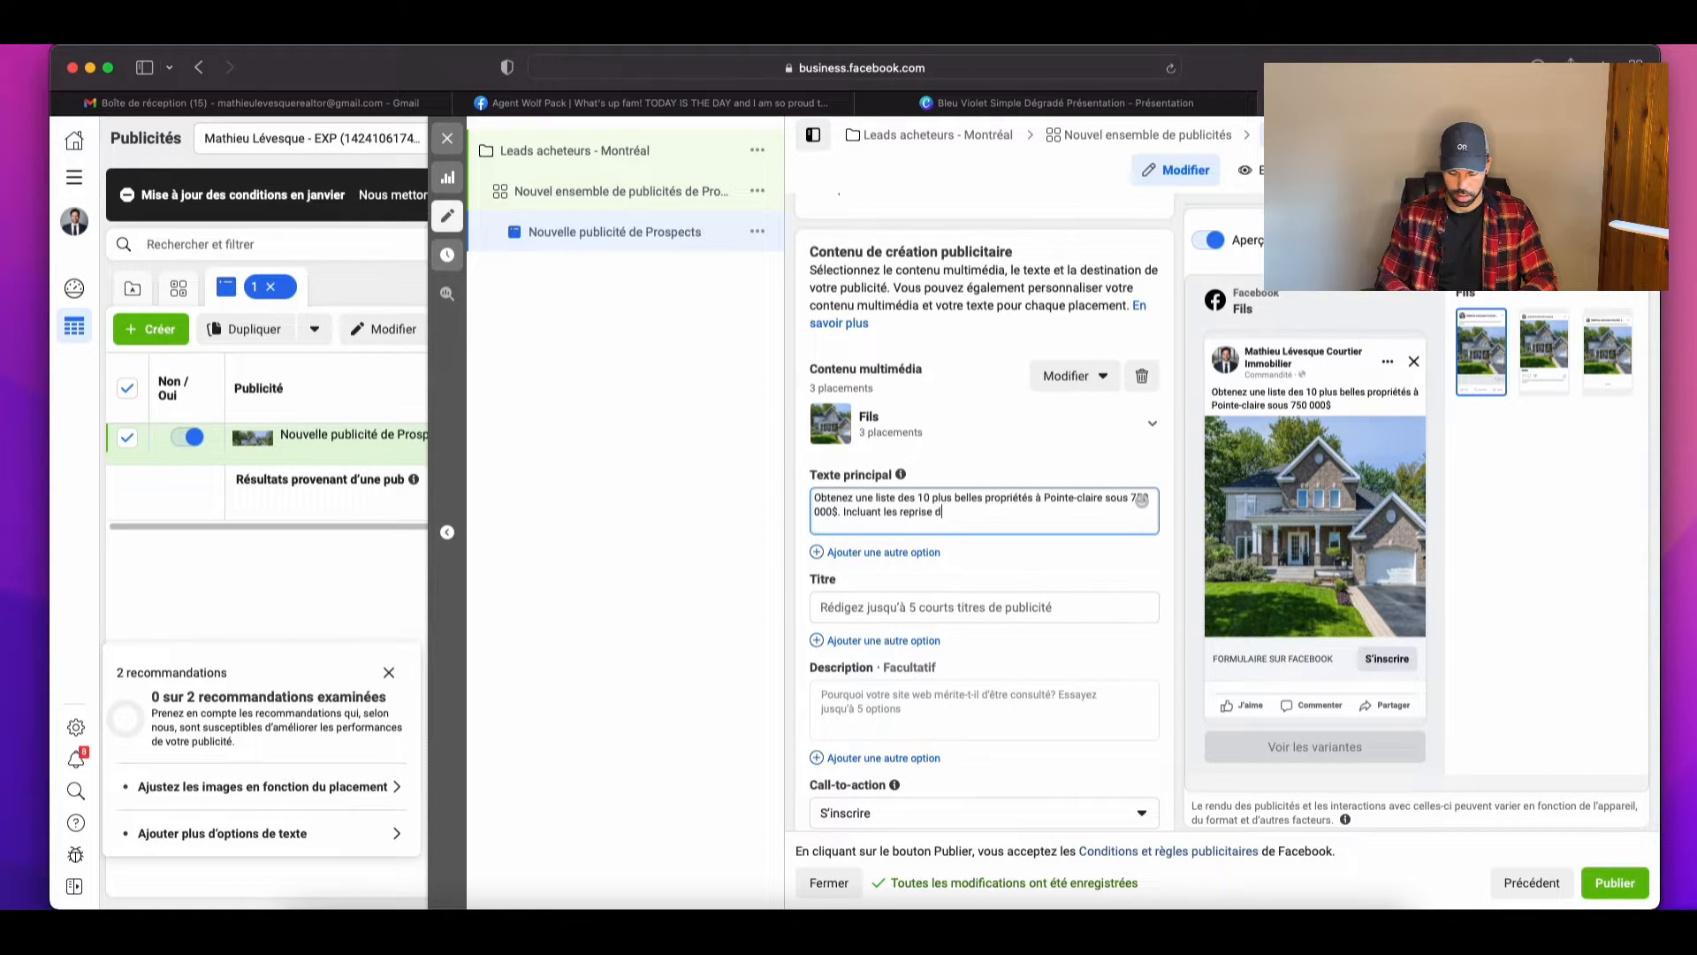
pyautogui.write('e fiances')
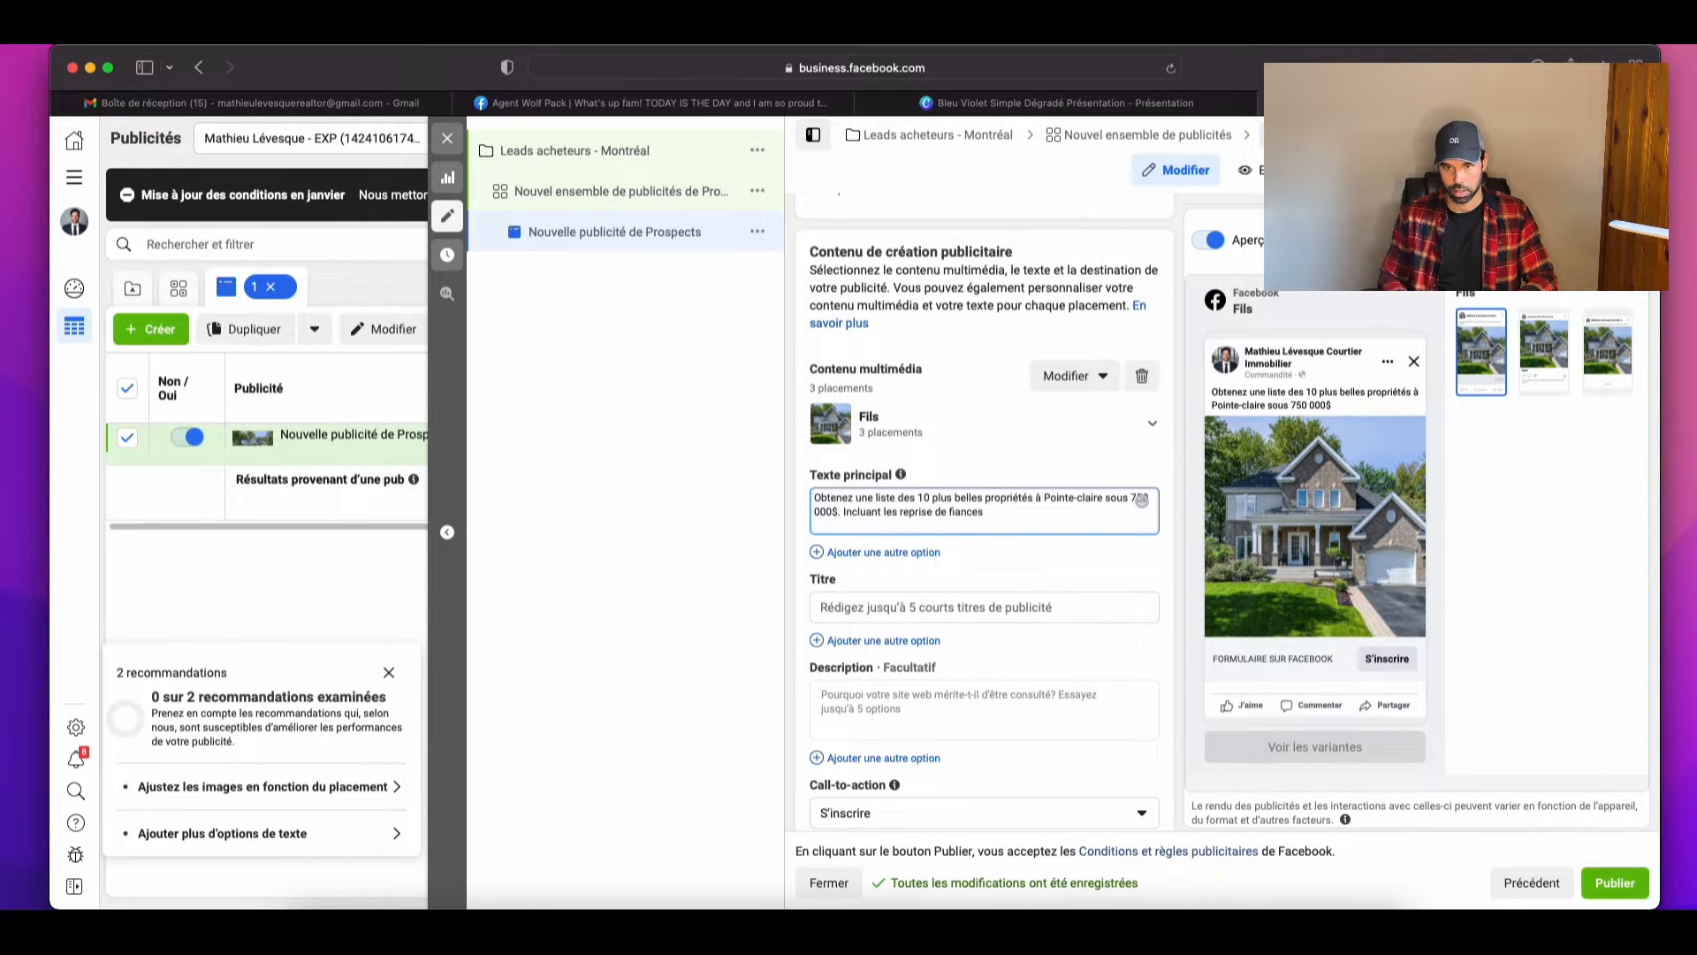
pyautogui.write(' et les su')
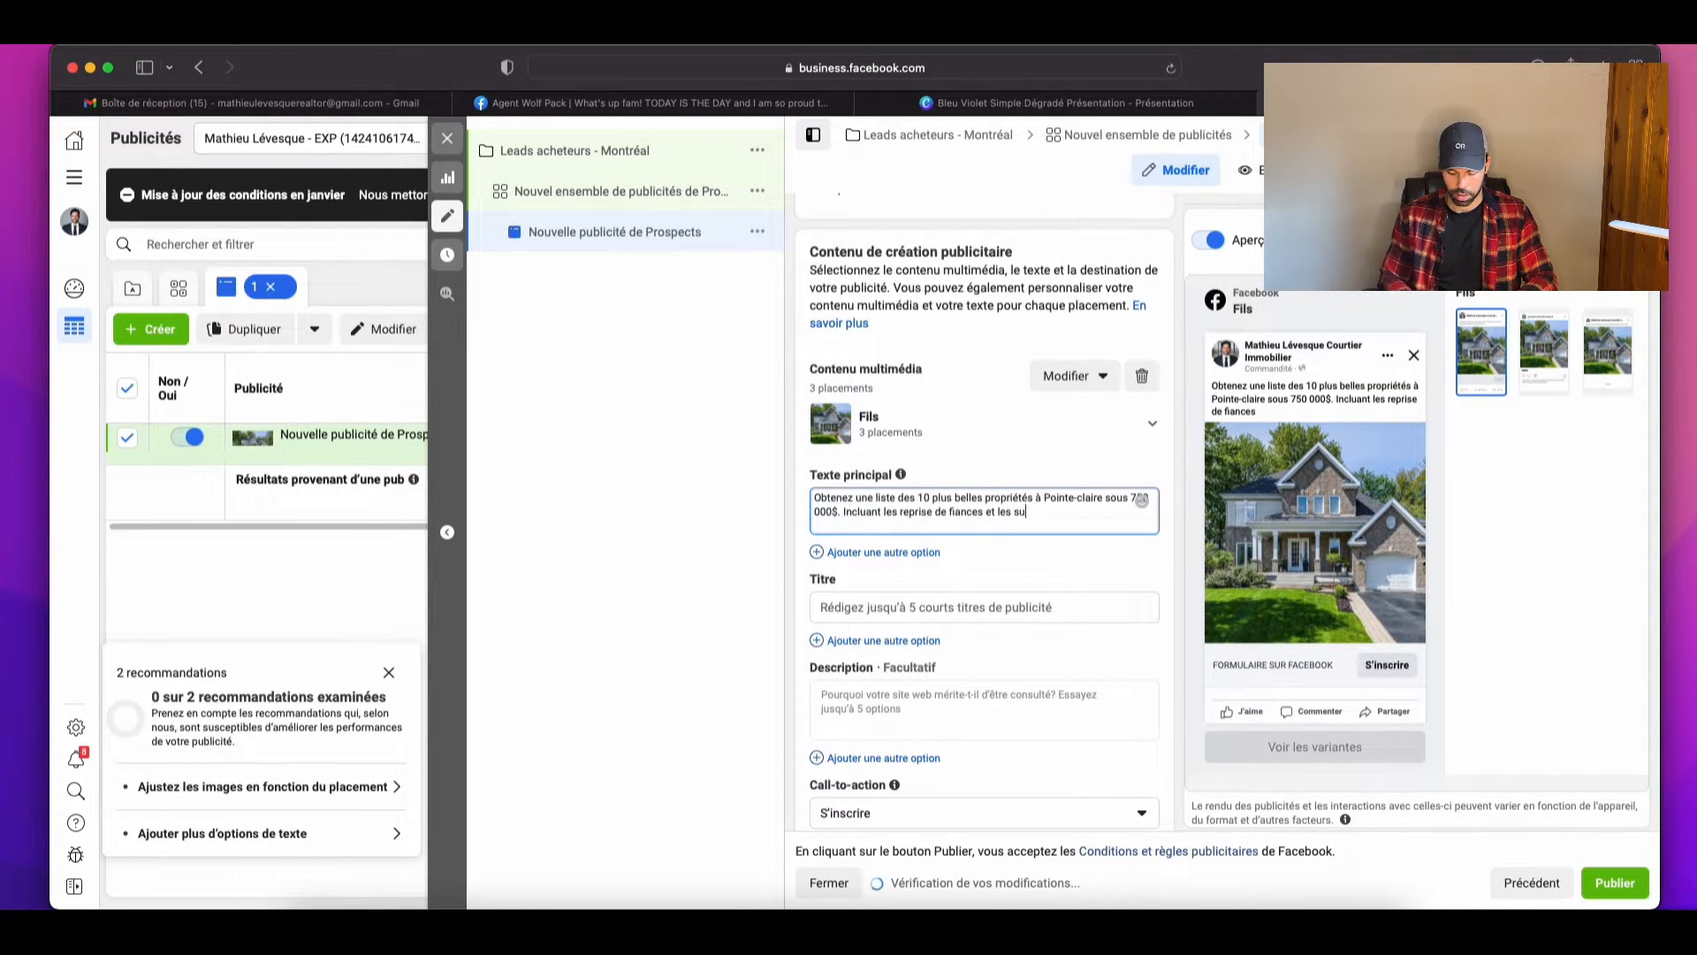
pyautogui.write('ccesions')
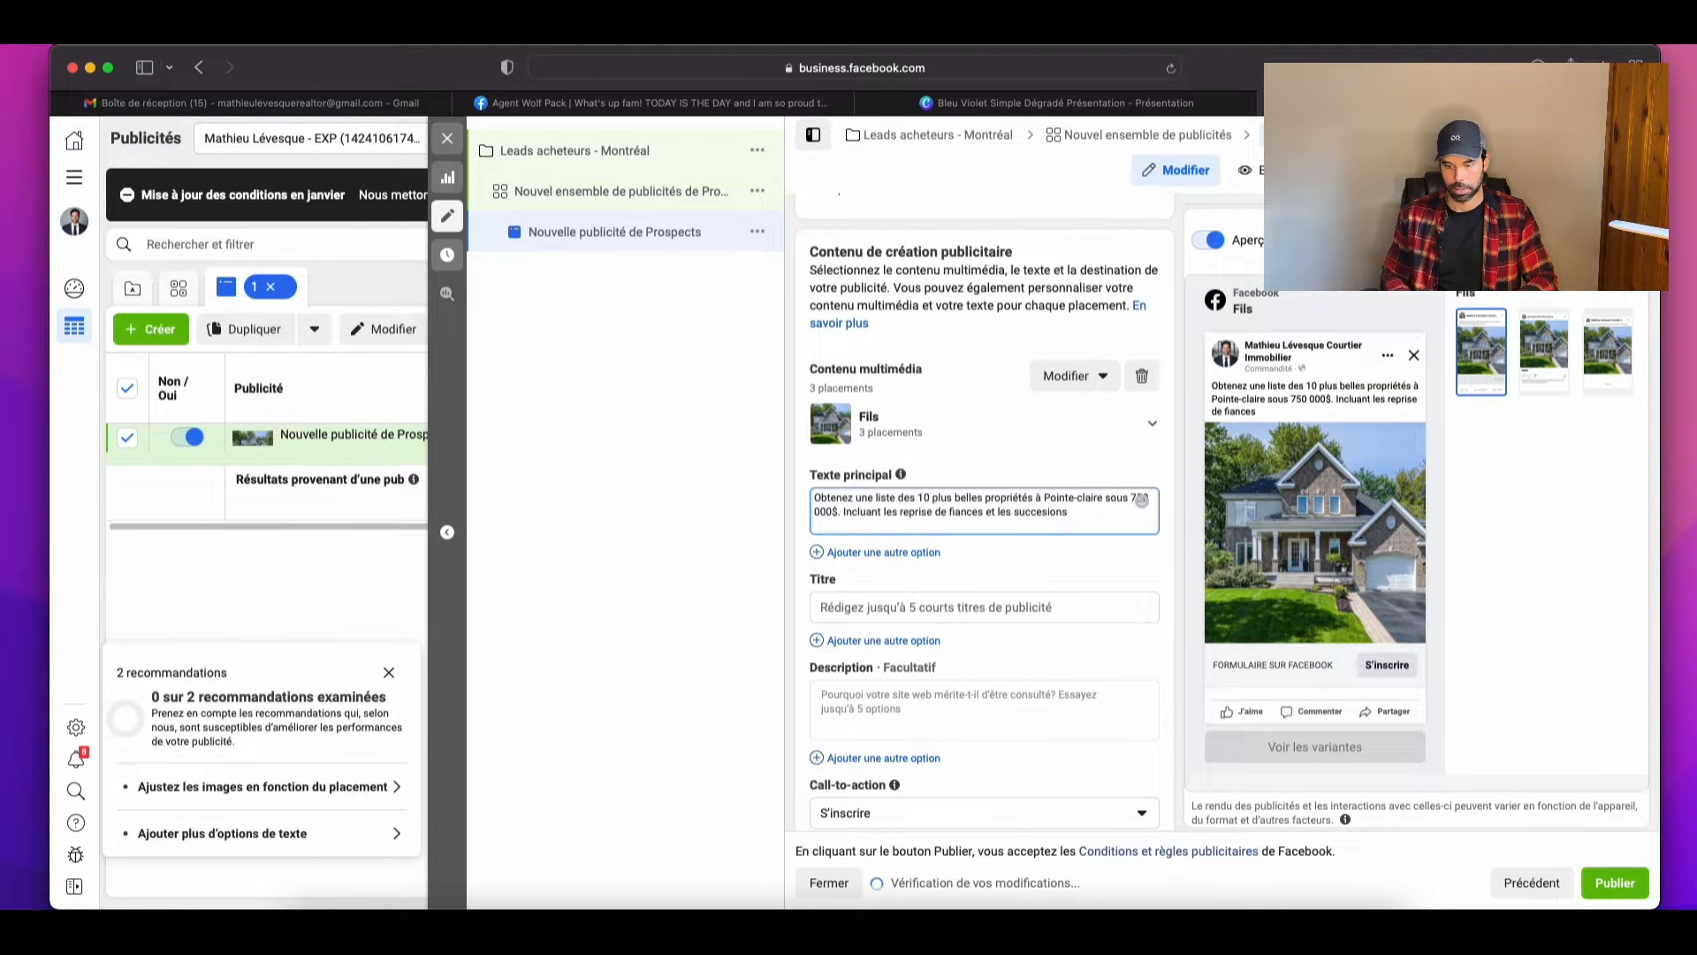
pyautogui.write('.')
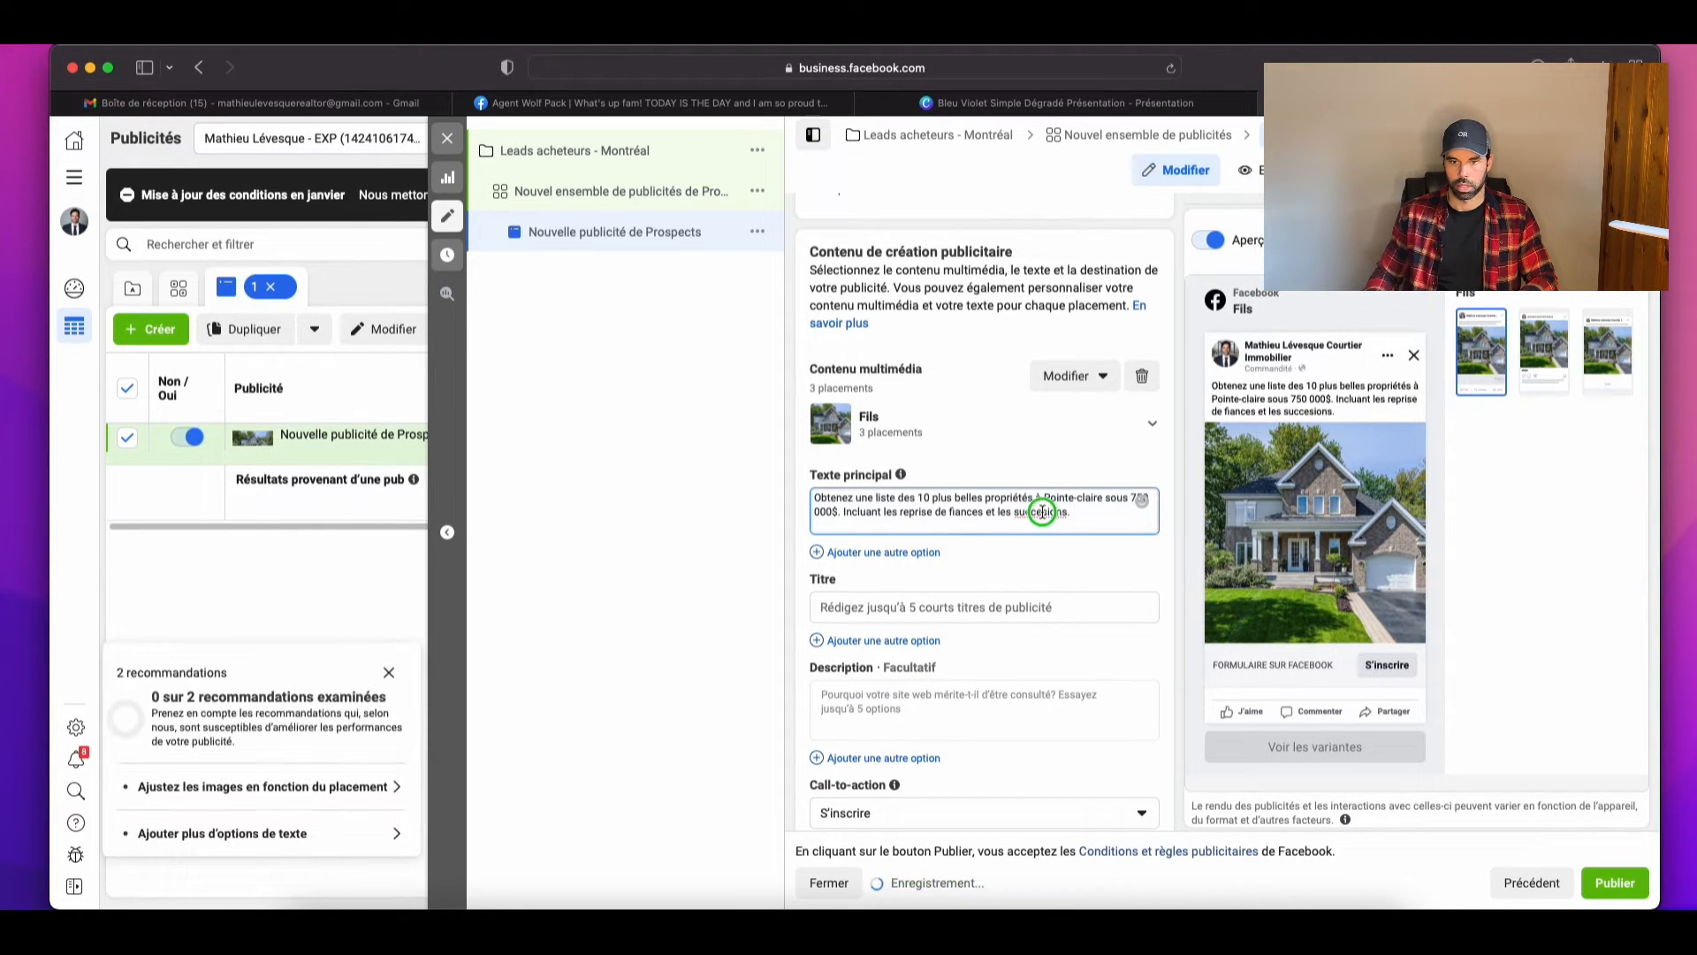
pyautogui.rightClick(1052, 513)
pyautogui.click(1061, 513)
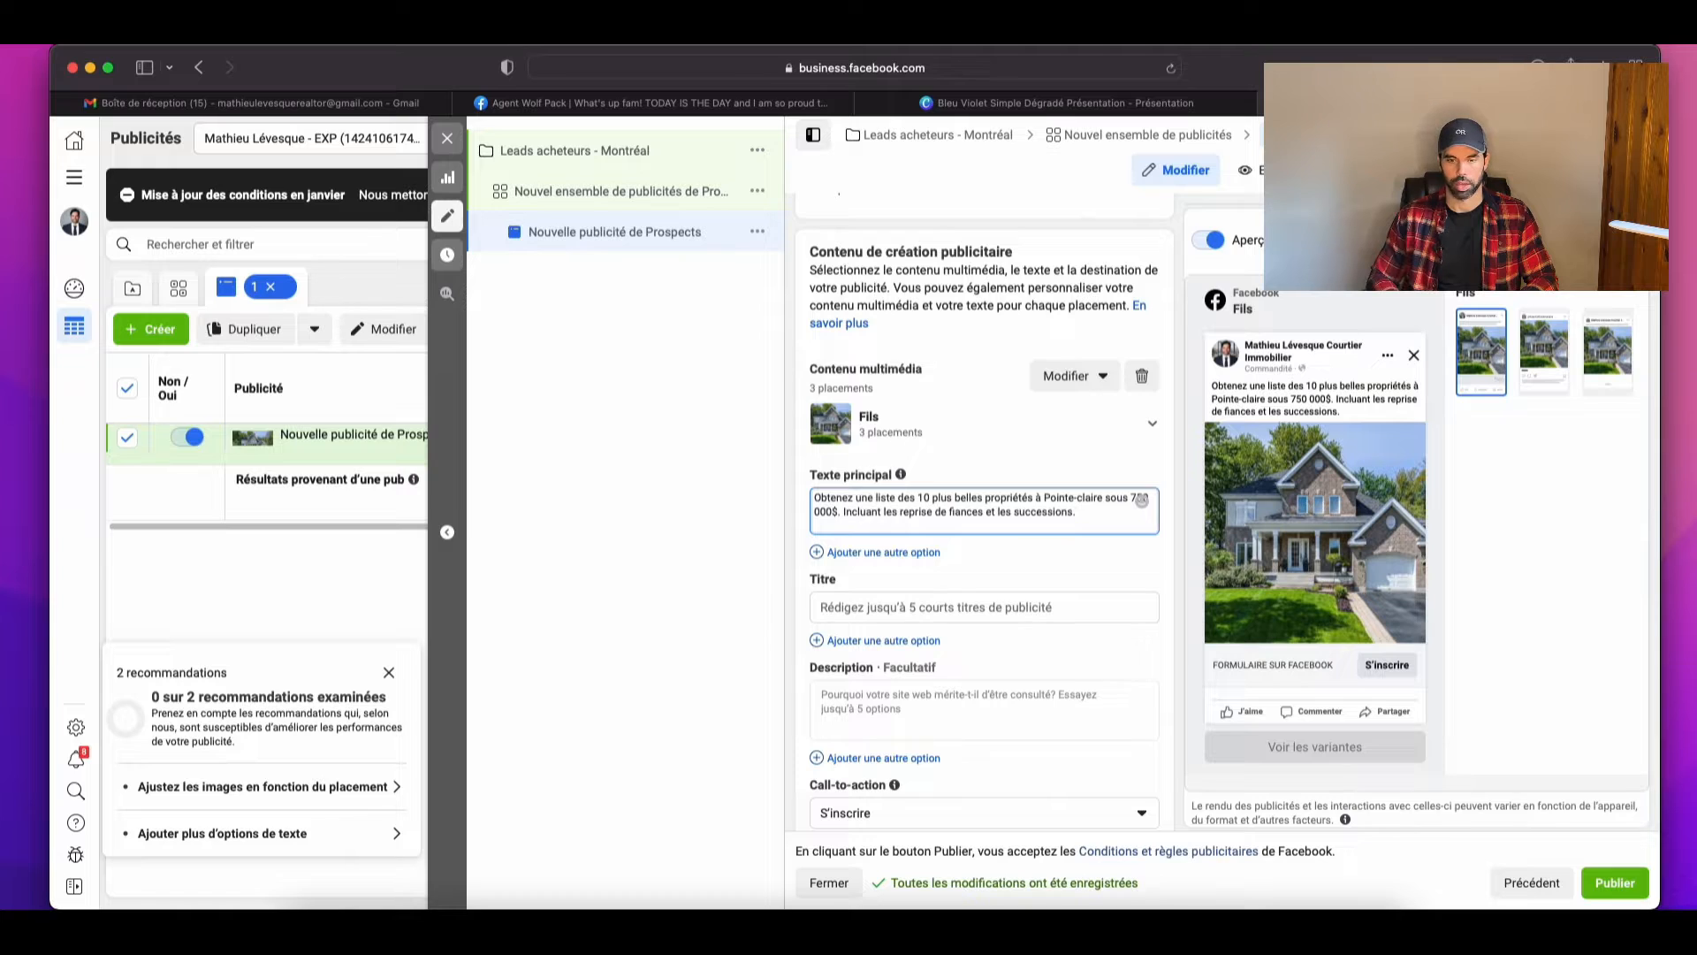
pyautogui.click(1033, 608)
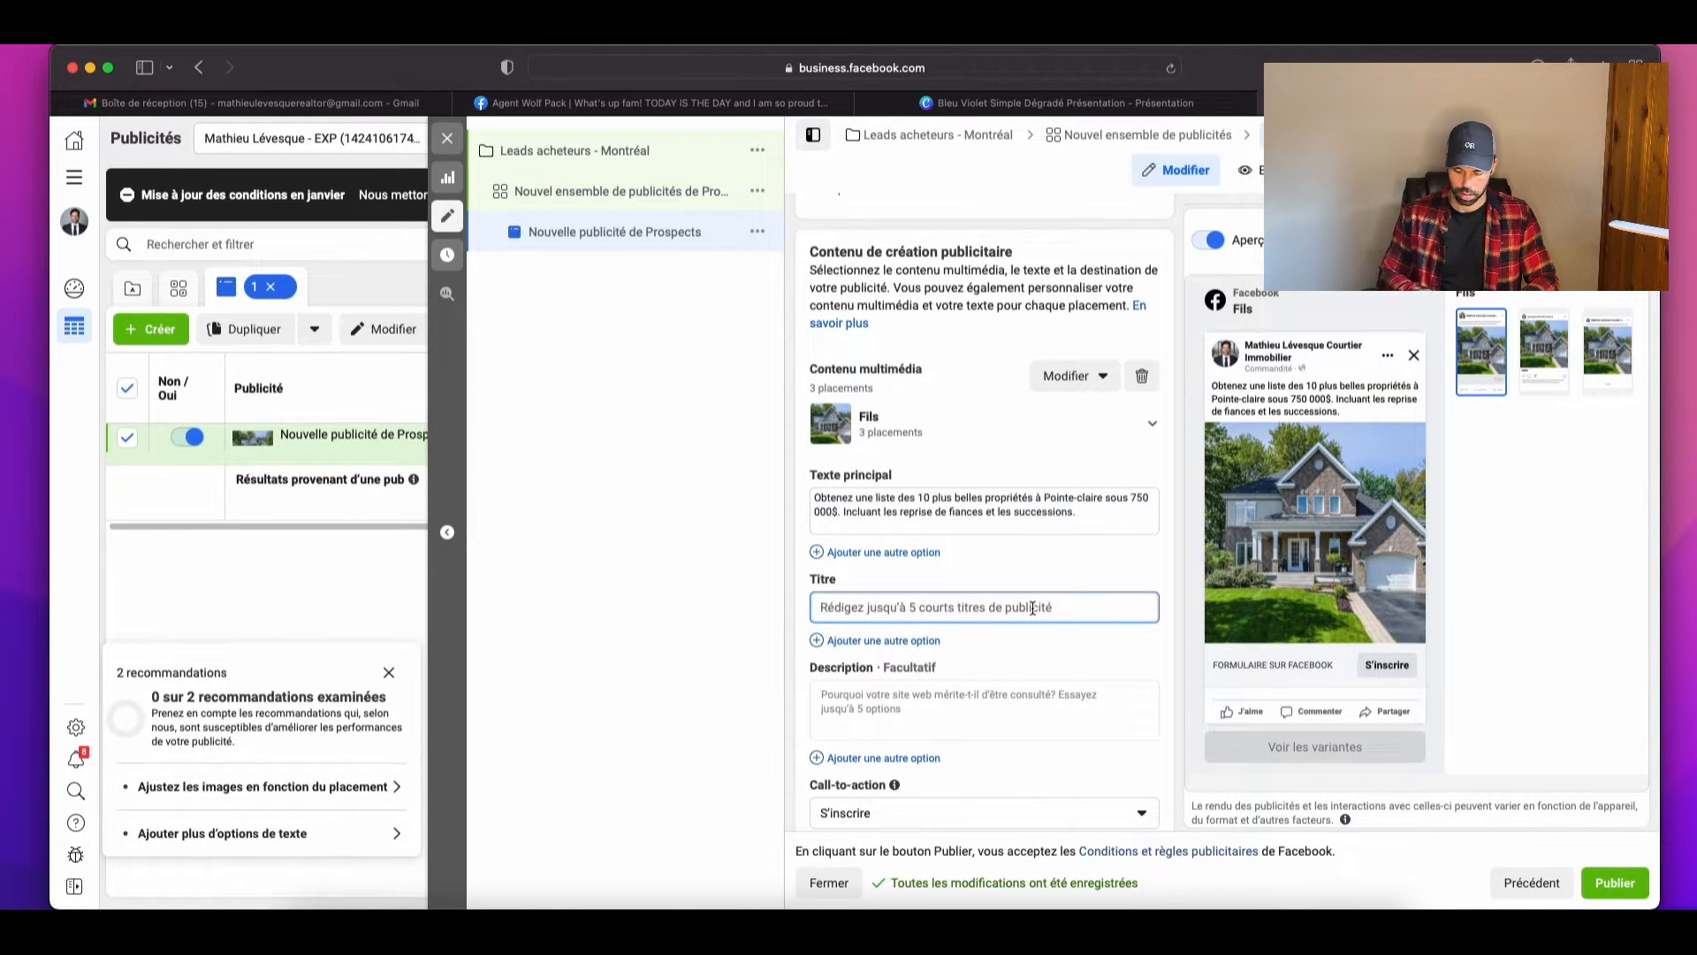
pyautogui.write('Liste')
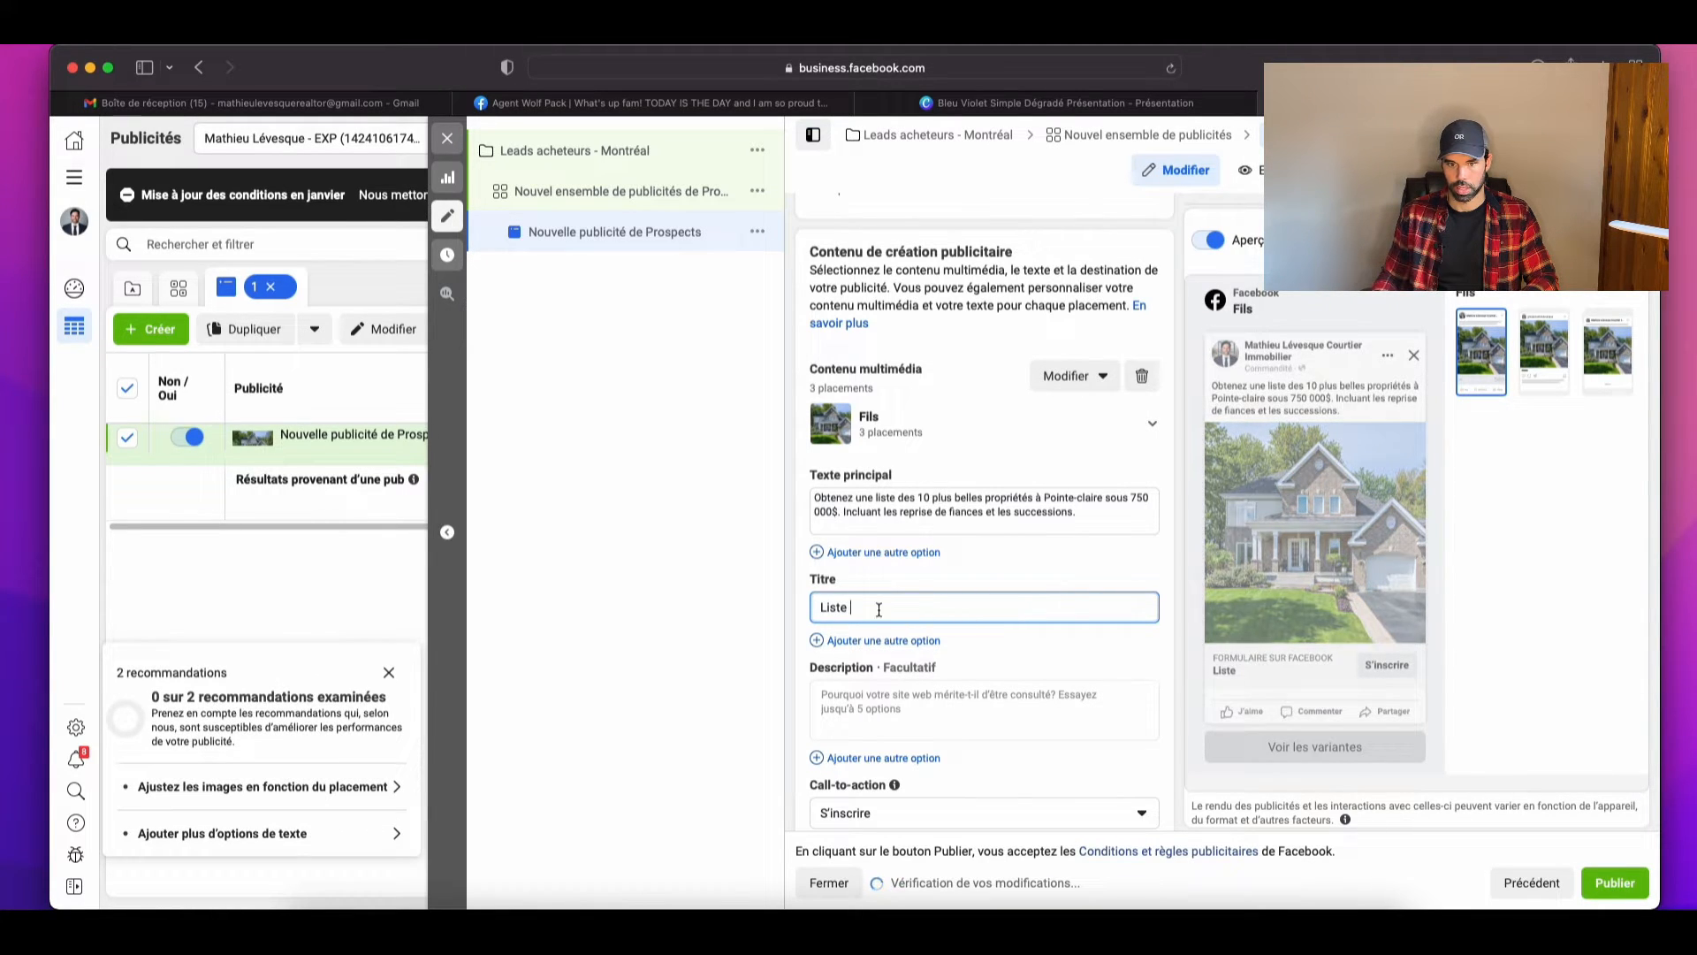
pyautogui.write(' GR')
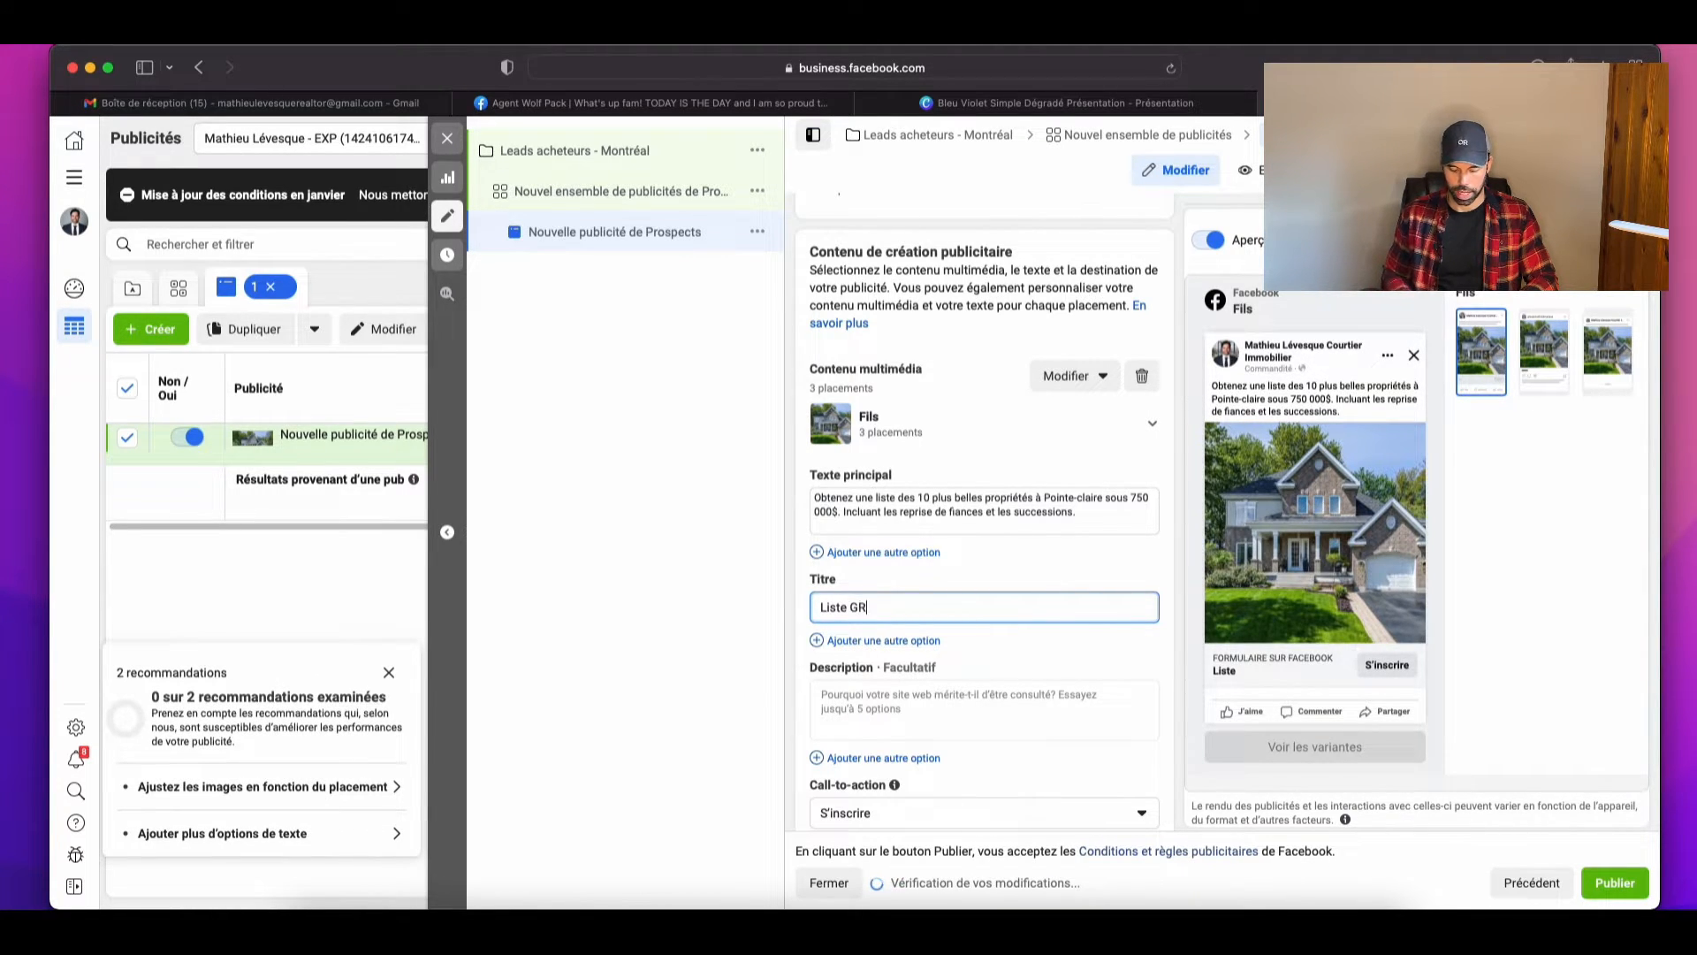
pyautogui.write('ATUITE')
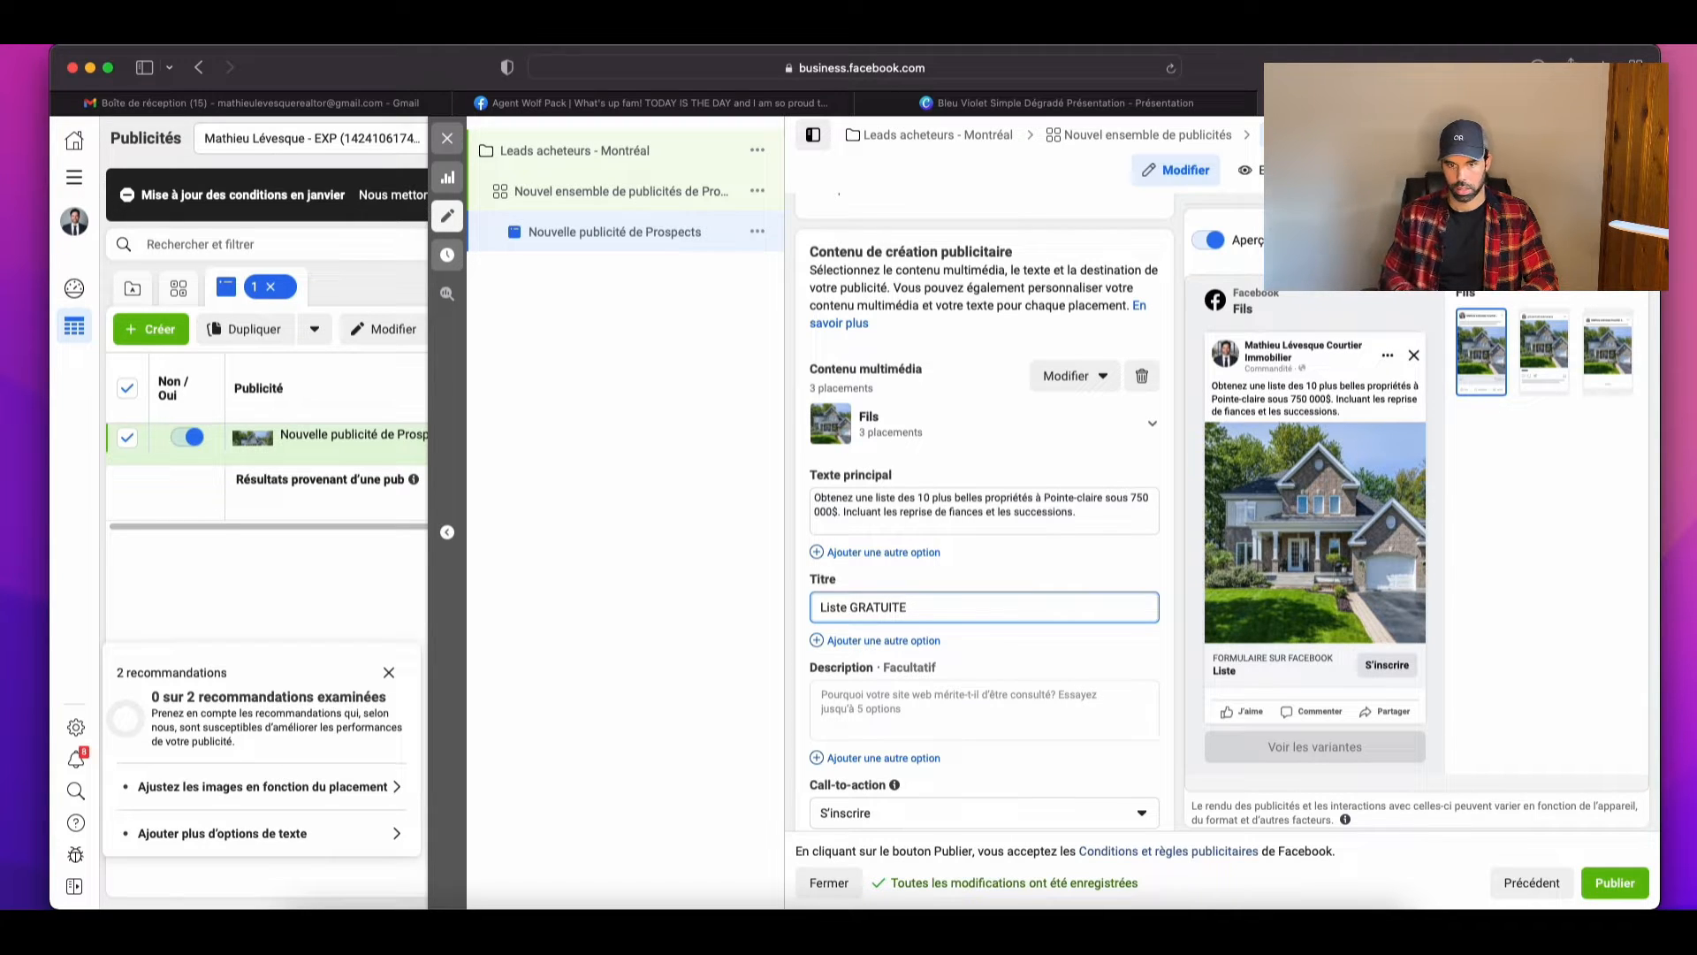
pyautogui.press('BackSpace')
pyautogui.press('BackSpace')
pyautogui.press('BackSpace')
pyautogui.press('BackSpace')
pyautogui.press('BackSpace')
pyautogui.press('BackSpace')
pyautogui.press('BackSpace')
pyautogui.press('BackSpace')
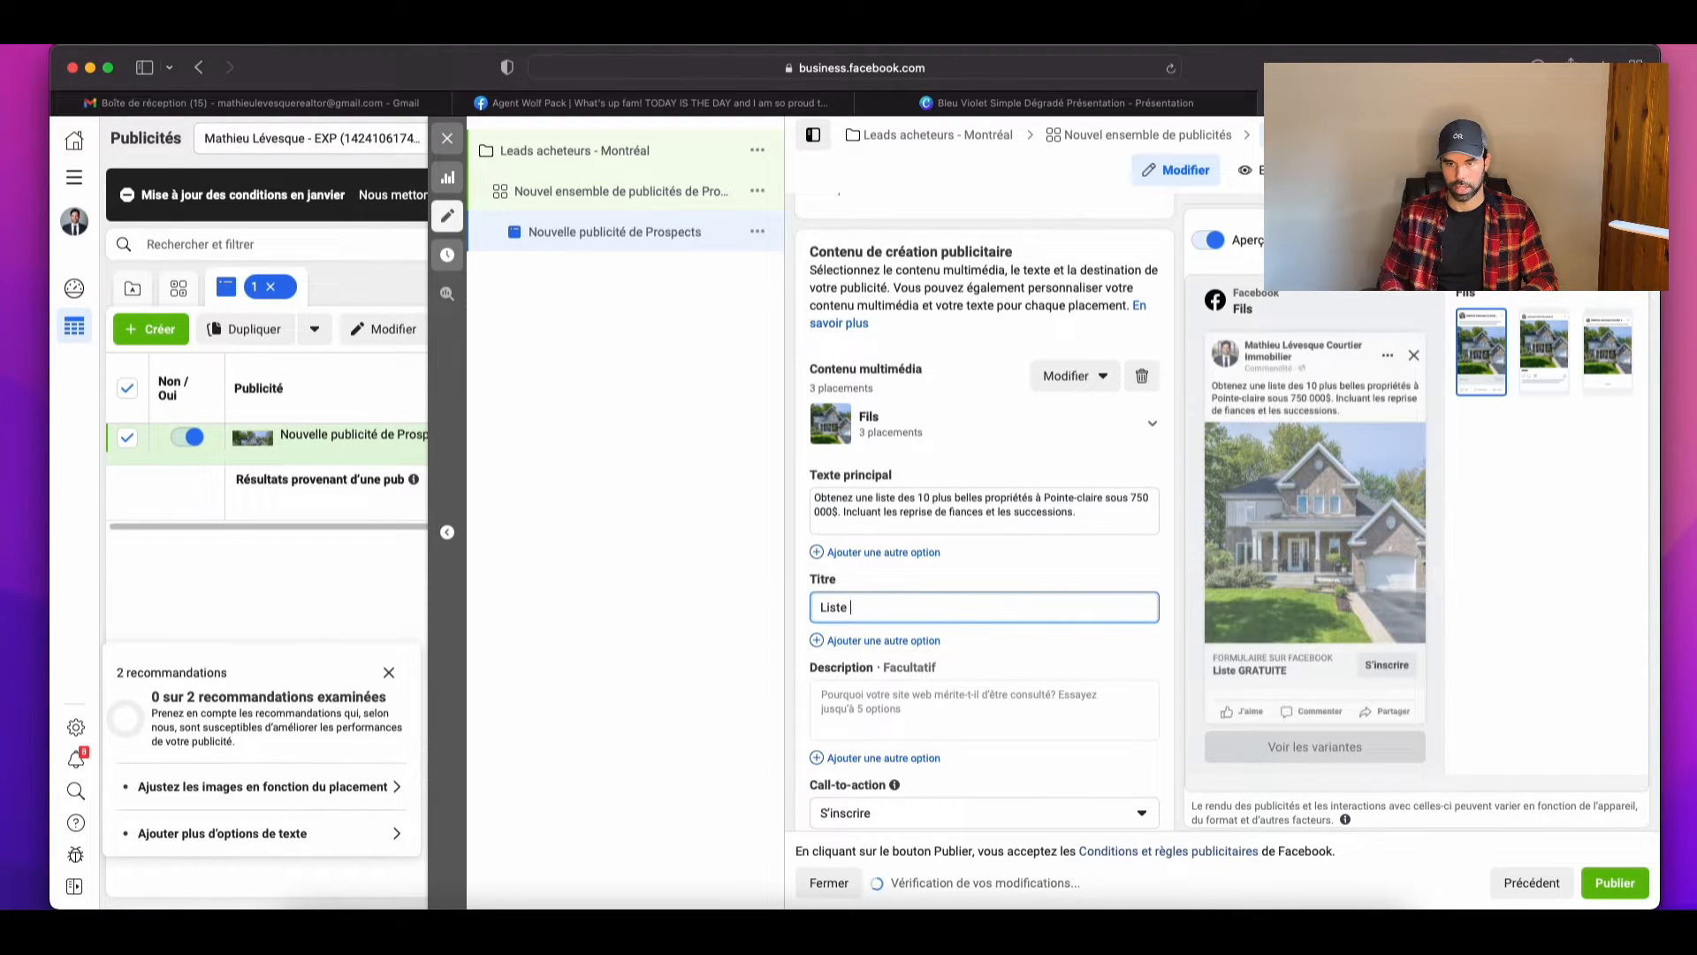
pyautogui.press('BackSpace')
pyautogui.press('BackSpace')
pyautogui.press('BackSpace')
pyautogui.press('BackSpace')
pyautogui.press('BackSpace')
pyautogui.press('BackSpace')
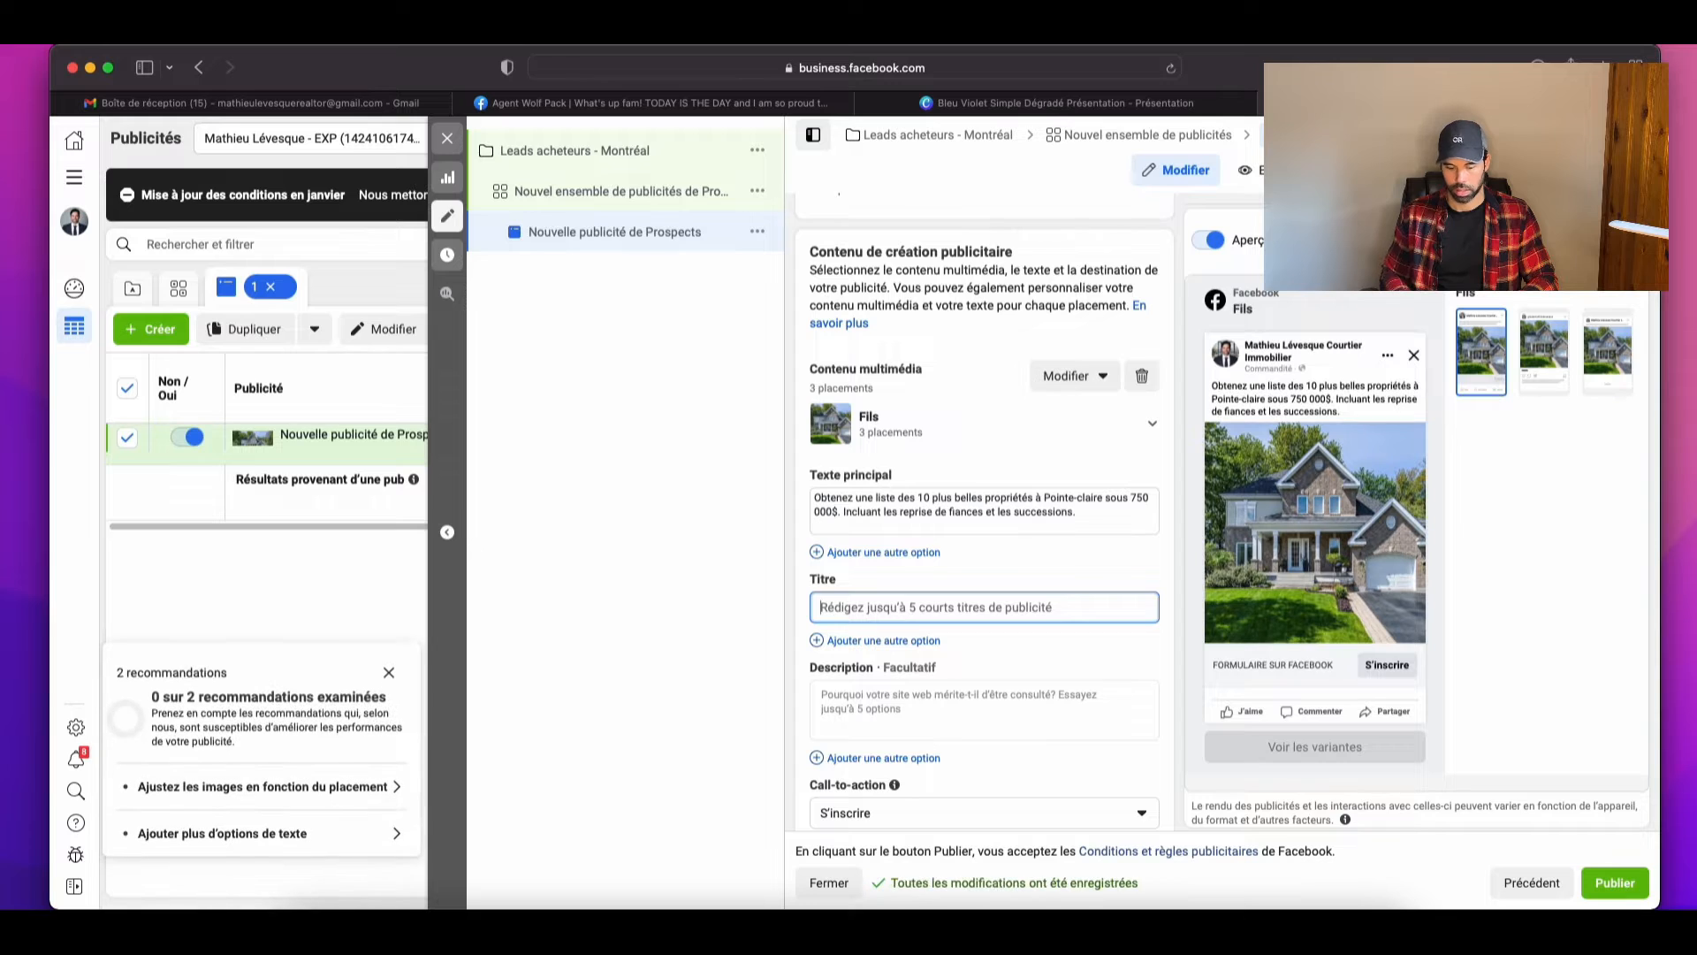
pyautogui.write('À partir de')
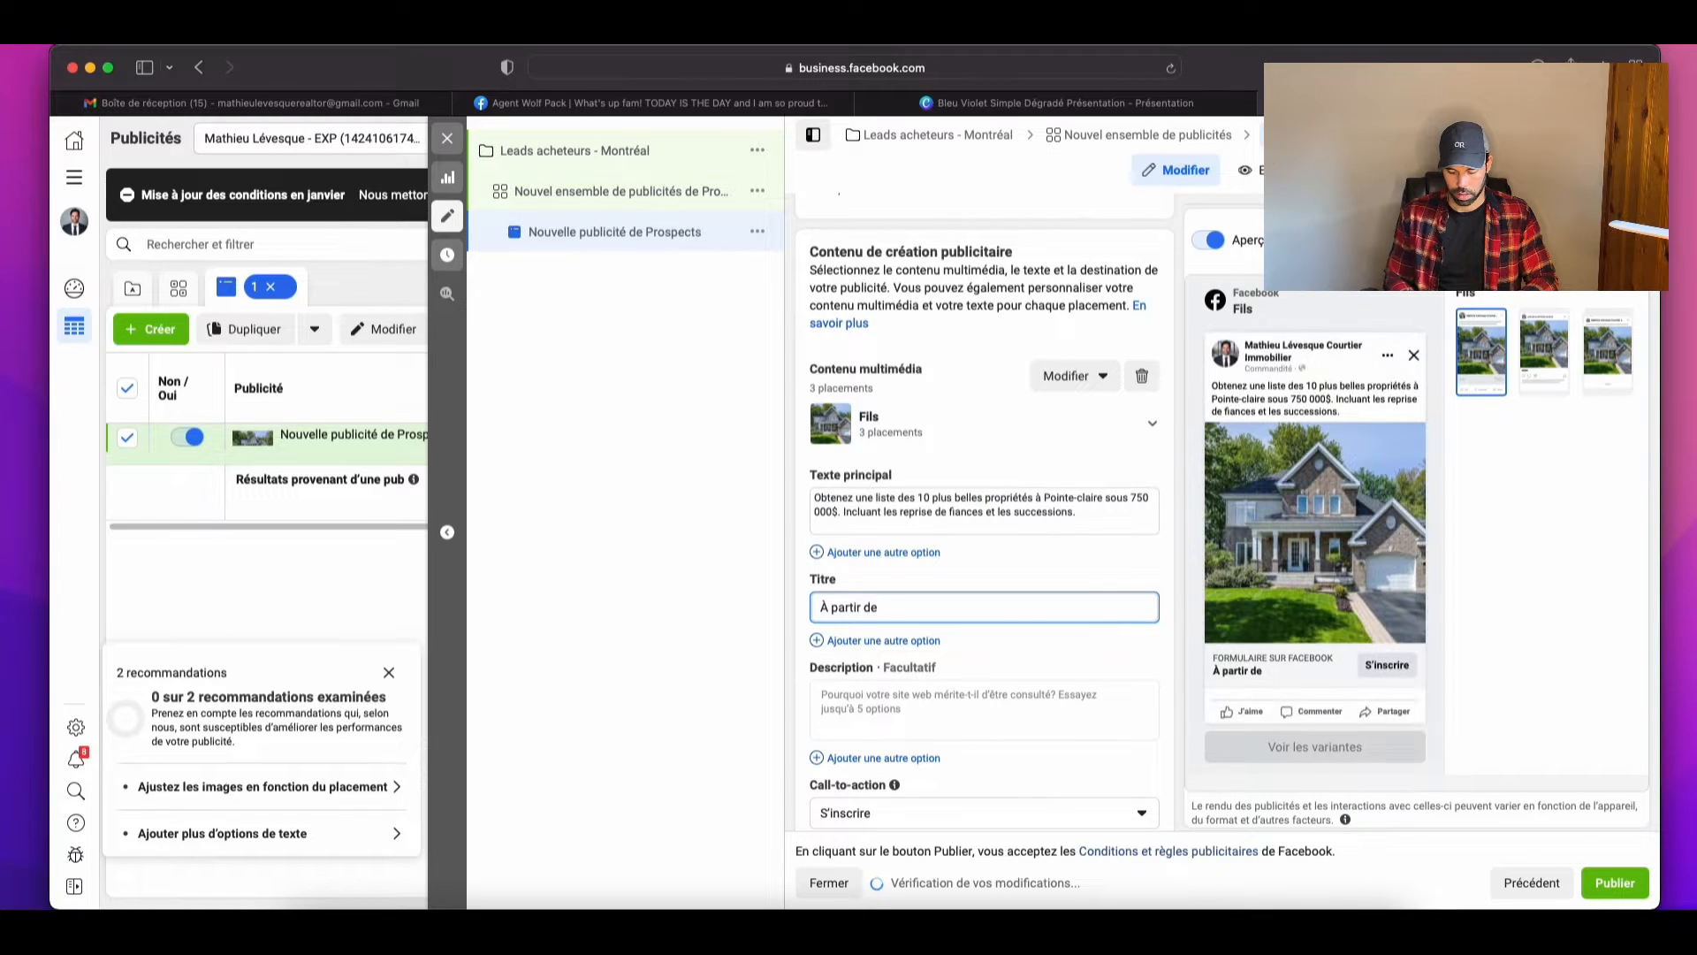
pyautogui.write('700 000')
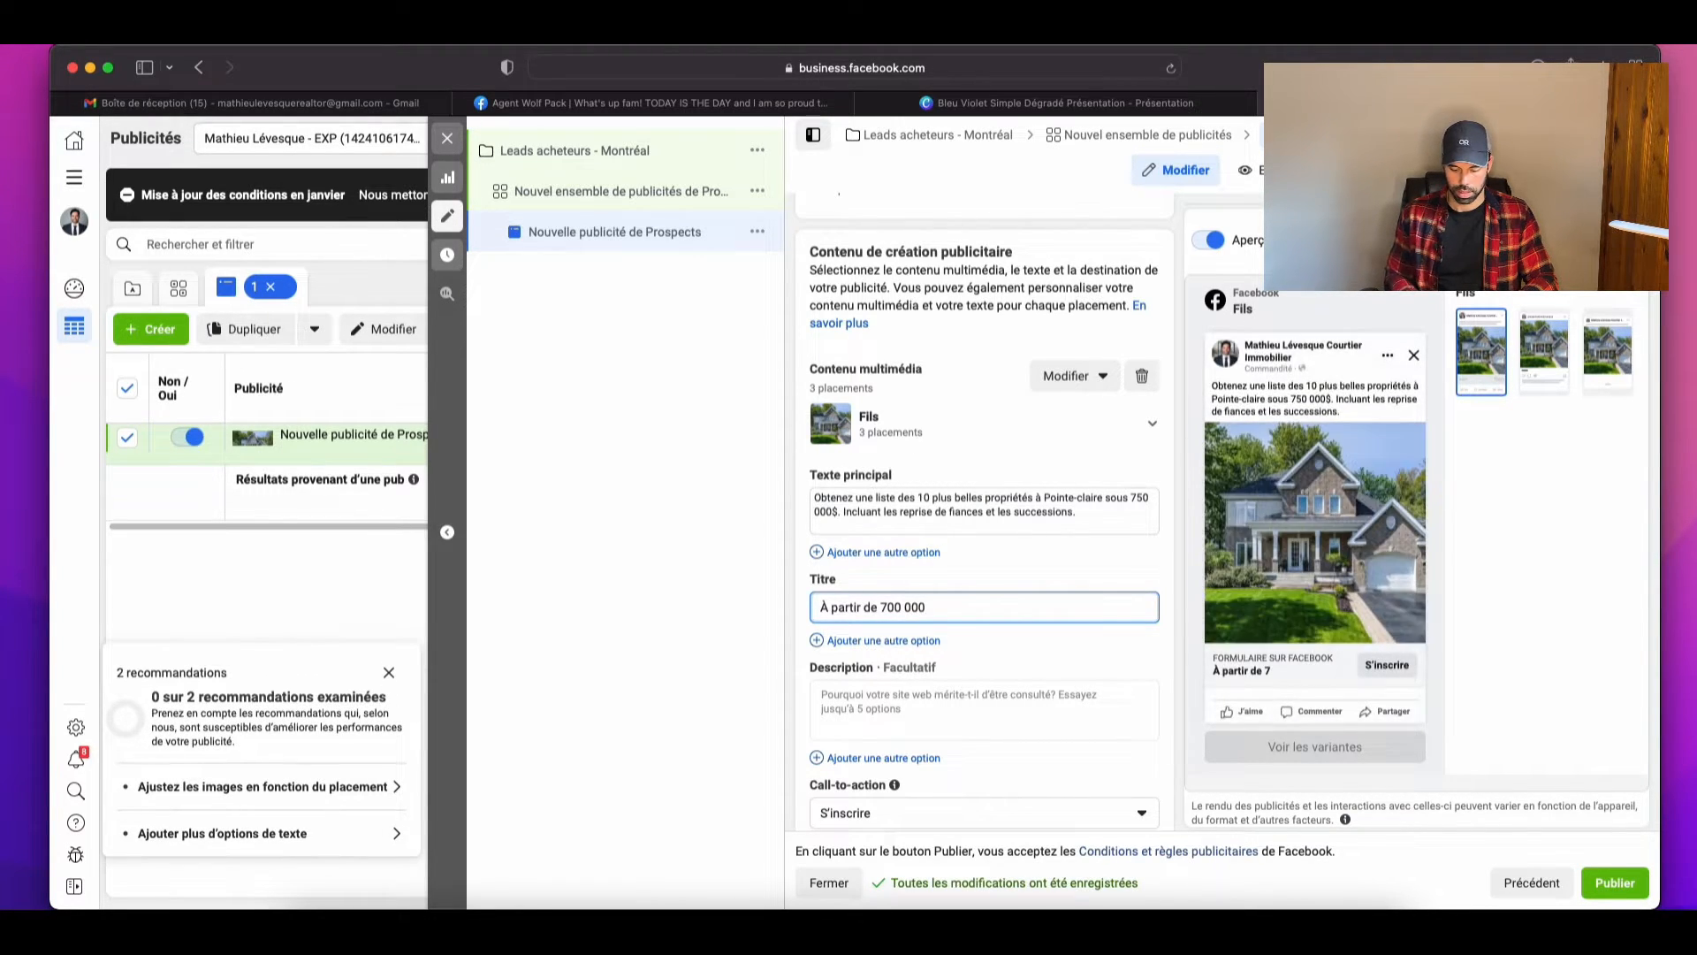
pyautogui.write('$')
pyautogui.press('BackSpace')
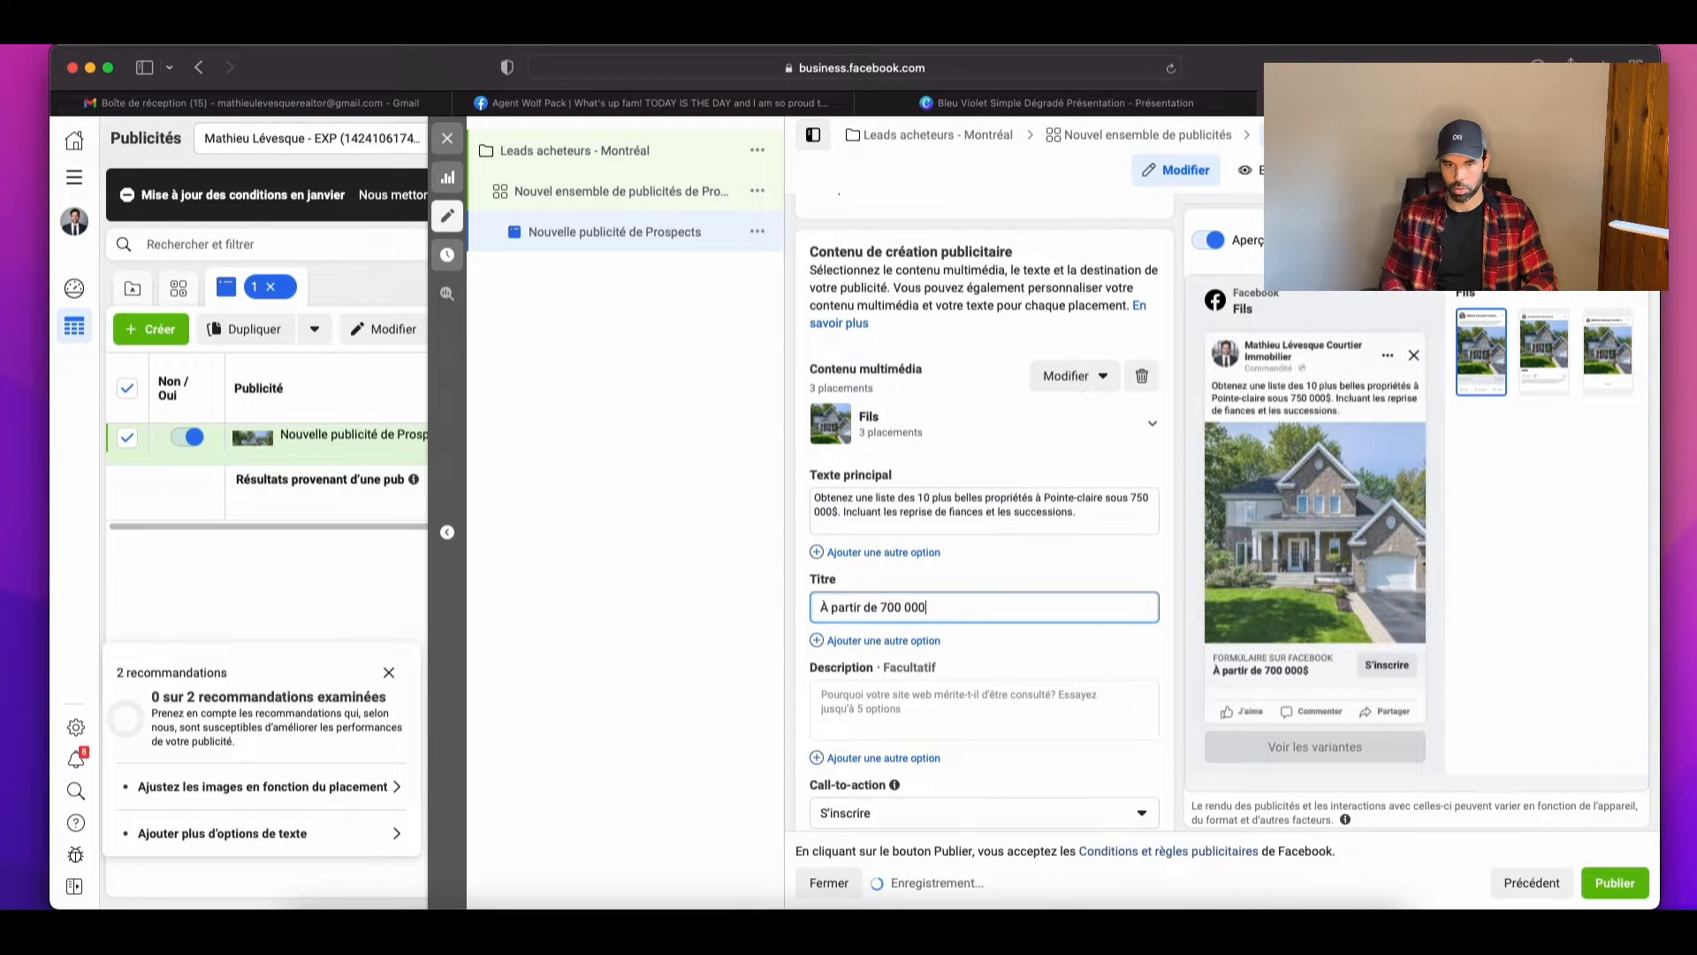
pyautogui.press('BackSpace')
pyautogui.press('BackSpace')
pyautogui.press('BackSpace')
pyautogui.press('BackSpace')
pyautogui.press('BackSpace')
pyautogui.press('BackSpace')
pyautogui.press('BackSpace')
pyautogui.press('BackSpace')
pyautogui.press('BackSpace')
pyautogui.press('BackSpace')
pyautogui.press('BackSpace')
pyautogui.press('BackSpace')
pyautogui.press('BackSpace')
pyautogui.press('BackSpace')
pyautogui.press('BackSpace')
pyautogui.press('BackSpace')
pyautogui.press('BackSpace')
pyautogui.press('BackSpace')
pyautogui.press('BackSpace')
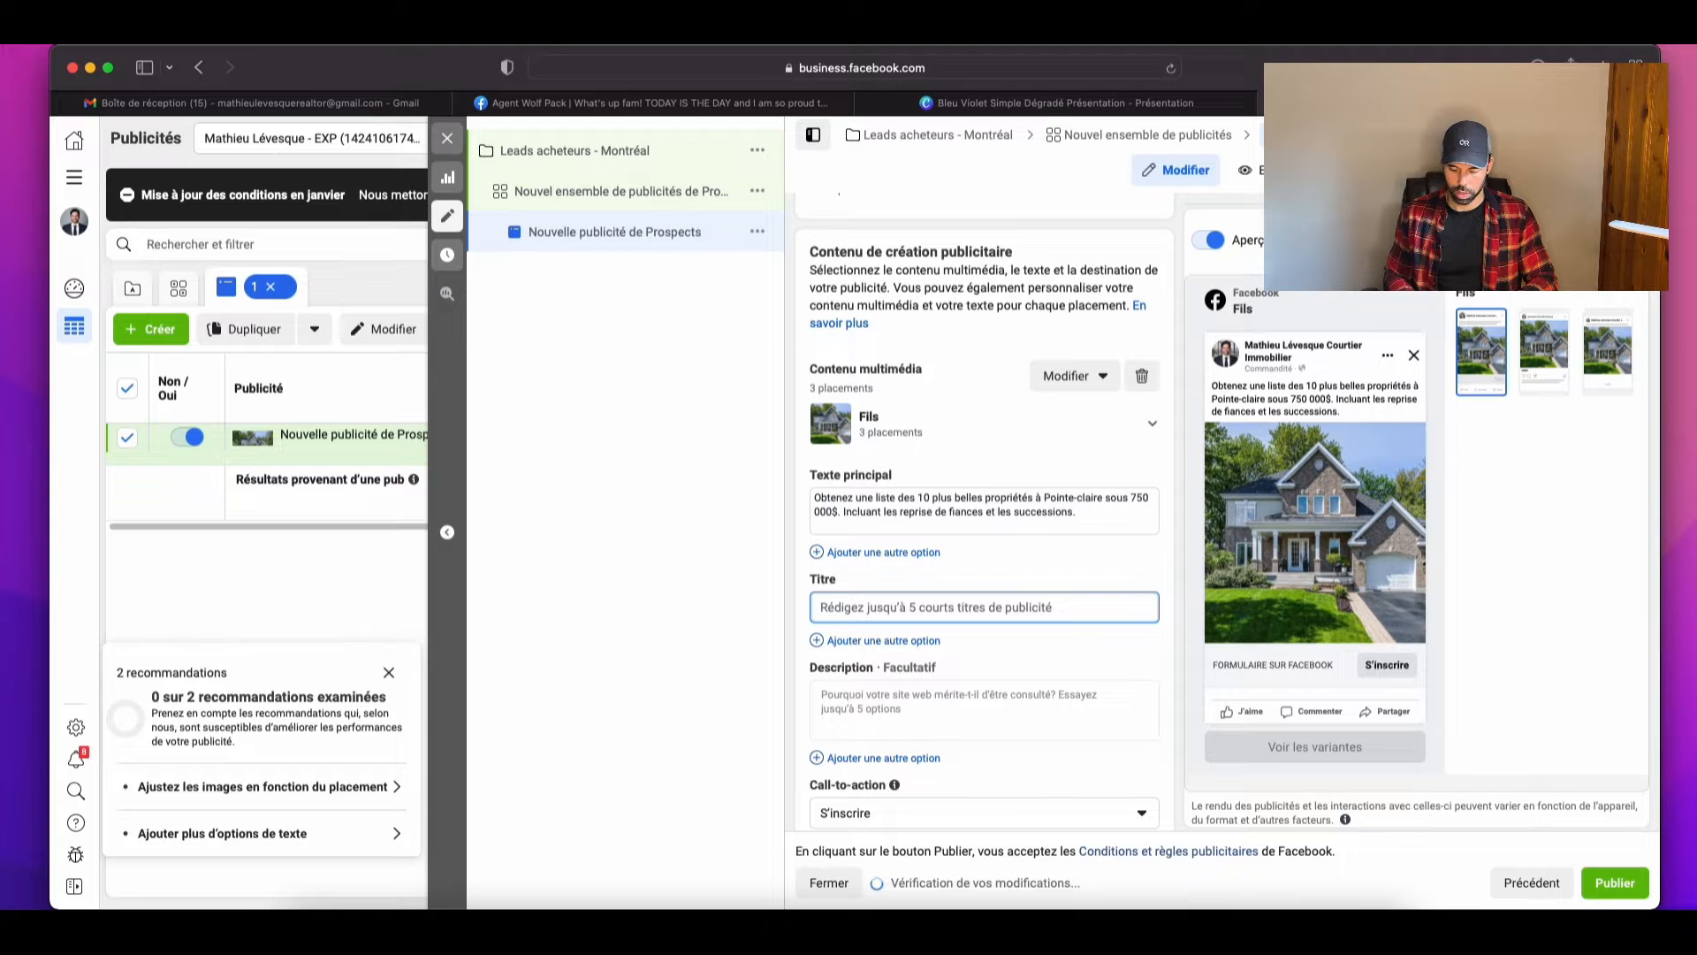
pyautogui.write('À')
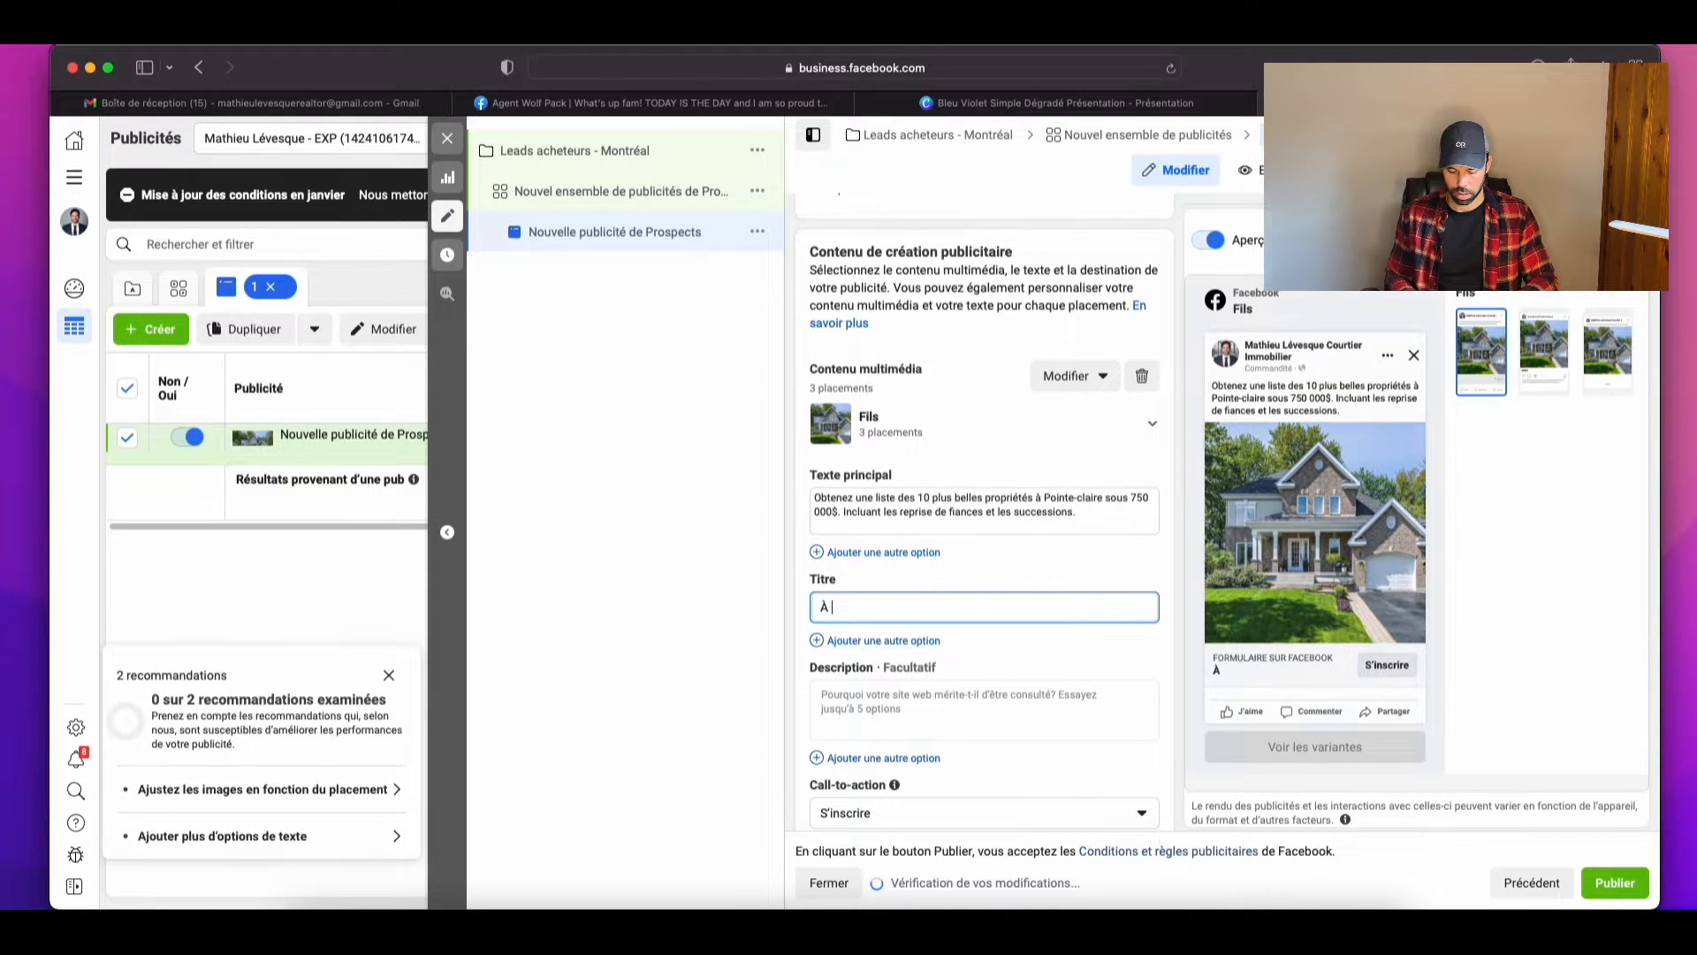
pyautogui.press('BackSpace')
# Step: Set the ad's title to "Liste 750 000$ et moins"
pyautogui.write('Liste')
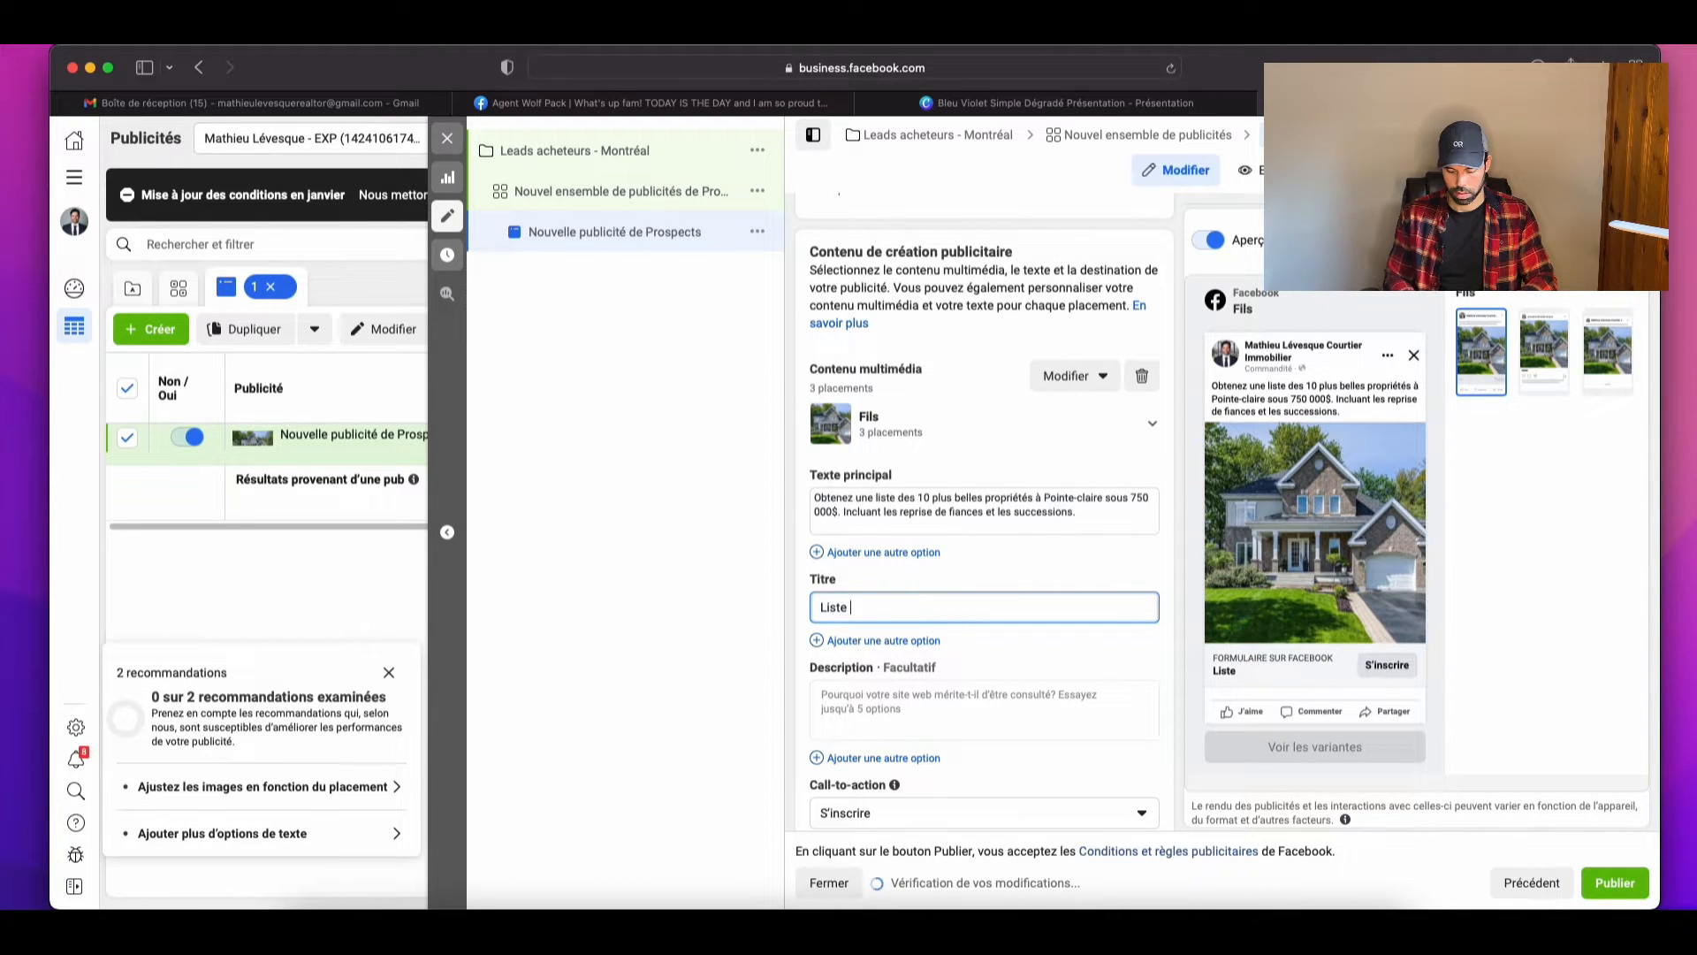
pyautogui.write(' 750 0')
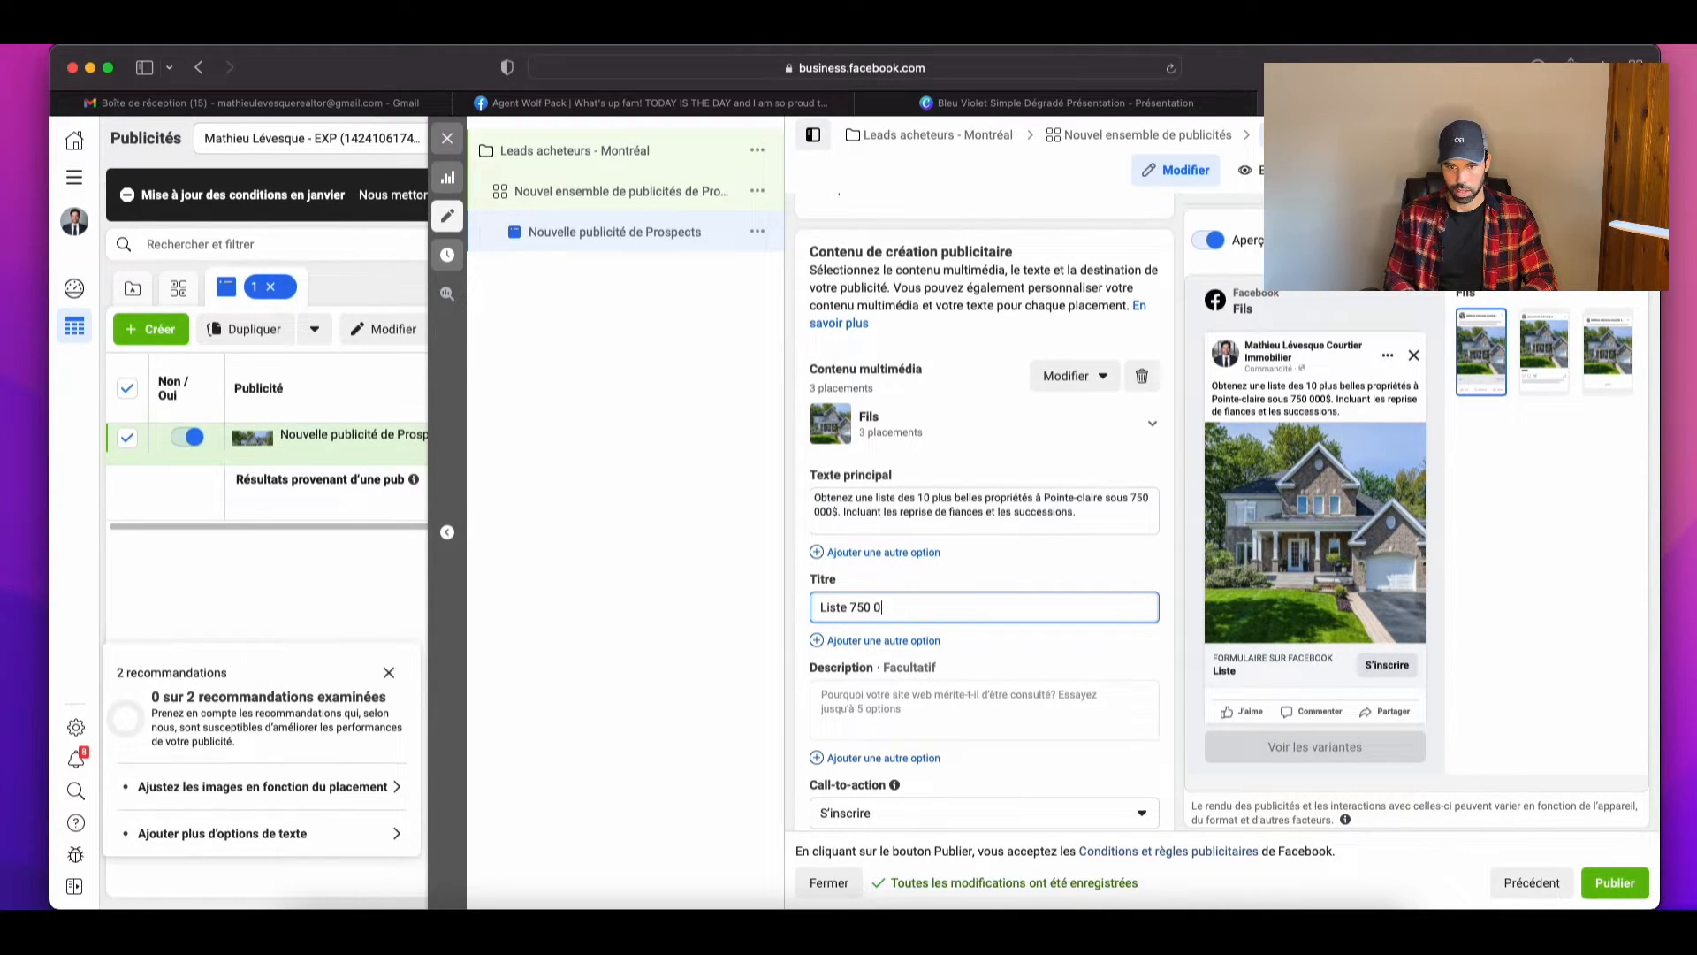
pyautogui.write('00$ e')
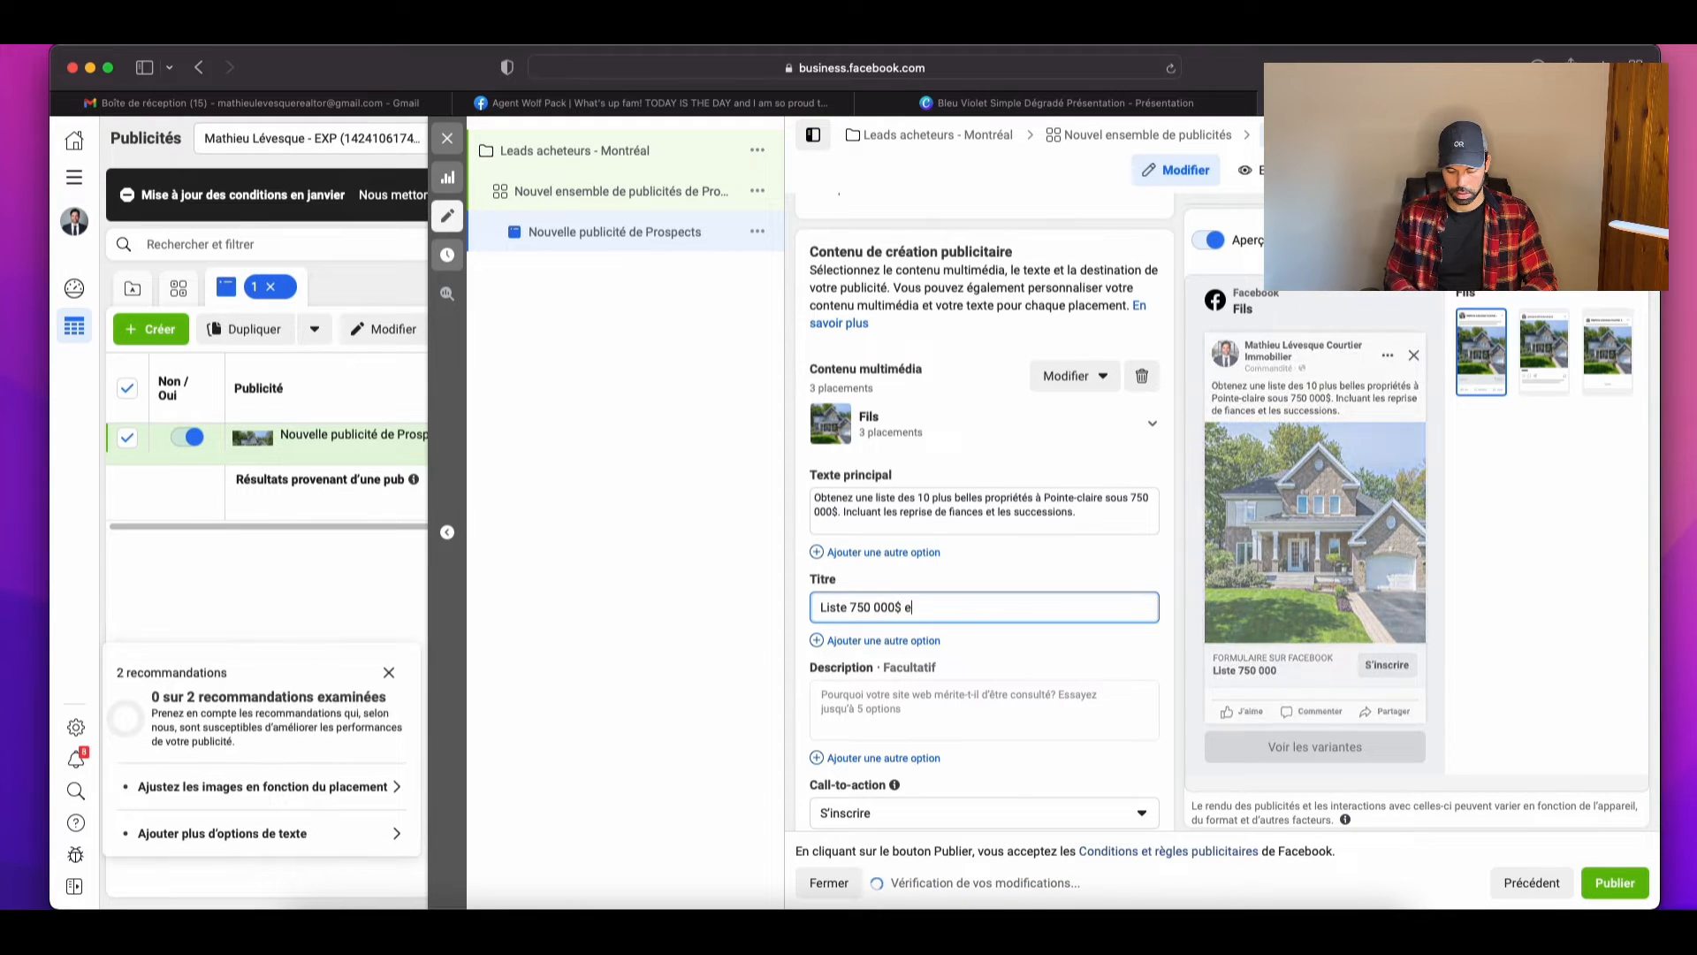
pyautogui.write('t moins')
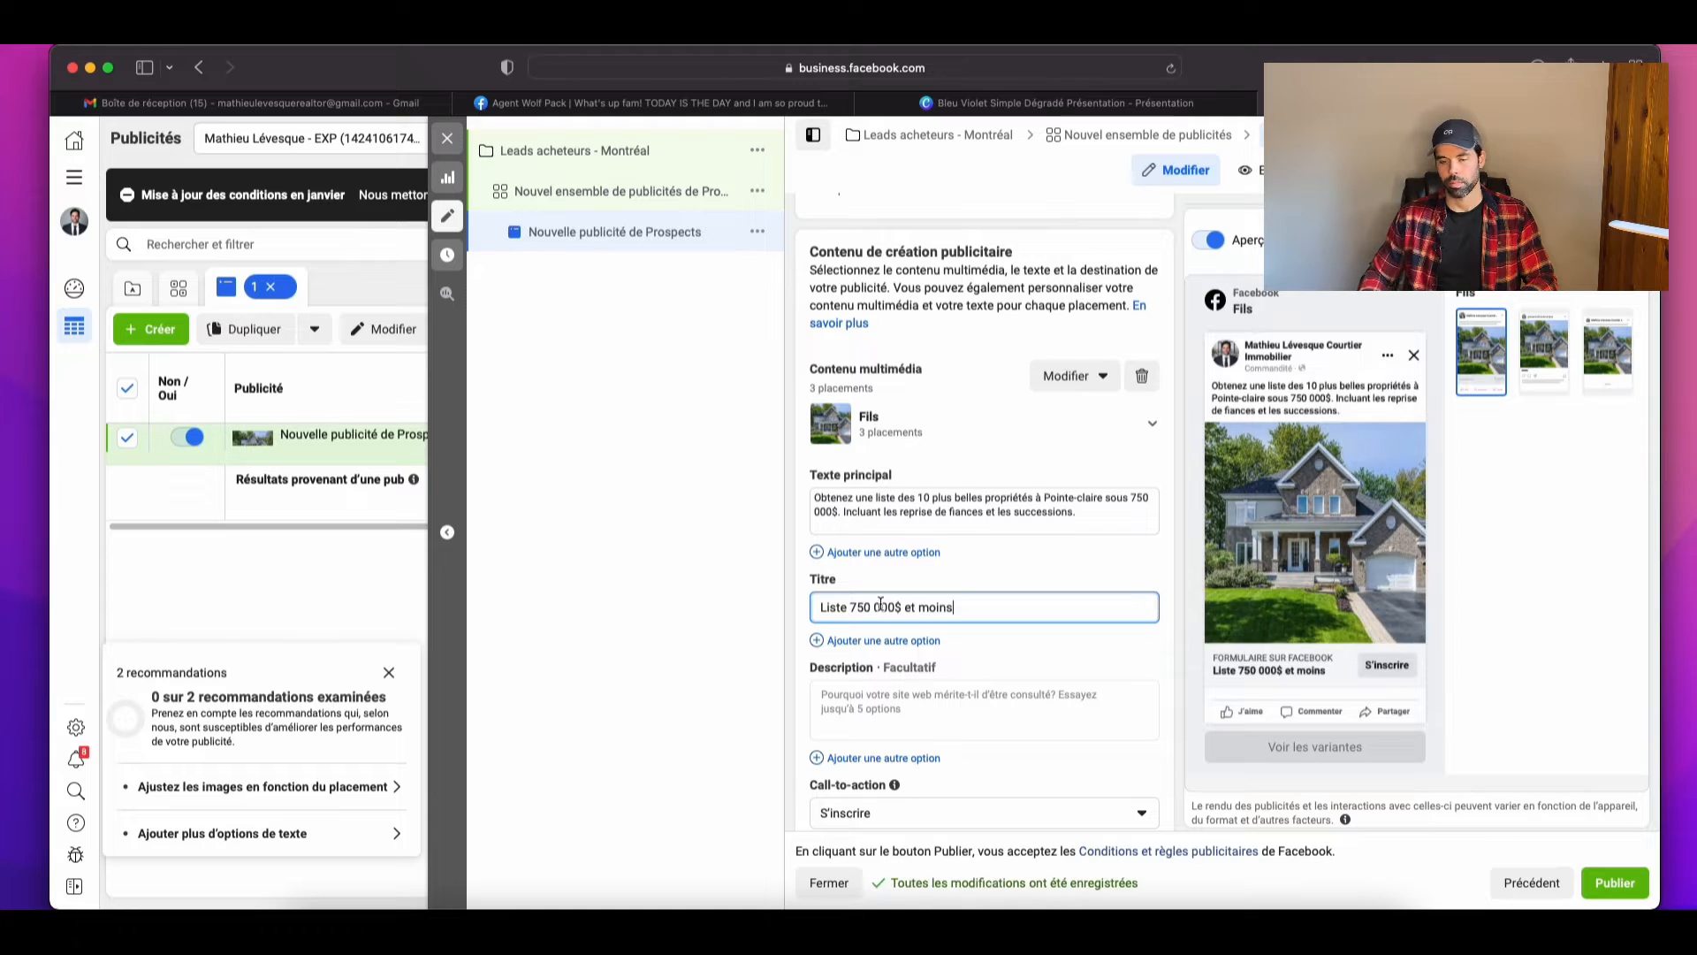
# Step: Add the line "Liste renouvelé tous les 5 mins." below the existing sentences of the ad's primary text
pyautogui.click(972, 556)
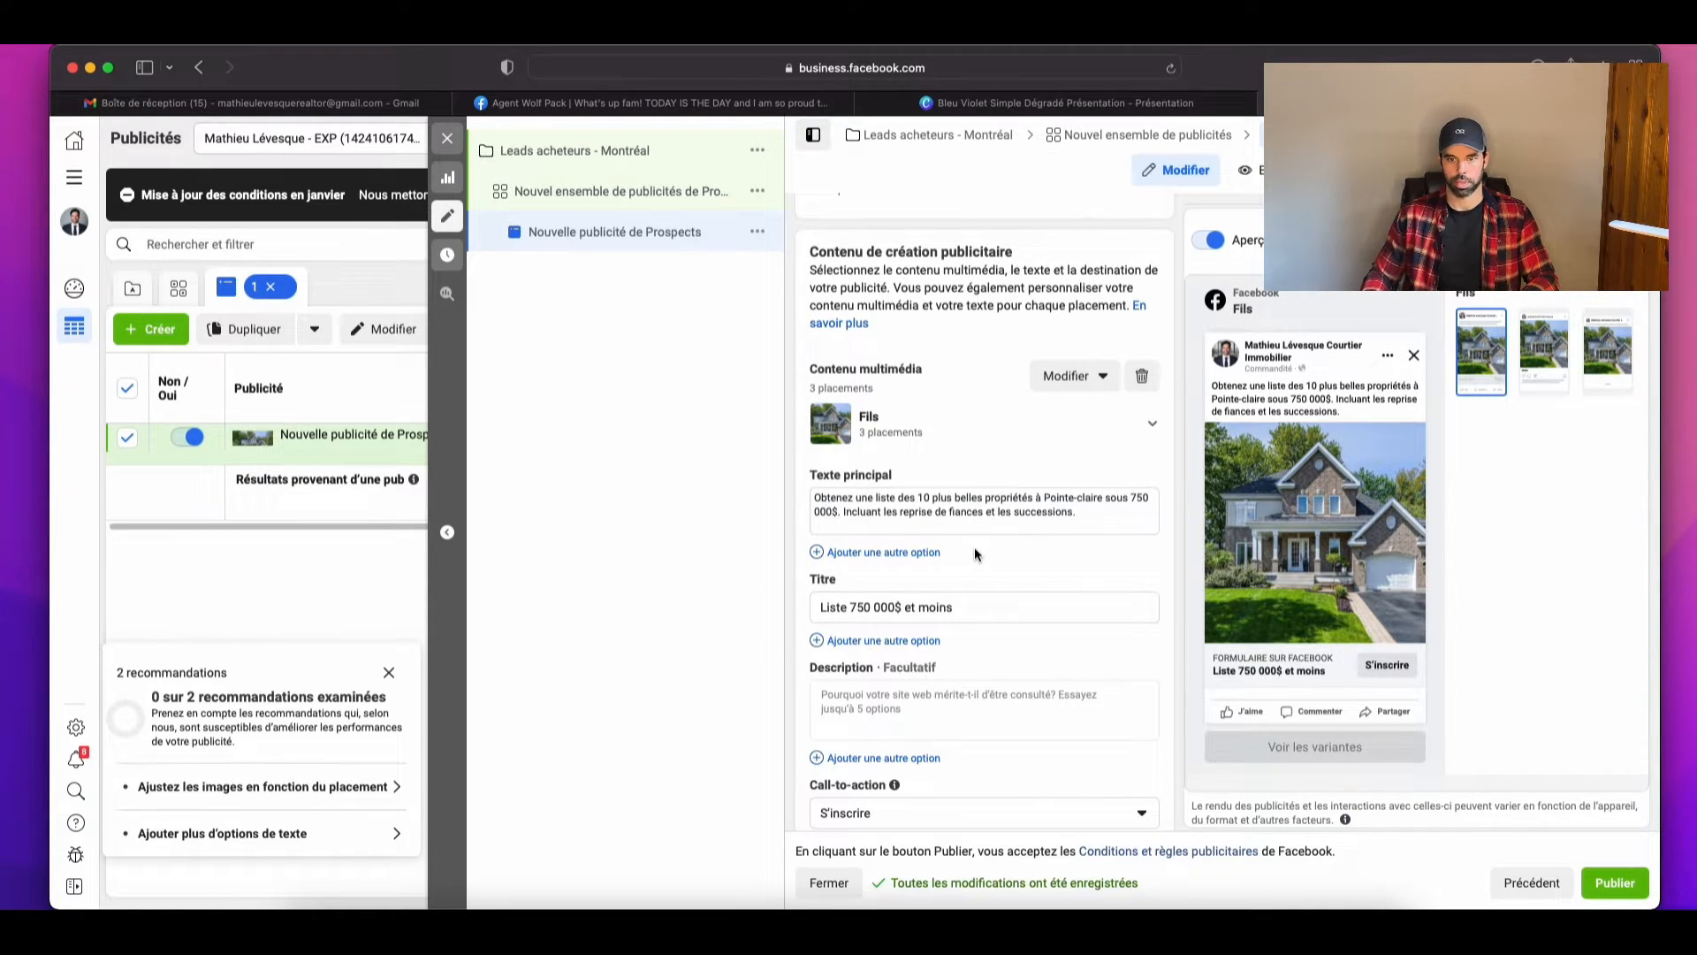
pyautogui.click(1095, 519)
pyautogui.press('Return')
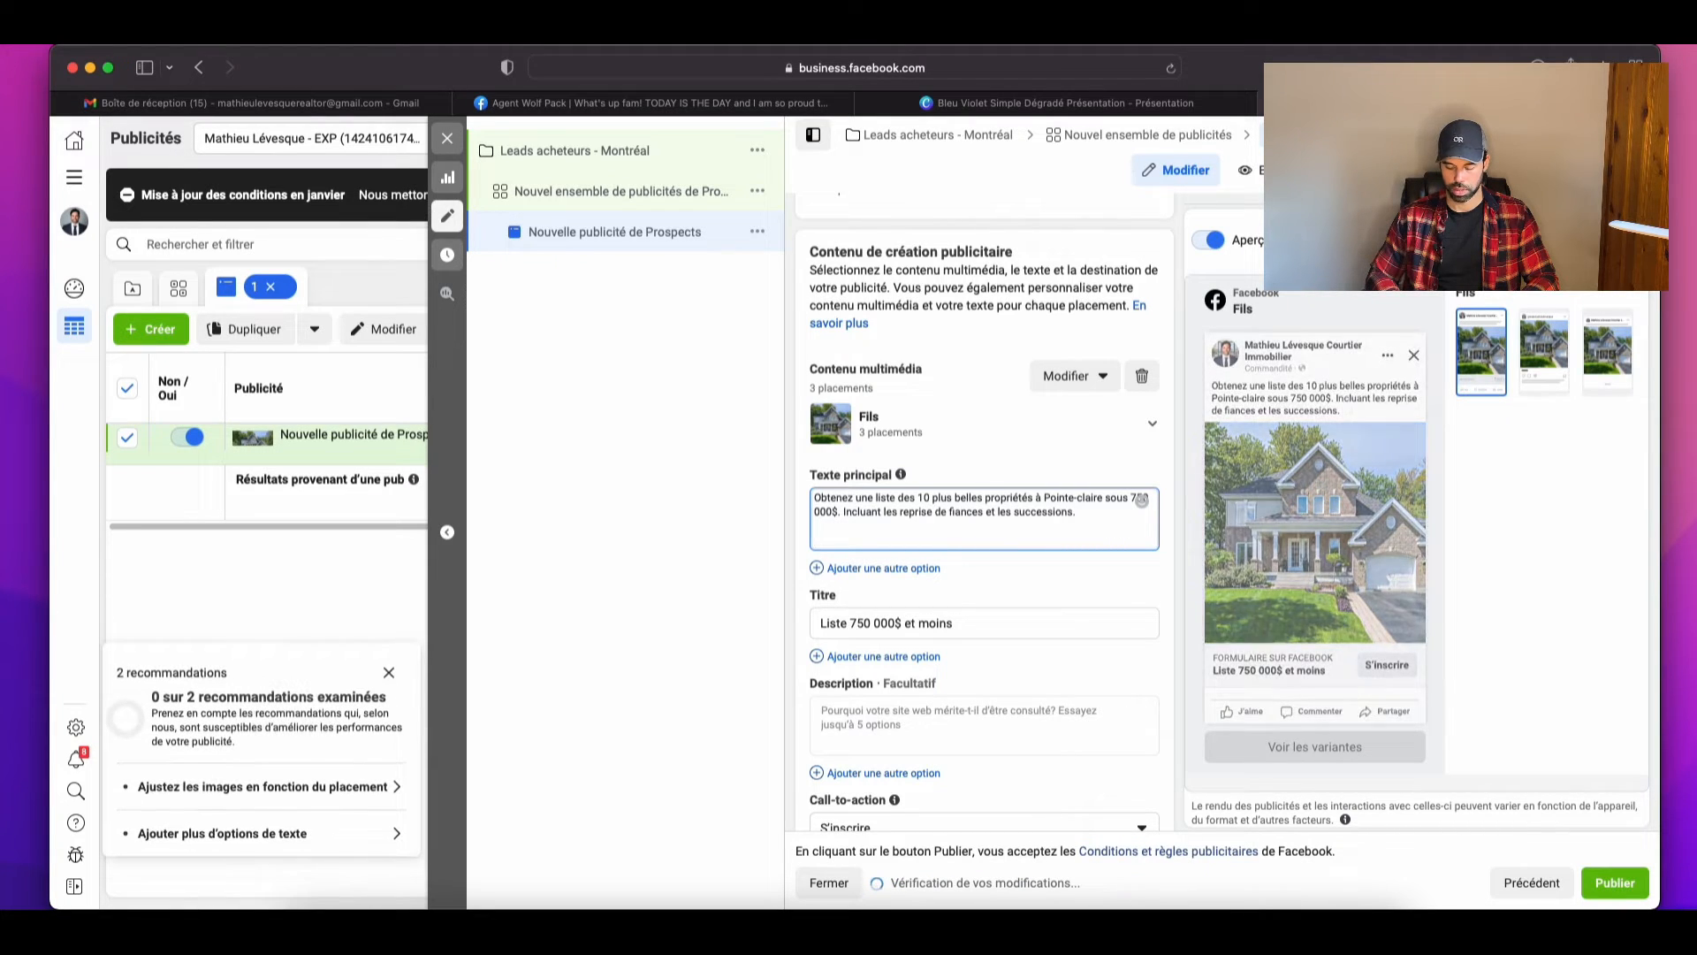
pyautogui.write('Liste ')
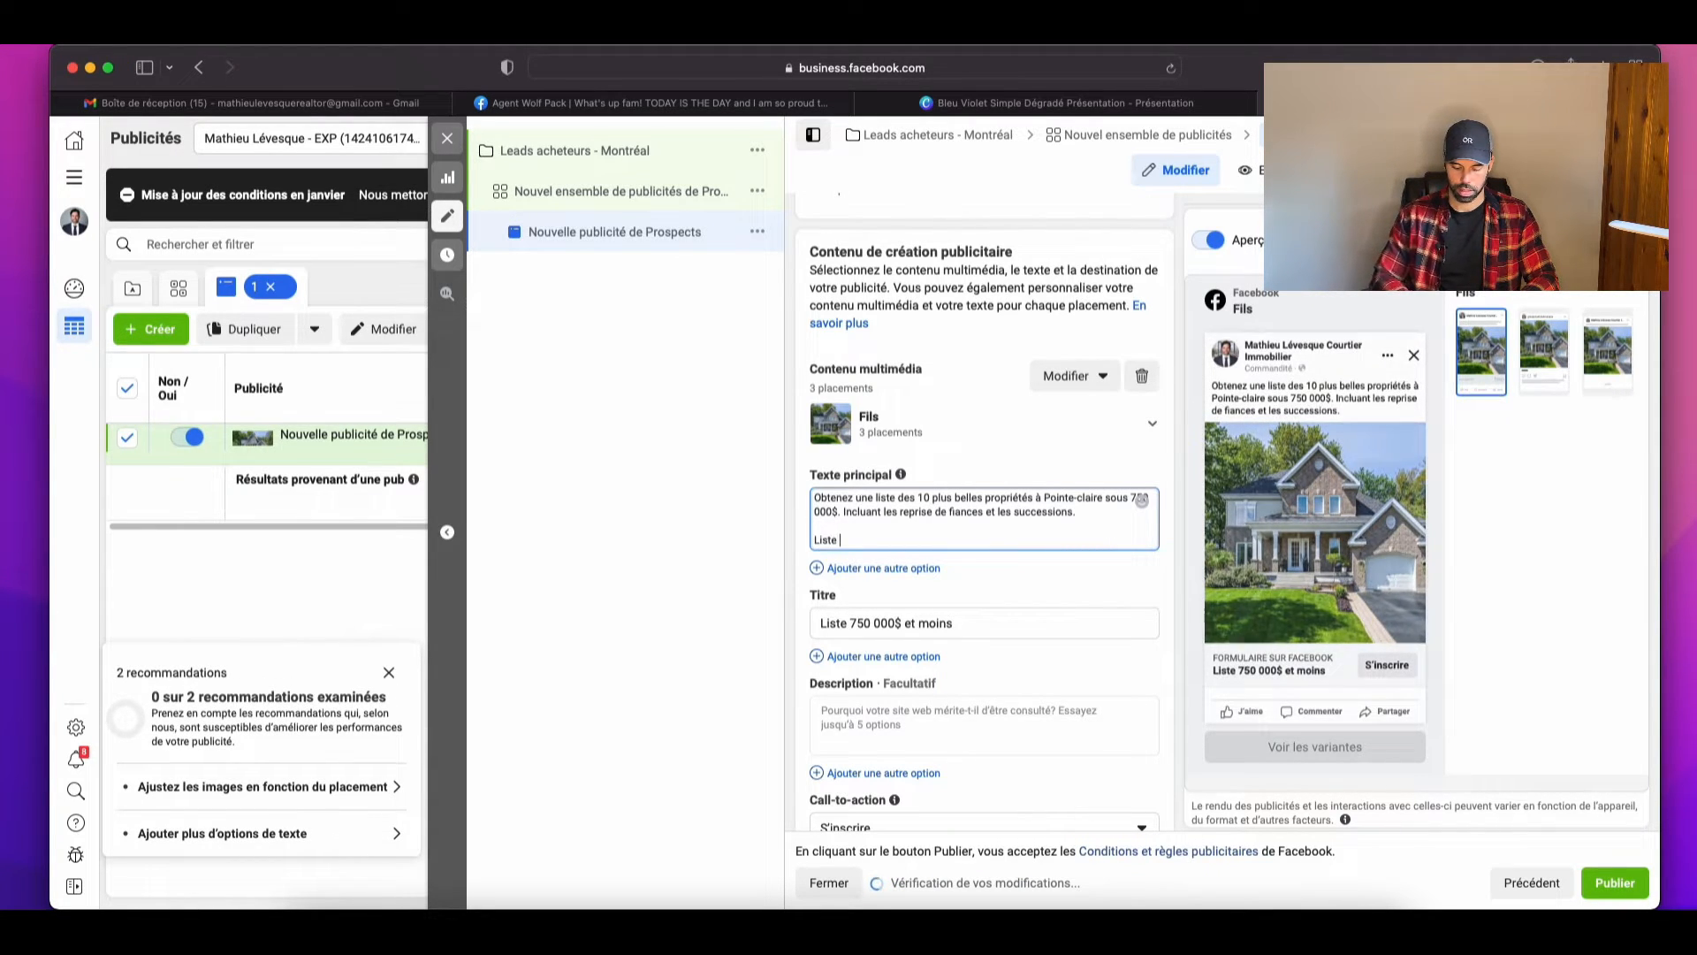
pyautogui.write('renouvel')
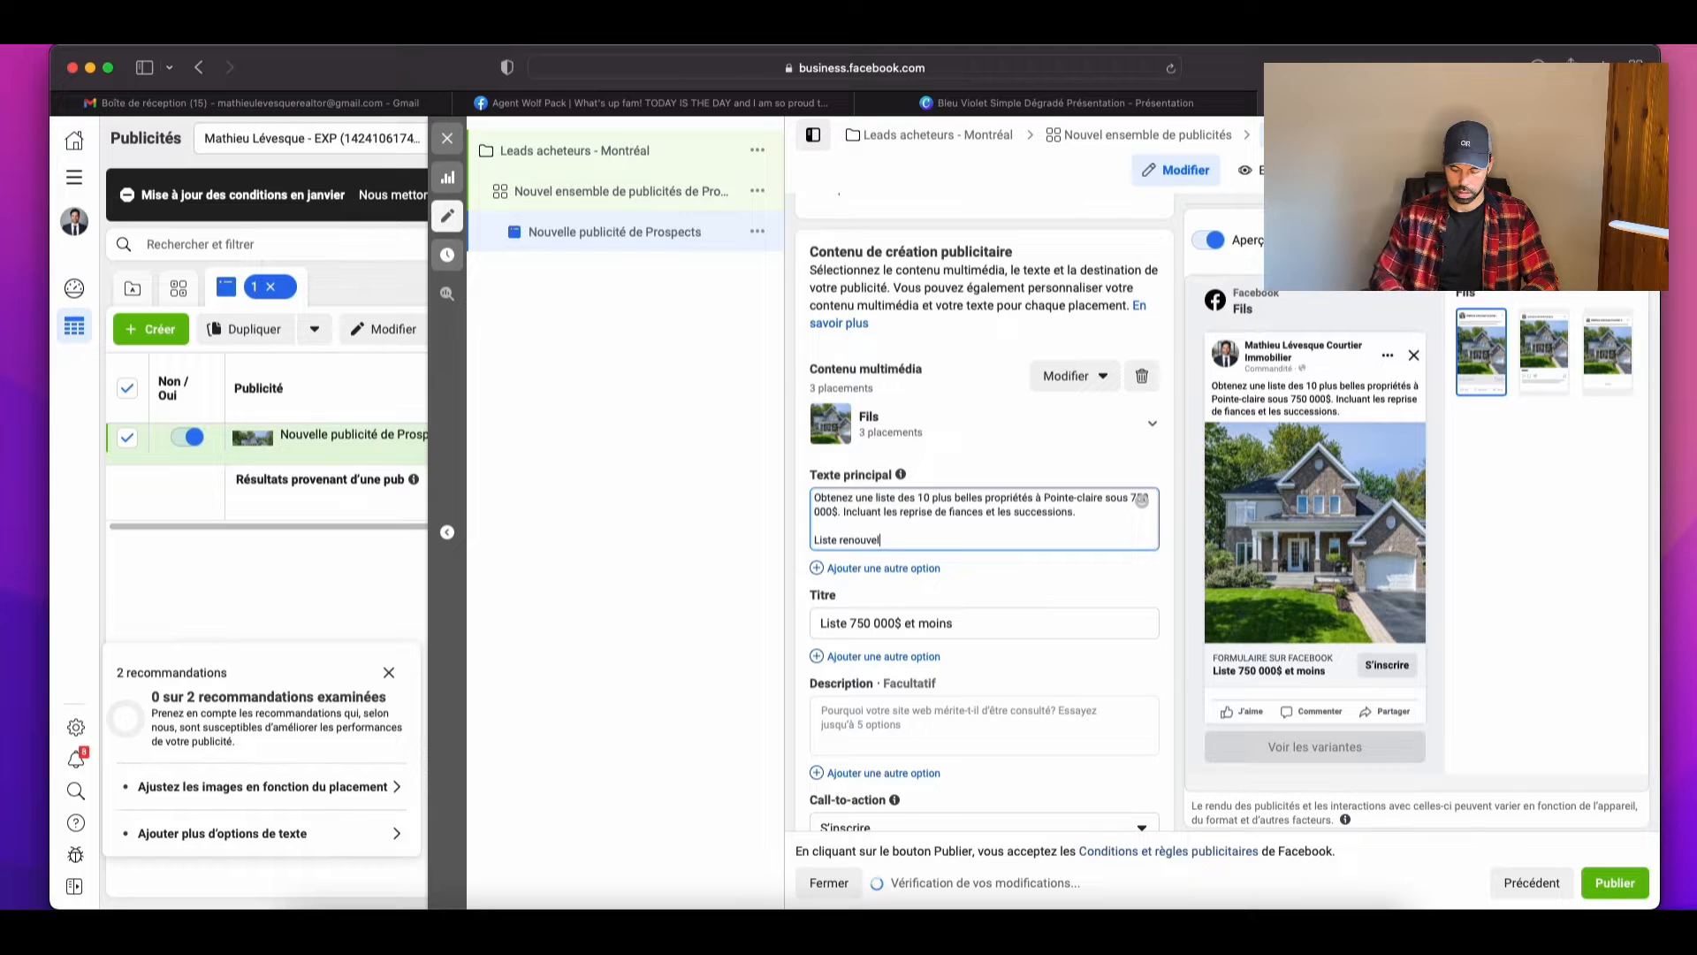
pyautogui.write('é tous le')
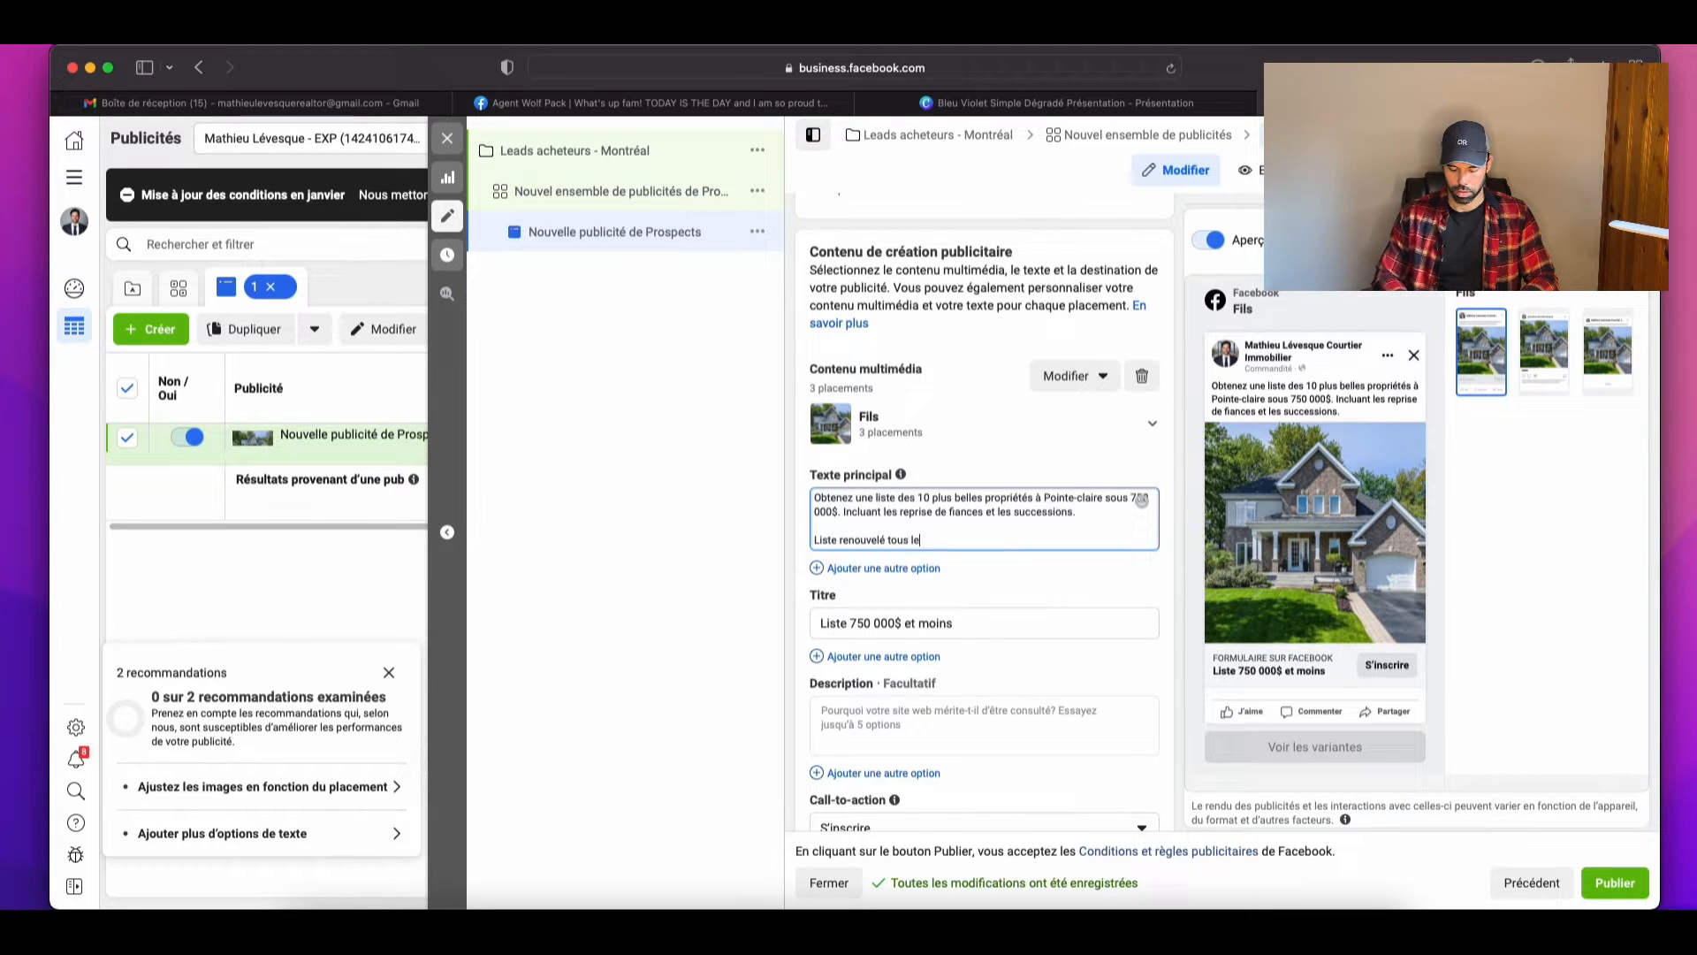
pyautogui.write('s 5 min')
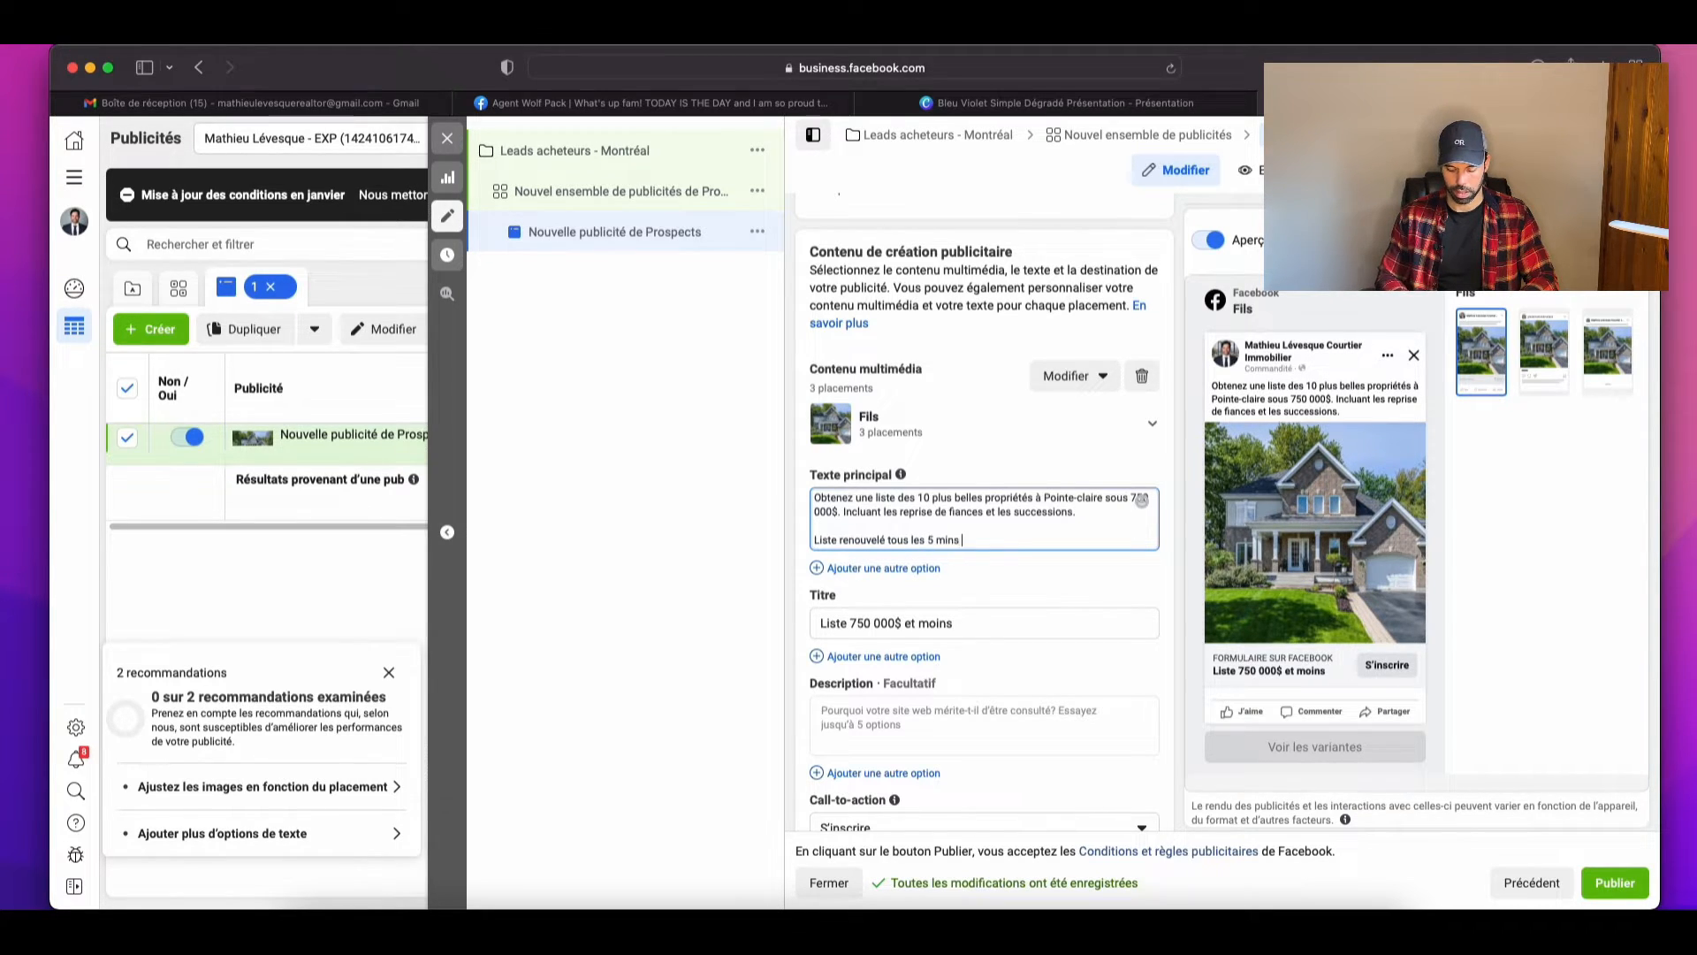
pyautogui.write('s')
pyautogui.press('BackSpace')
pyautogui.write('.')
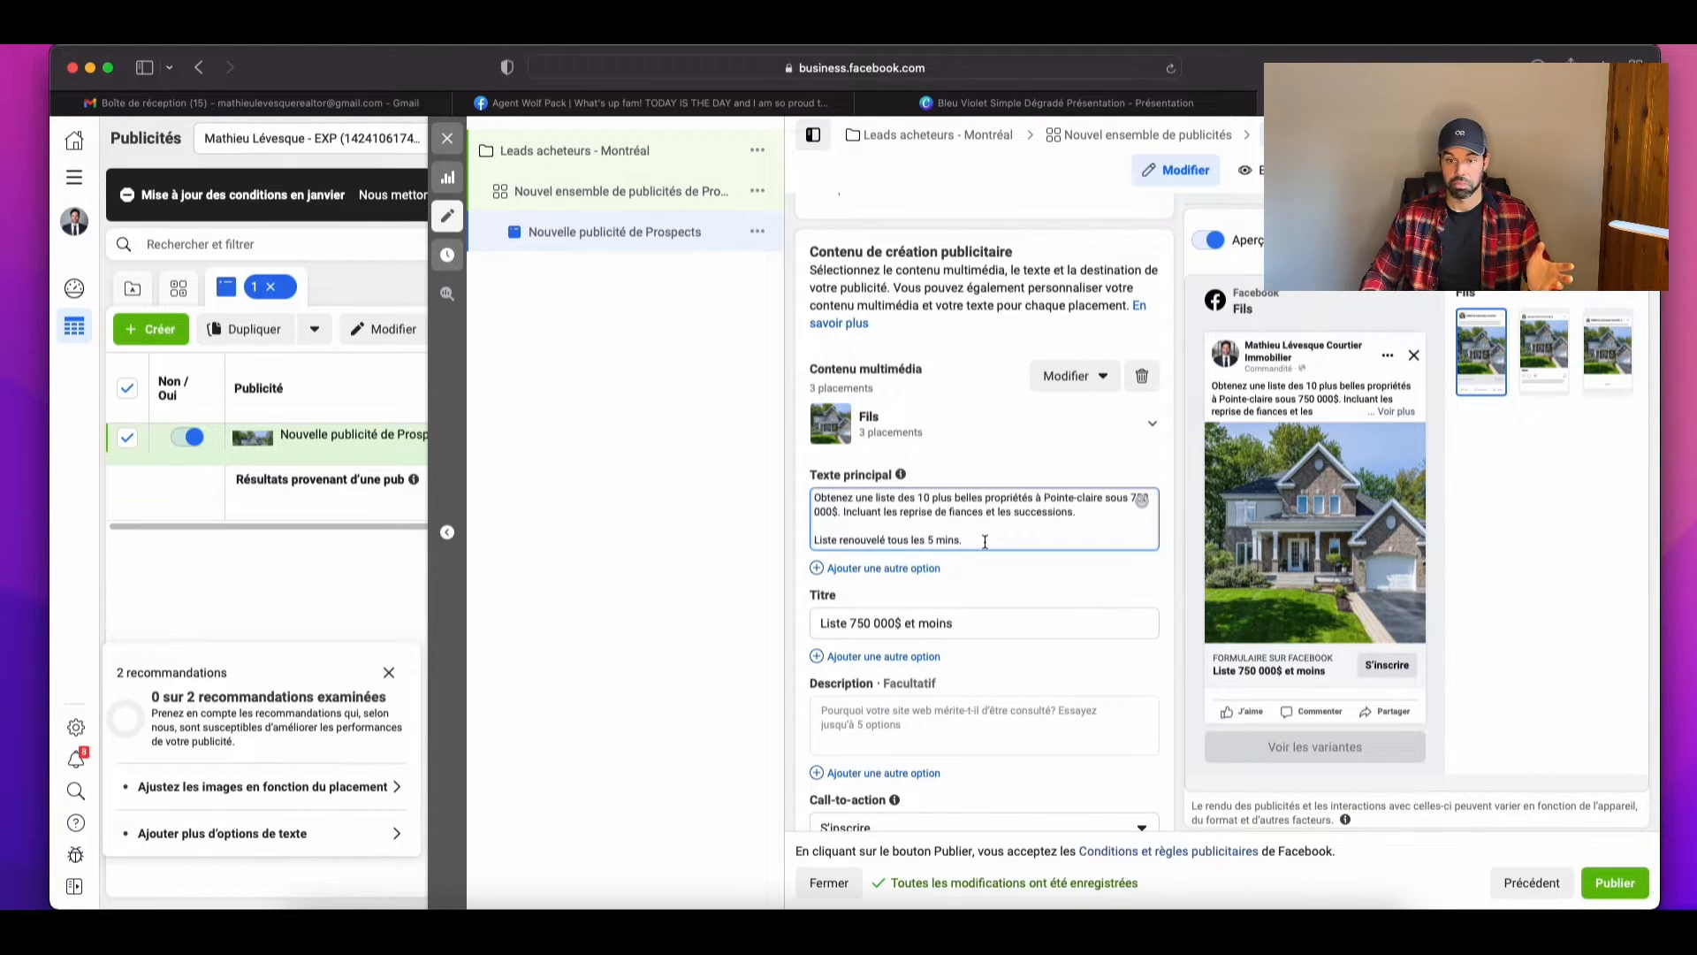
# Step: Change the ad's call-to-action to "En savoir plus"
pyautogui.scroll(-1, 963, 585)
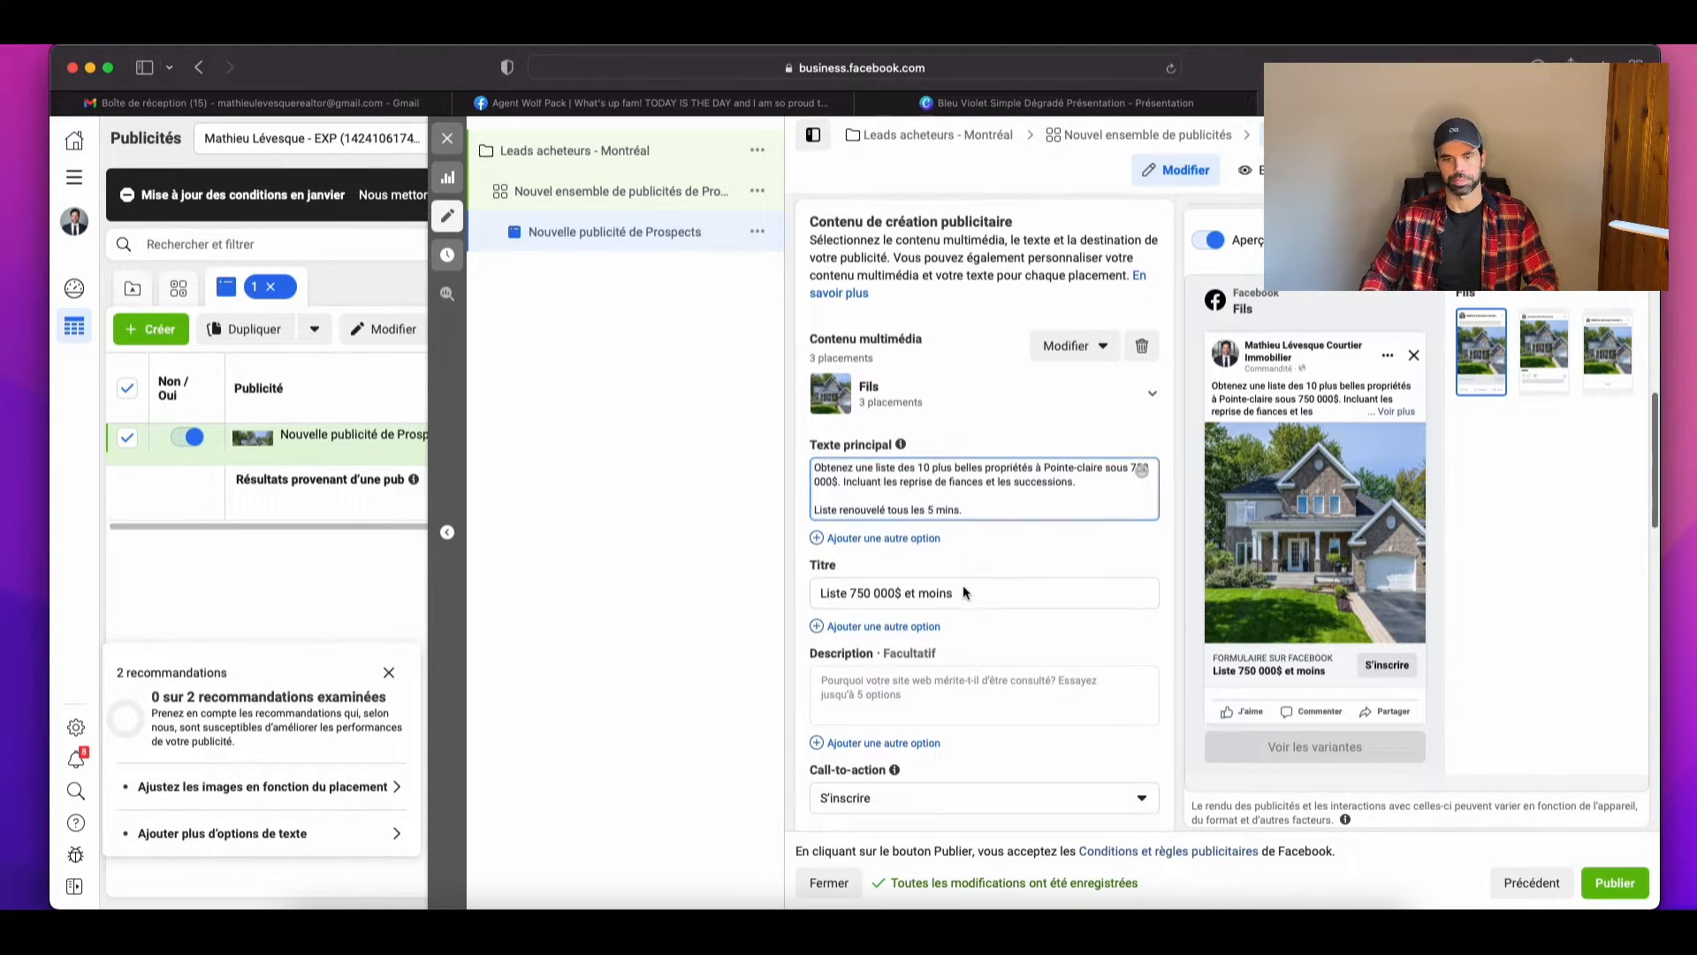
pyautogui.scroll(-5, 962, 585)
pyautogui.click(963, 585)
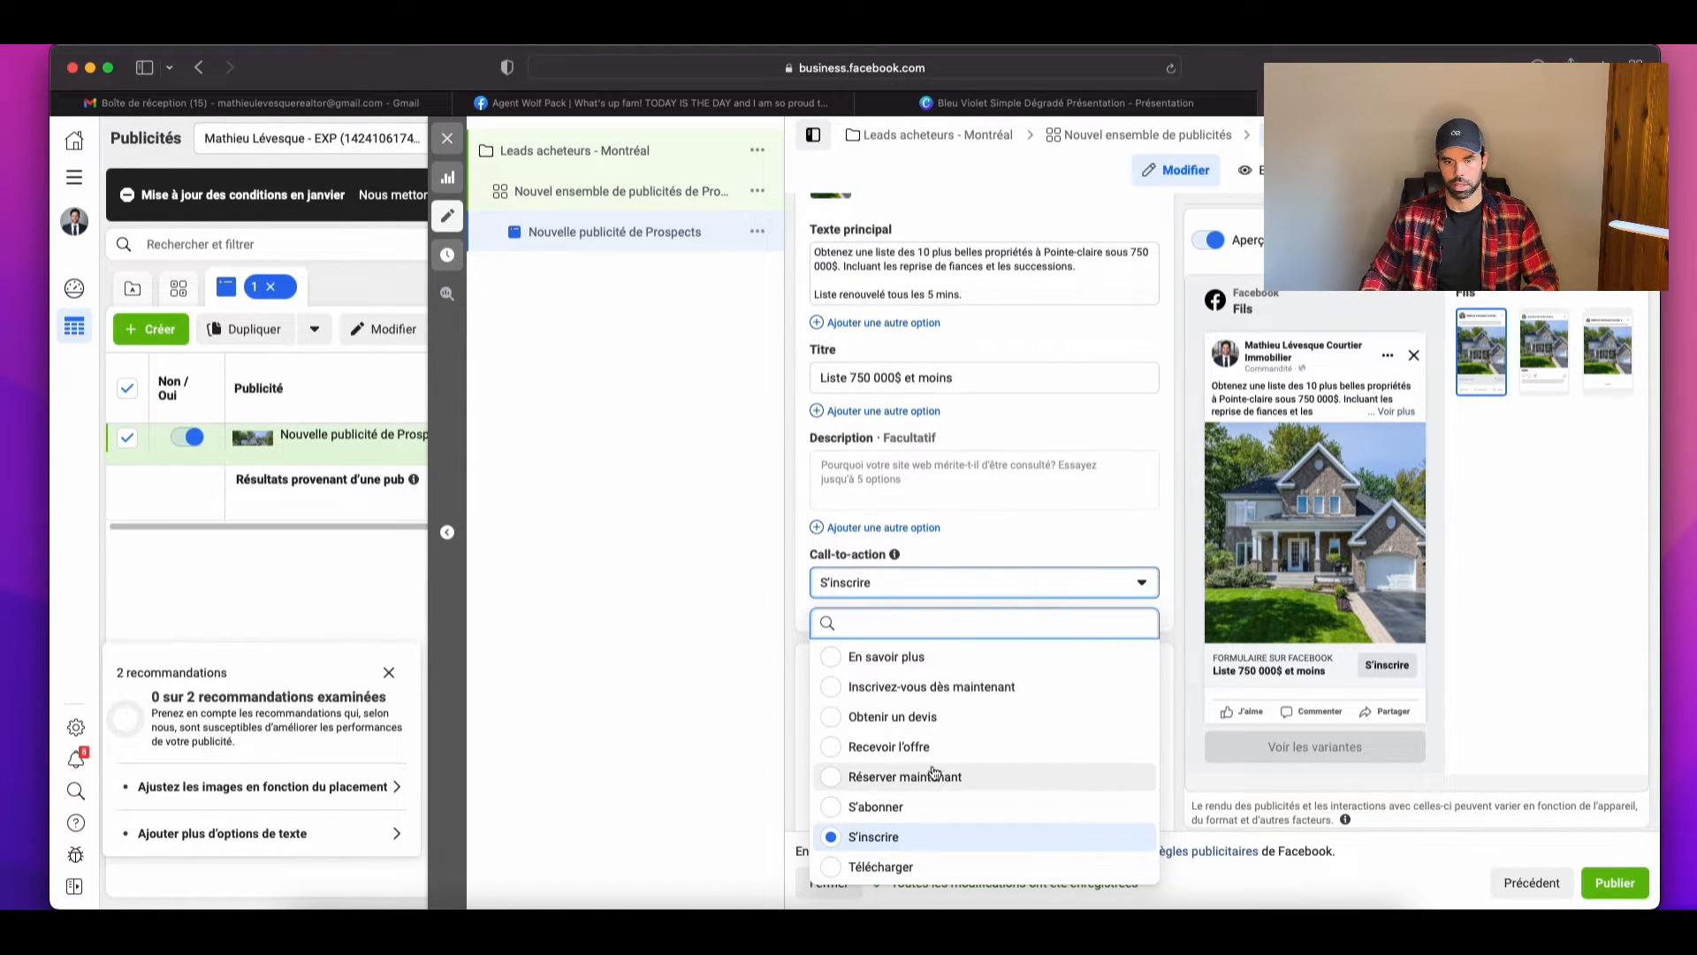
pyautogui.click(942, 657)
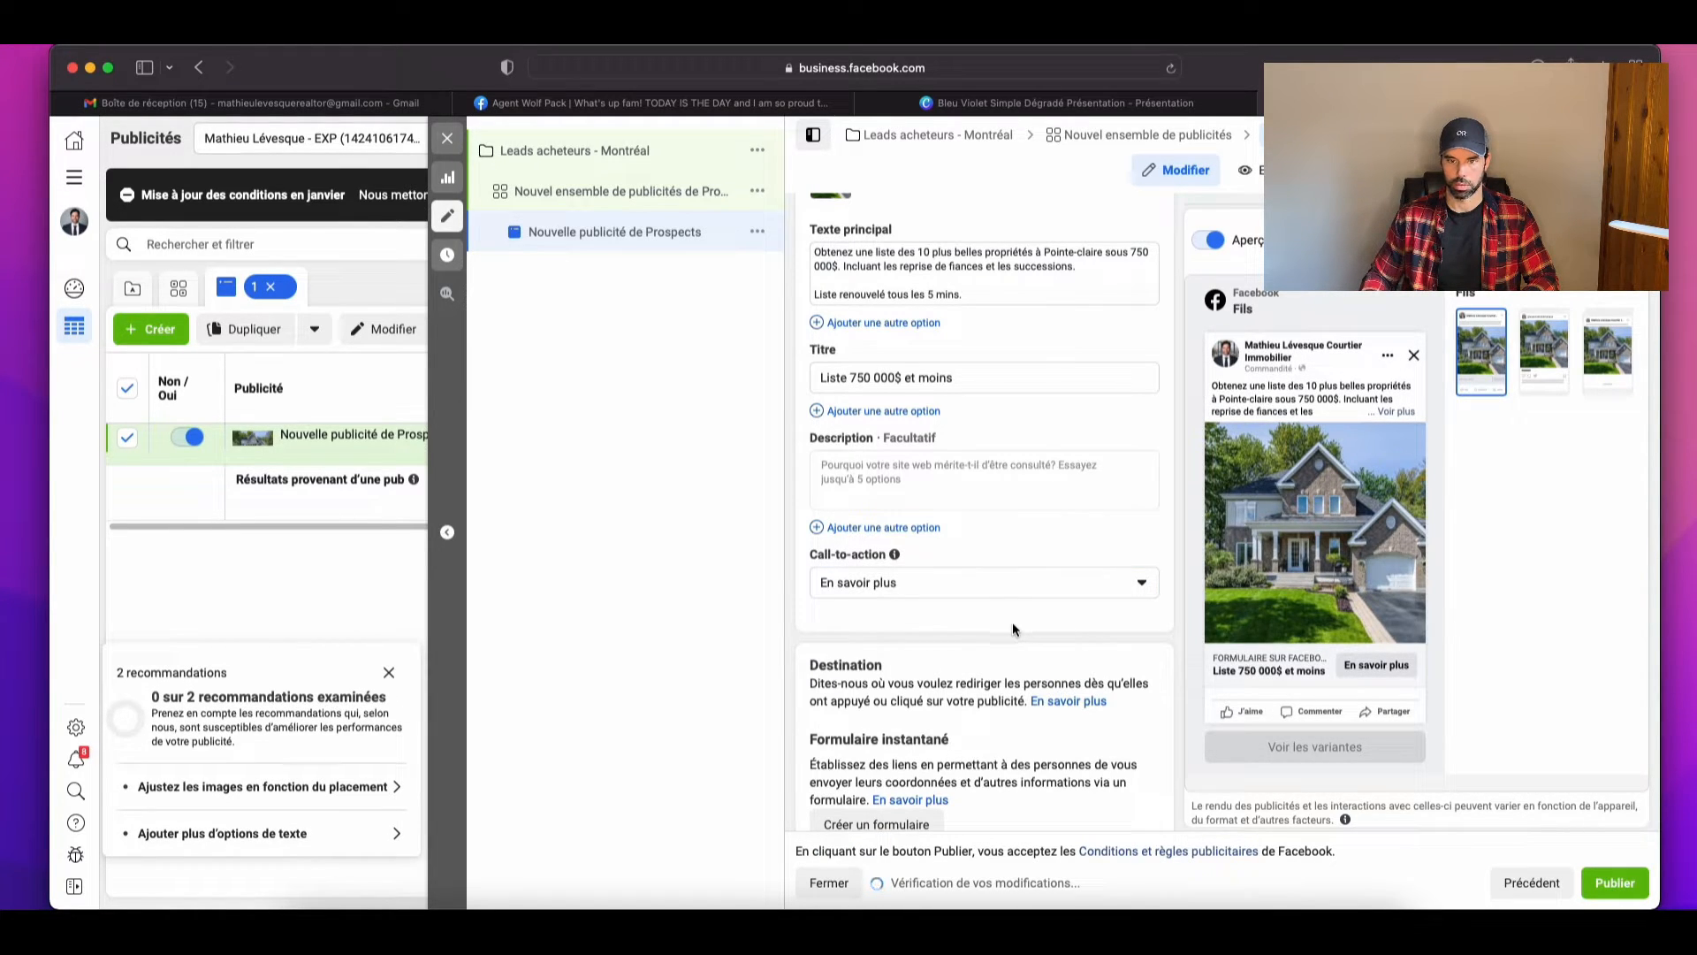
# Step: Start a new instant form for the ad's destination, continuing past the notice on credit, employment and housing ads
pyautogui.scroll(-6, 1013, 630)
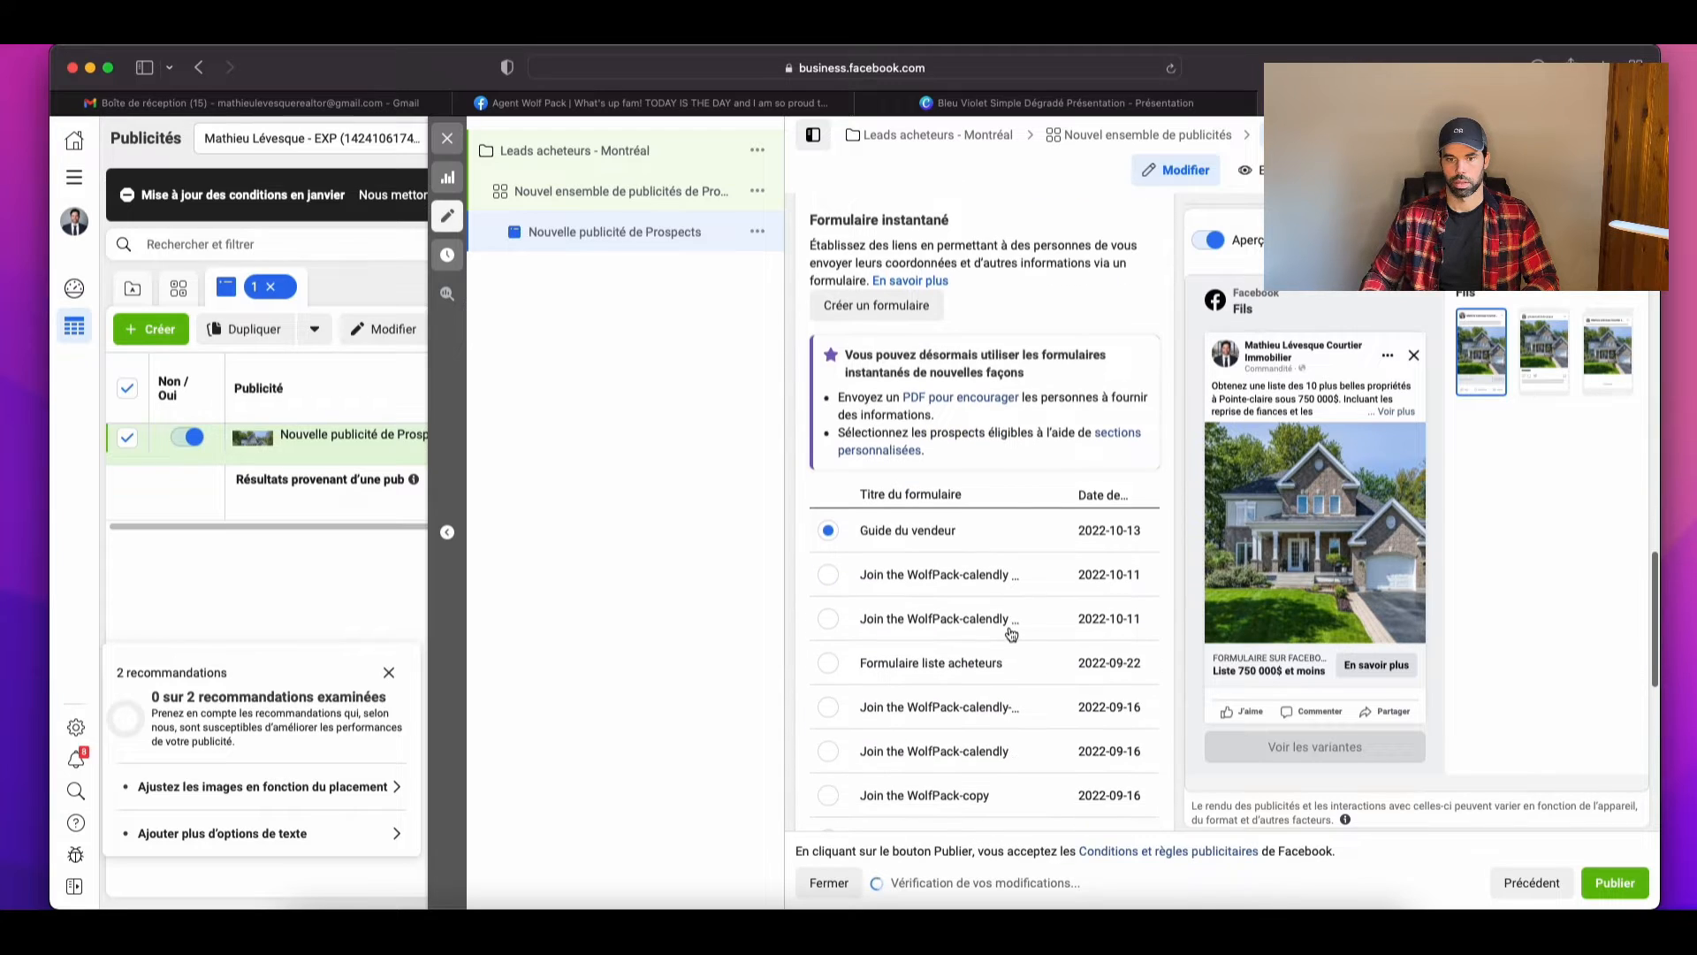
pyautogui.scroll(3, 1012, 633)
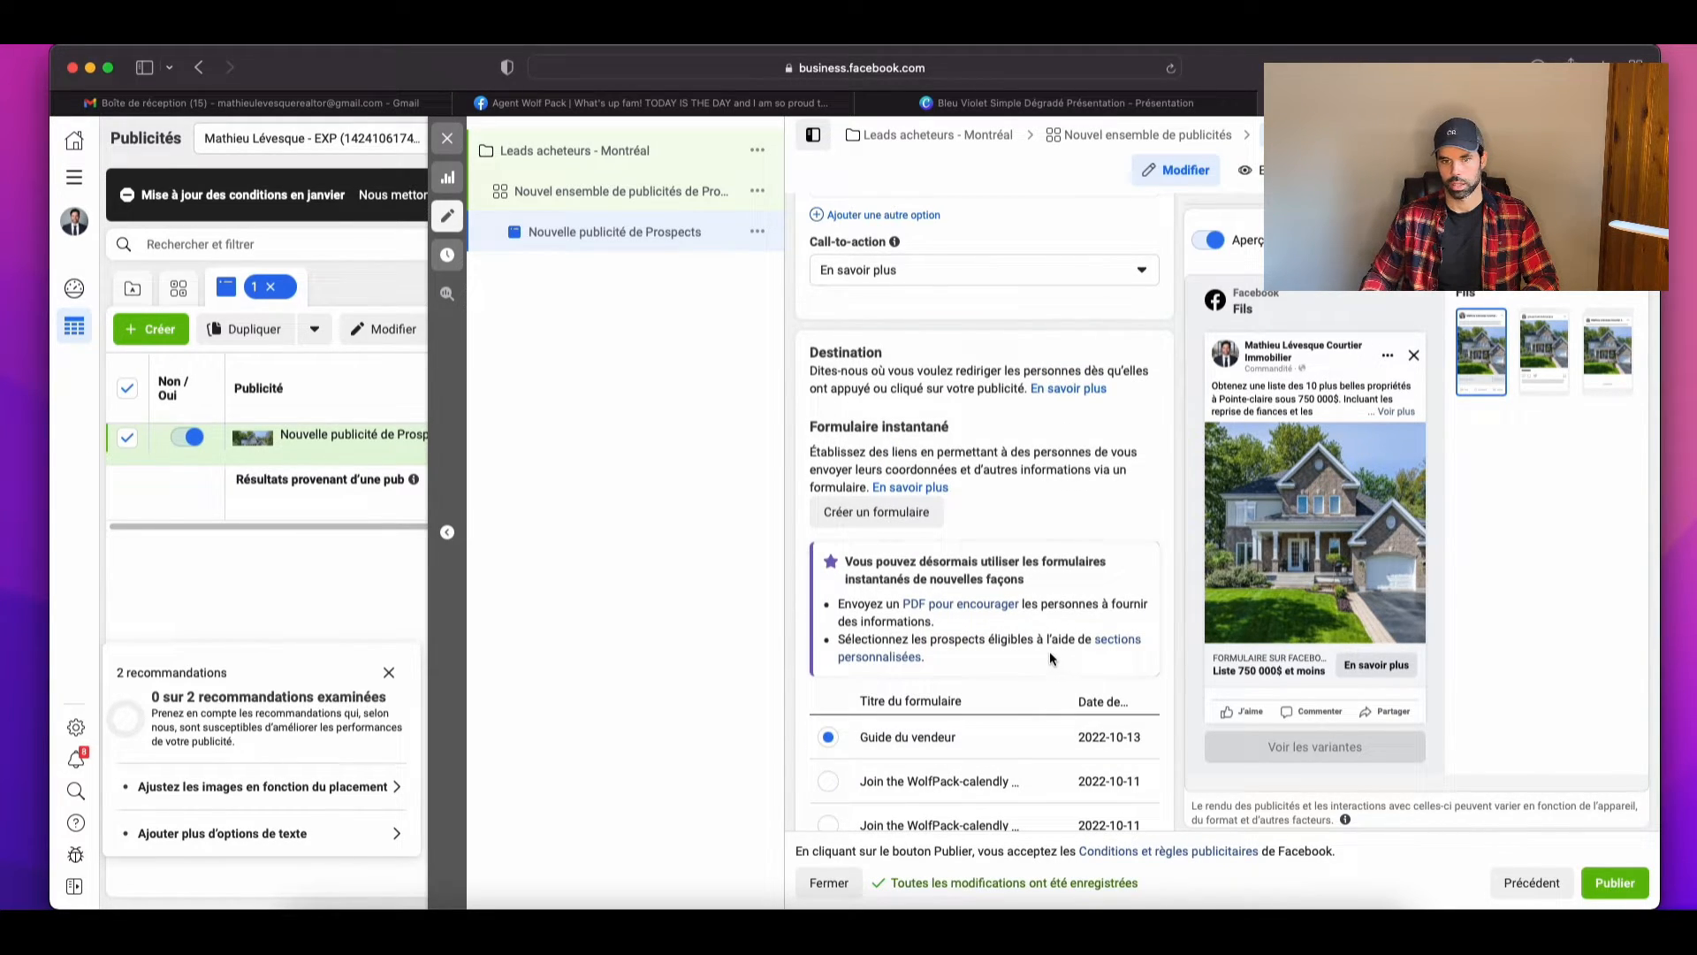
pyautogui.scroll(-5, 1043, 651)
pyautogui.scroll(6, 1043, 650)
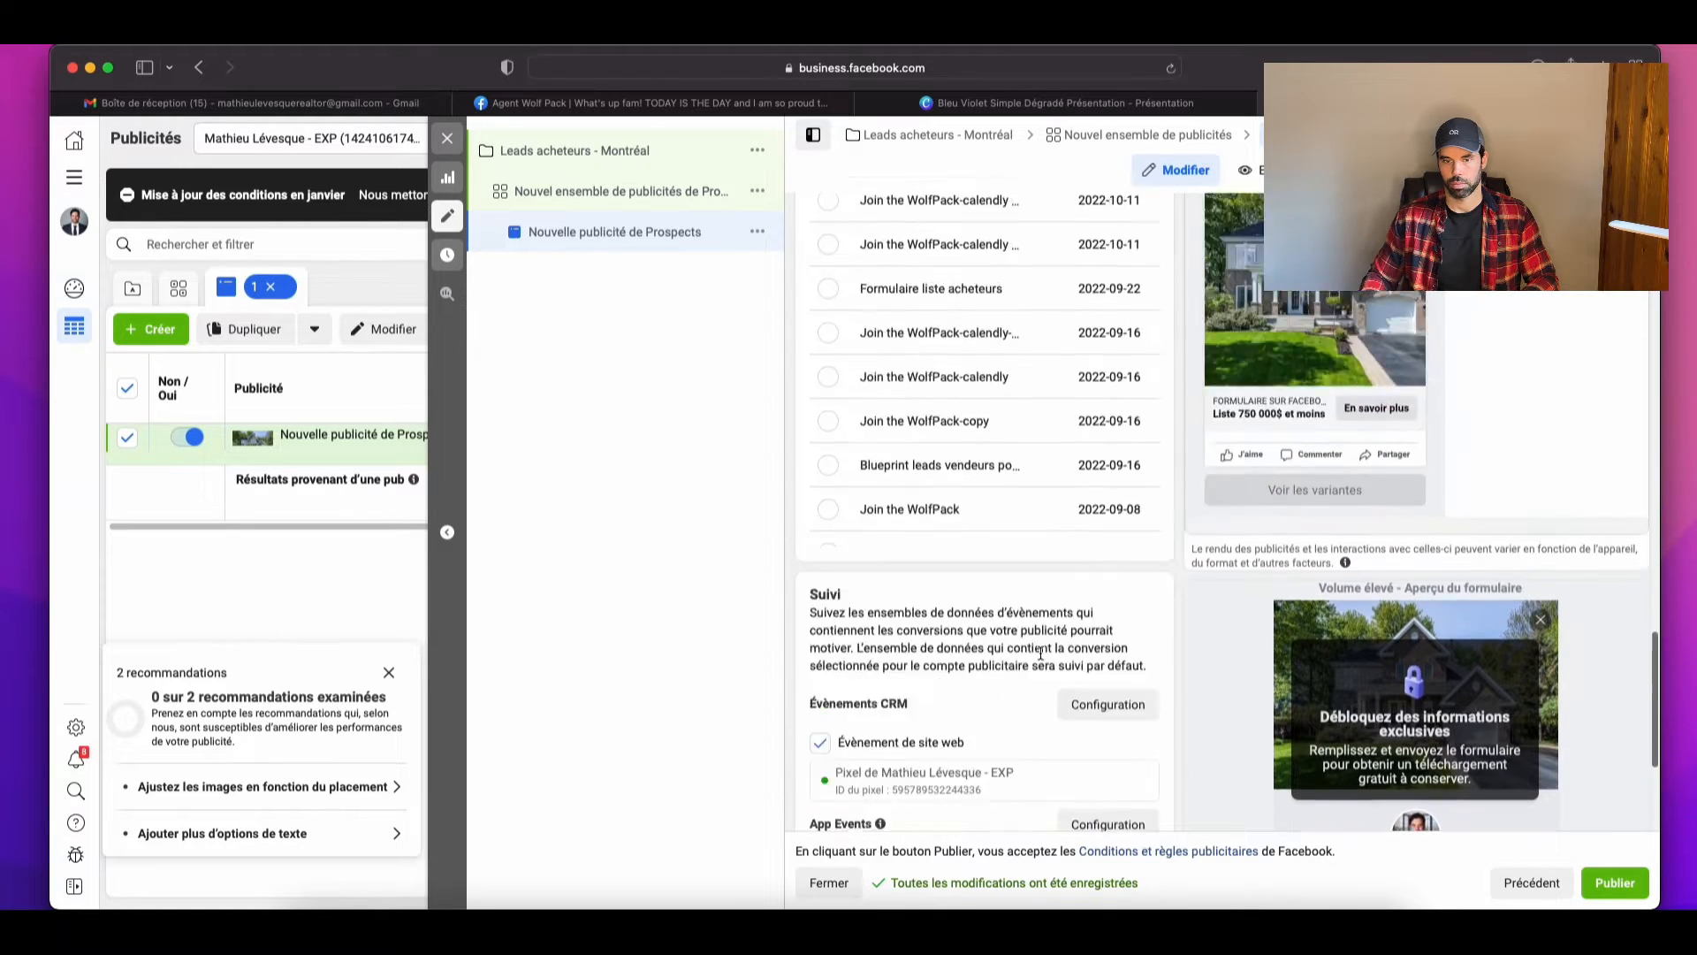
pyautogui.scroll(-3, 1041, 656)
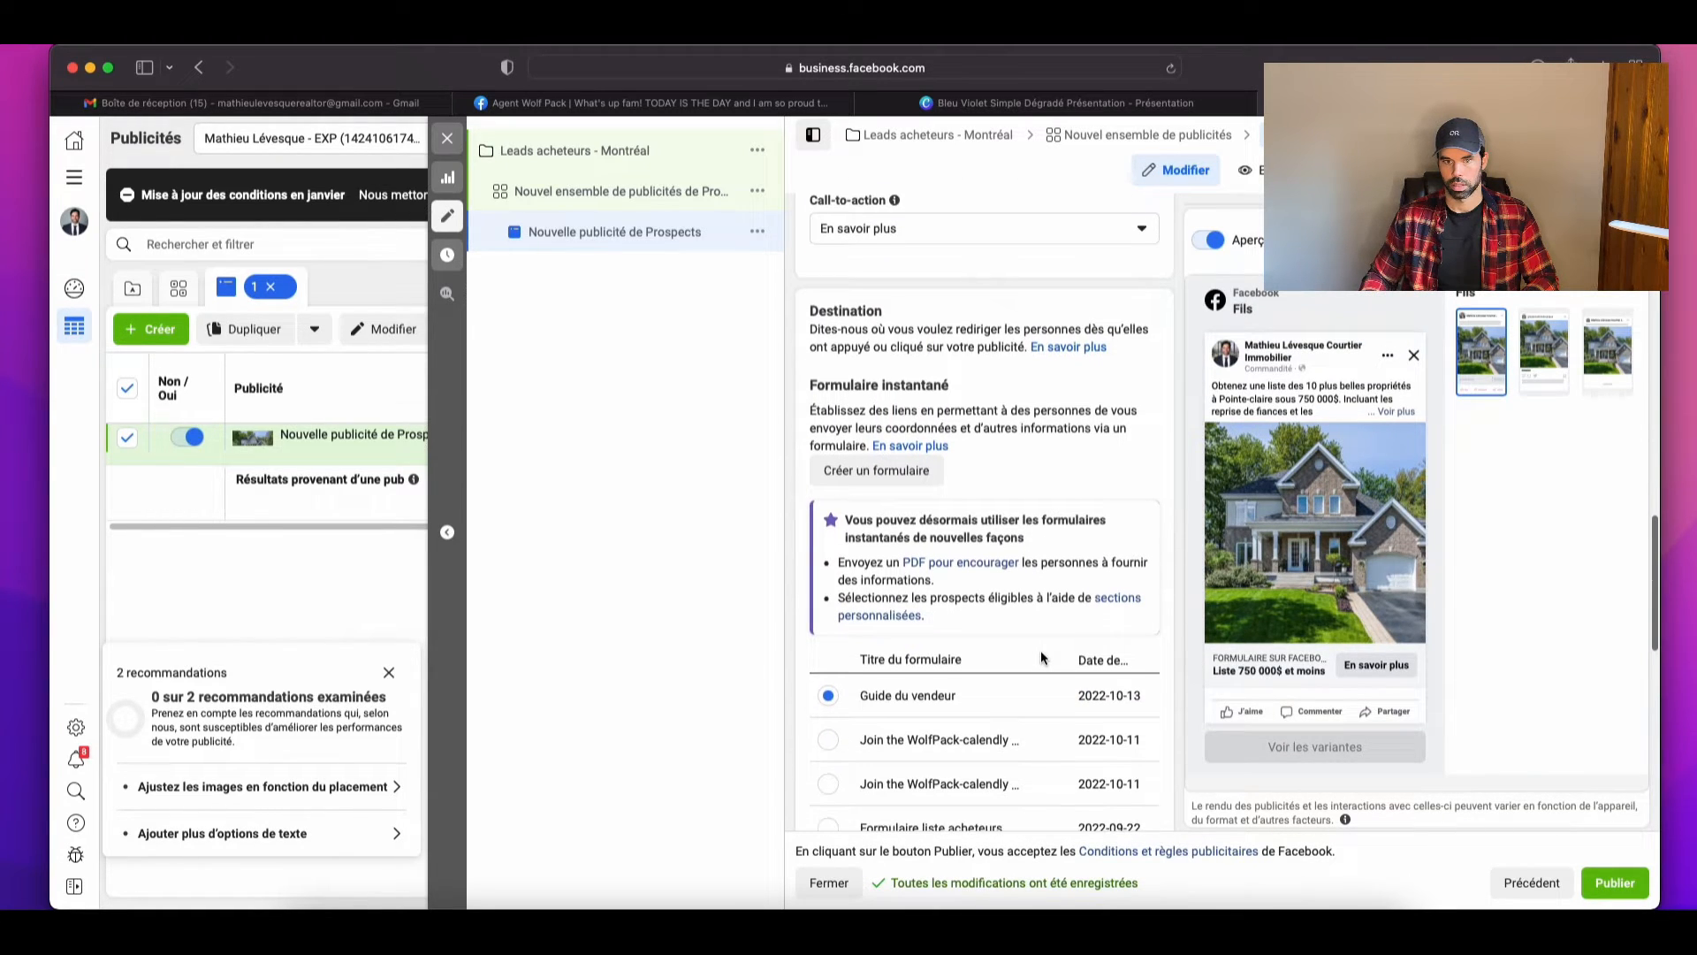
pyautogui.click(902, 486)
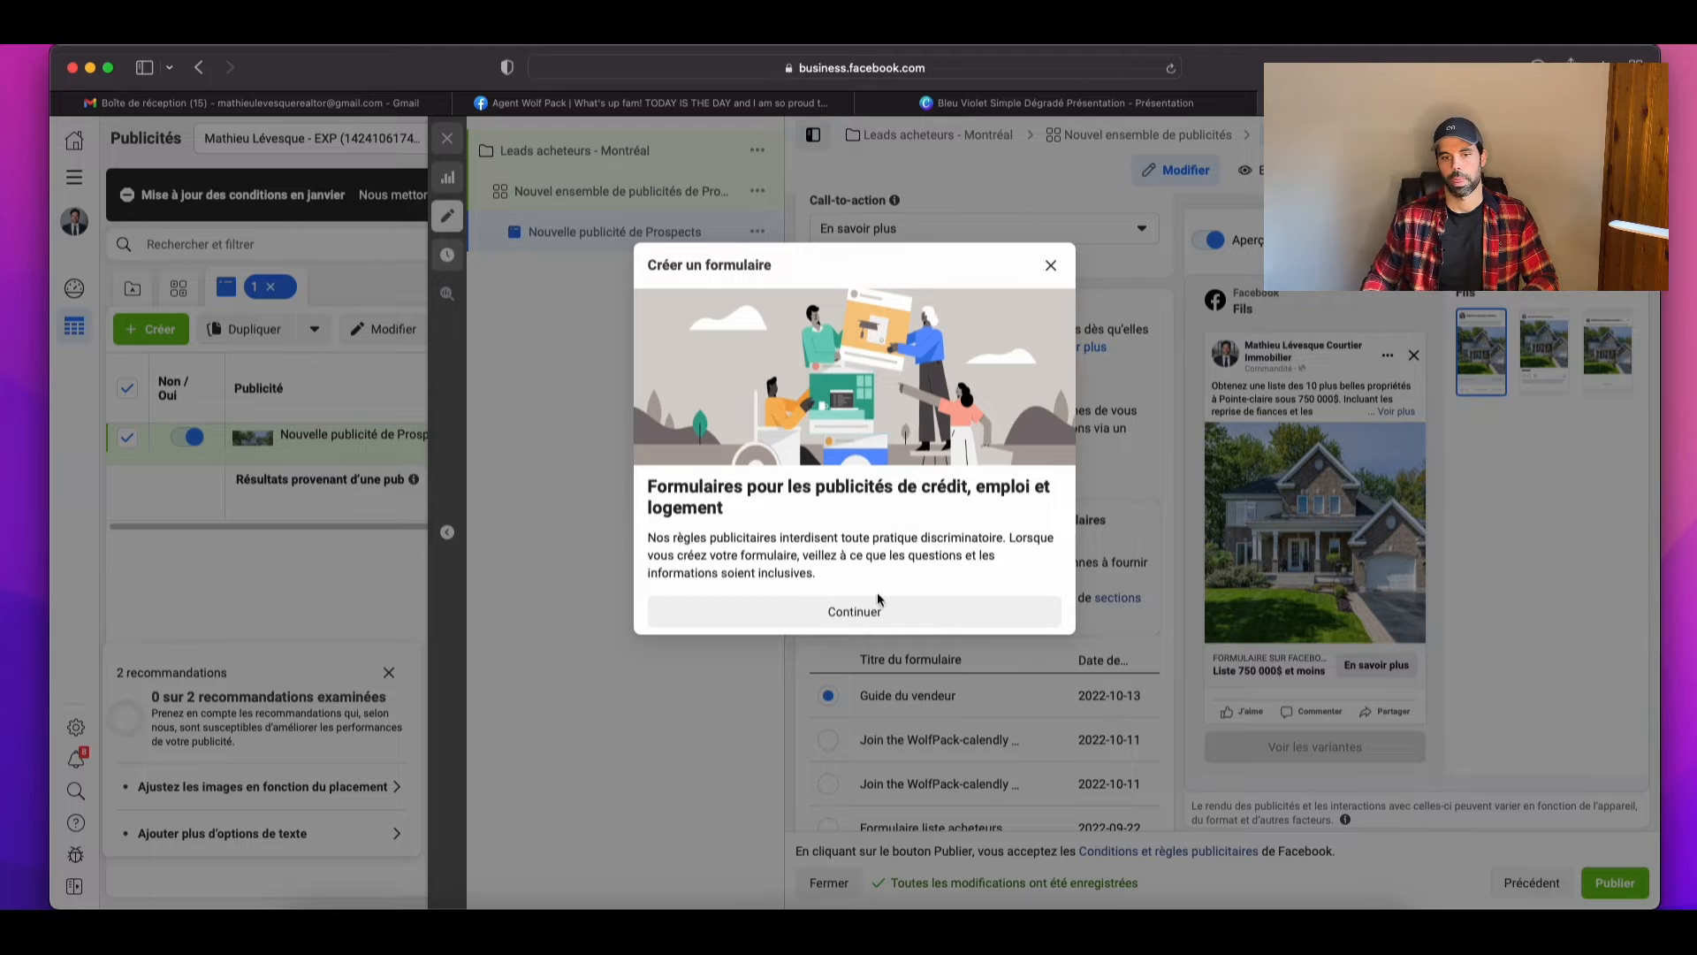
pyautogui.click(863, 619)
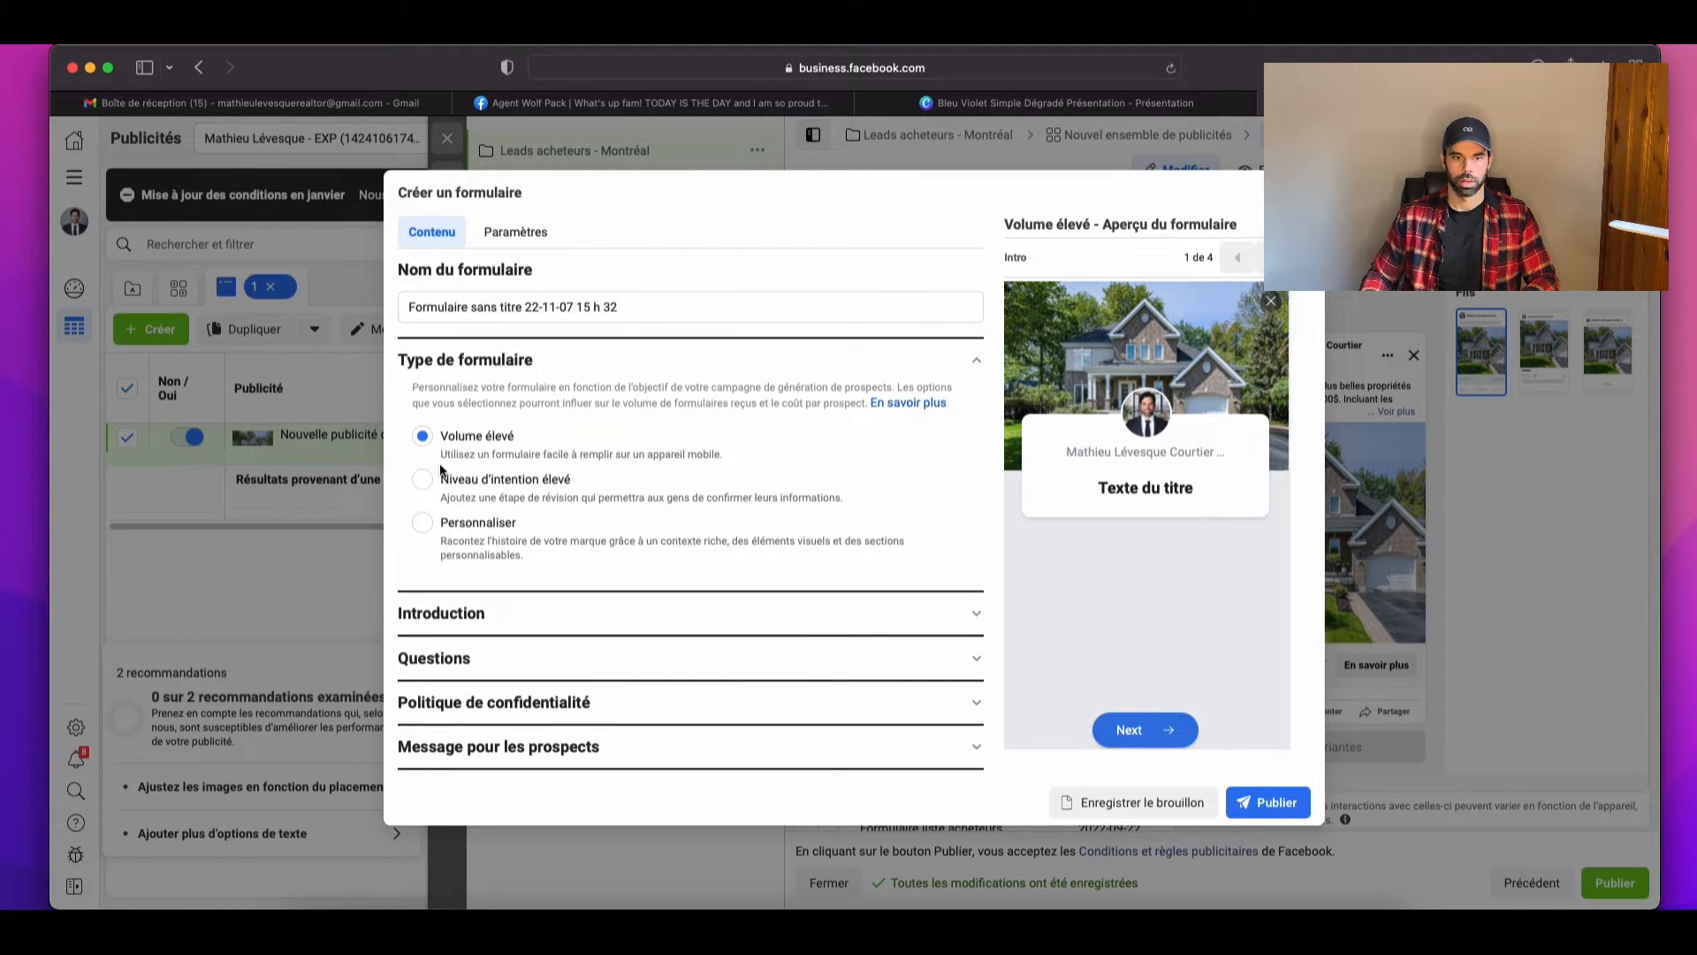
# Step: Set the new form's language to Français (France) in its configuration settings
pyautogui.click(520, 234)
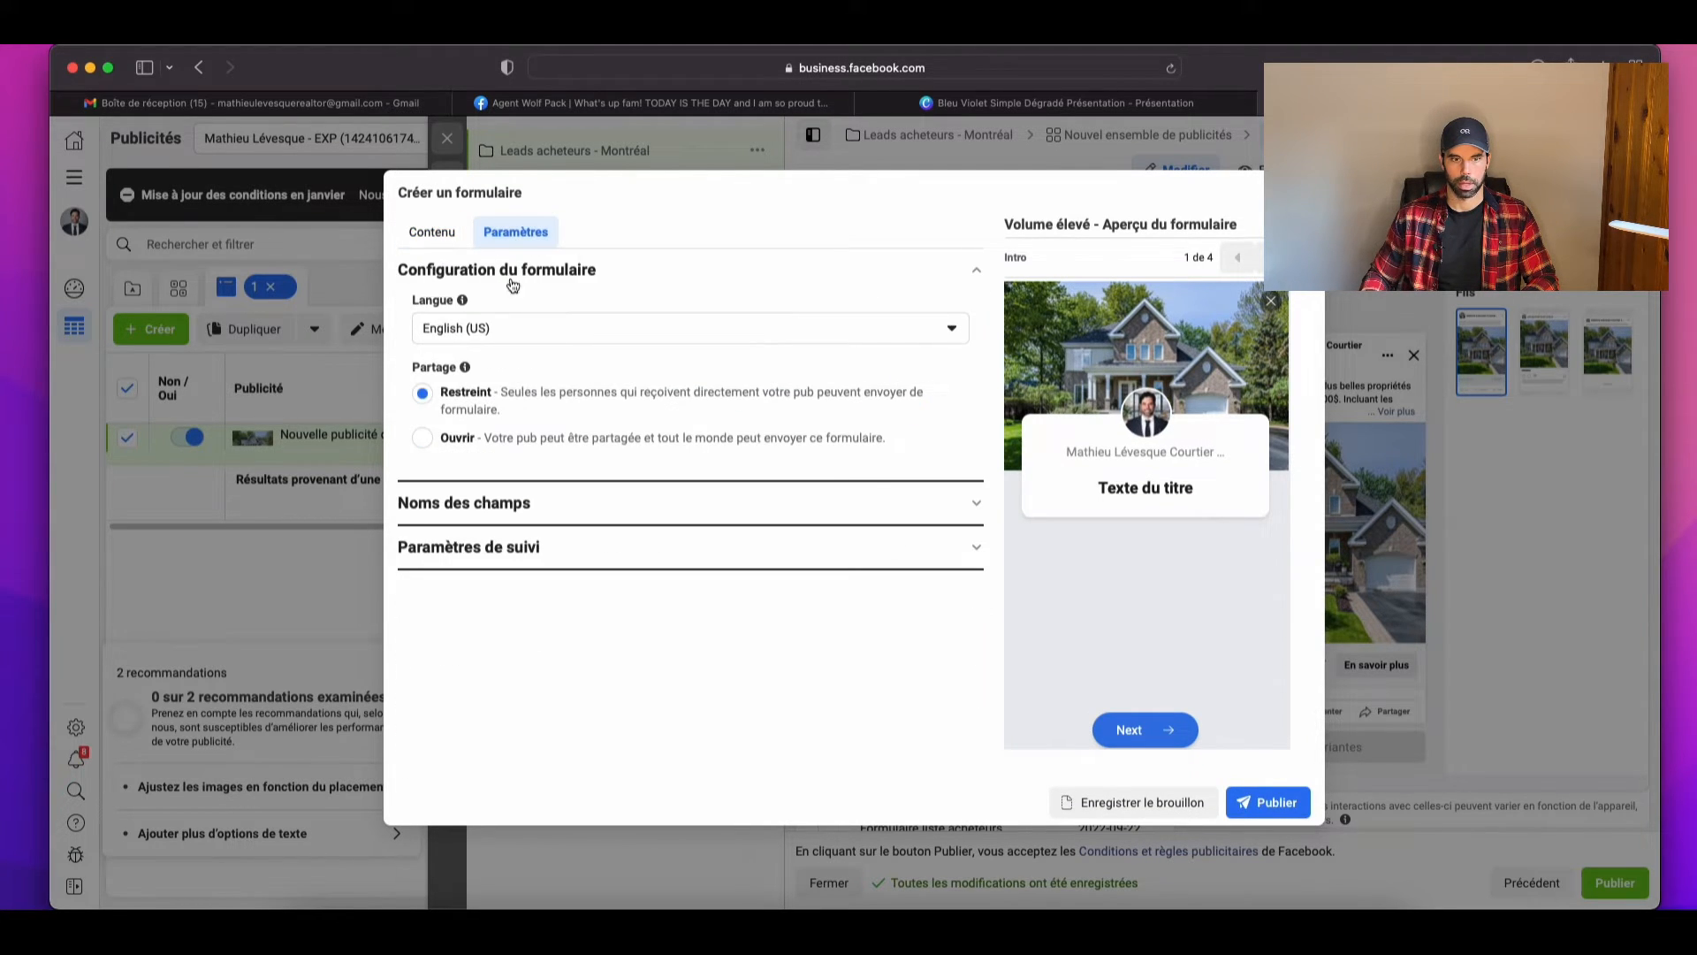
pyautogui.click(554, 341)
pyautogui.click(569, 440)
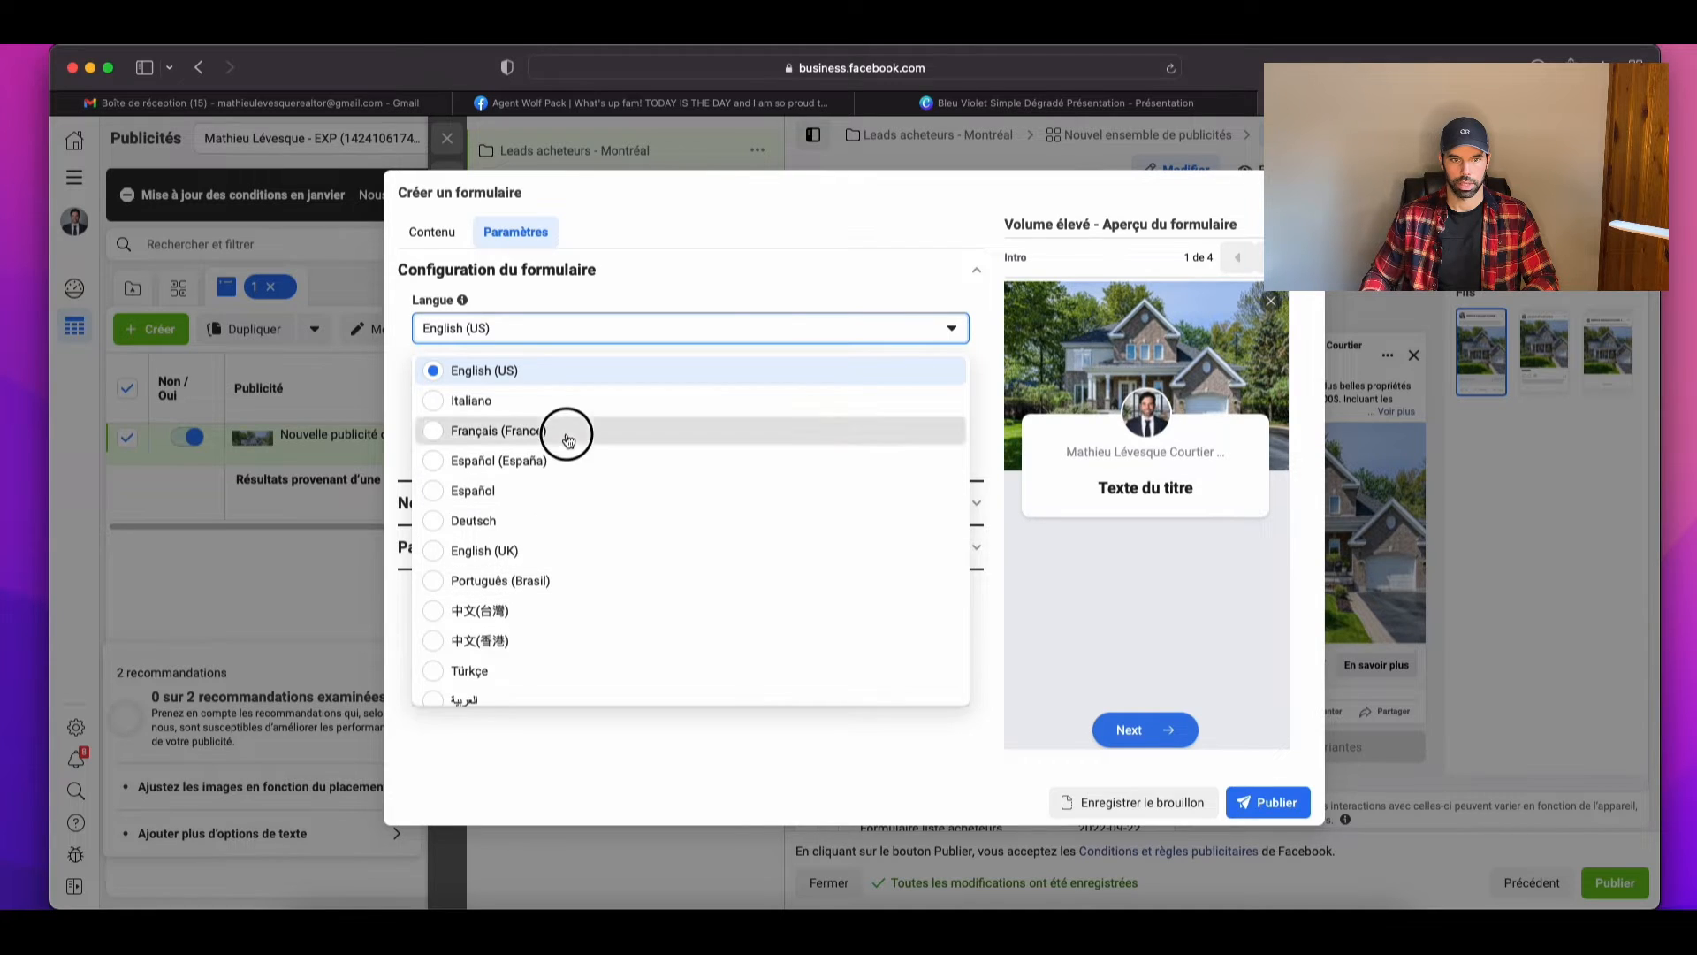
# Step: Choose "Niveau d'intention élevé" as the form type and expand the form's Introduction section
pyautogui.click(446, 237)
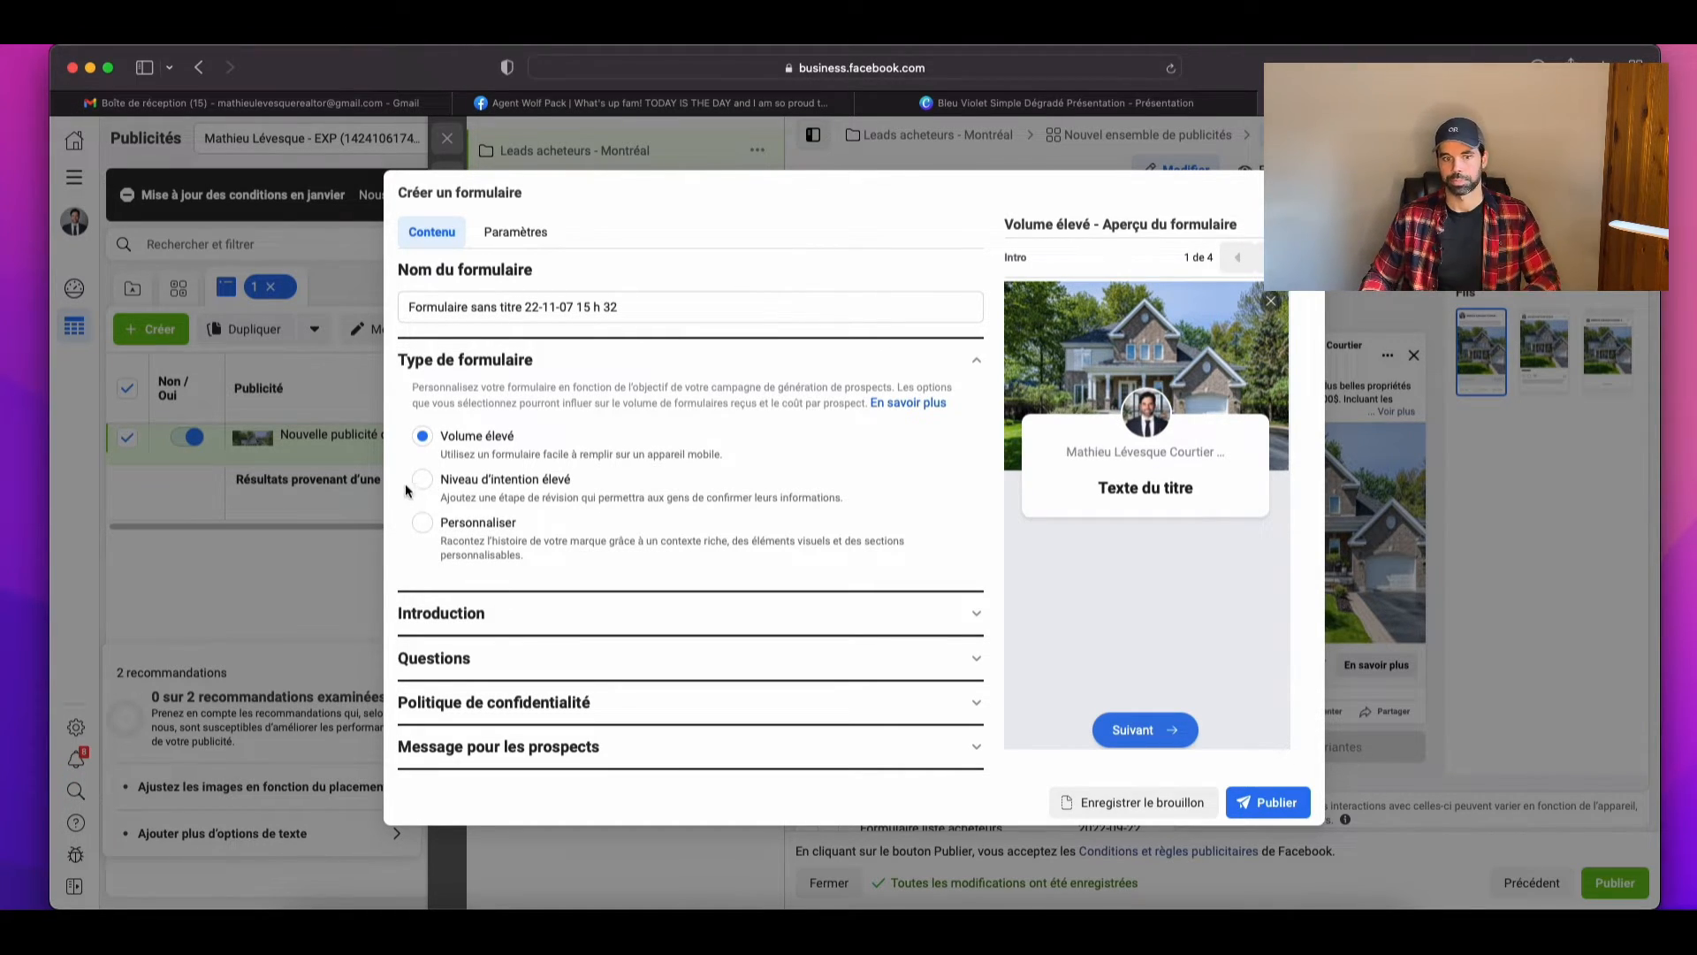
pyautogui.click(423, 480)
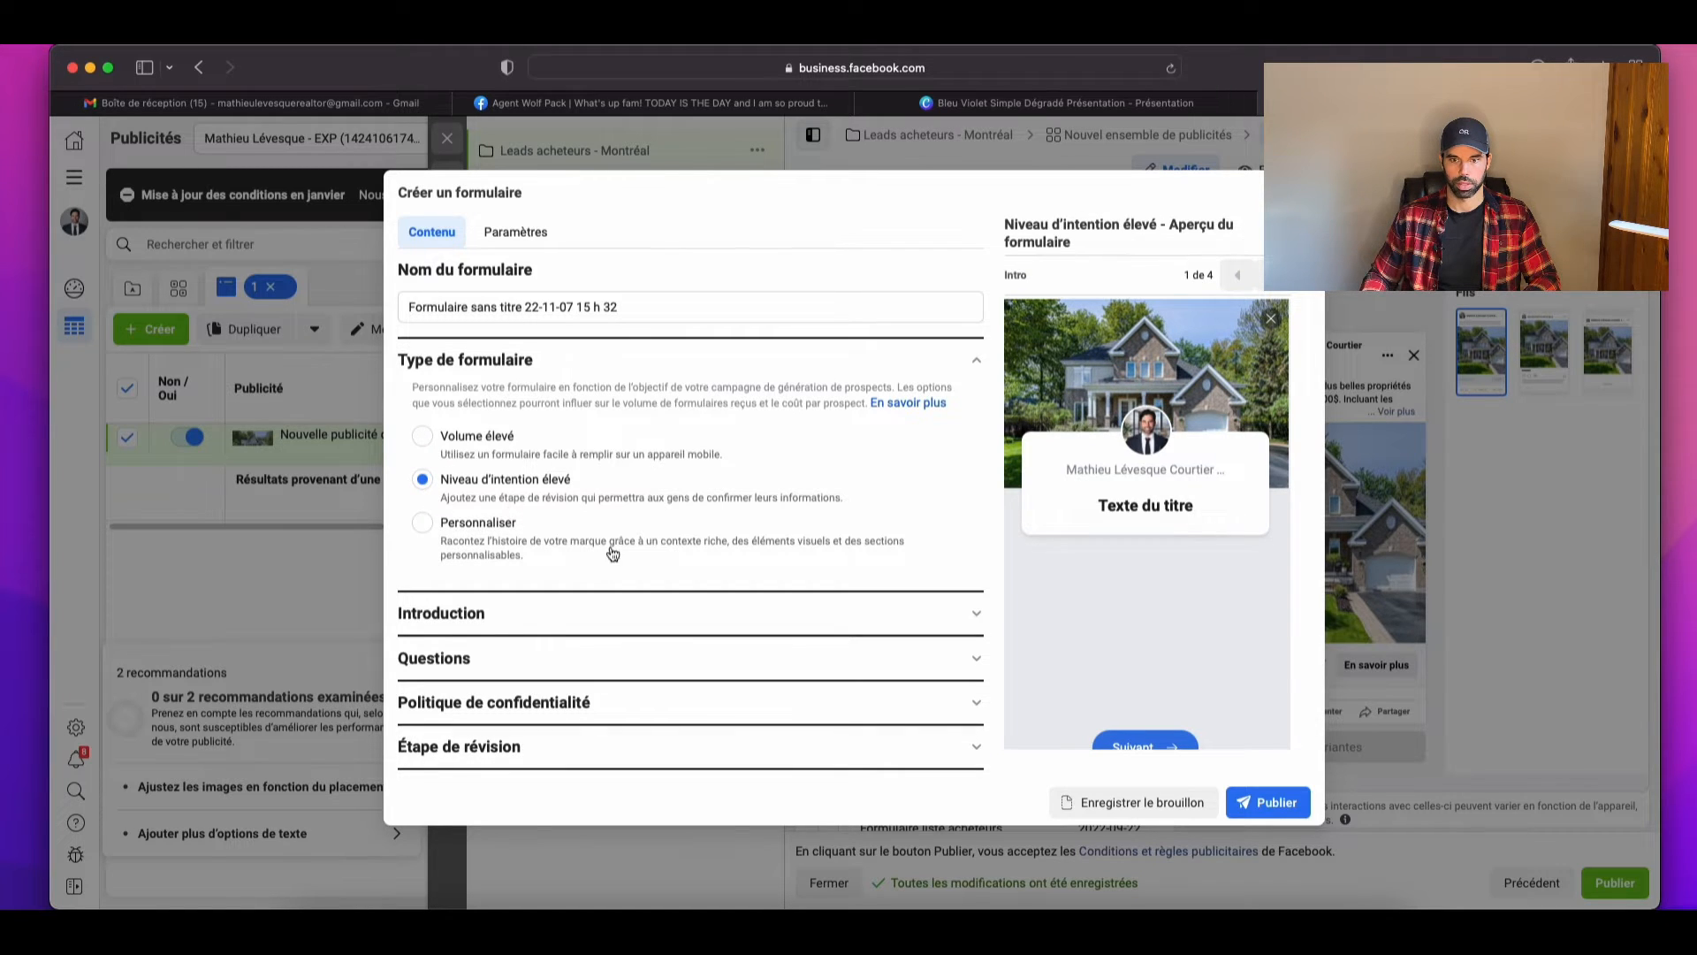
pyautogui.click(495, 613)
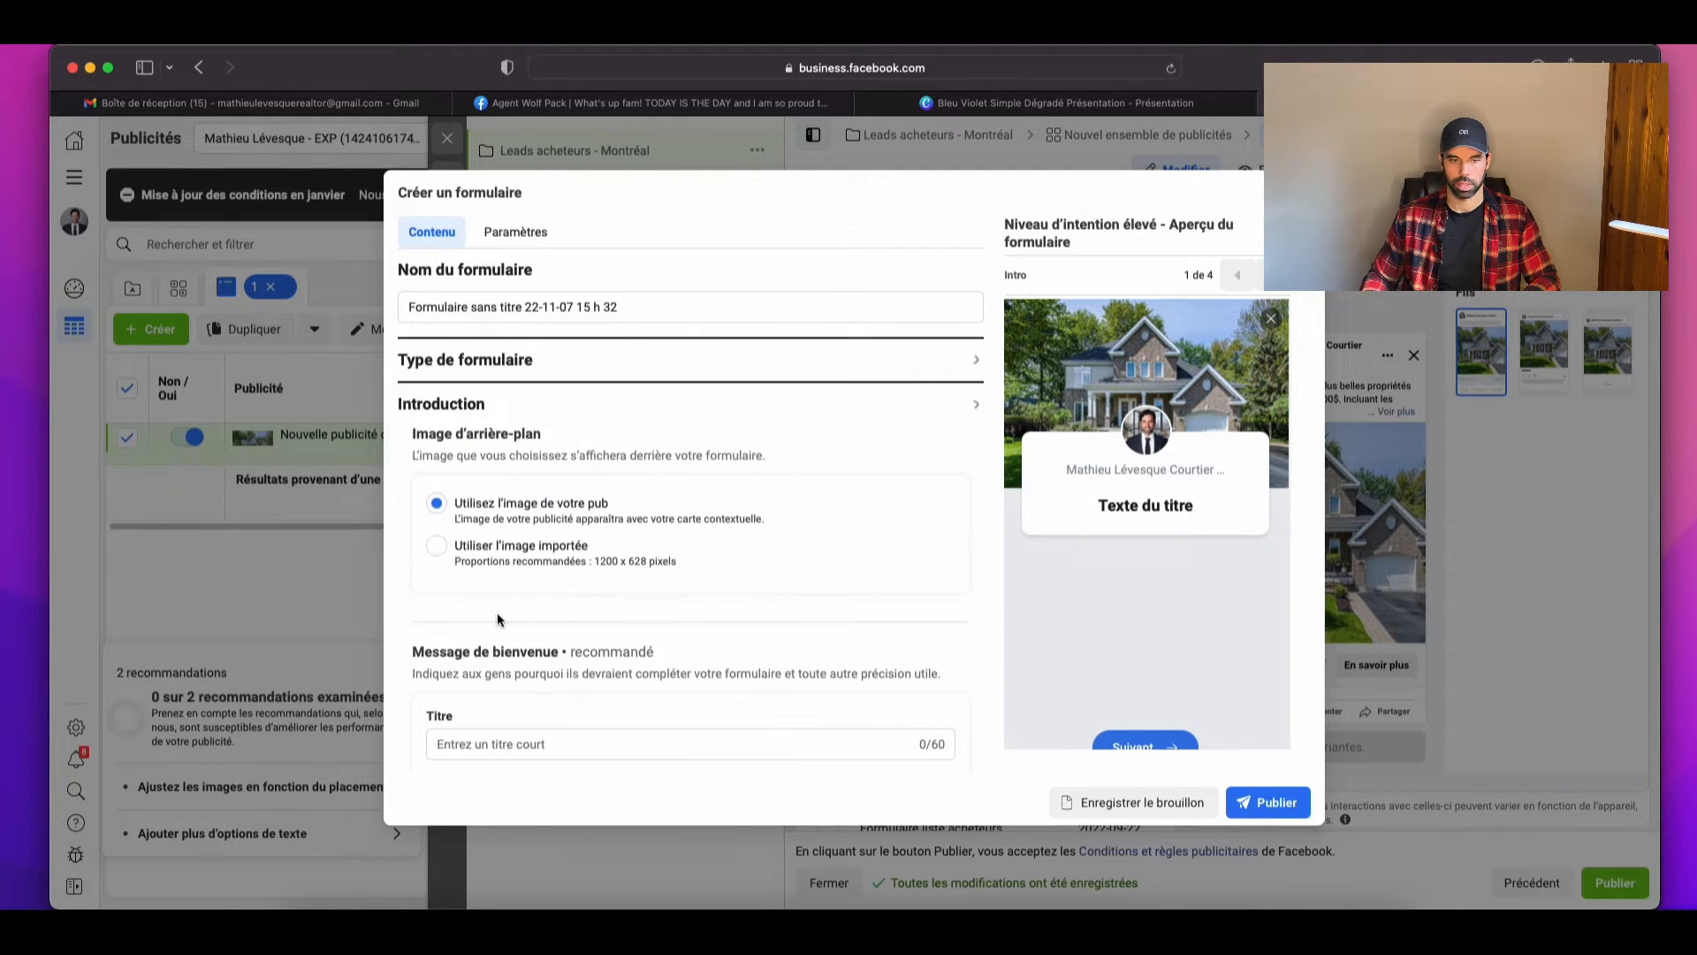
pyautogui.scroll(-2, 548, 591)
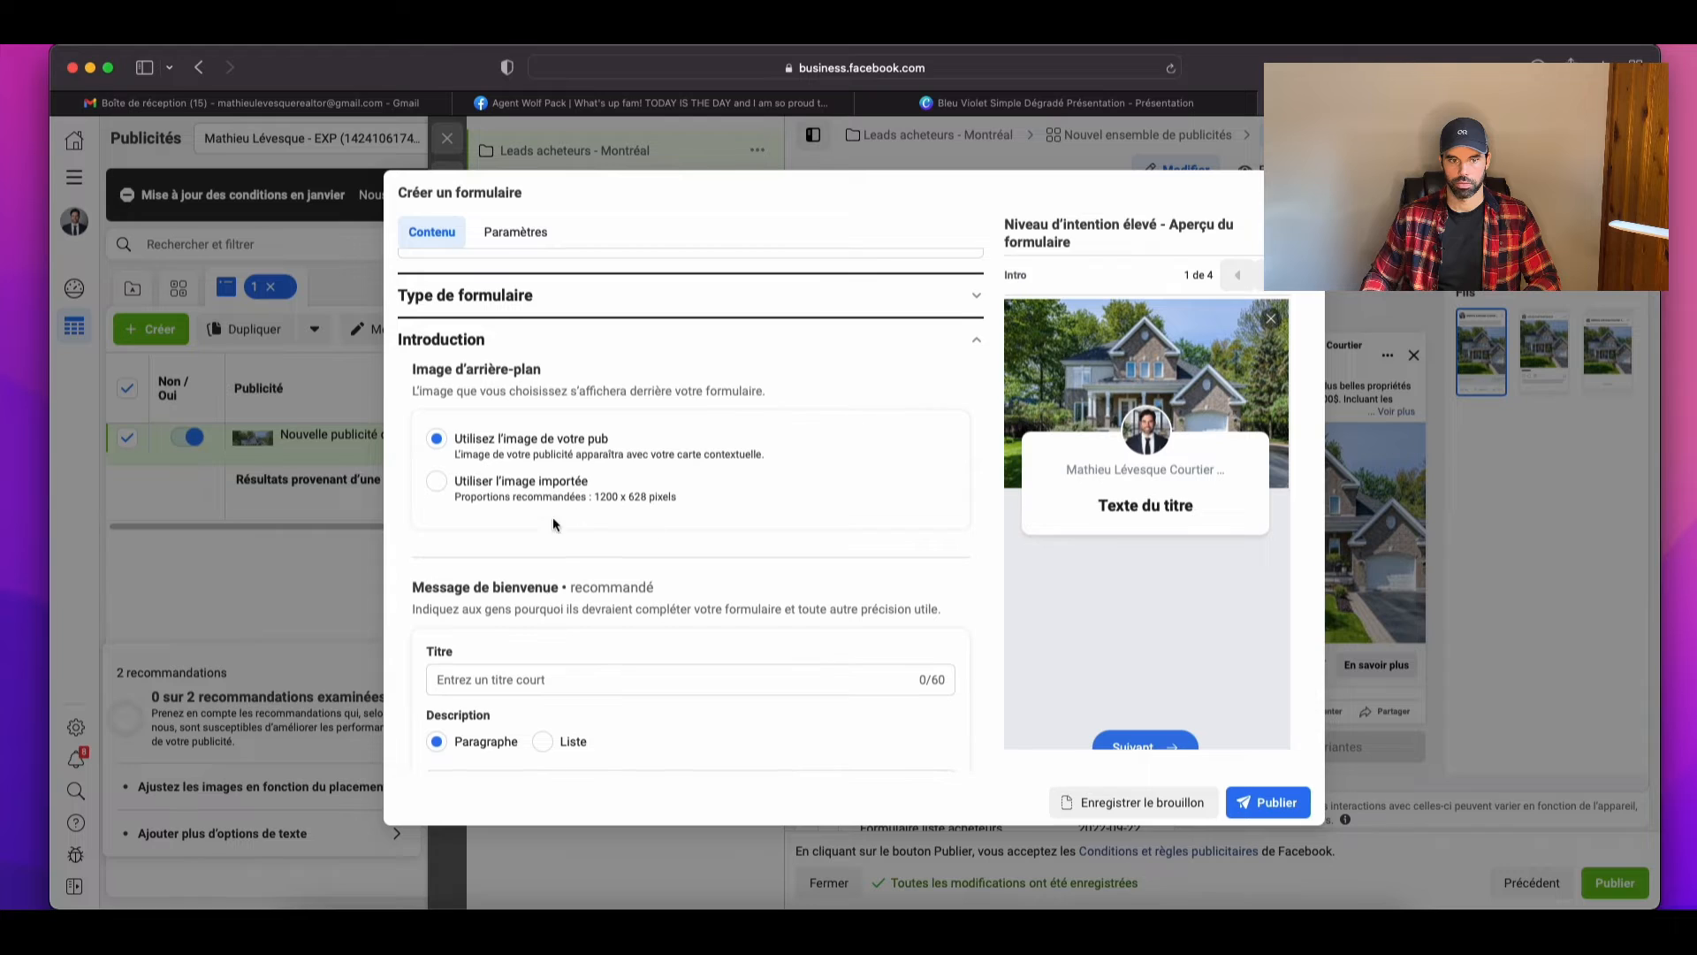
pyautogui.scroll(-2, 522, 634)
pyautogui.click(511, 616)
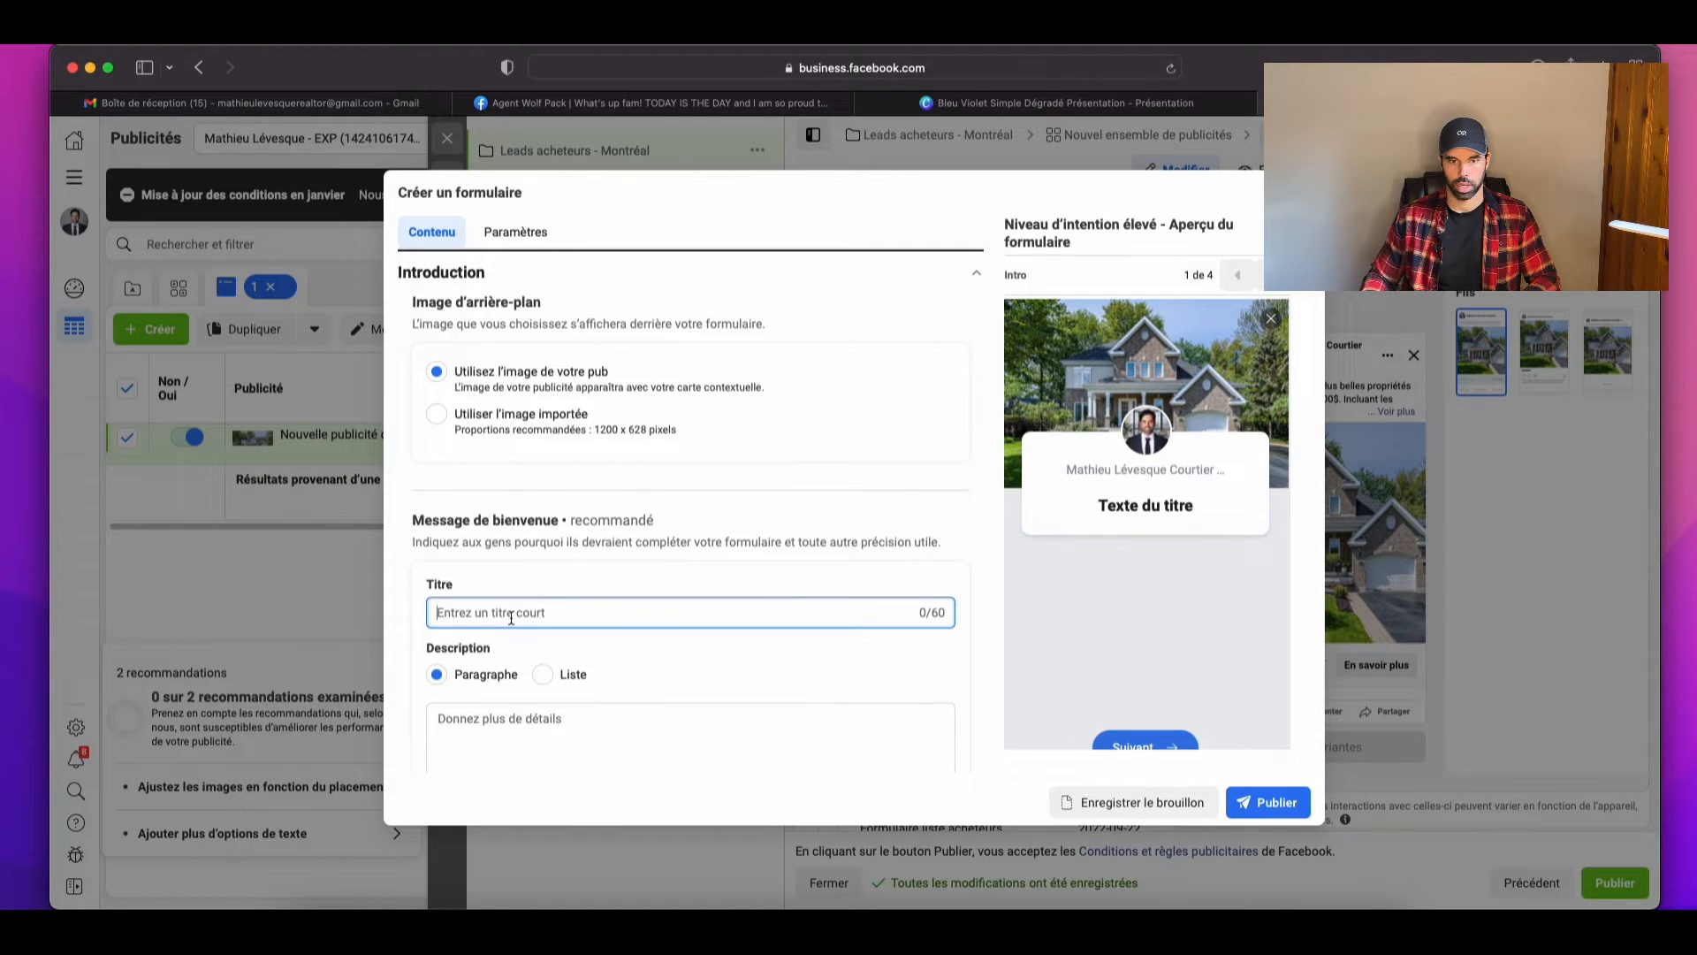
pyautogui.write('O')
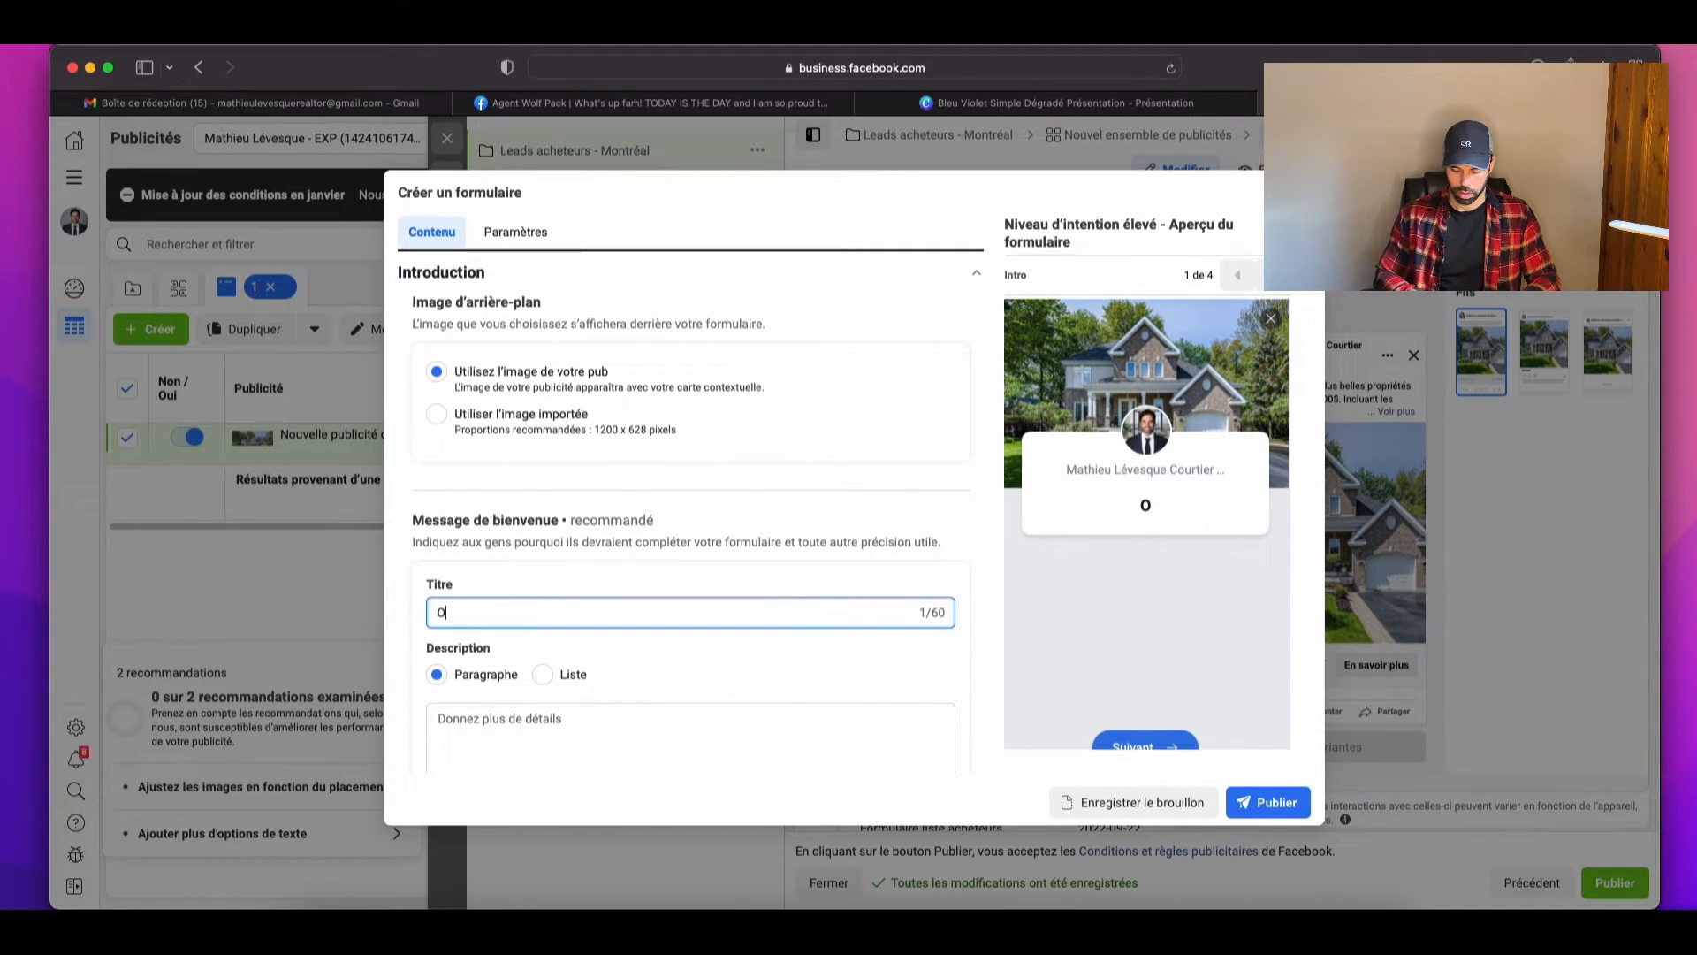
pyautogui.write('tbe')
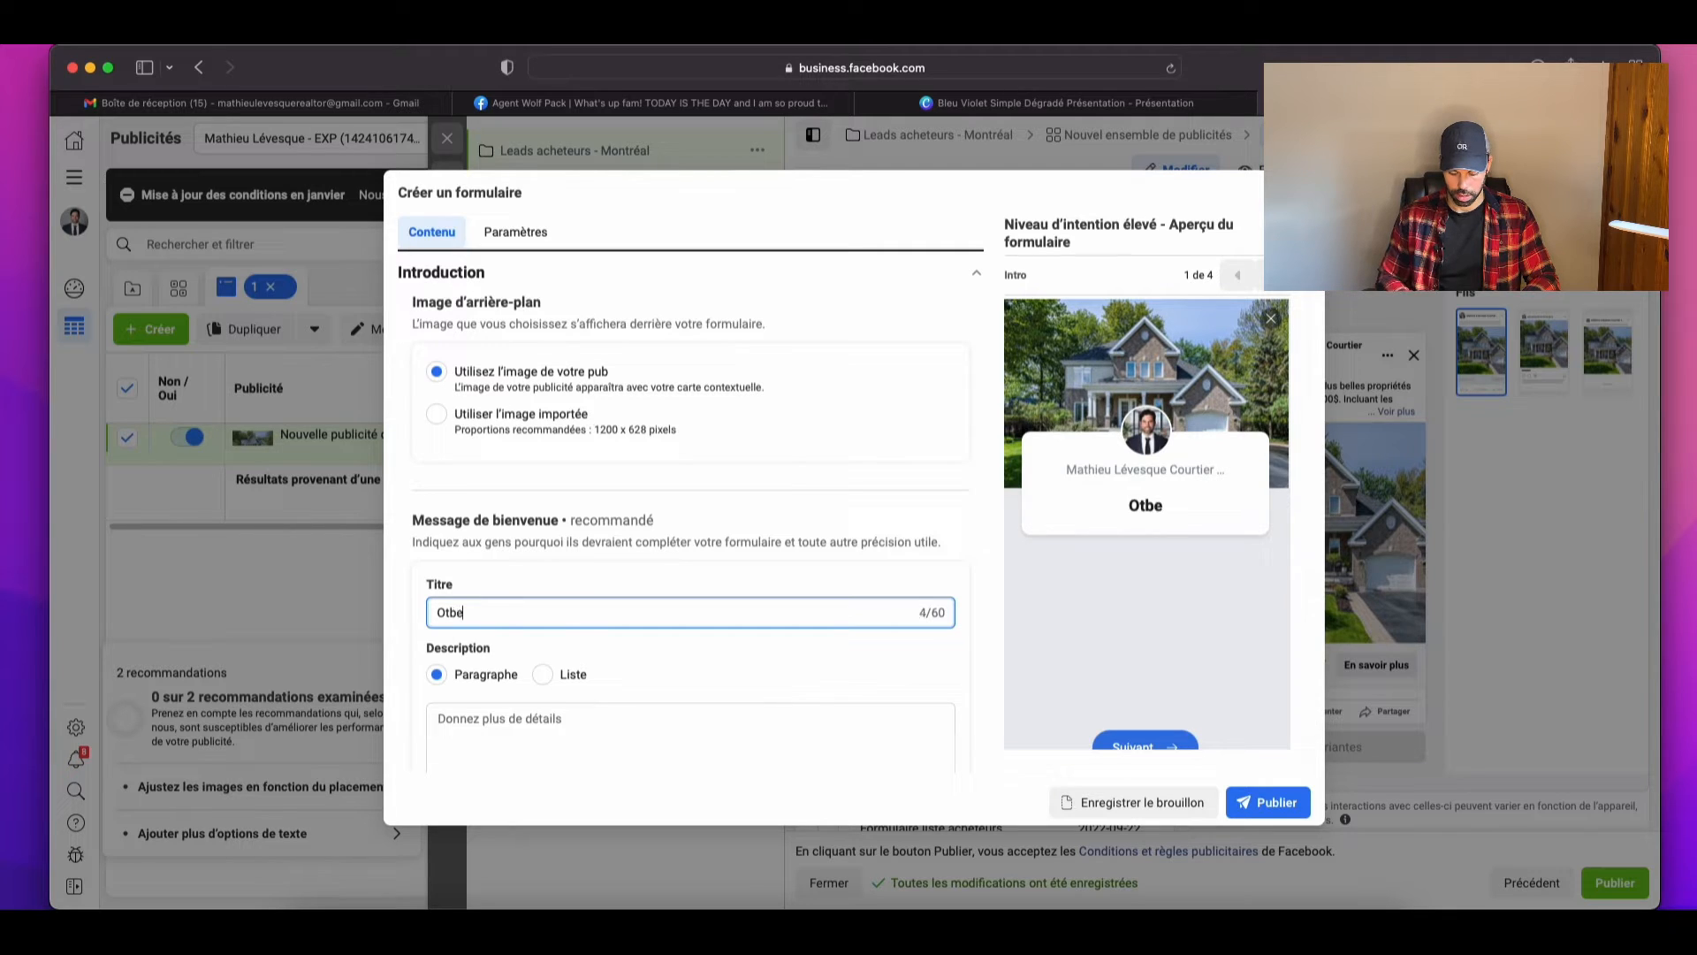
pyautogui.write('z votre l')
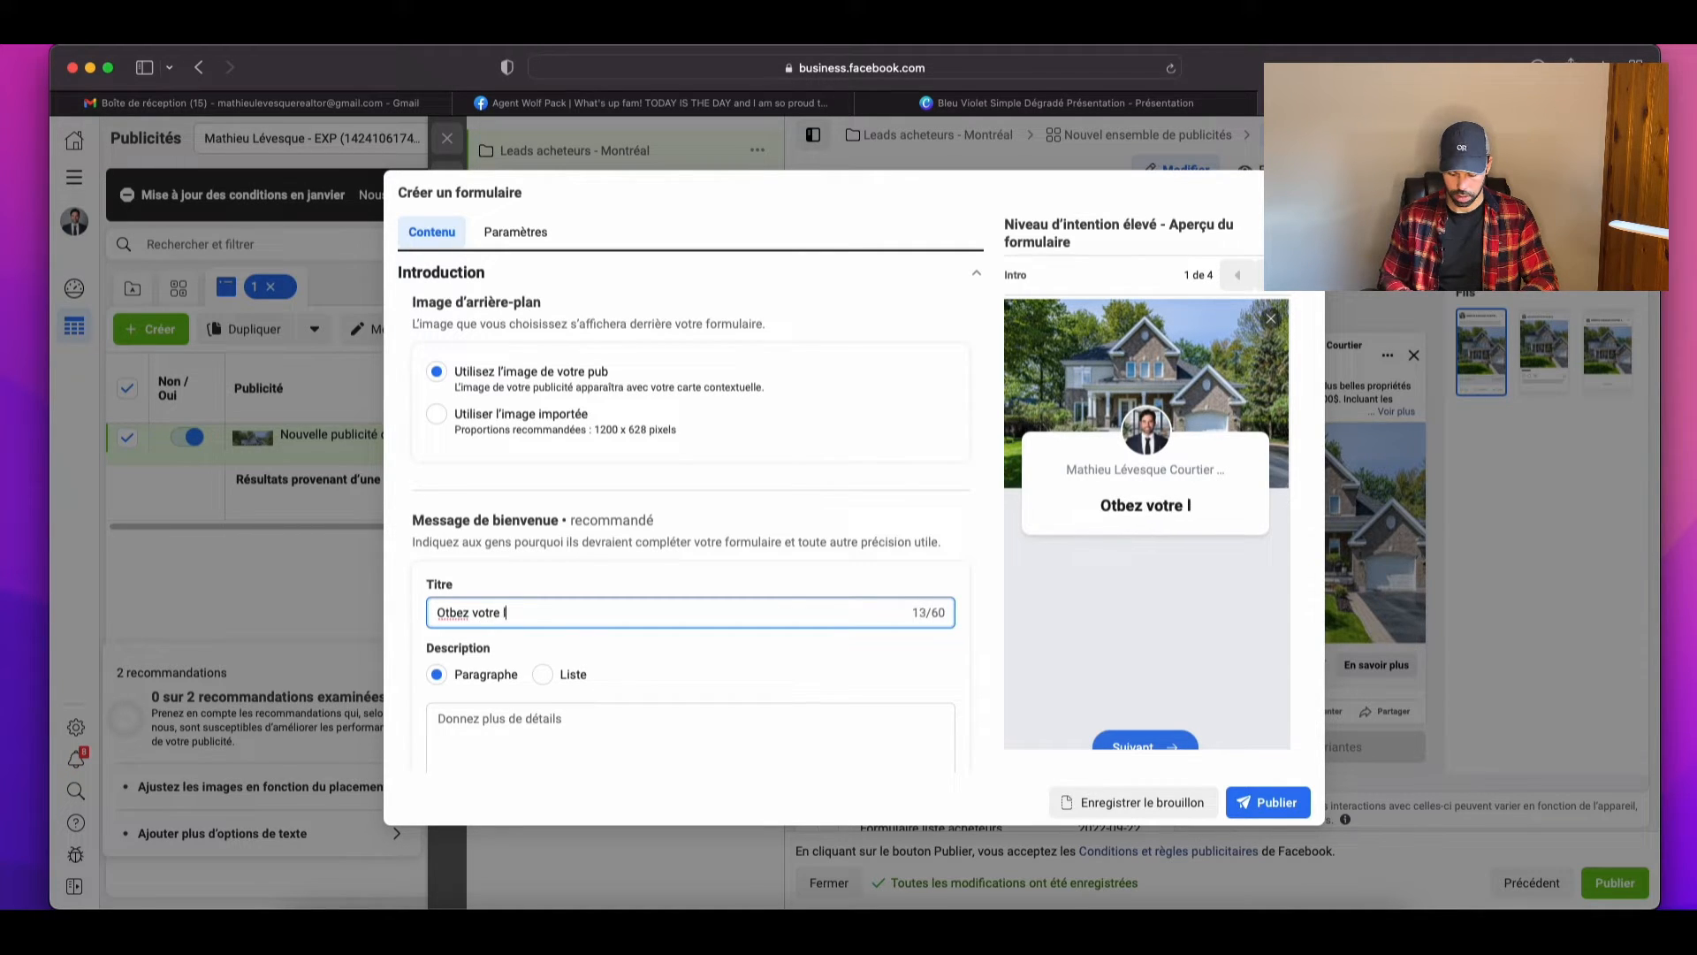
pyautogui.write('iste GRa')
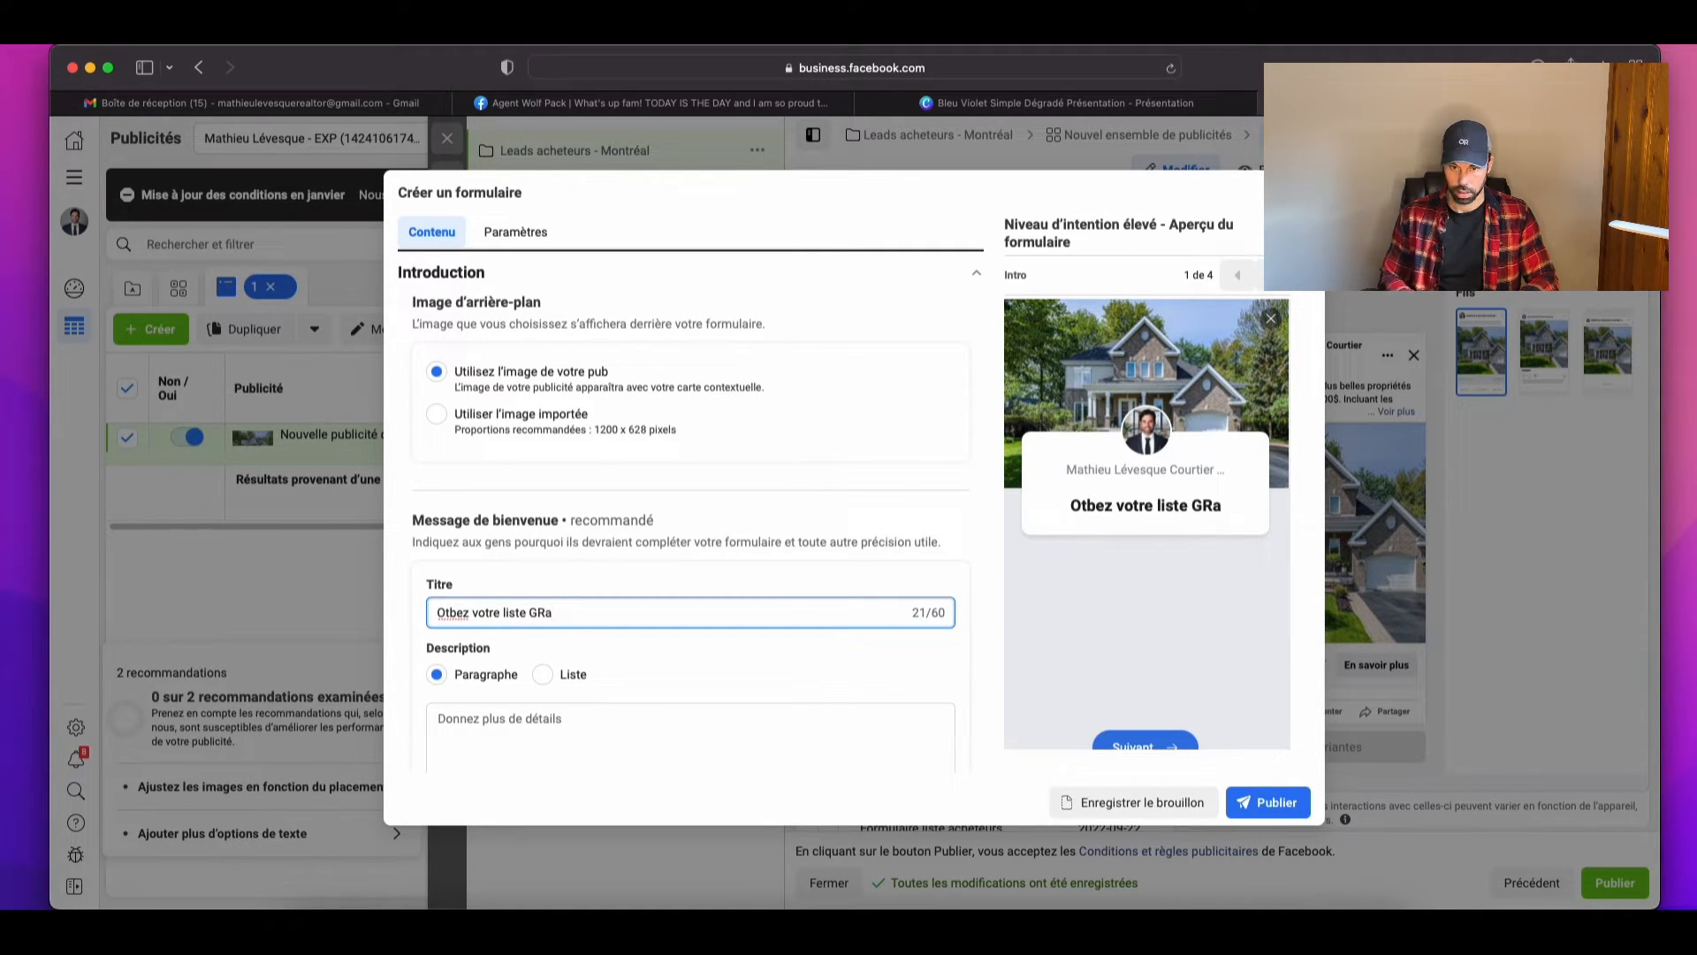
pyautogui.press('BackSpace')
pyautogui.write('ATUITE')
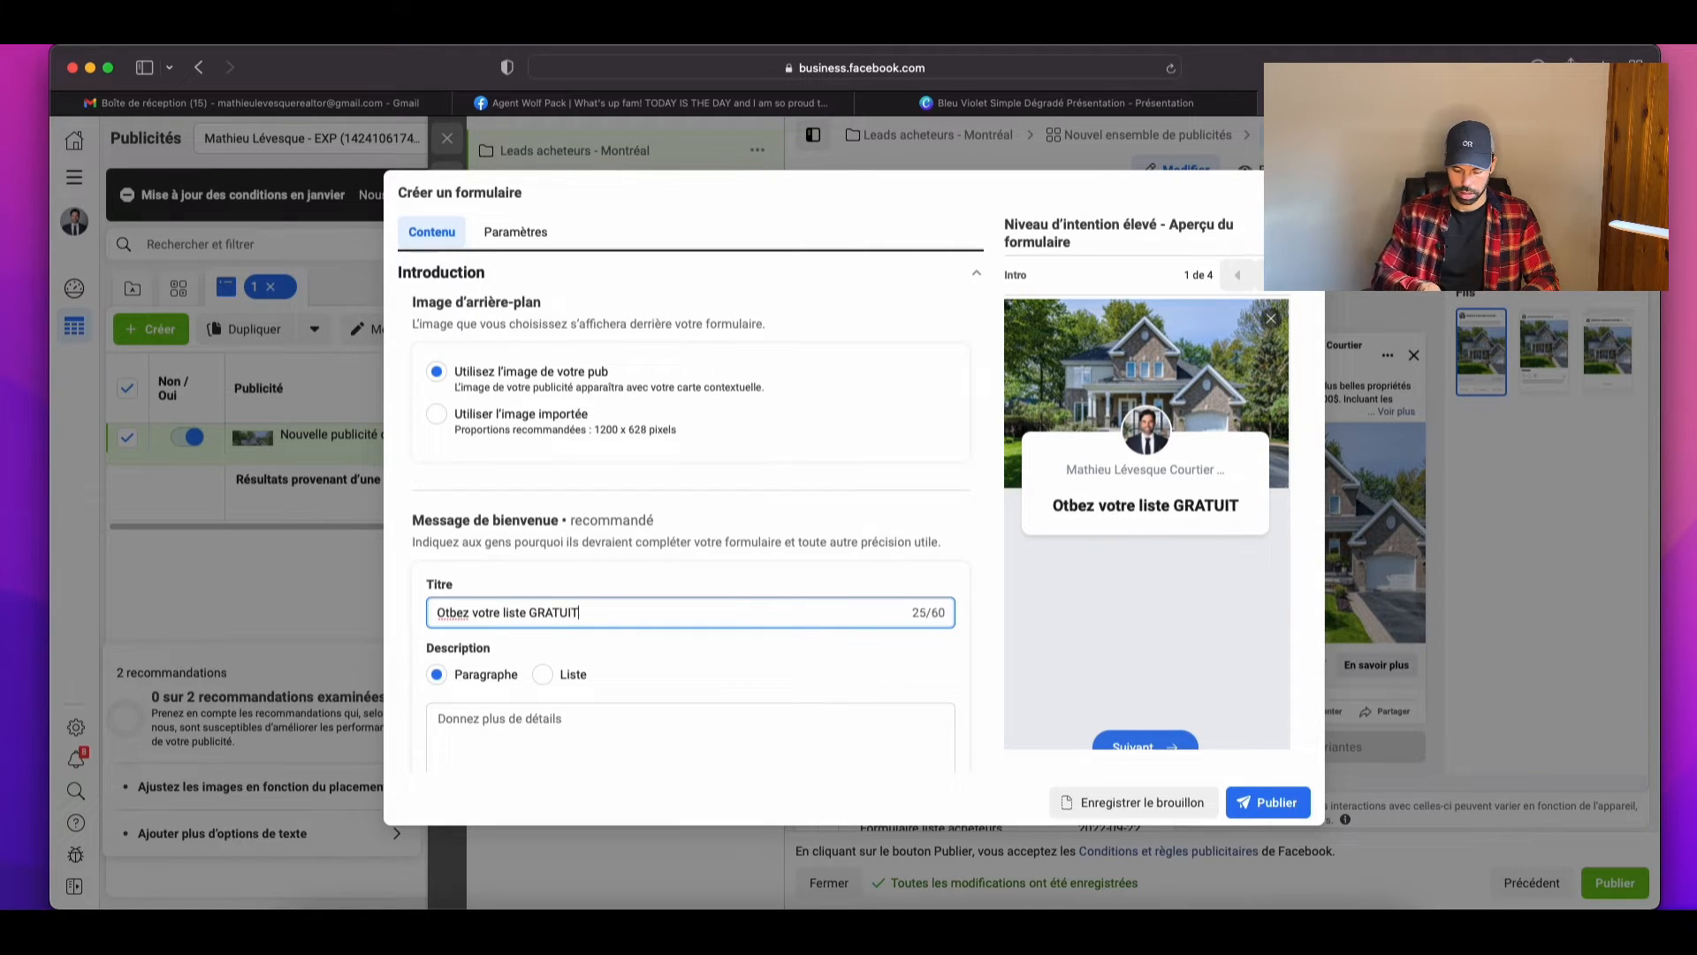
pyautogui.press('BackSpace')
pyautogui.press('BackSpace')
pyautogui.press('BackSpace')
pyautogui.press('BackSpace')
pyautogui.press('BackSpace')
pyautogui.press('BackSpace')
pyautogui.press('BackSpace')
pyautogui.press('BackSpace')
pyautogui.press('BackSpace')
pyautogui.press('BackSpace')
pyautogui.press('BackSpace')
pyautogui.press('BackSpace')
pyautogui.press('BackSpace')
pyautogui.press('BackSpace')
pyautogui.press('BackSpace')
pyautogui.press('BackSpace')
pyautogui.press('BackSpace')
pyautogui.press('BackSpace')
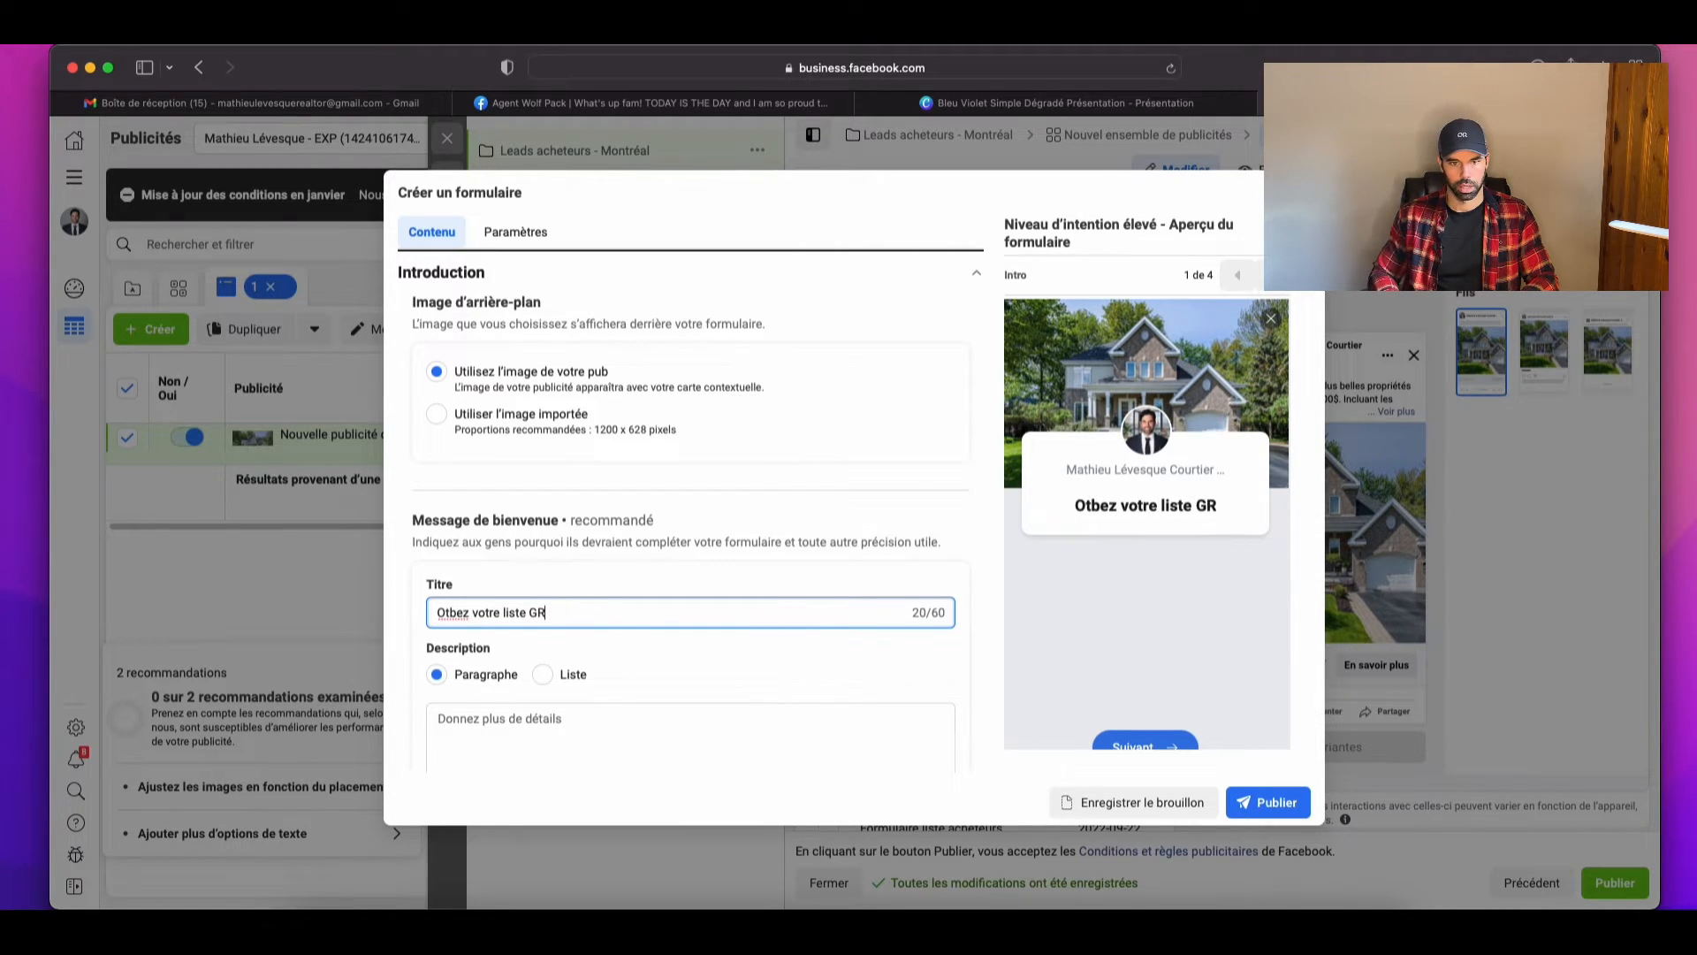
pyautogui.press('BackSpace')
pyautogui.press('BackSpace')
pyautogui.press('BackSpace')
pyautogui.press('BackSpace')
pyautogui.press('BackSpace')
pyautogui.press('BackSpace')
pyautogui.press('BackSpace')
pyautogui.press('BackSpace')
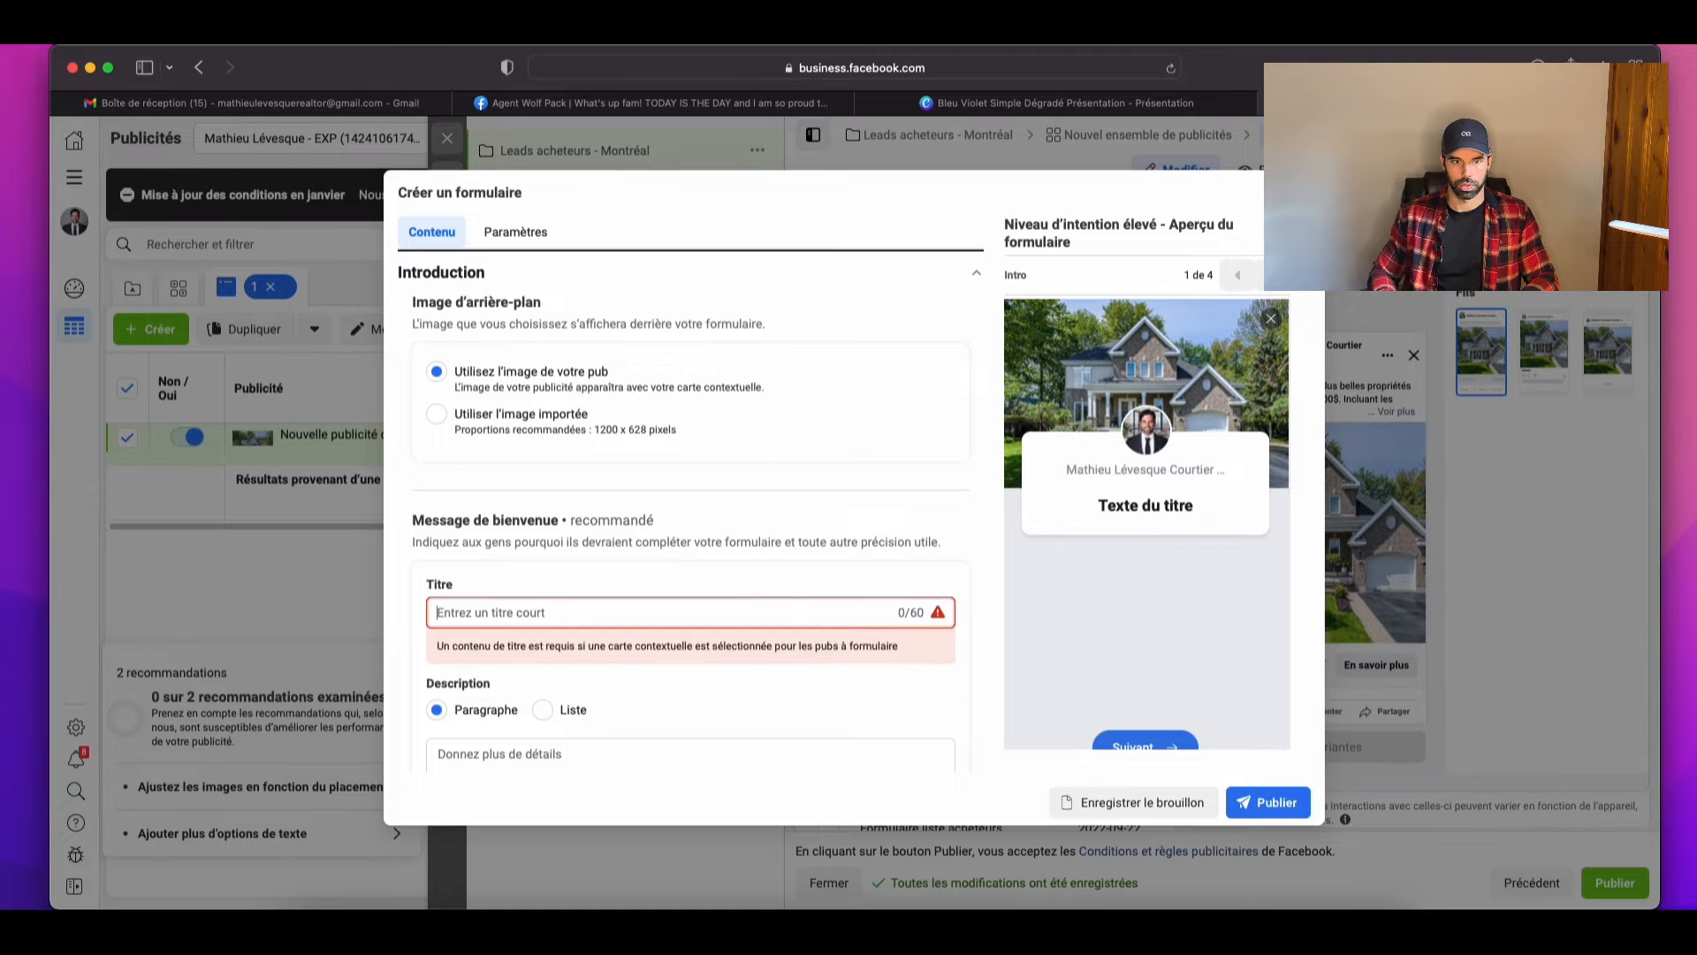
# Step: Switch the welcome message's description format from paragraph to "Liste"
pyautogui.click(542, 709)
pyautogui.scroll(-1, 622, 688)
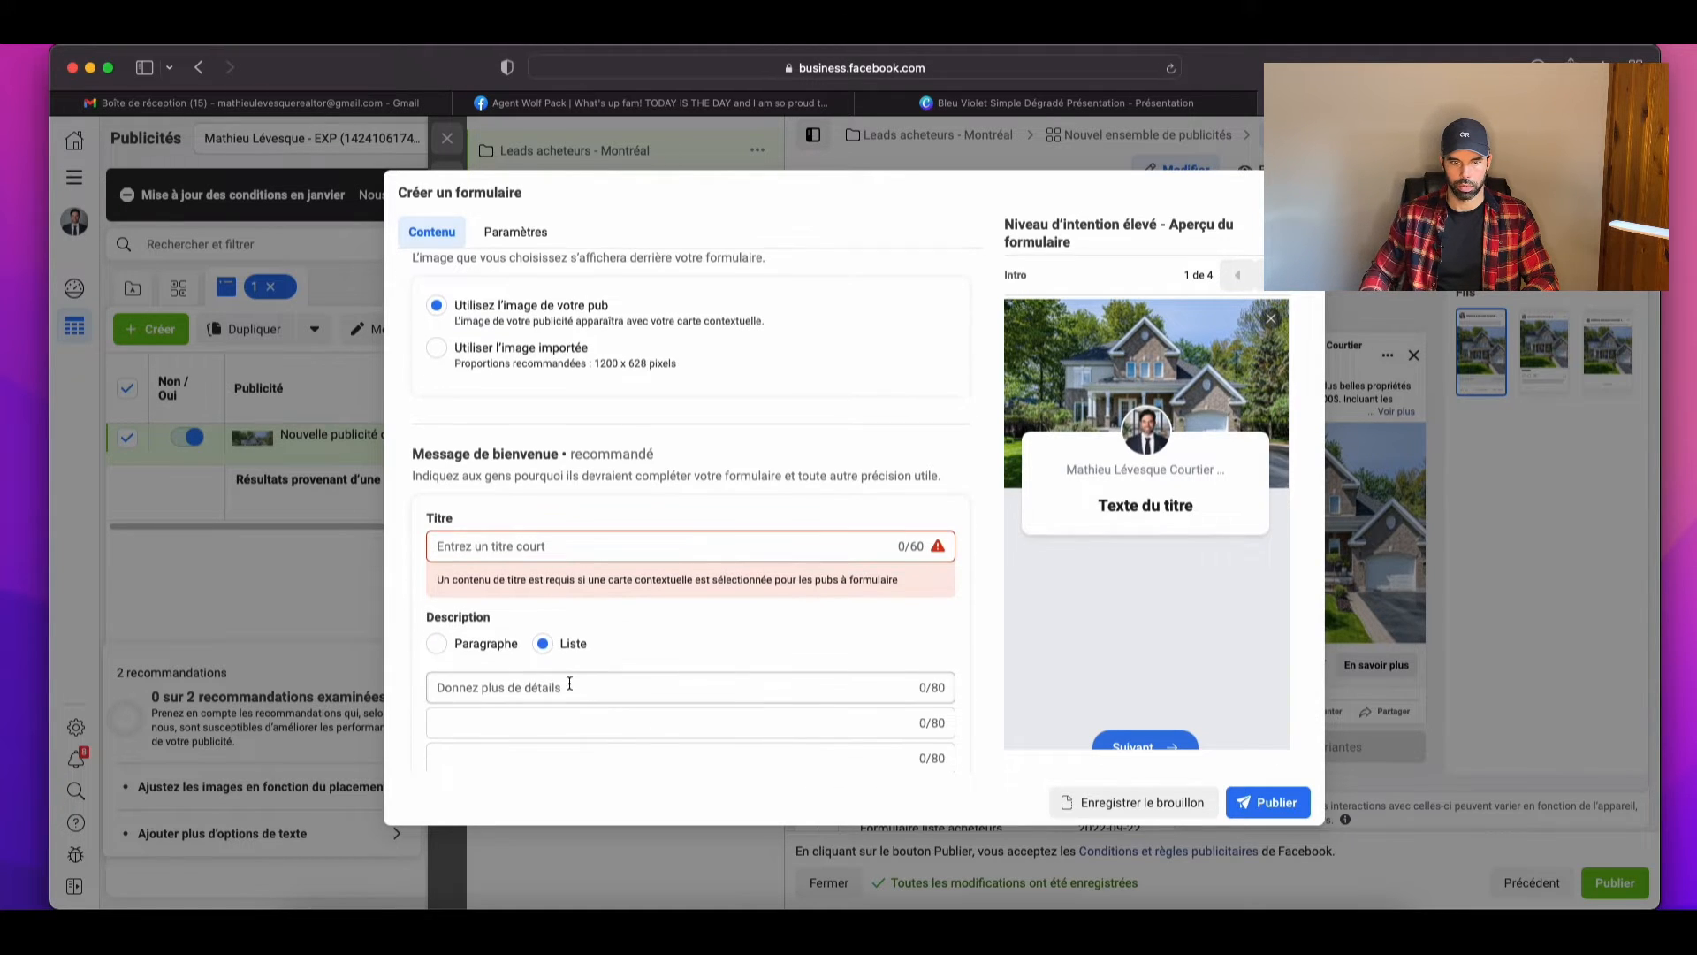
pyautogui.click(575, 684)
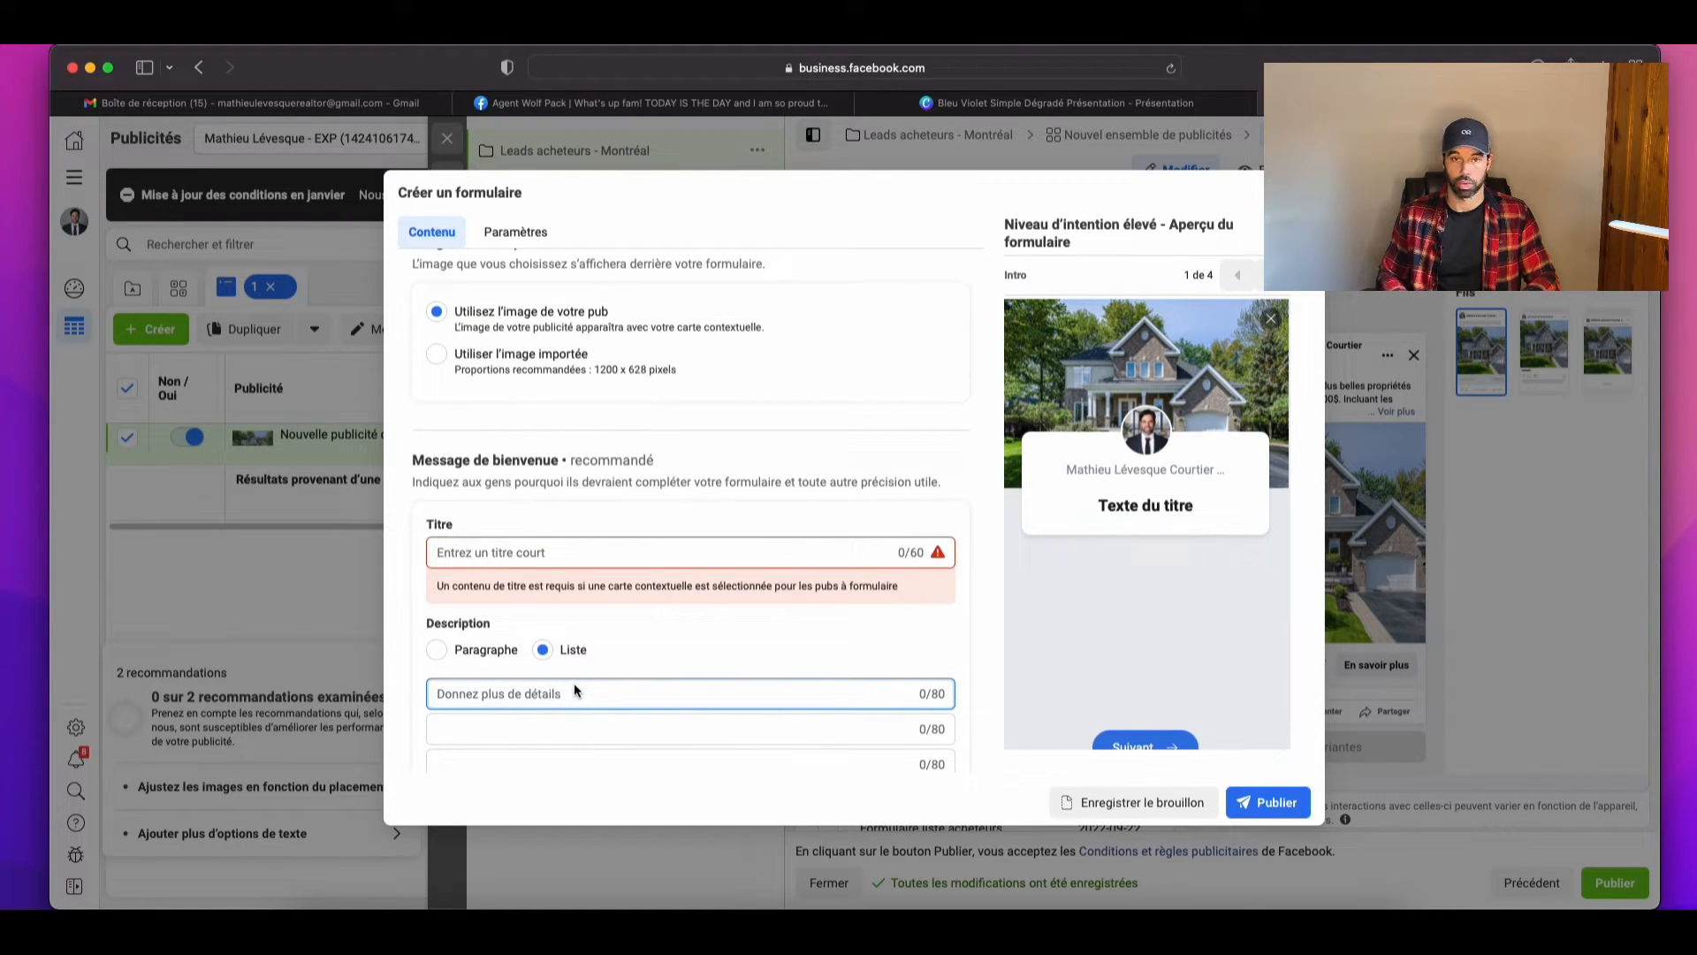
pyautogui.write('Repr')
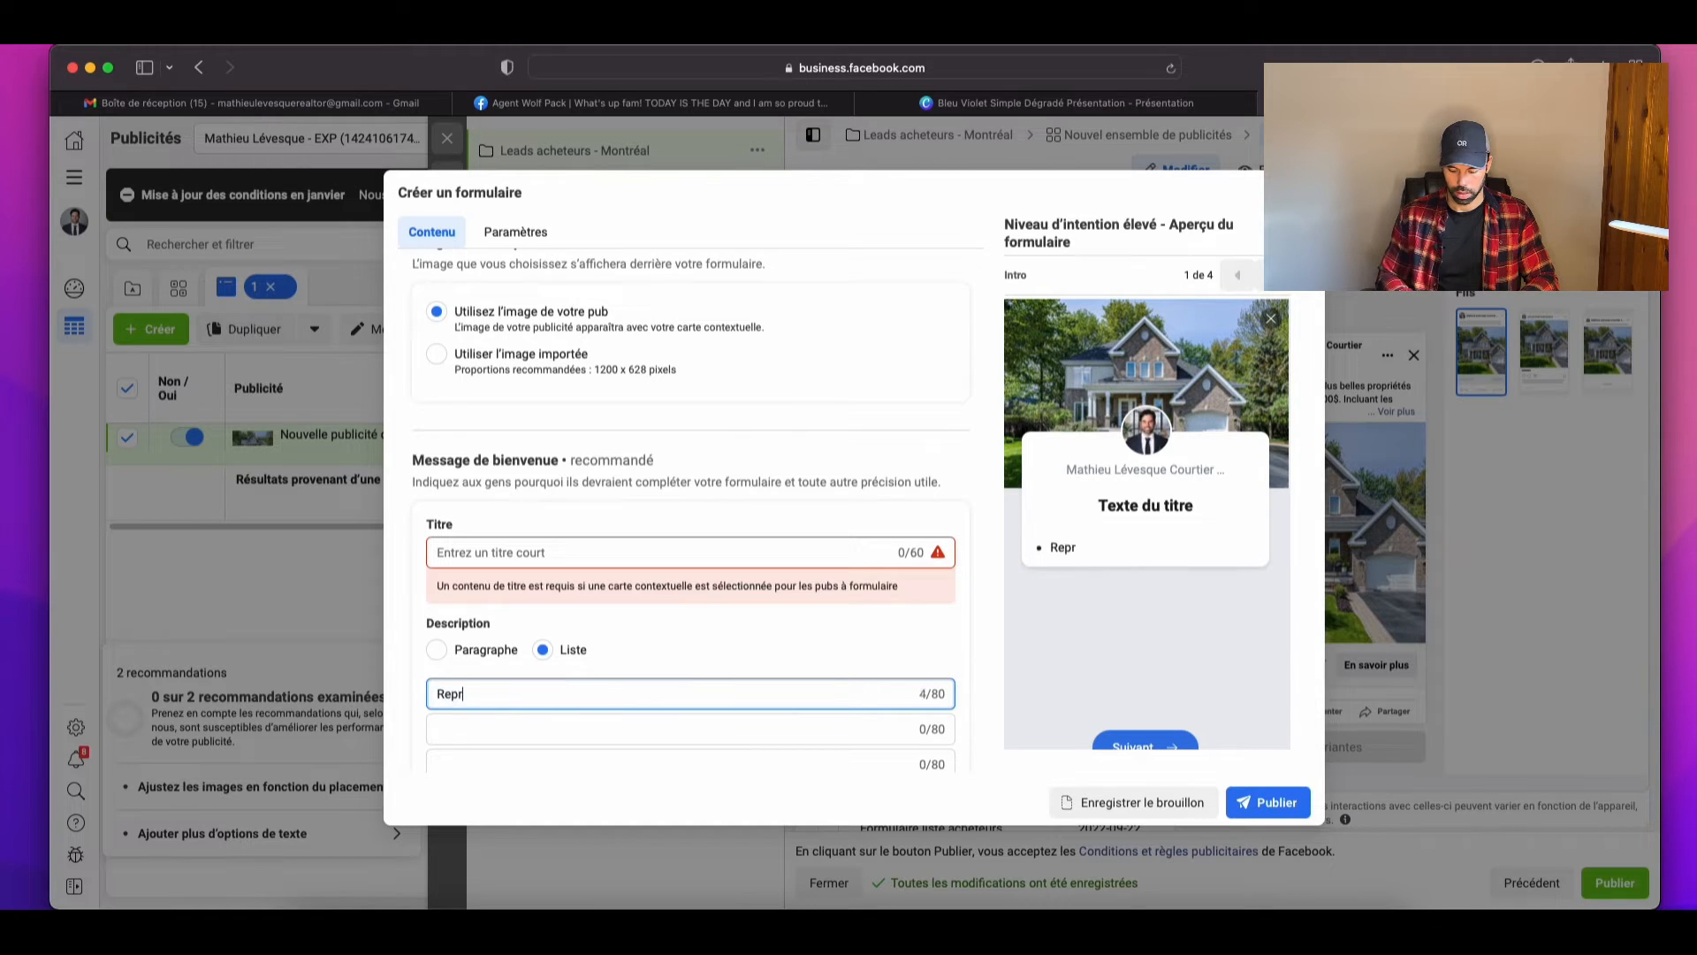
pyautogui.write('ise de fi')
pyautogui.moveTo(536, 686); pyautogui.dragTo(423, 680)
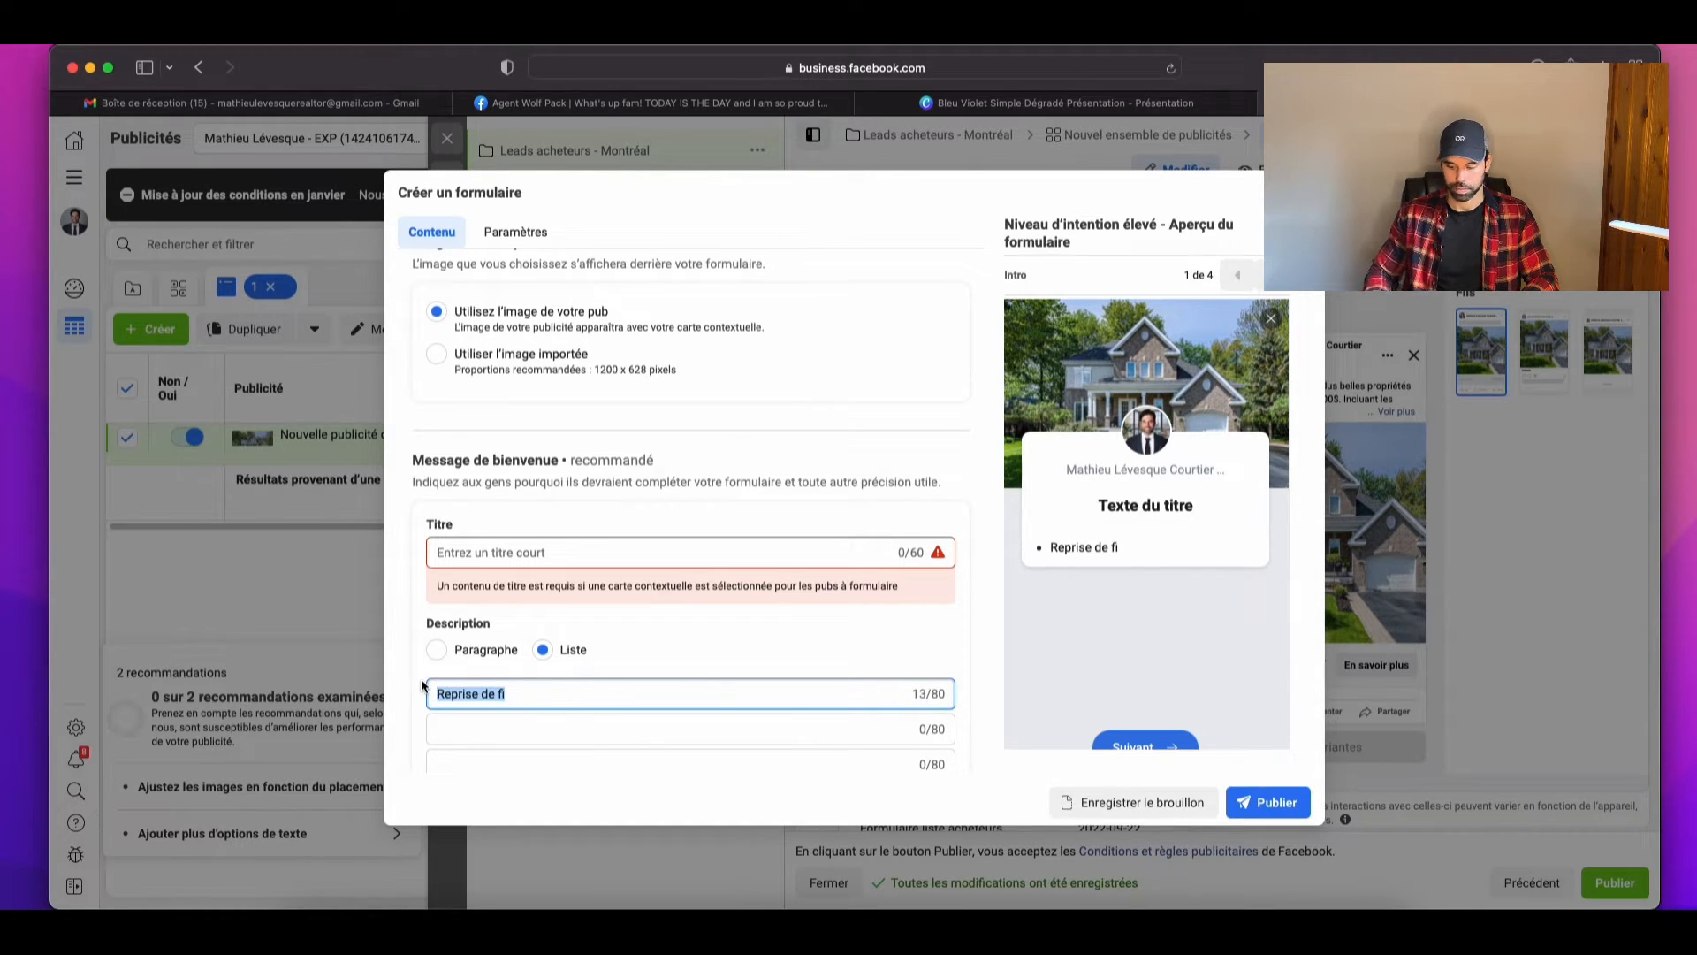
pyautogui.press('BackSpace')
pyautogui.scroll(-1, 630, 628)
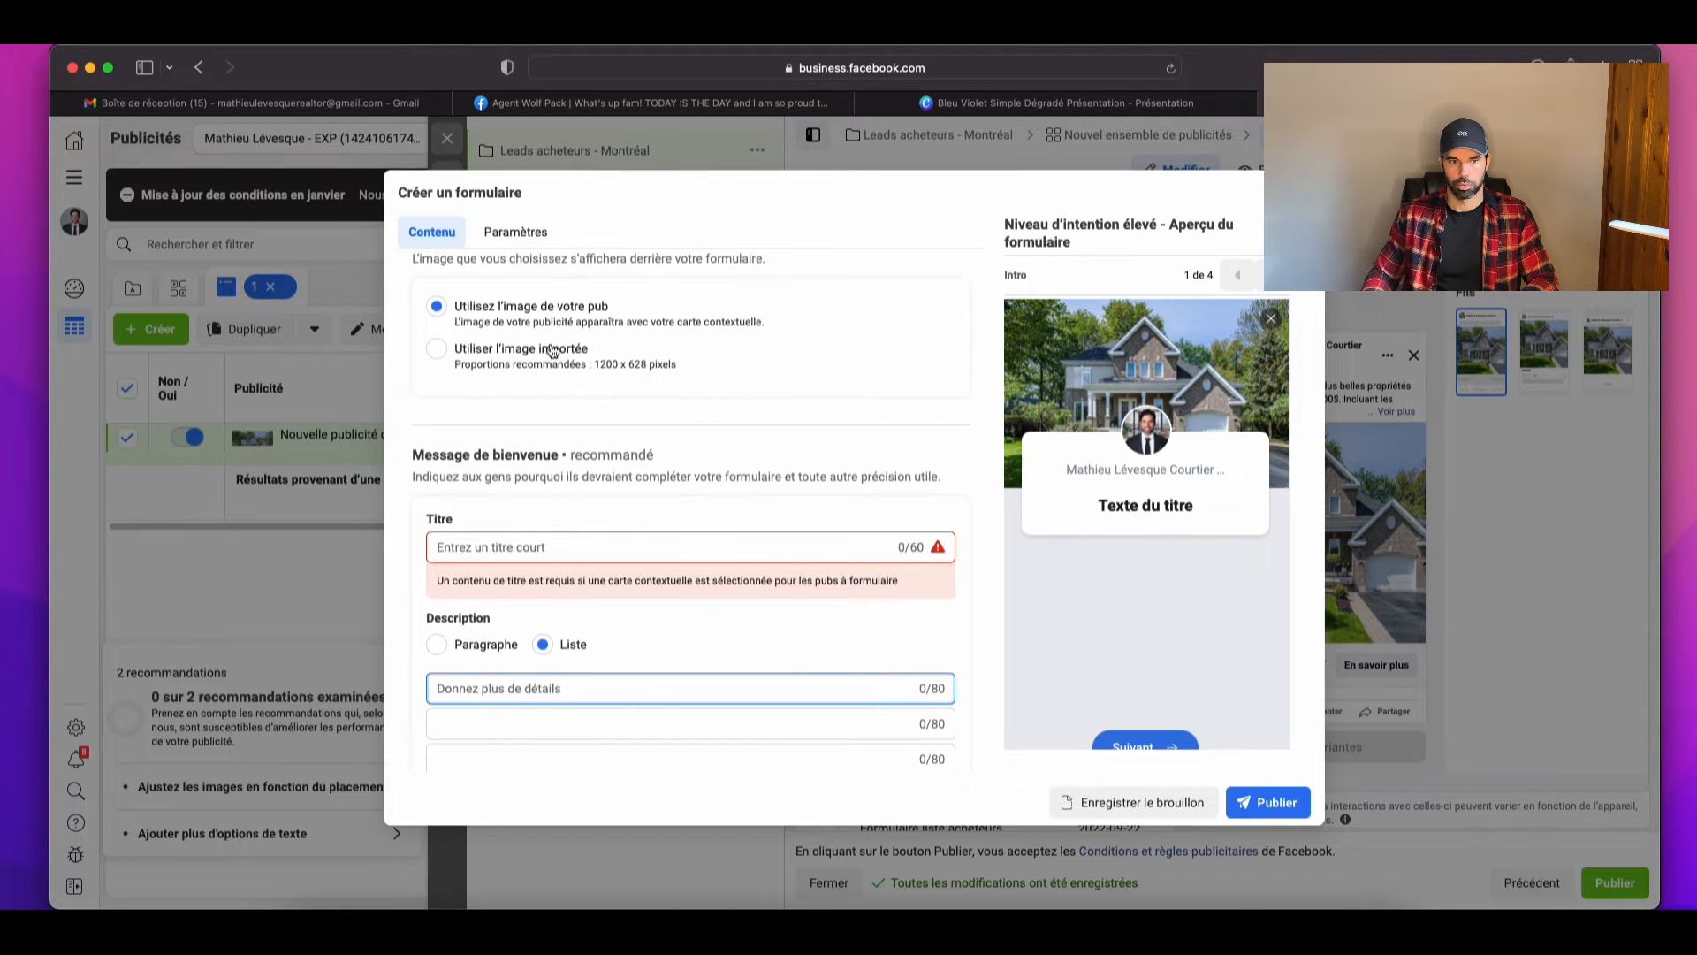
# Step: Switch the welcome message's description format back to "Paragraphe" and collapse the form's Introduction section
pyautogui.scroll(3, 488, 380)
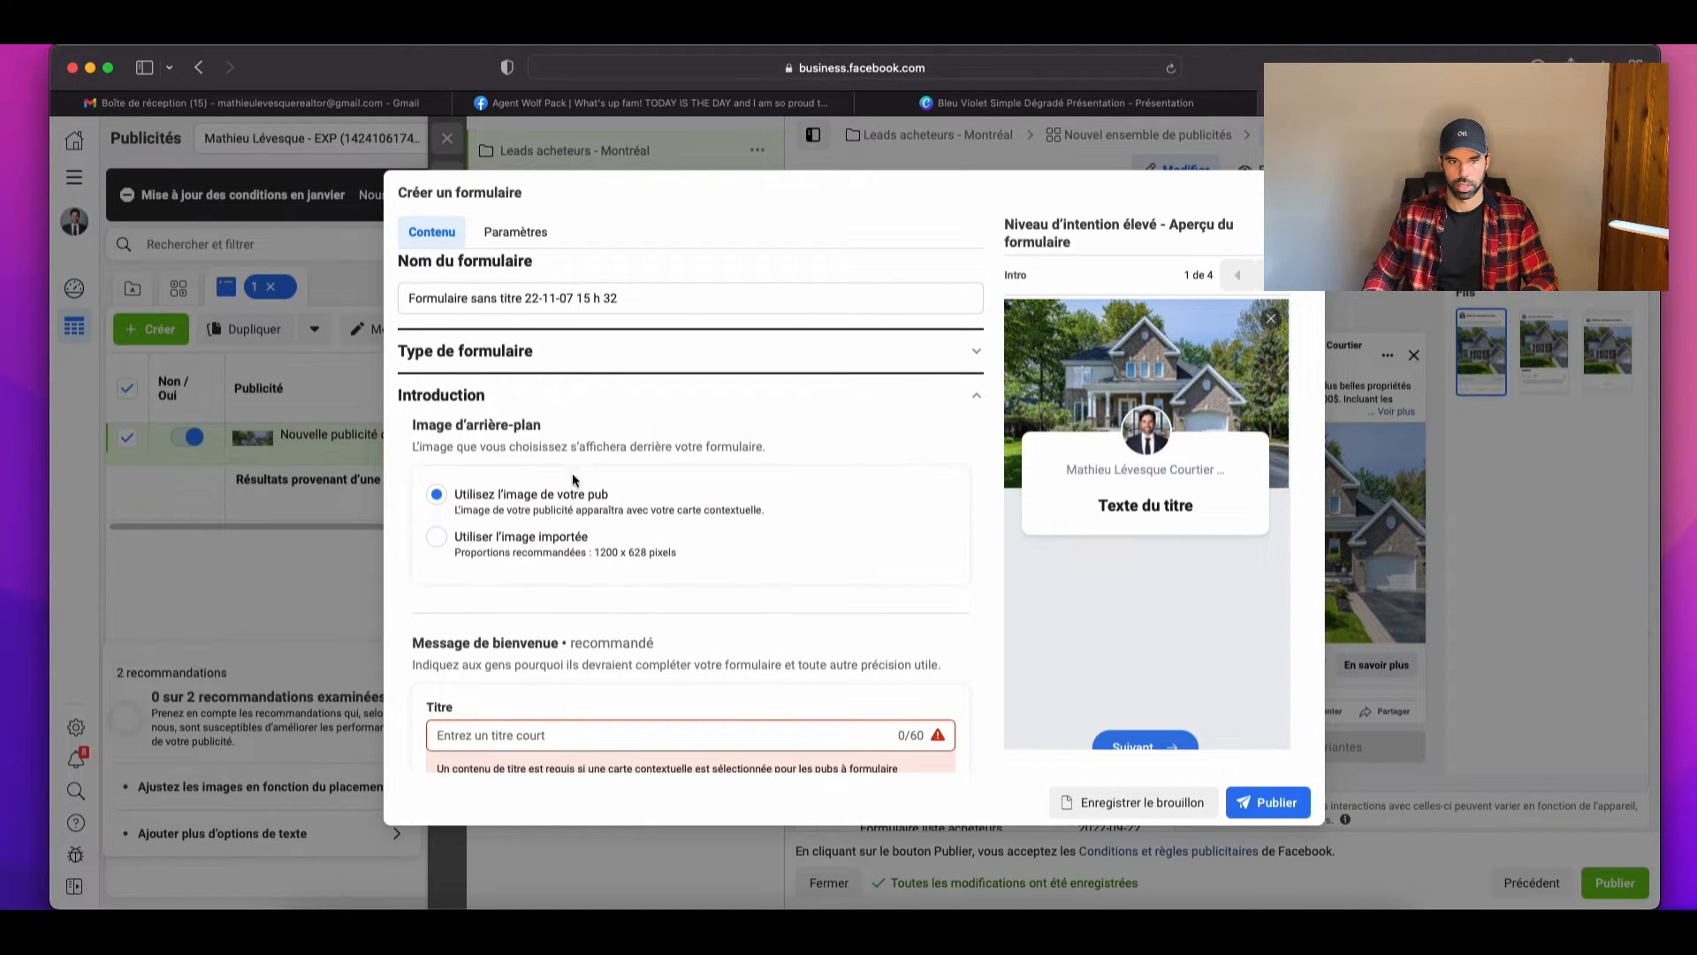
pyautogui.scroll(-4, 566, 504)
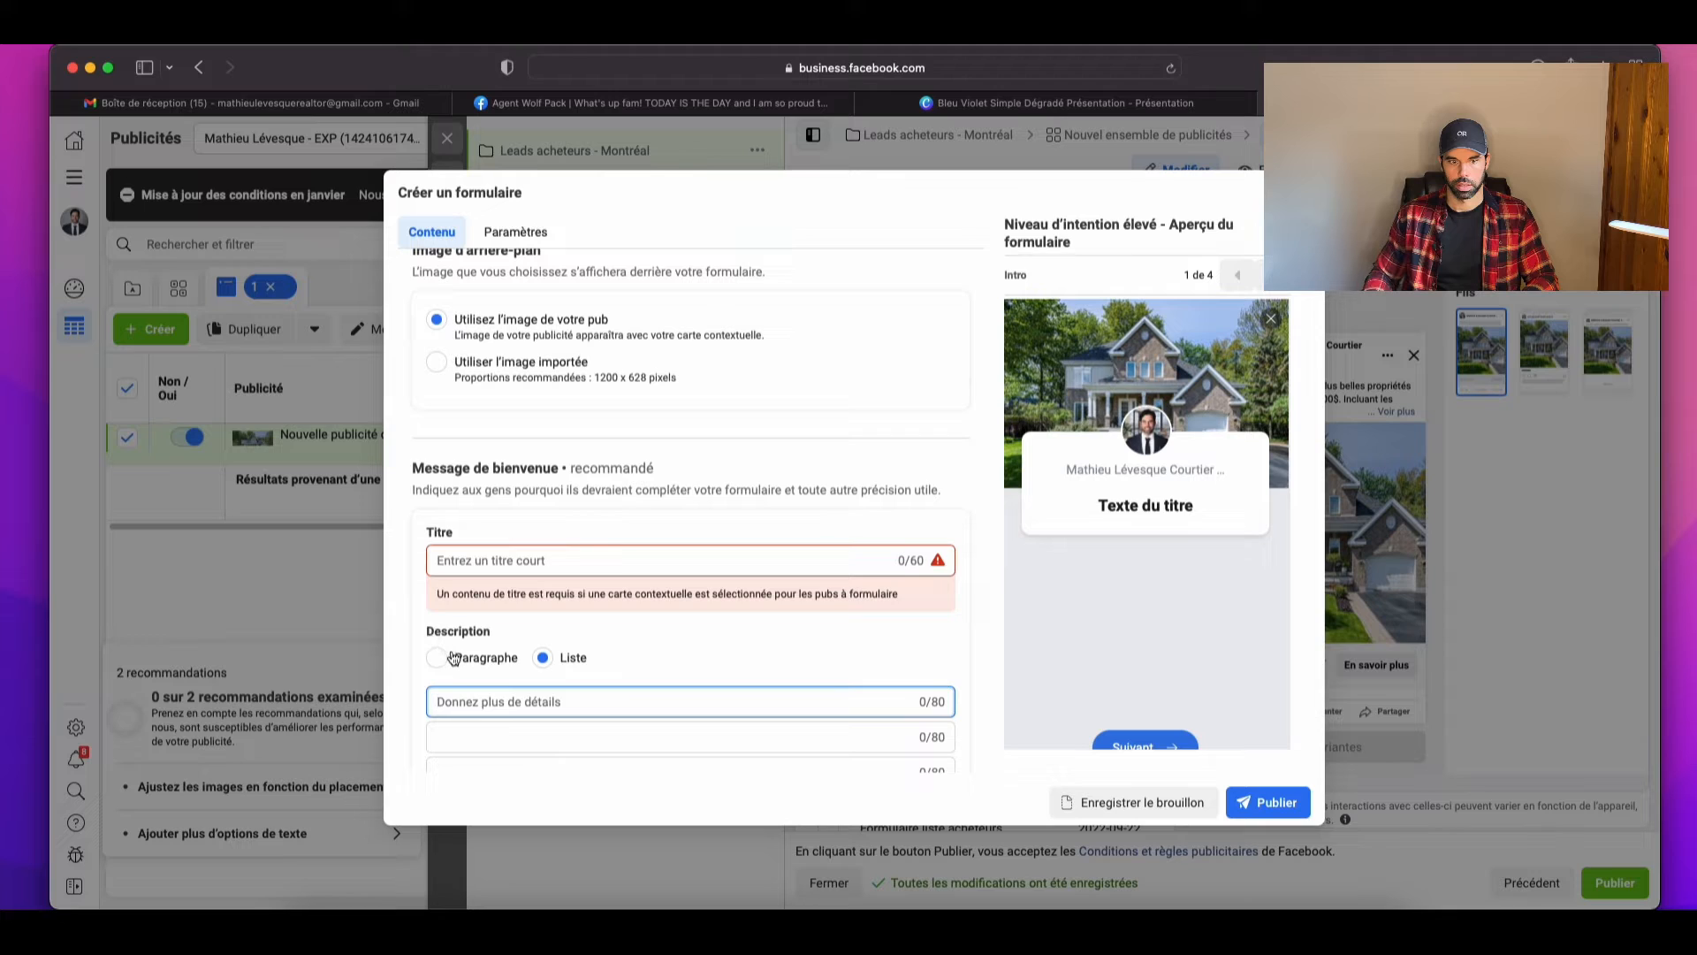
pyautogui.click(454, 657)
pyautogui.scroll(3, 599, 564)
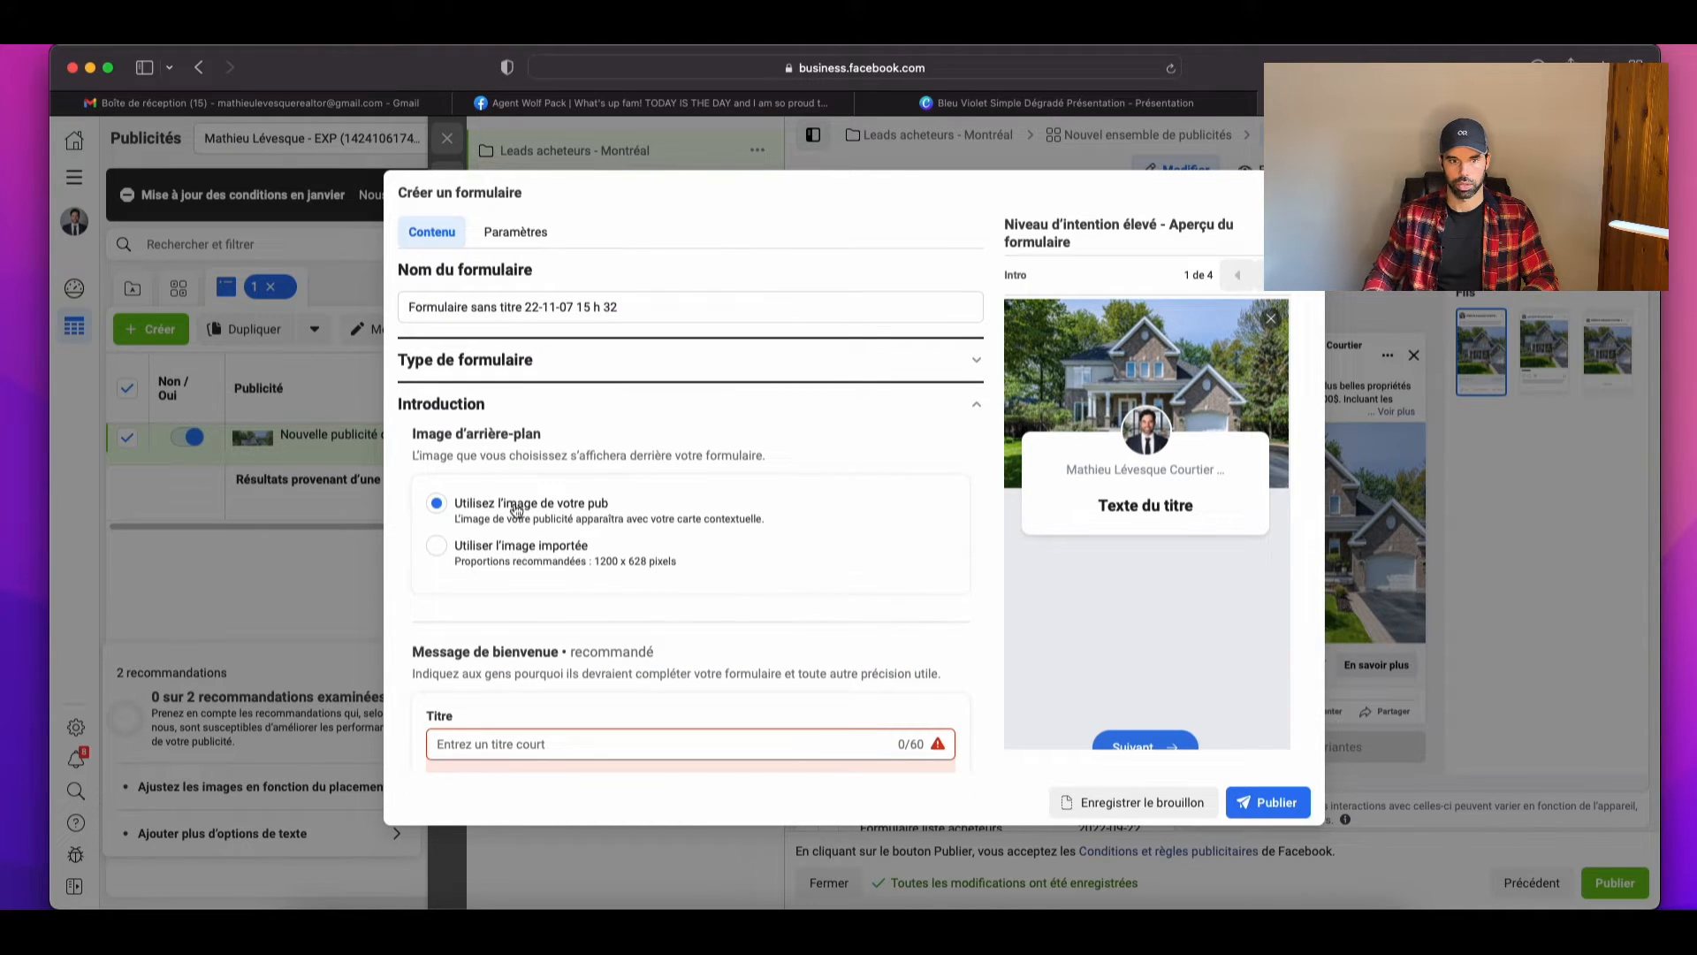
pyautogui.click(977, 406)
# Step: In the form's Questions section, set the prefilled questions' description to "Remplissez vos informations pour recevoir le liste GRATUITE"
pyautogui.click(532, 454)
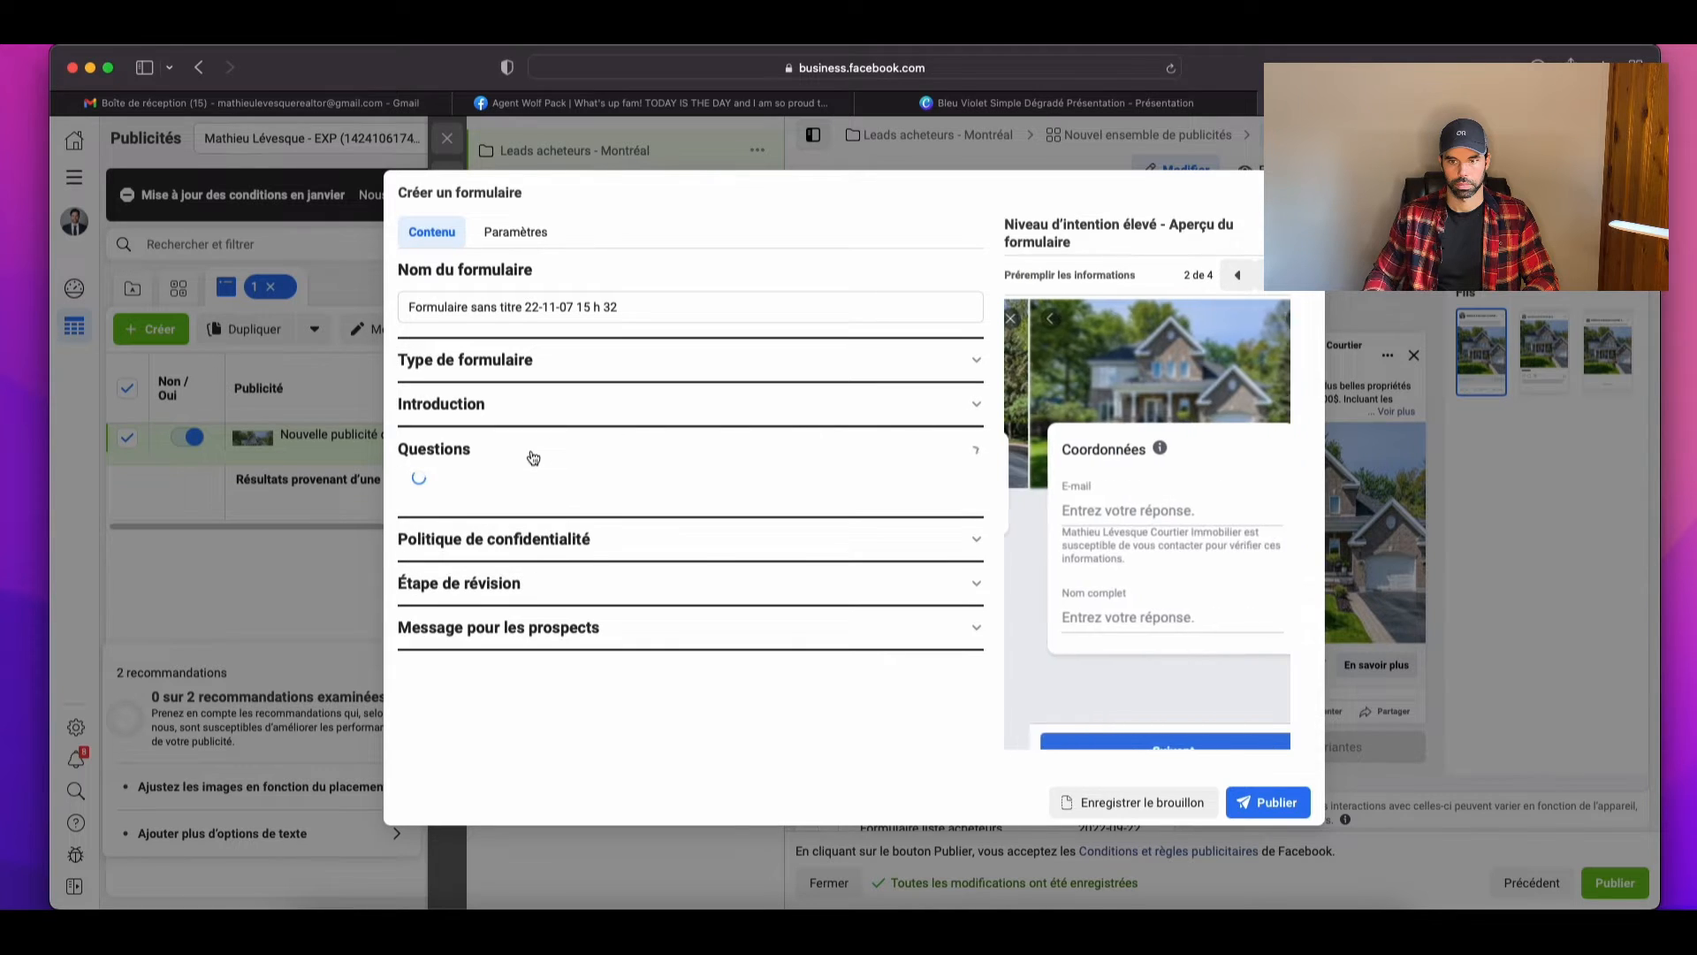
pyautogui.scroll(-5, 552, 507)
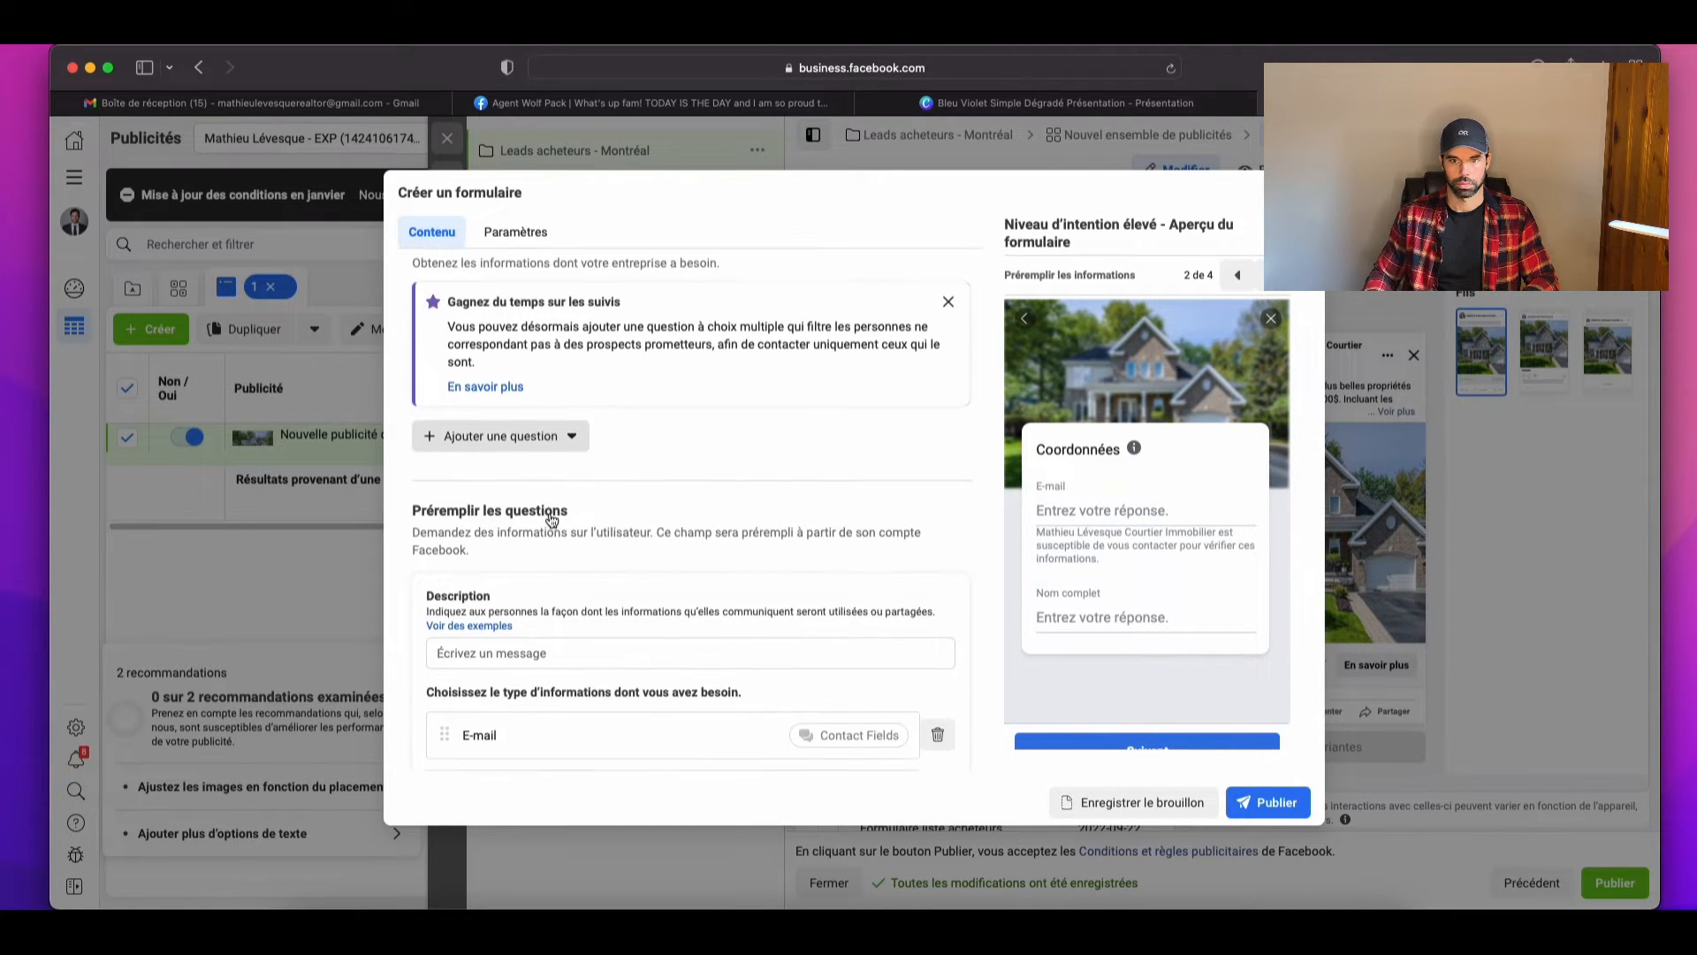
pyautogui.scroll(-2, 534, 517)
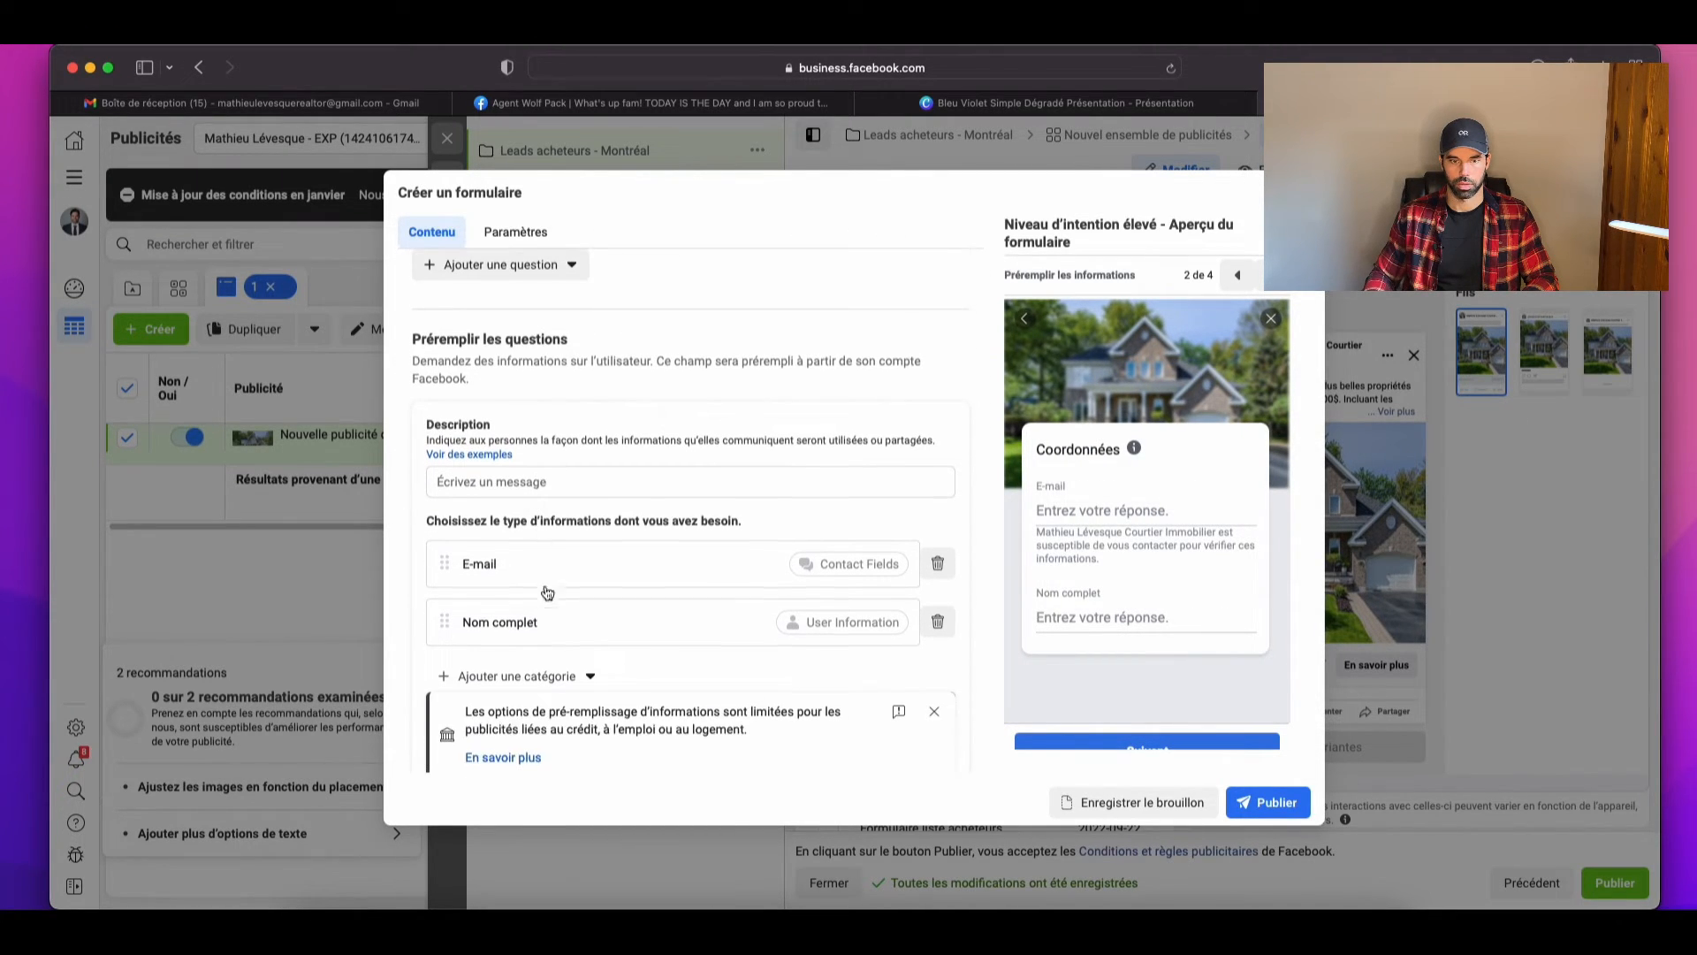
pyautogui.click(534, 484)
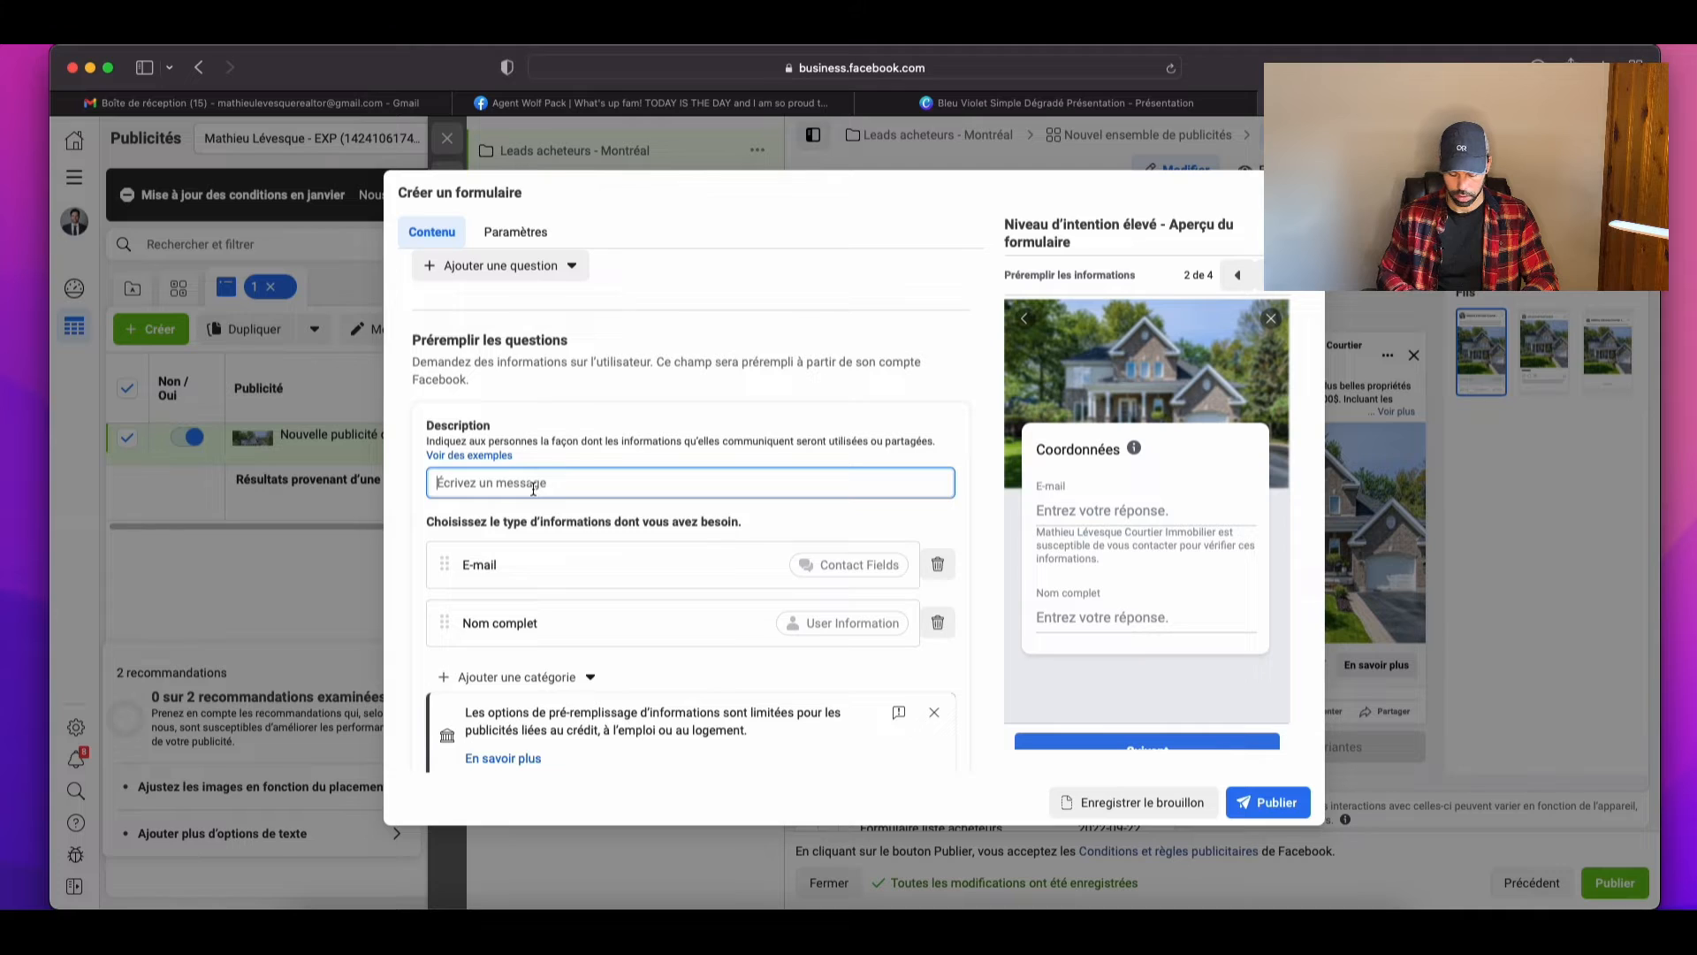
pyautogui.write('Remplissez vos')
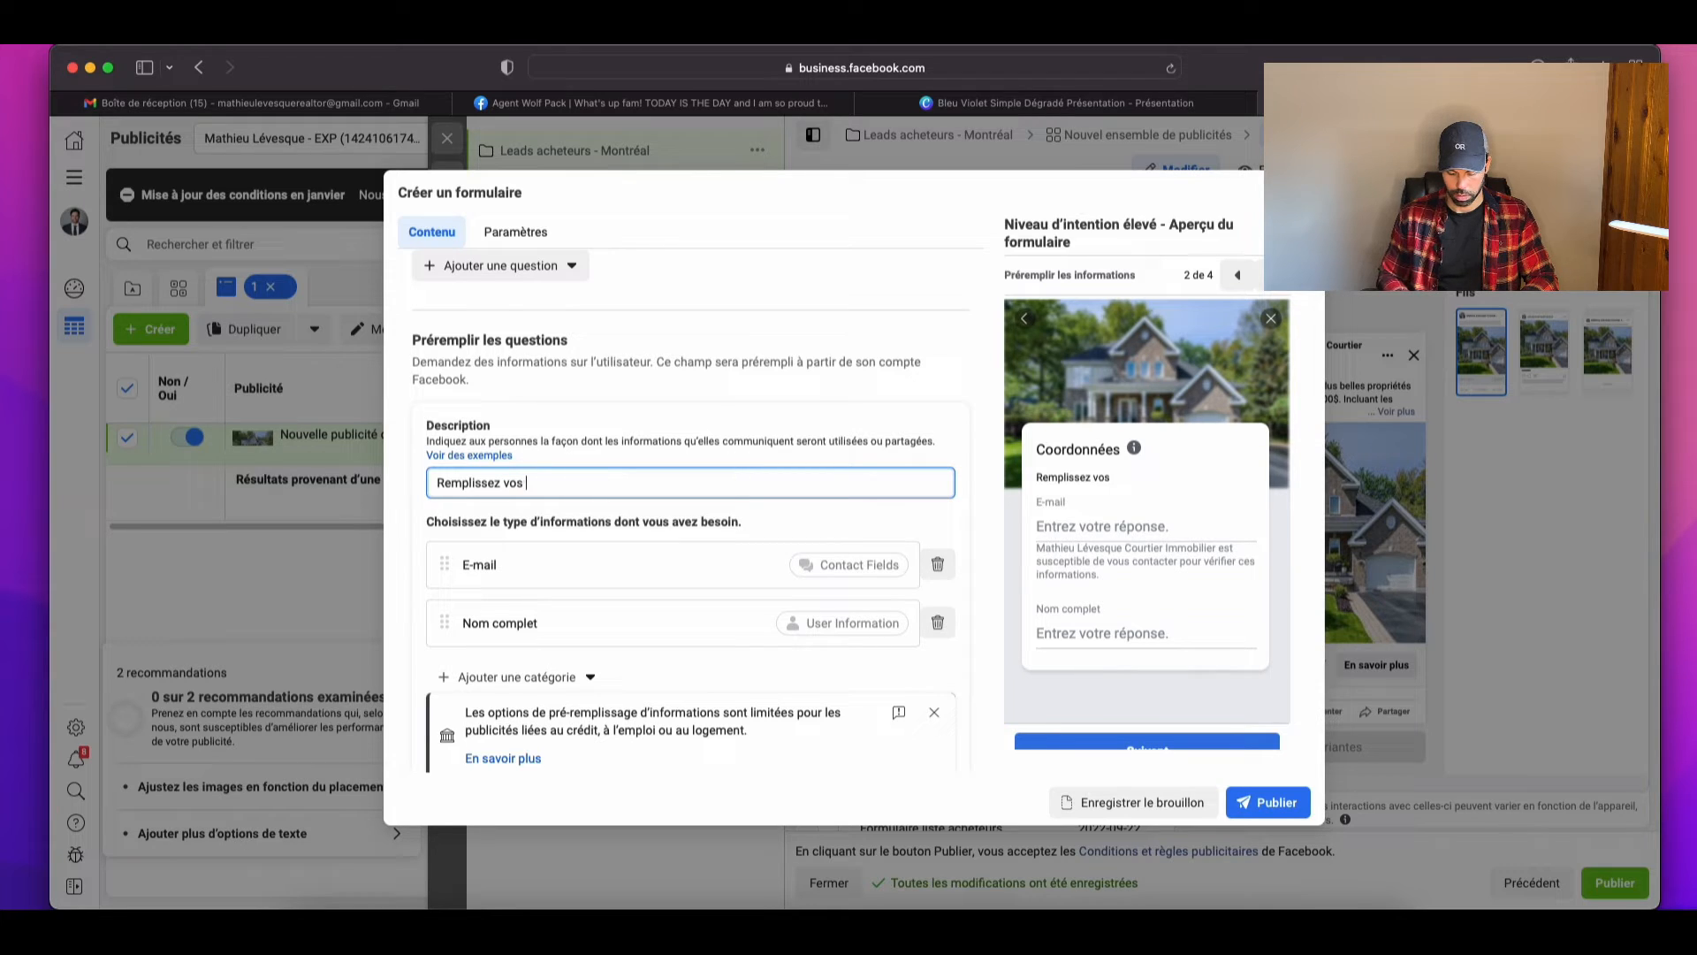
pyautogui.write('informa')
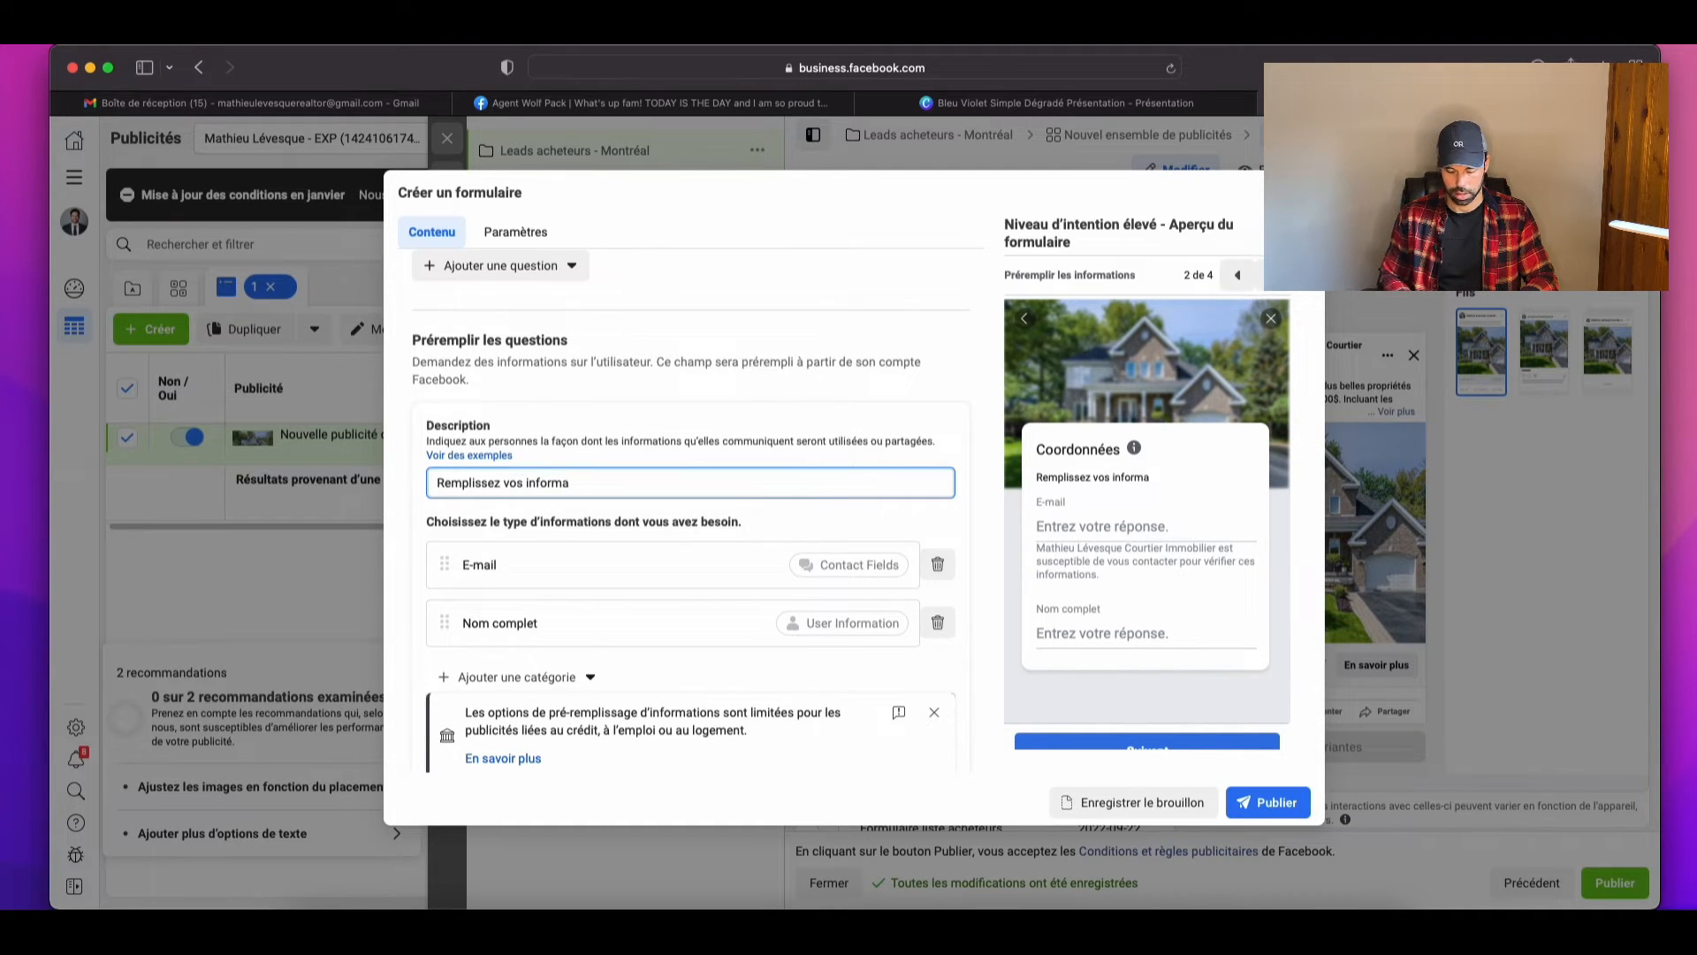
pyautogui.write('tions ')
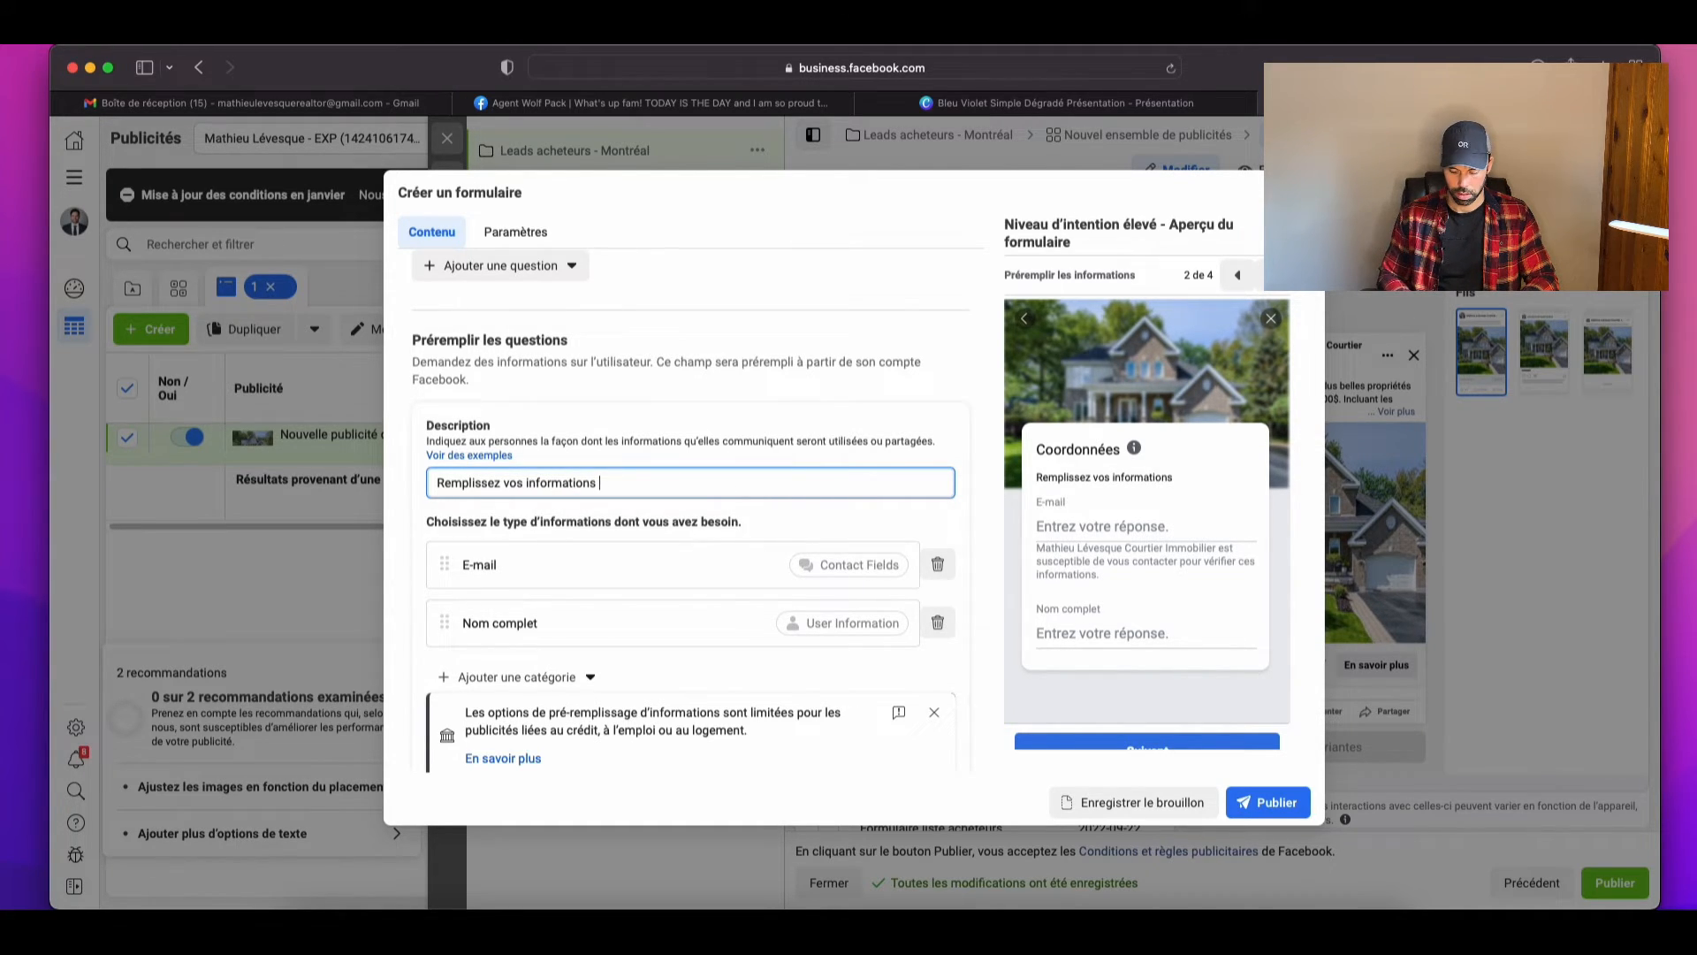
pyautogui.write('pour re')
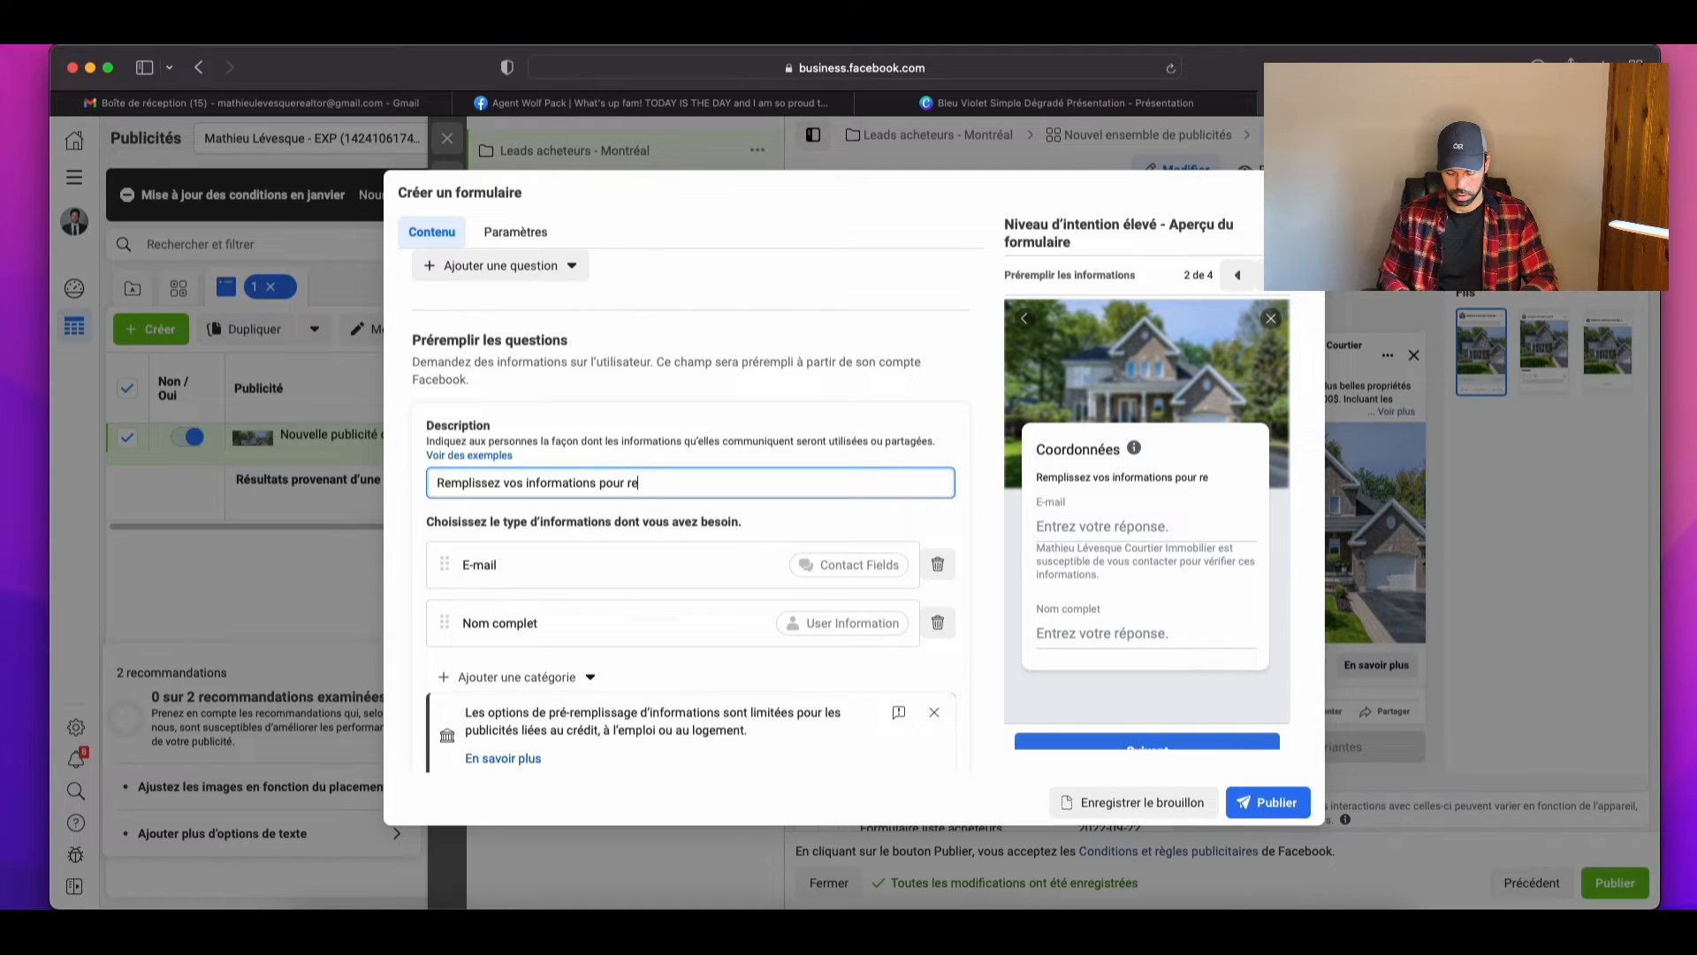
pyautogui.write('cevoir le li')
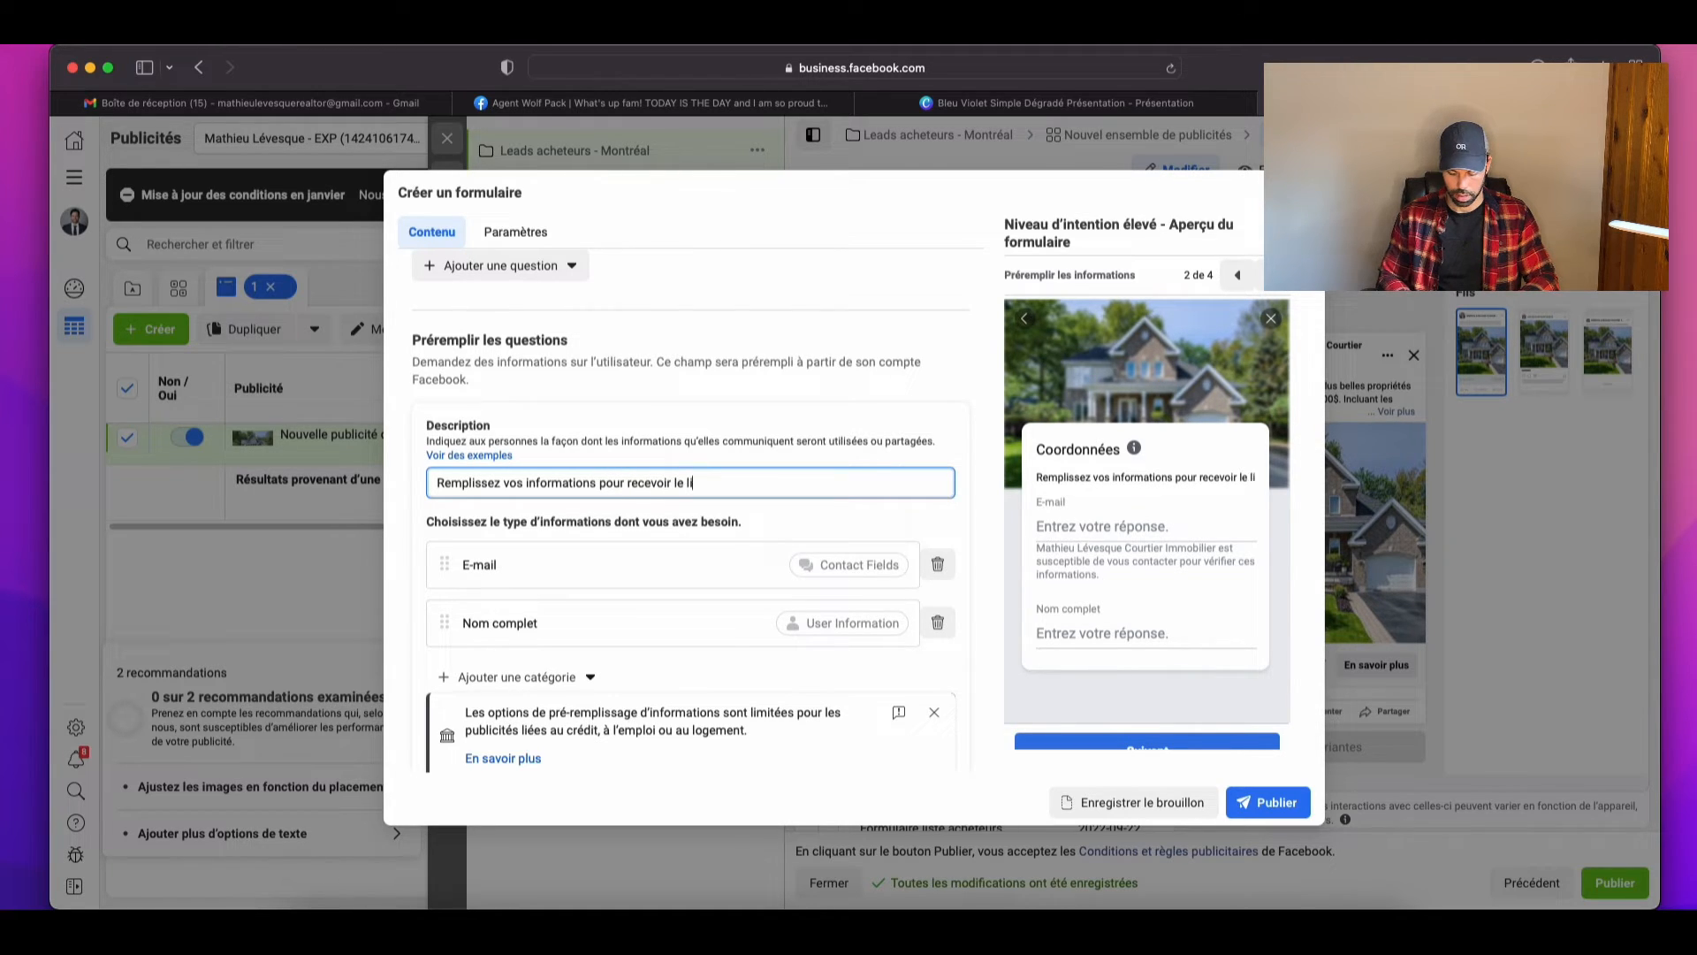
pyautogui.write('ste GRATUITE')
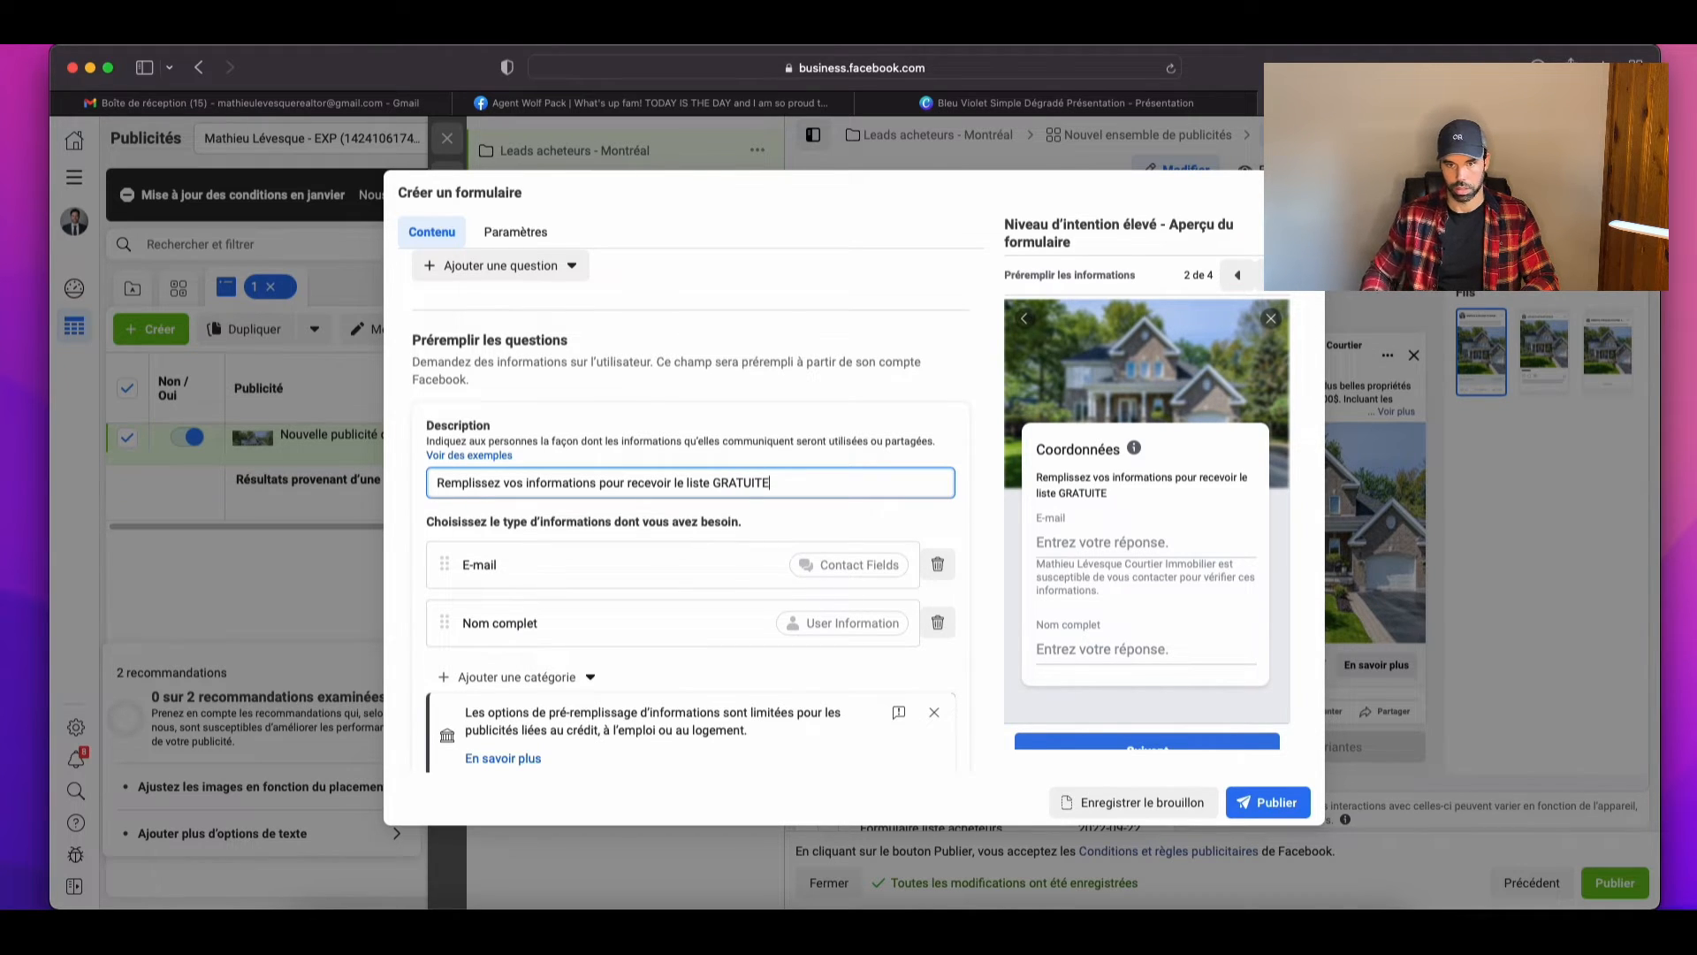
# Step: Add the "Numéro de téléphone" contact field to the prefilled questions and move "Nom complet" above "E-mail"
pyautogui.scroll(-1, 579, 508)
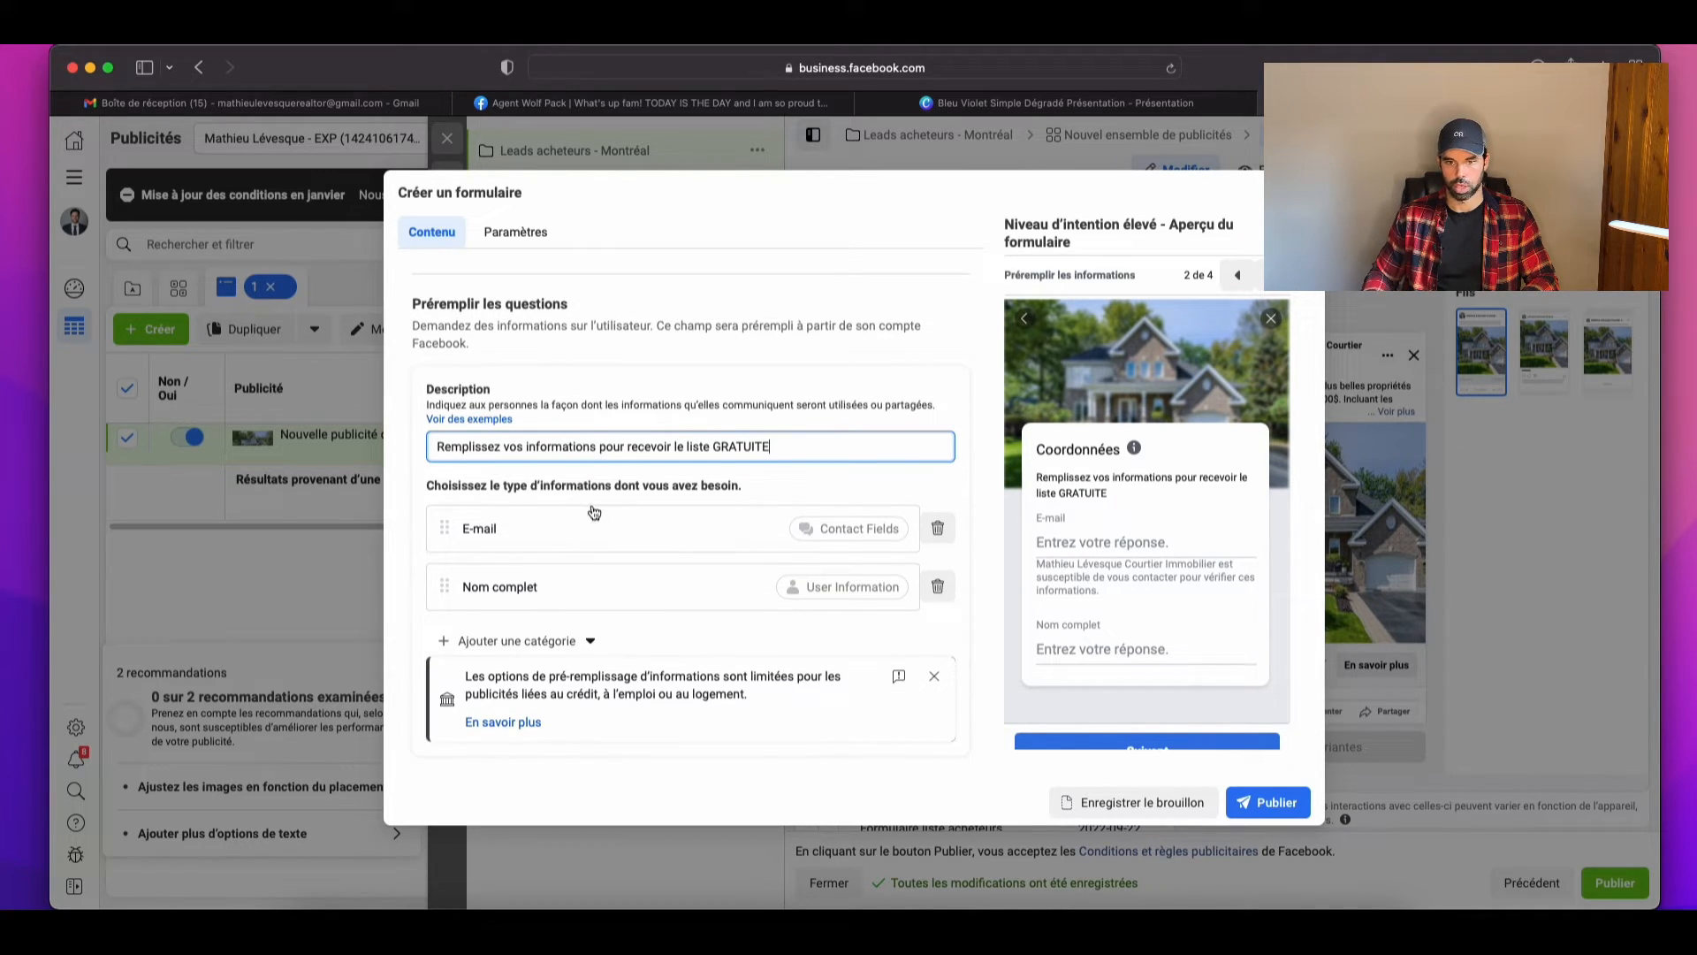
pyautogui.scroll(-1, 587, 513)
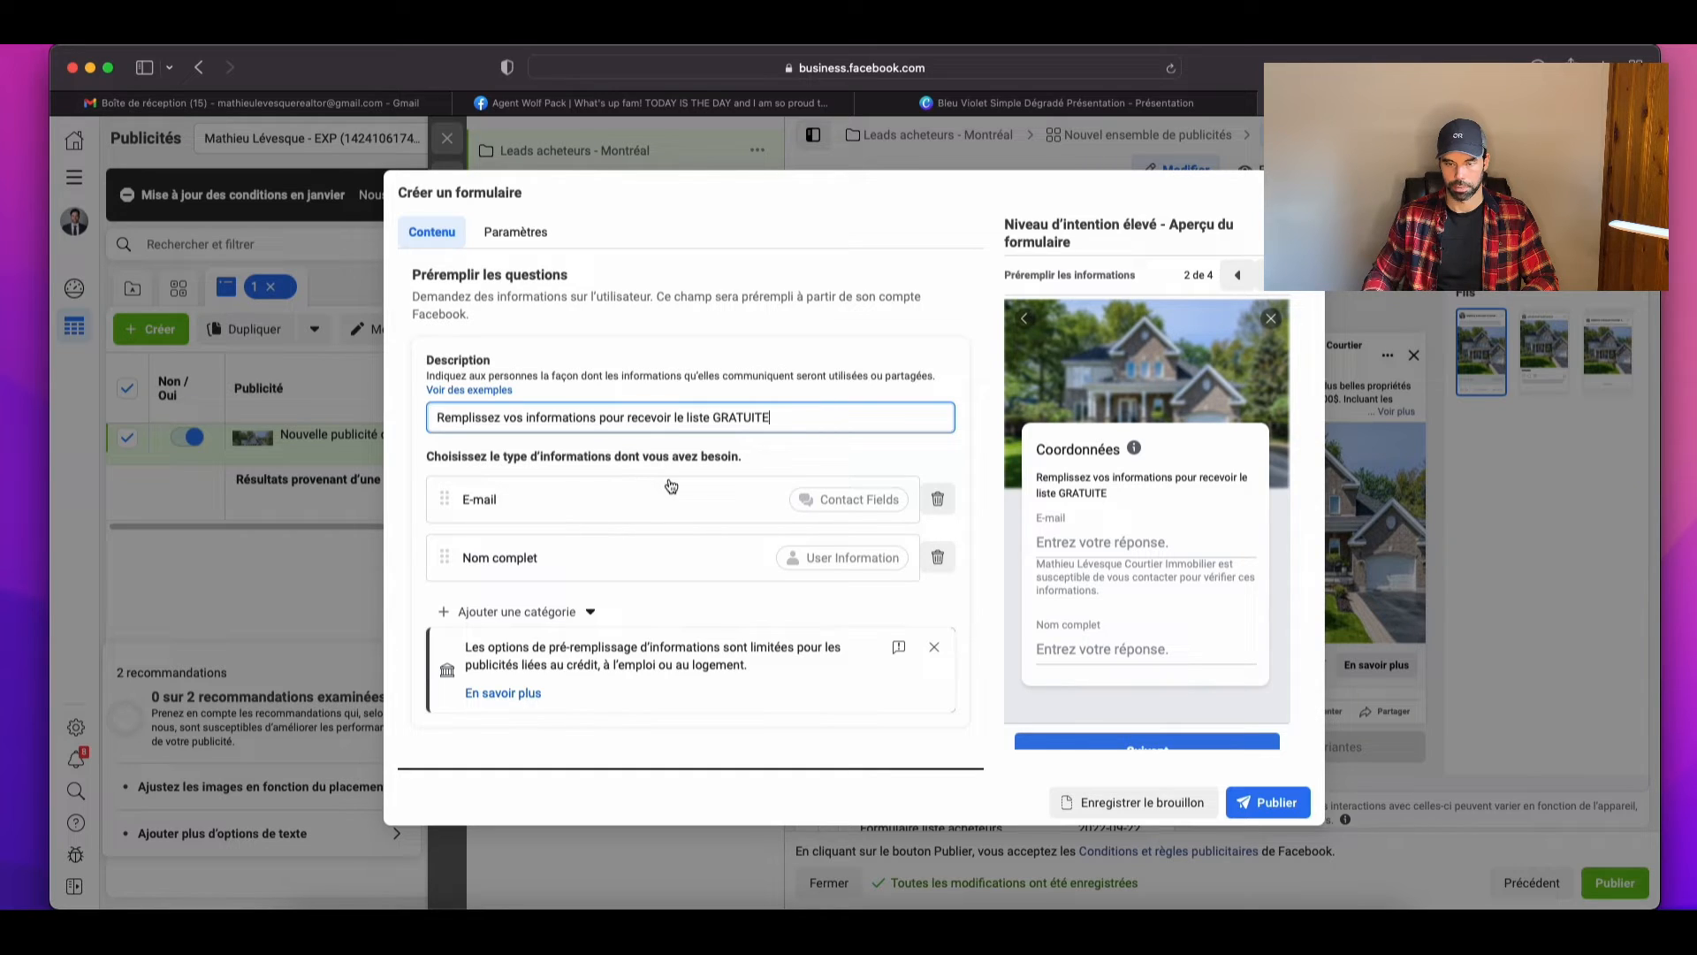
pyautogui.scroll(-1, 668, 478)
pyautogui.click(766, 422)
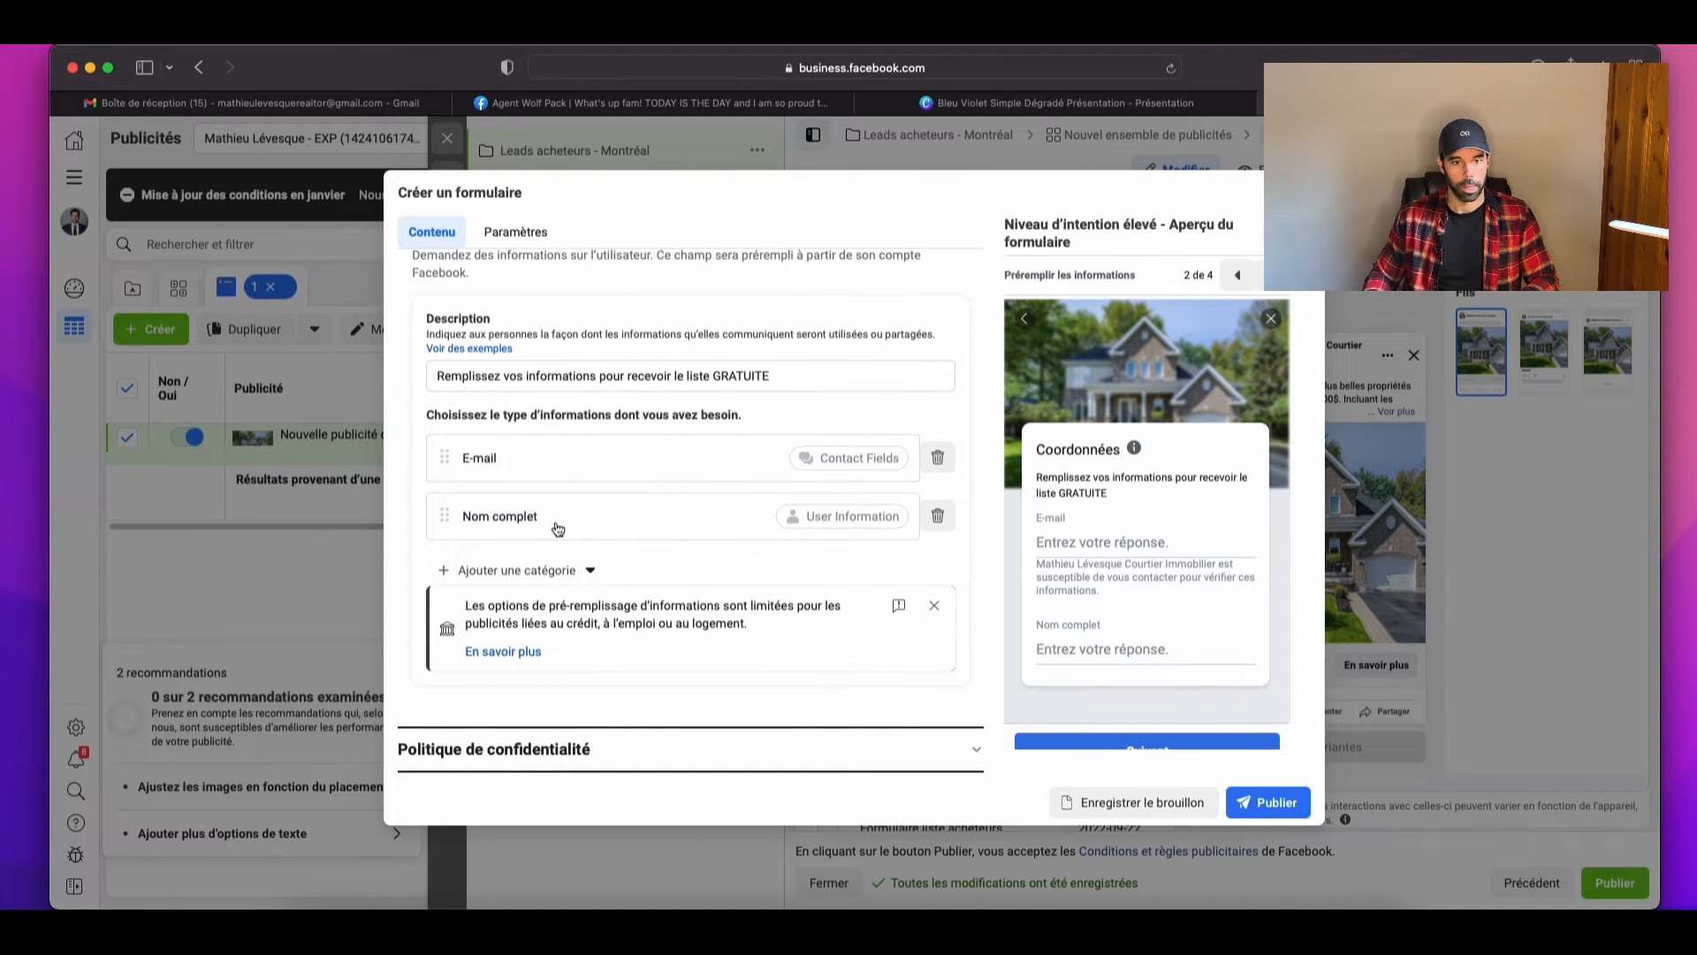
pyautogui.click(508, 572)
pyautogui.moveTo(580, 608)
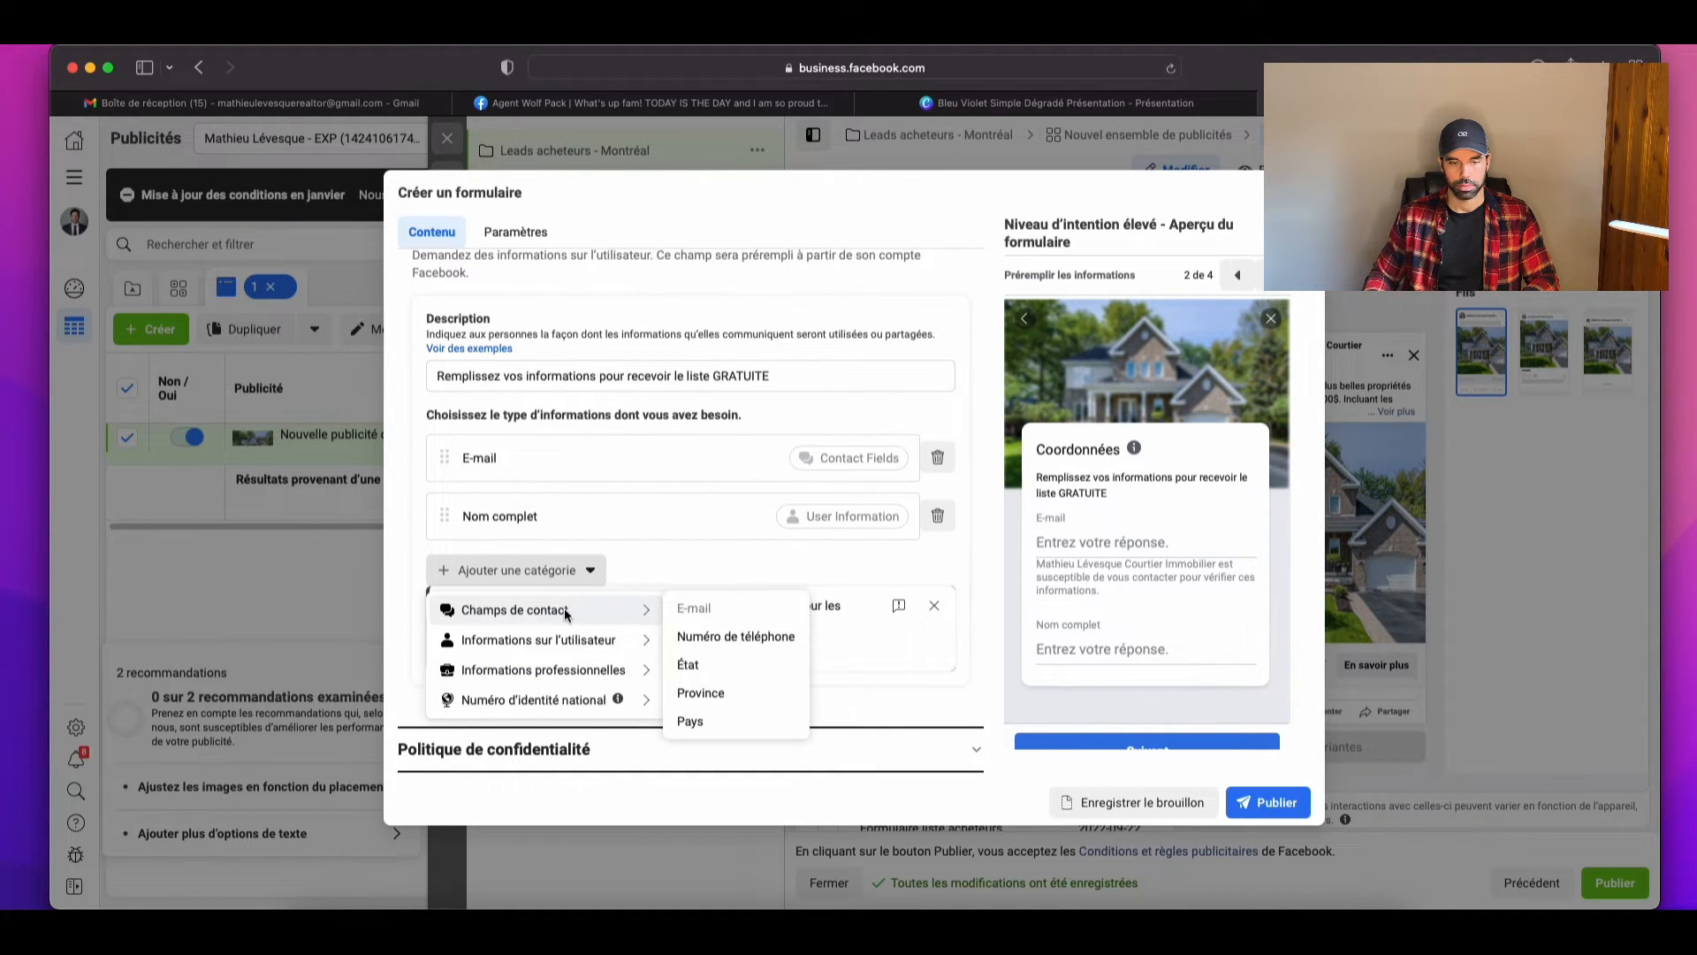
pyautogui.click(701, 637)
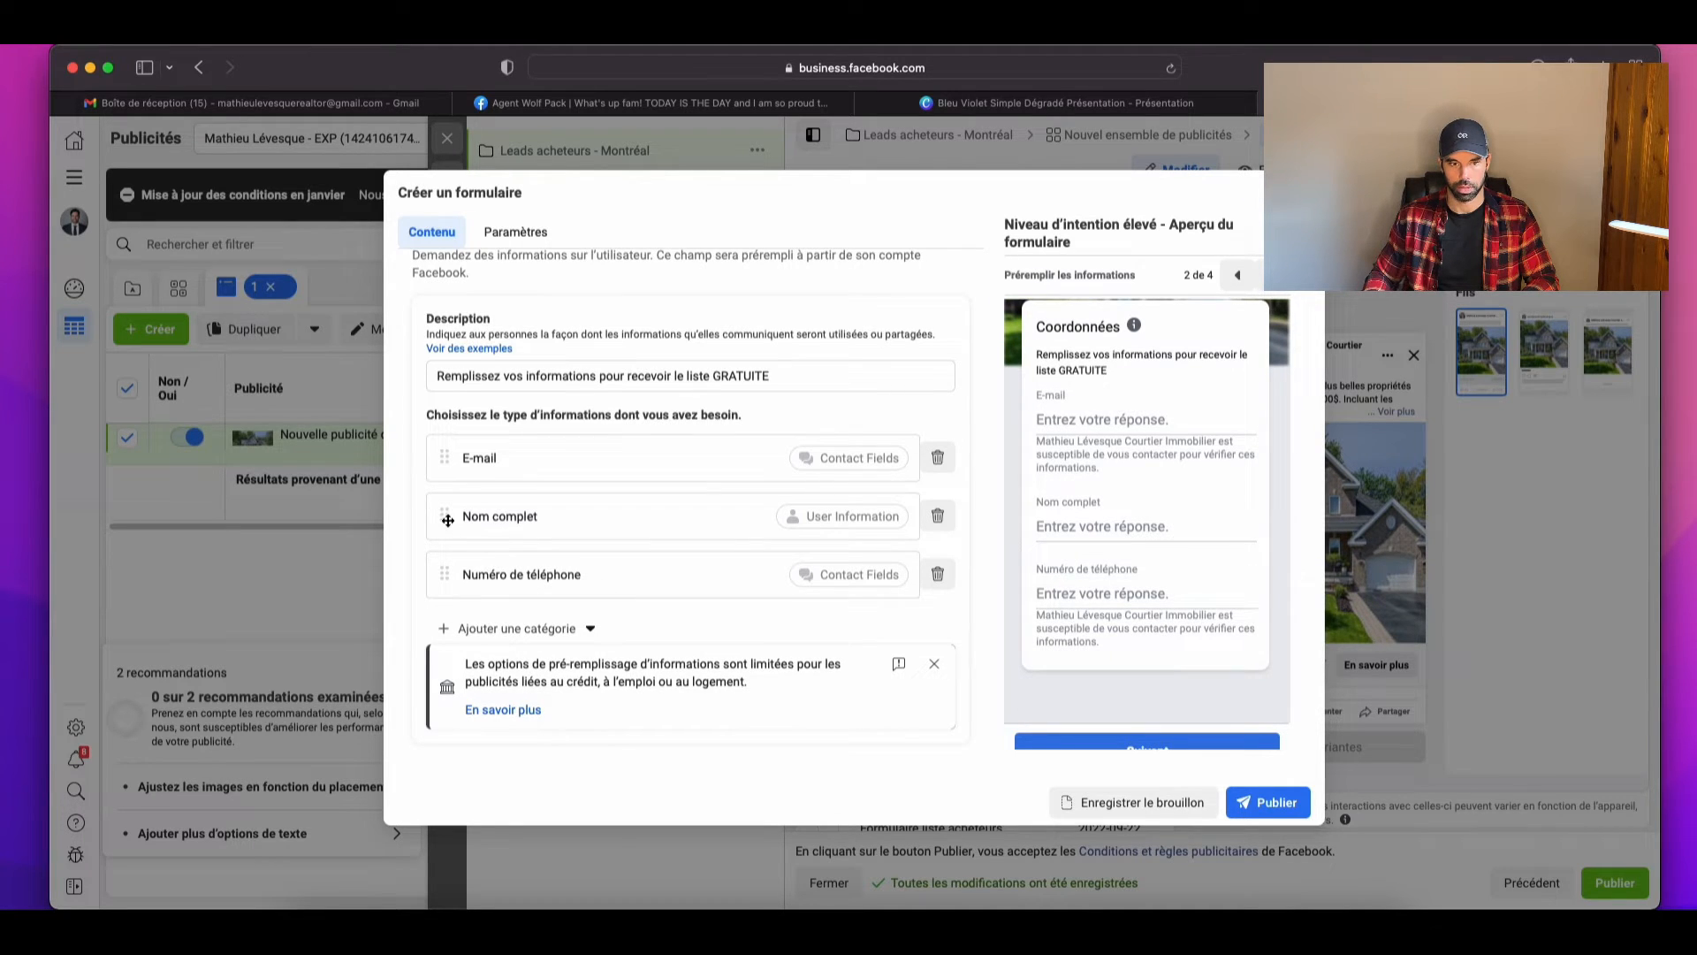
pyautogui.moveTo(446, 518); pyautogui.dragTo(446, 458)
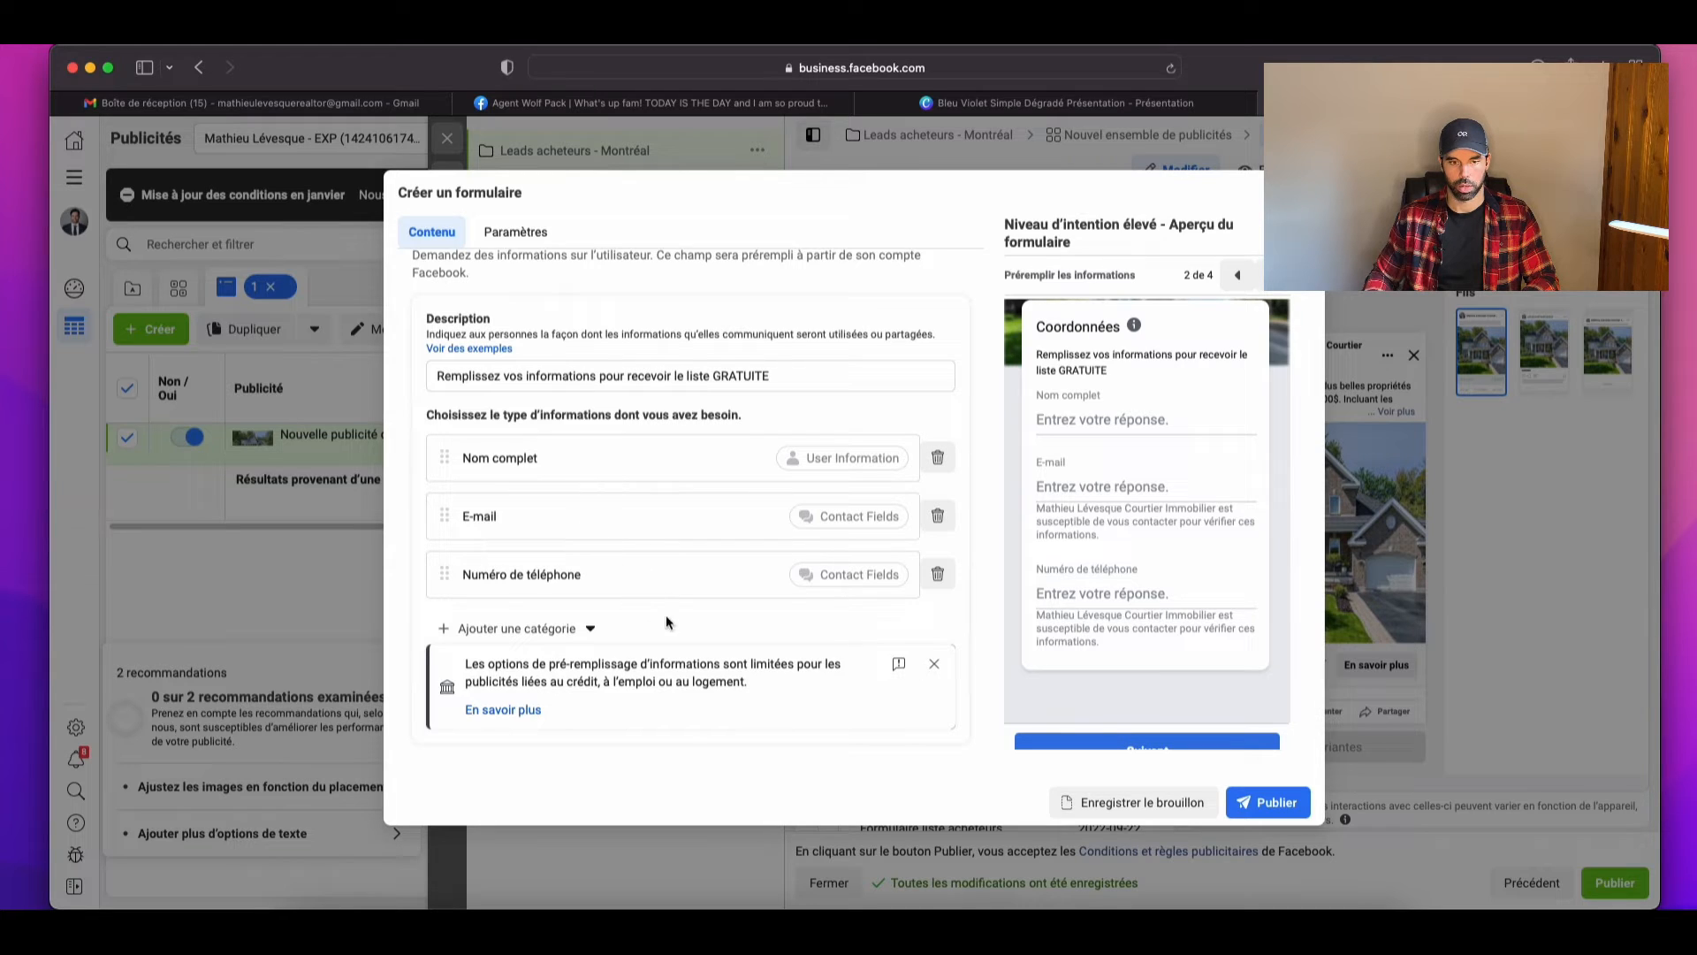
# Step: Examine the form's "Politique de confidentialité" and "Étape de révision" sections and its settings
pyautogui.scroll(-3, 671, 584)
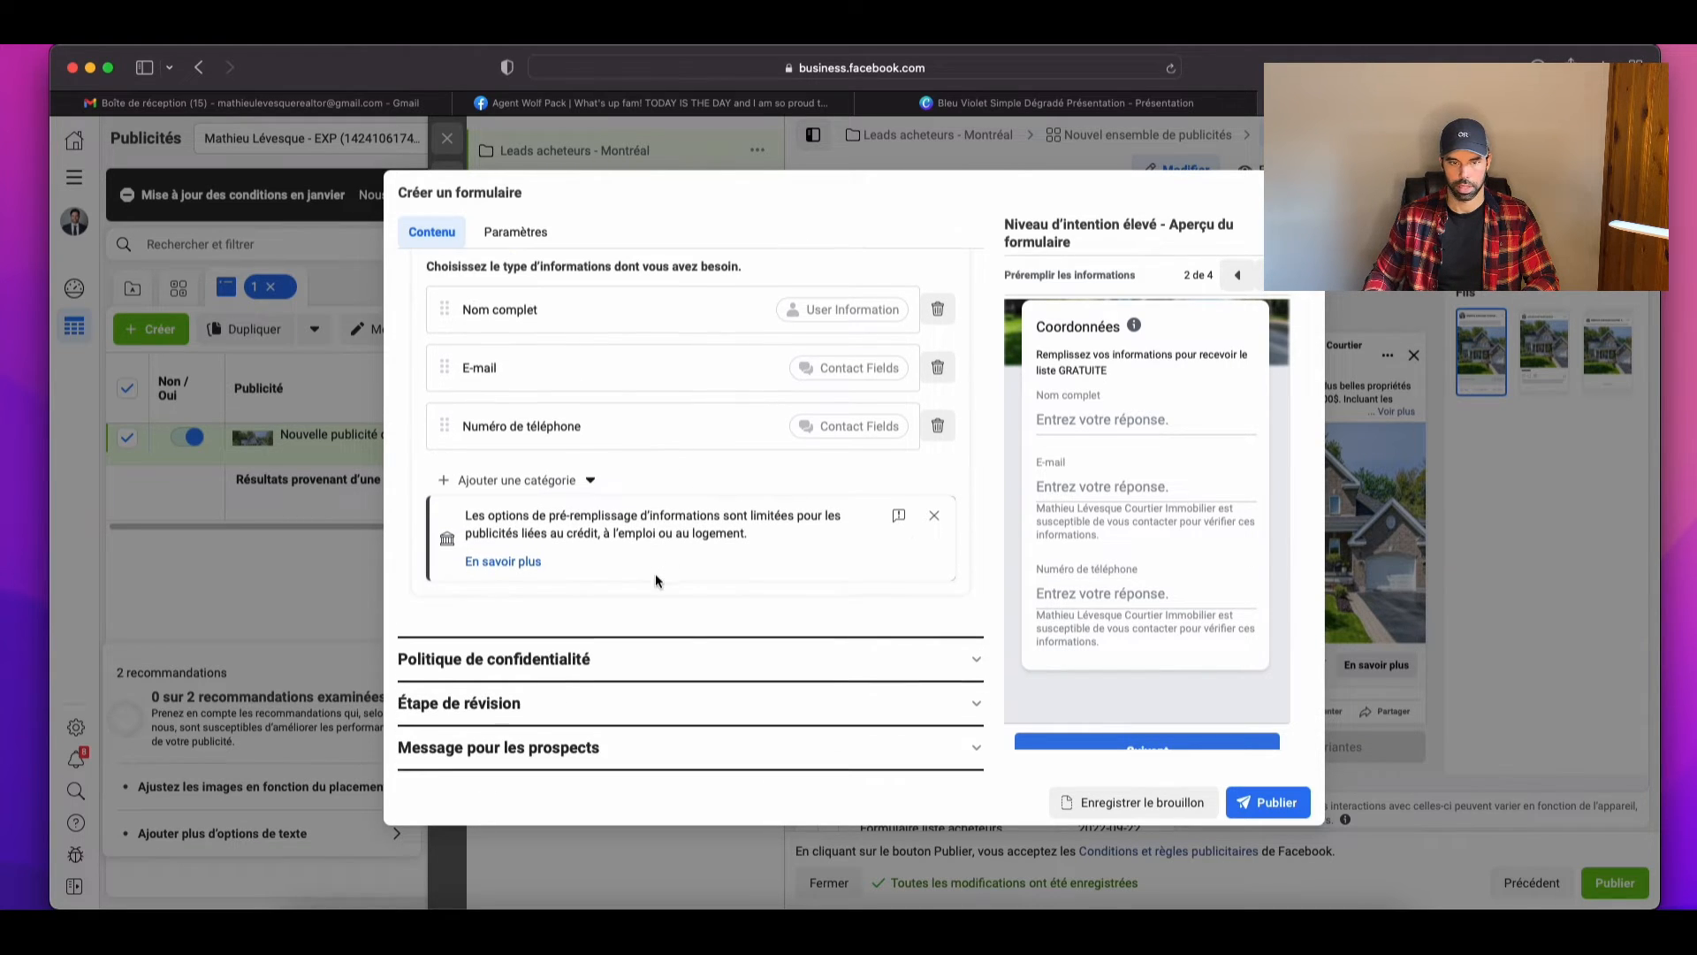
pyautogui.click(616, 662)
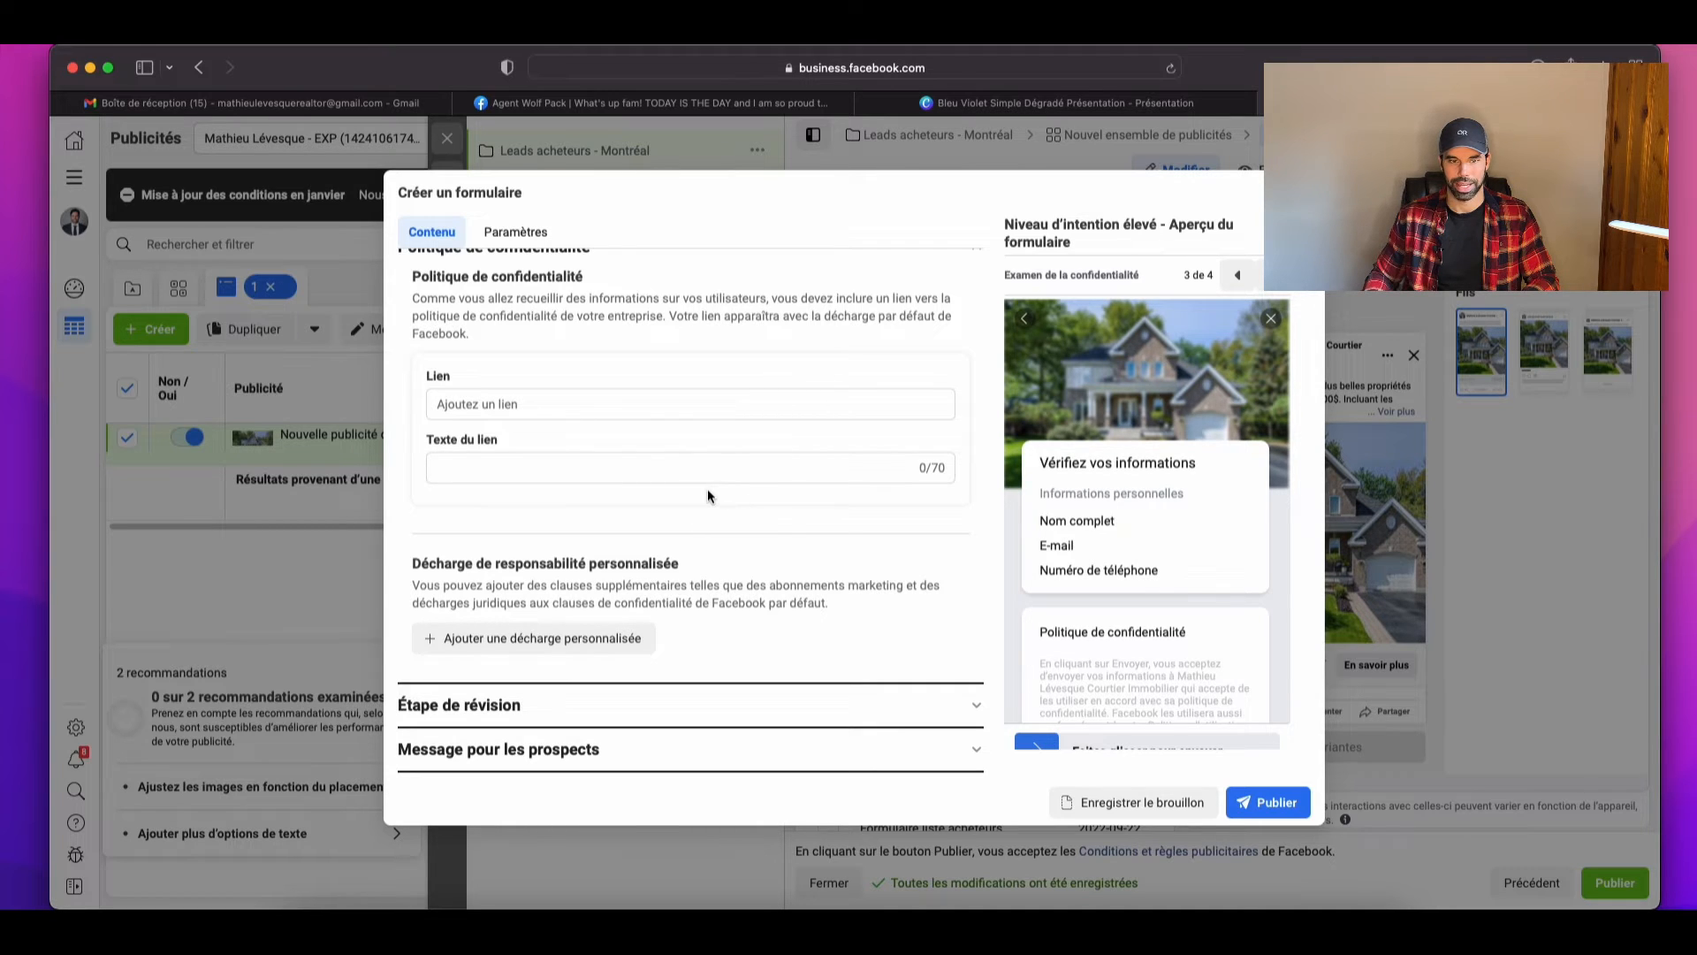
pyautogui.scroll(4, 633, 501)
pyautogui.scroll(-2, 629, 514)
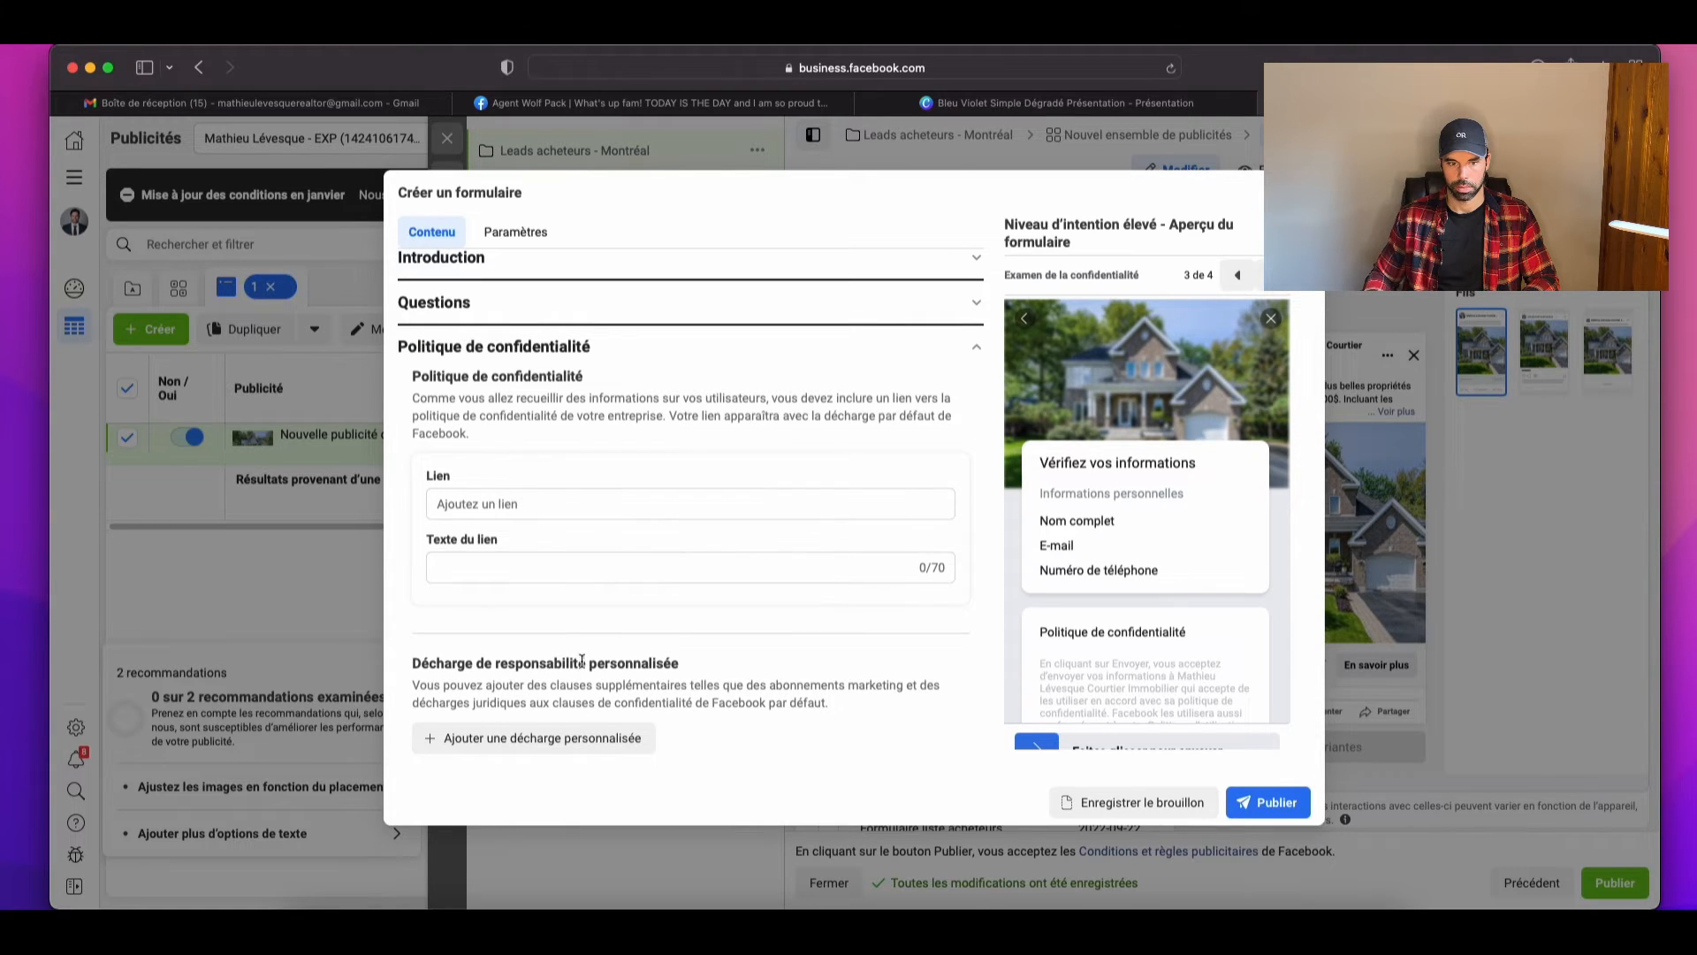
pyautogui.scroll(-2, 586, 672)
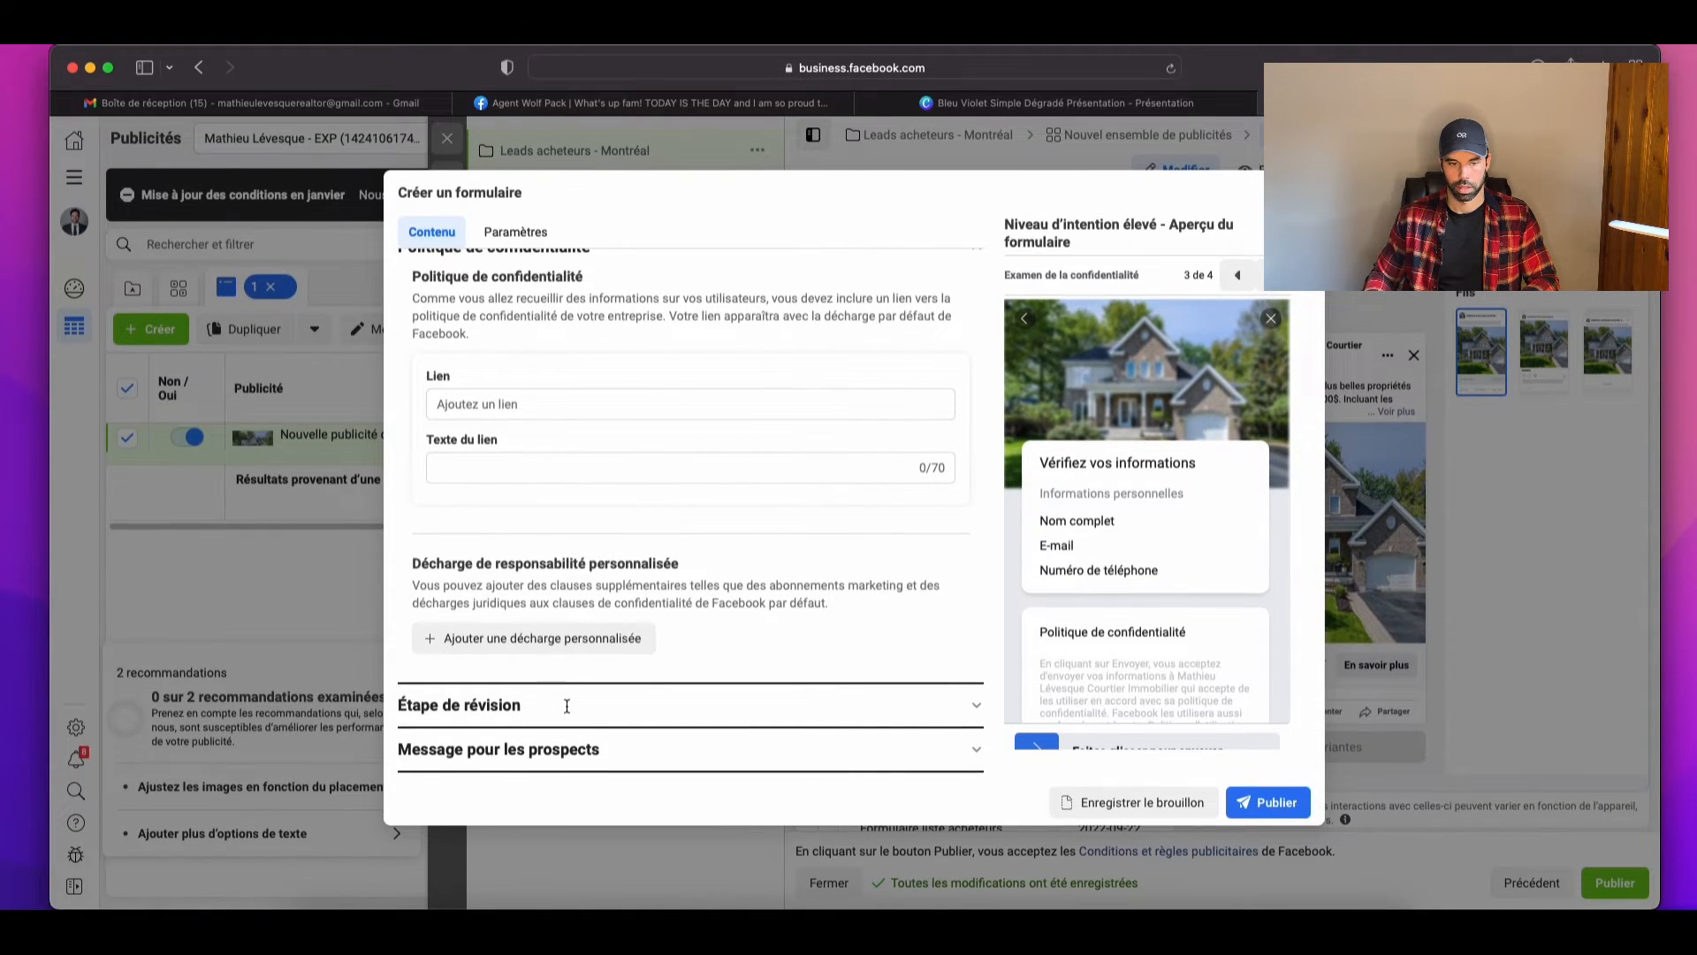
pyautogui.click(567, 706)
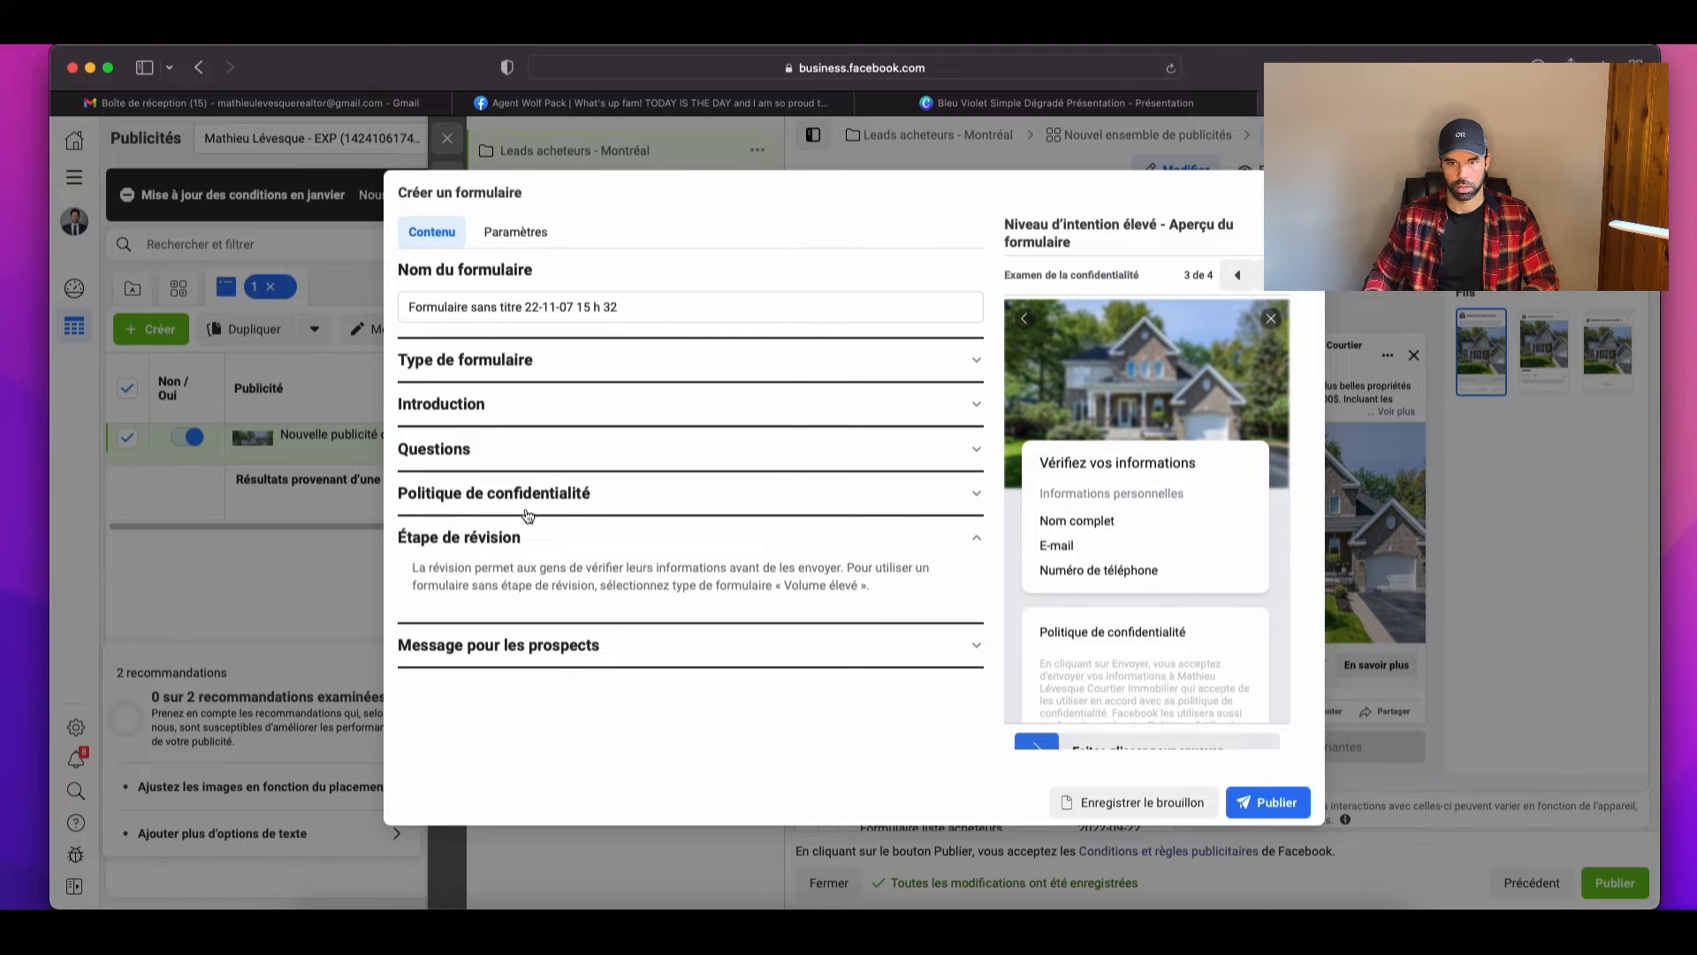
pyautogui.click(547, 237)
pyautogui.click(431, 232)
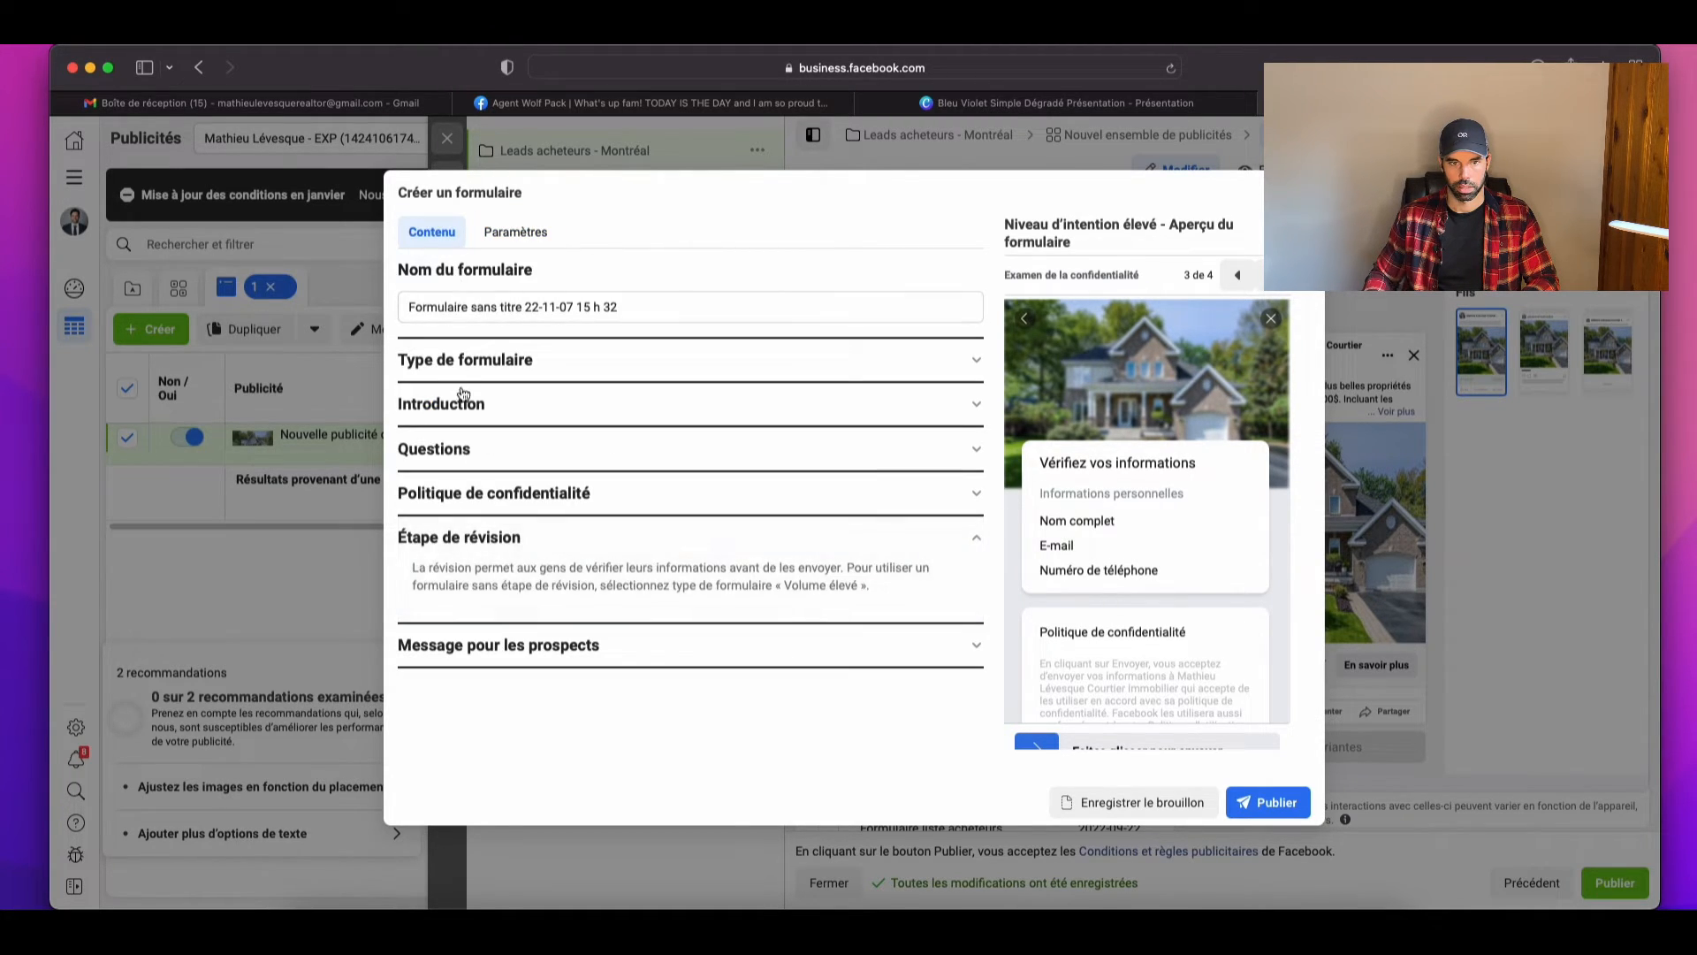
# Step: Compare the "Volume élevé" form type with "Niveau d'intention élevé", returning to the latter, and inspect the review step in the preview
pyautogui.click(480, 364)
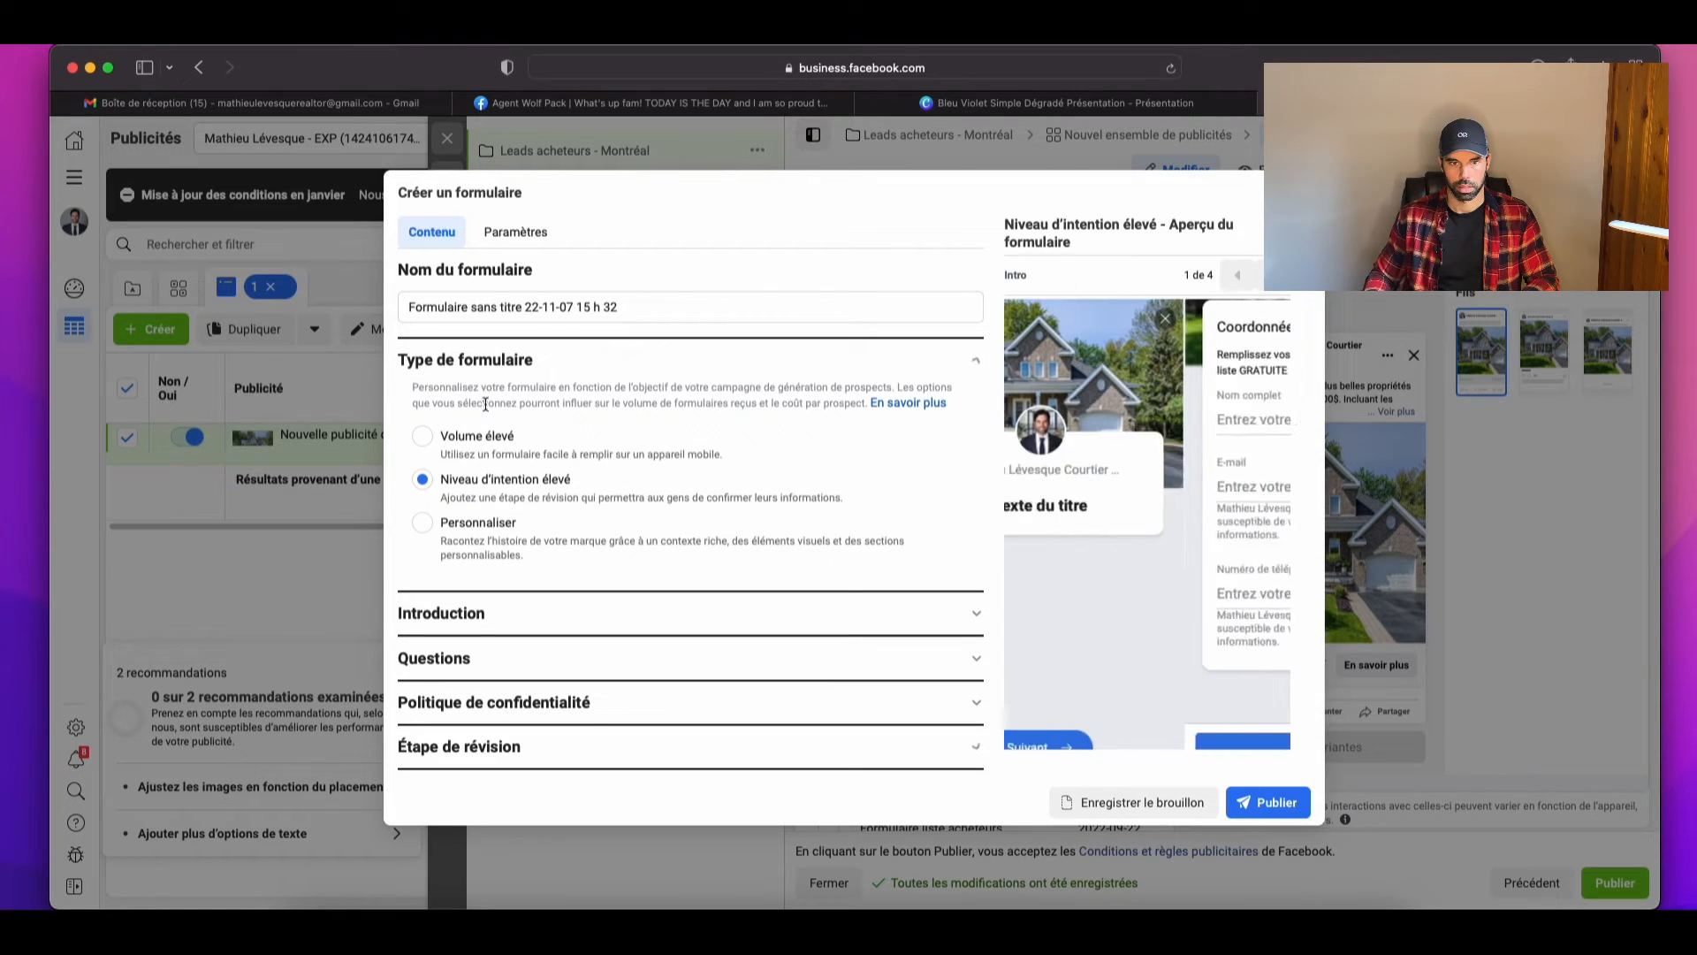
pyautogui.click(425, 439)
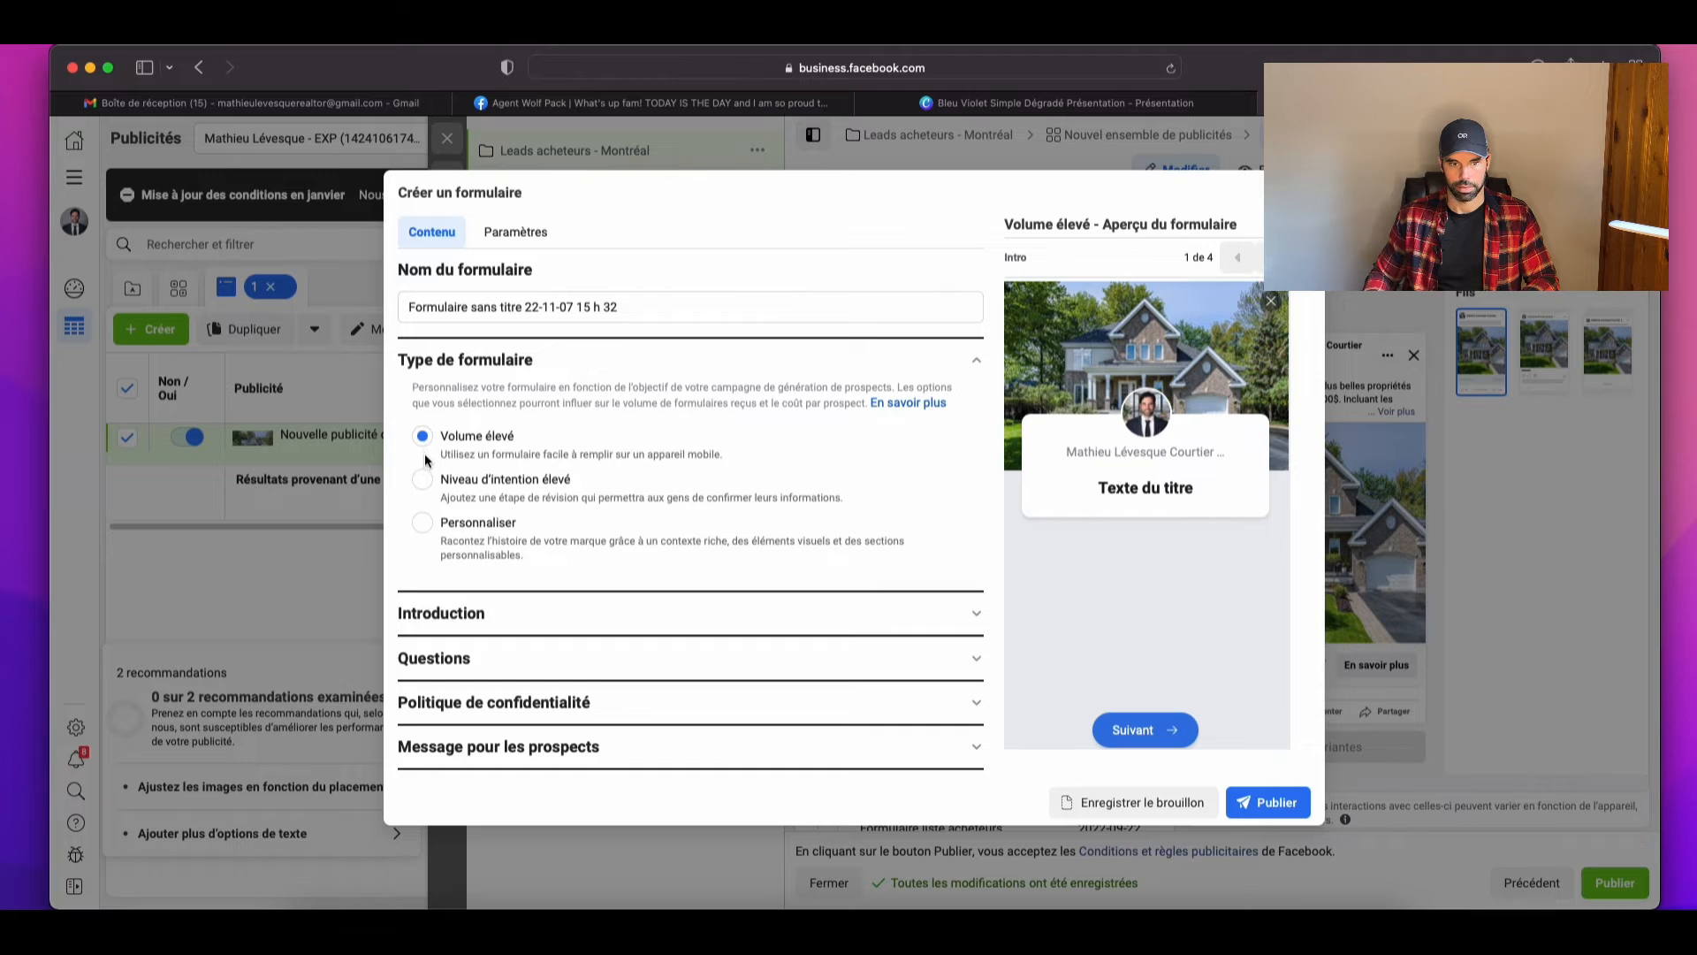
pyautogui.click(422, 480)
pyautogui.scroll(-1, 520, 583)
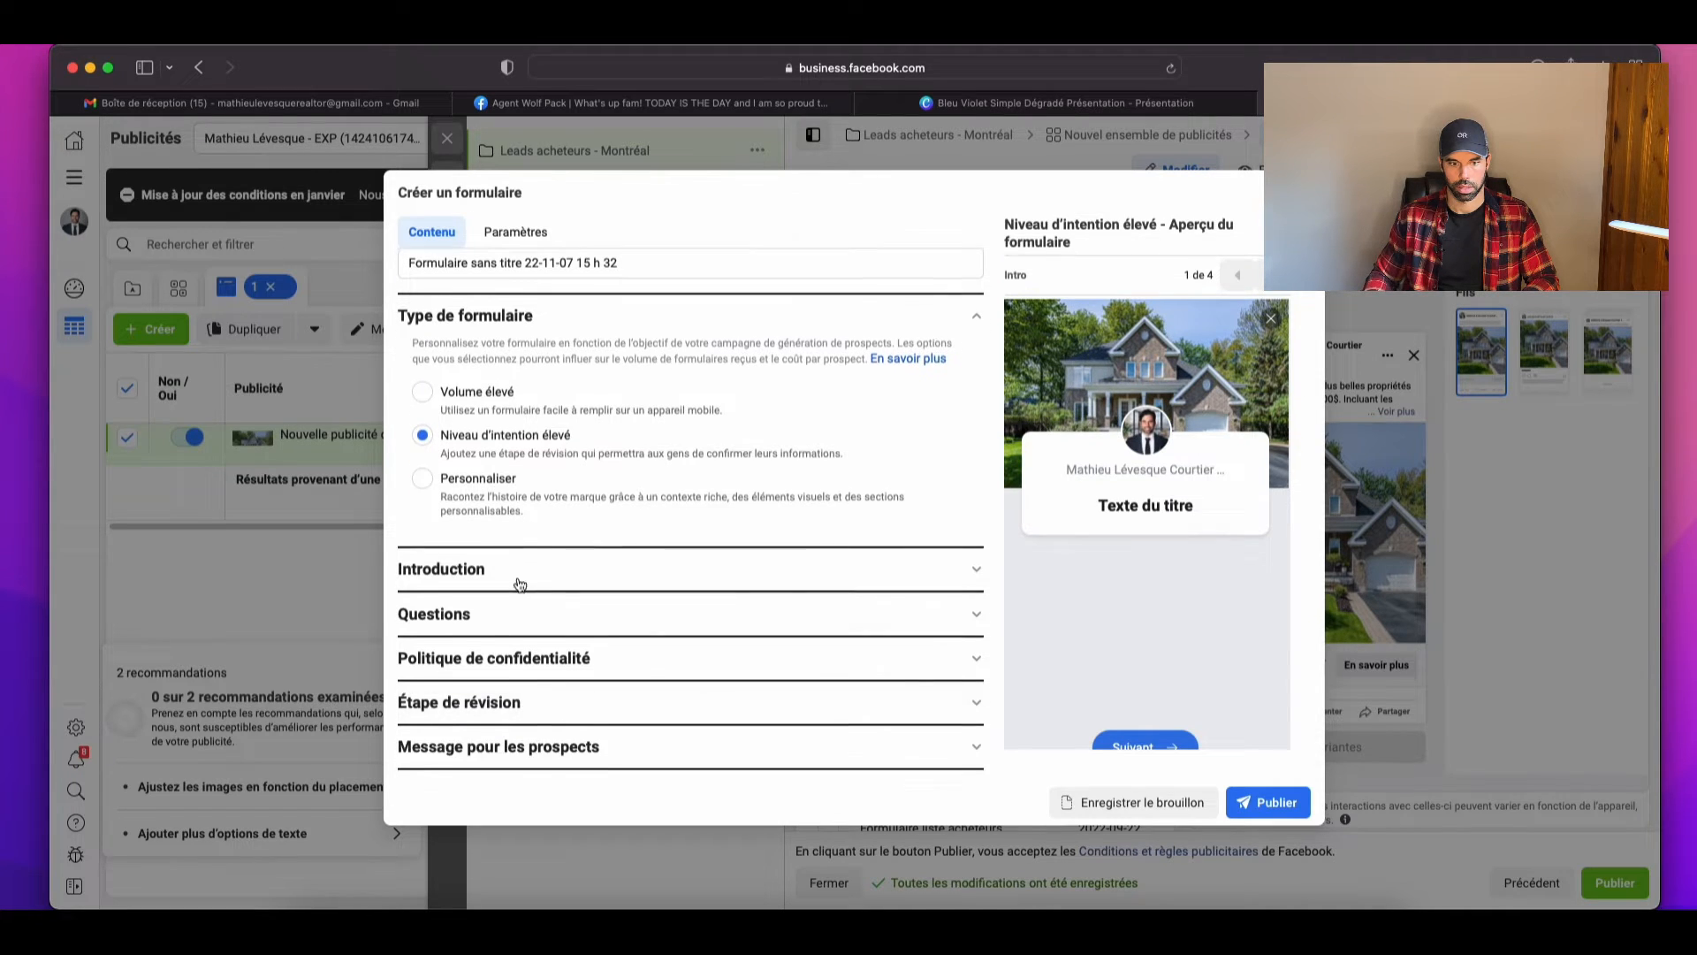
pyautogui.click(552, 703)
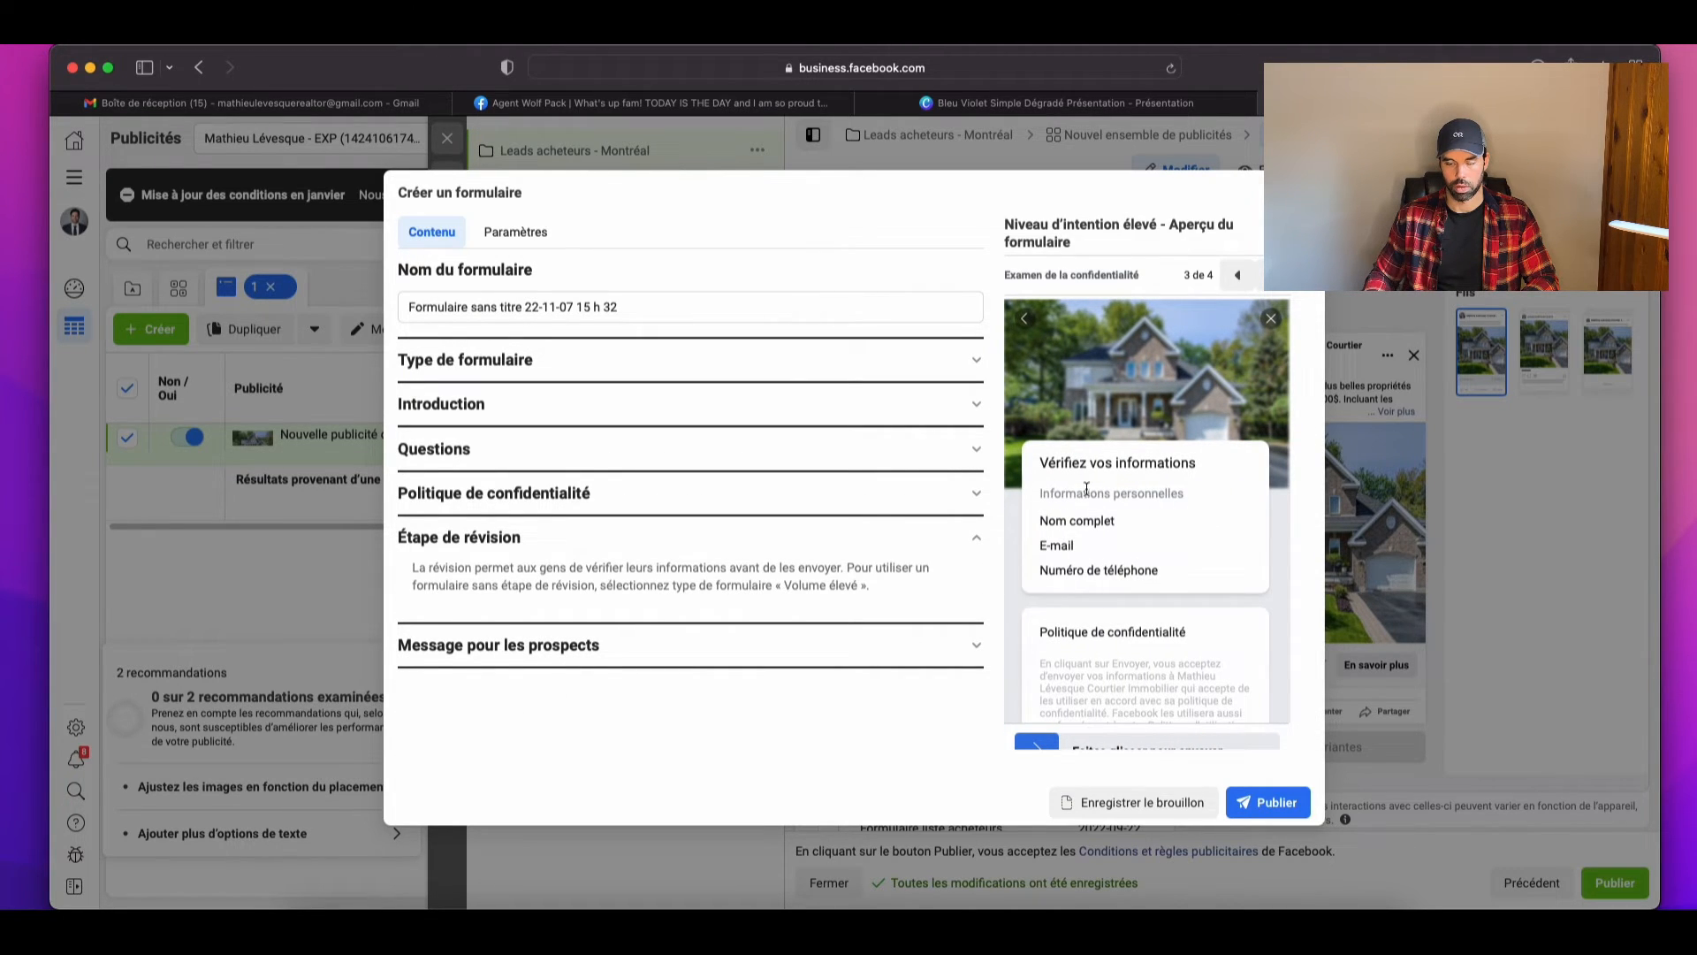
pyautogui.scroll(-2, 1121, 678)
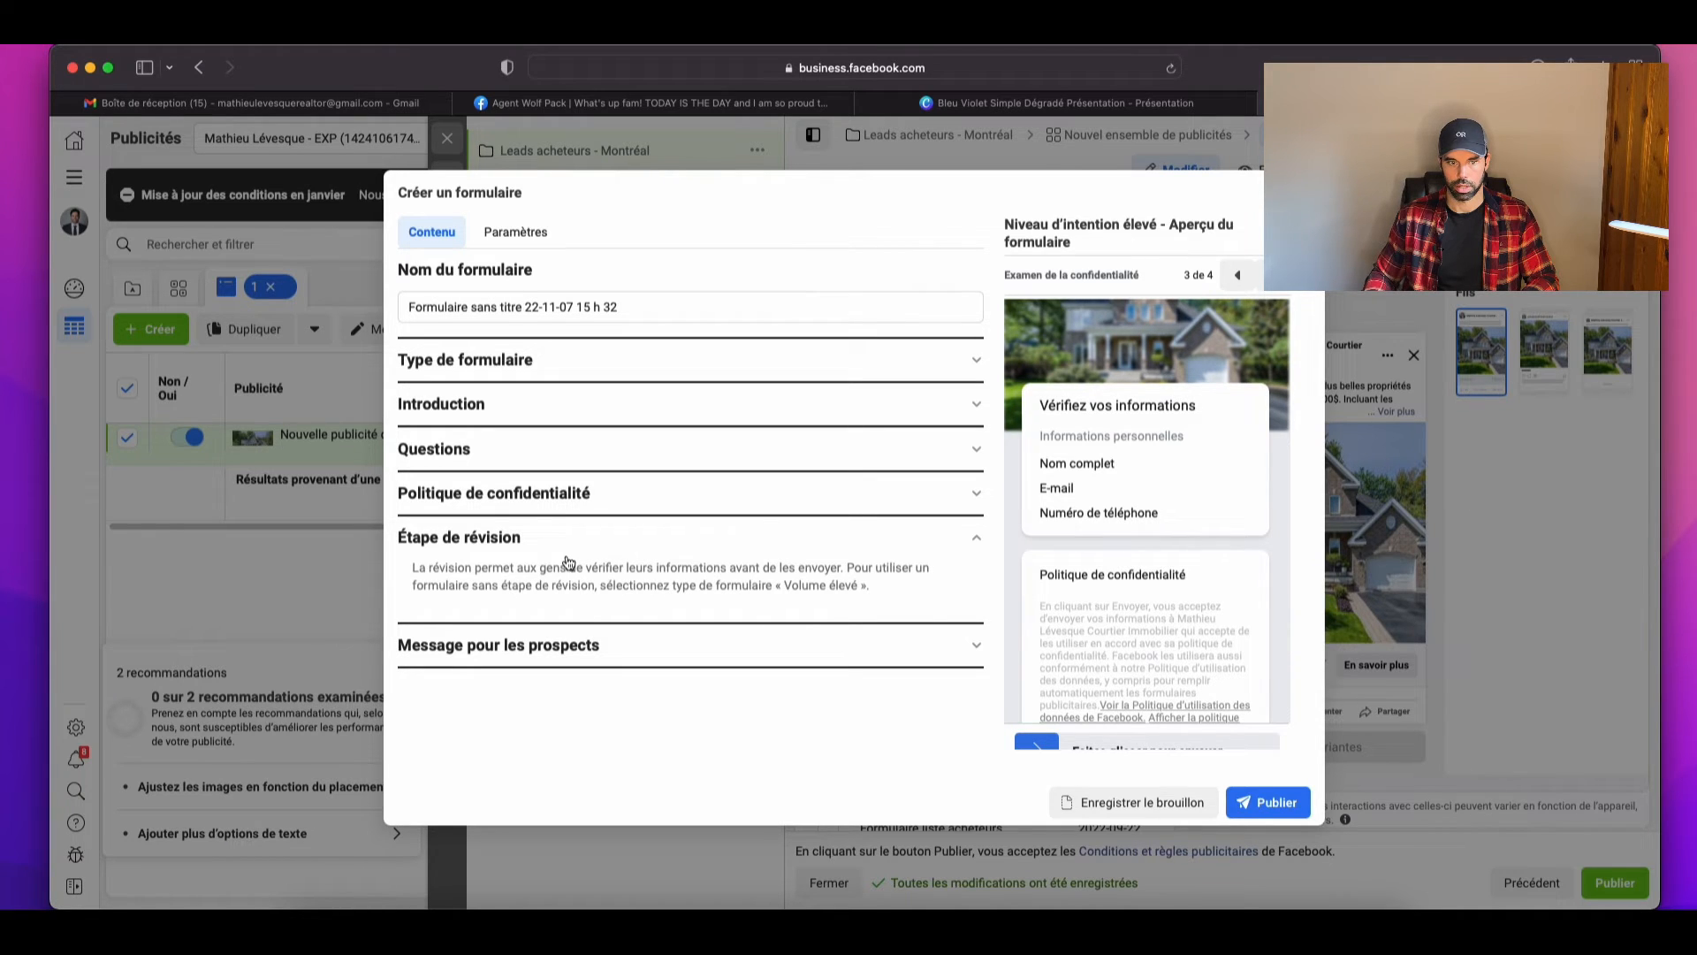
# Step: Set the "Message pour les prospects" description to "Nous allons vous contacter dans les 24-48h pour vous envoyer la liste."
pyautogui.click(576, 647)
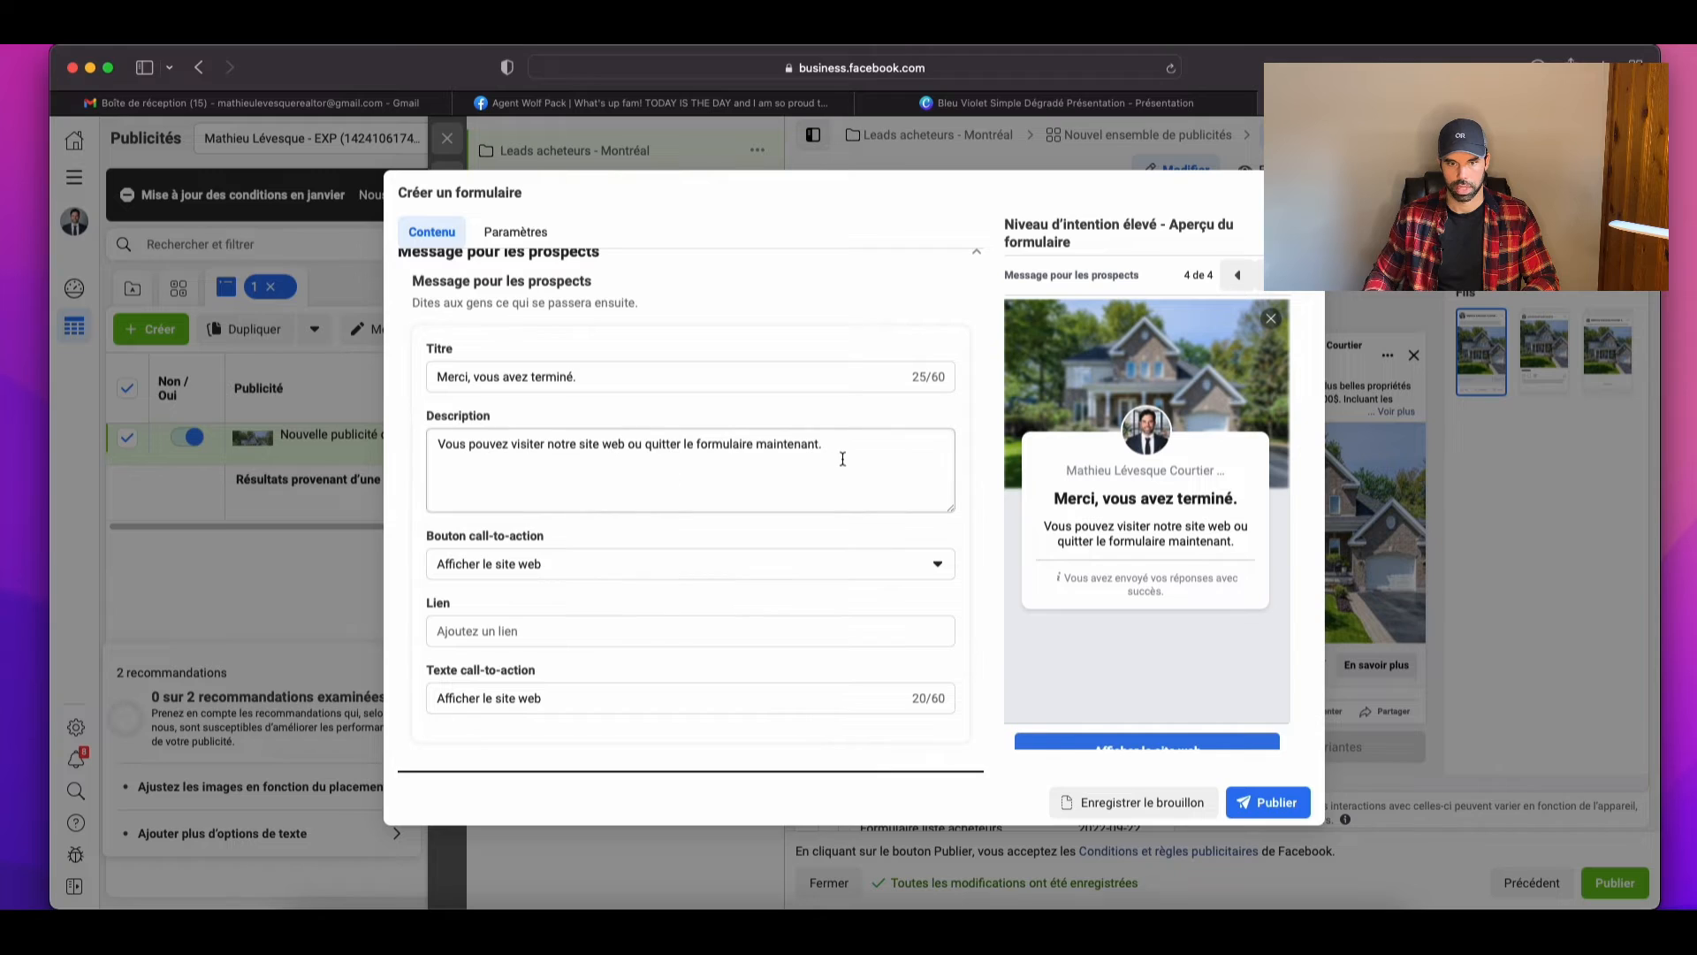
pyautogui.moveTo(842, 459); pyautogui.dragTo(619, 442)
pyautogui.click(658, 469)
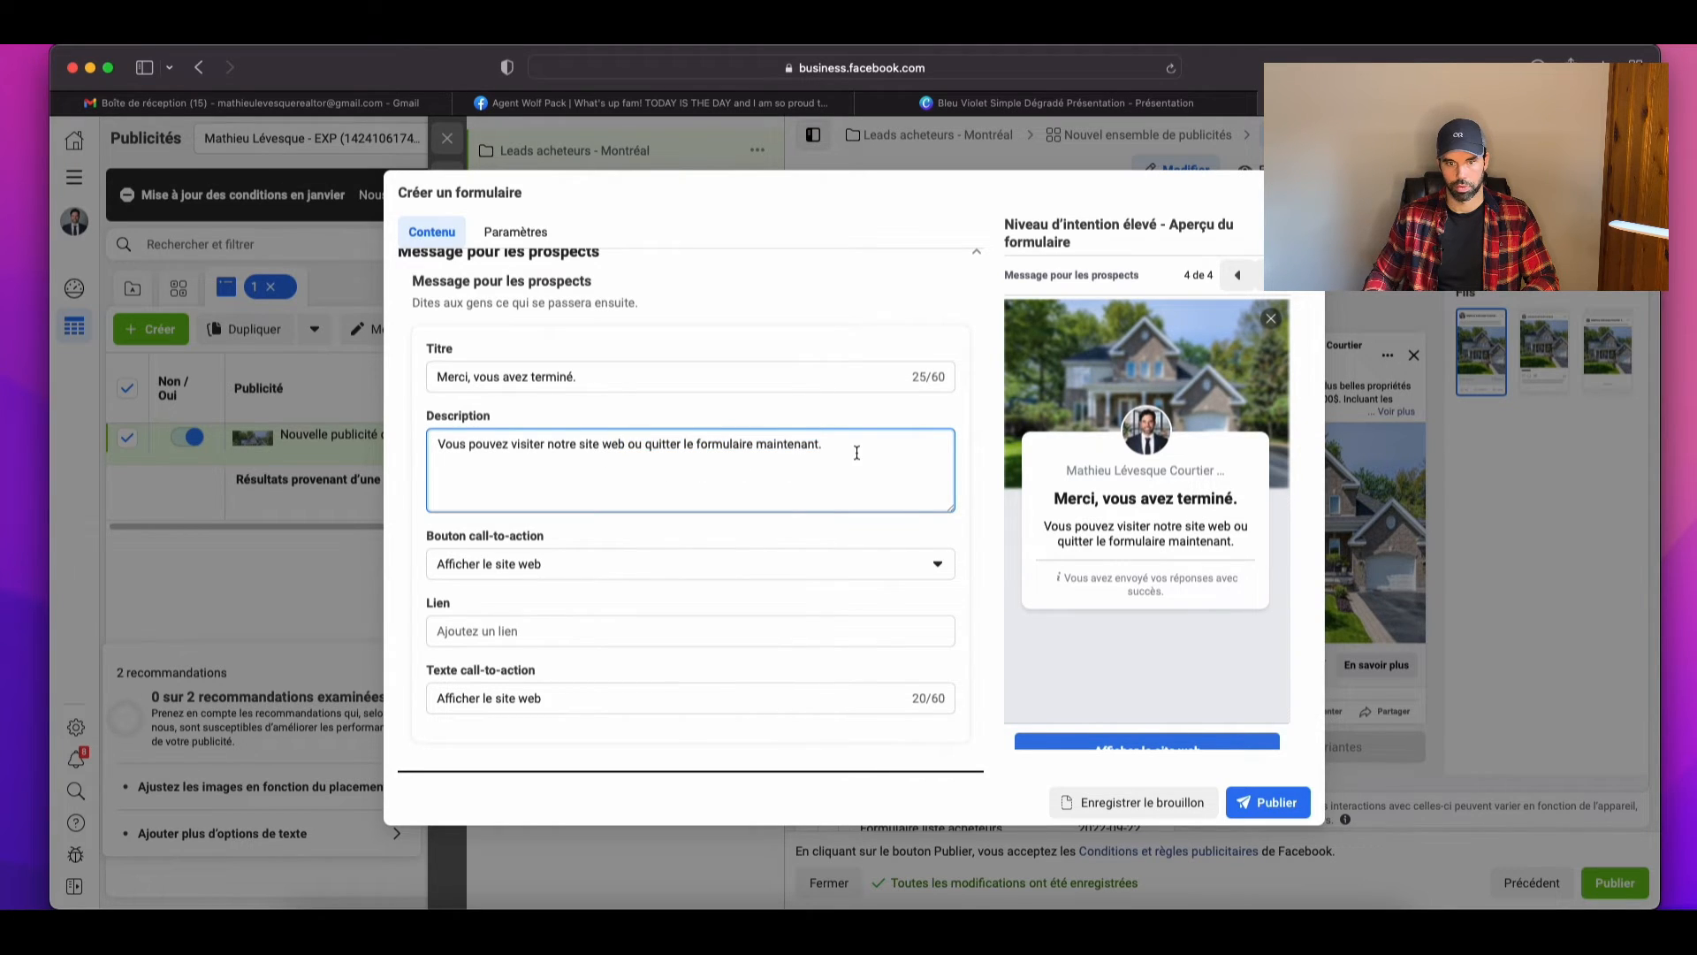
pyautogui.moveTo(856, 452); pyautogui.dragTo(429, 422)
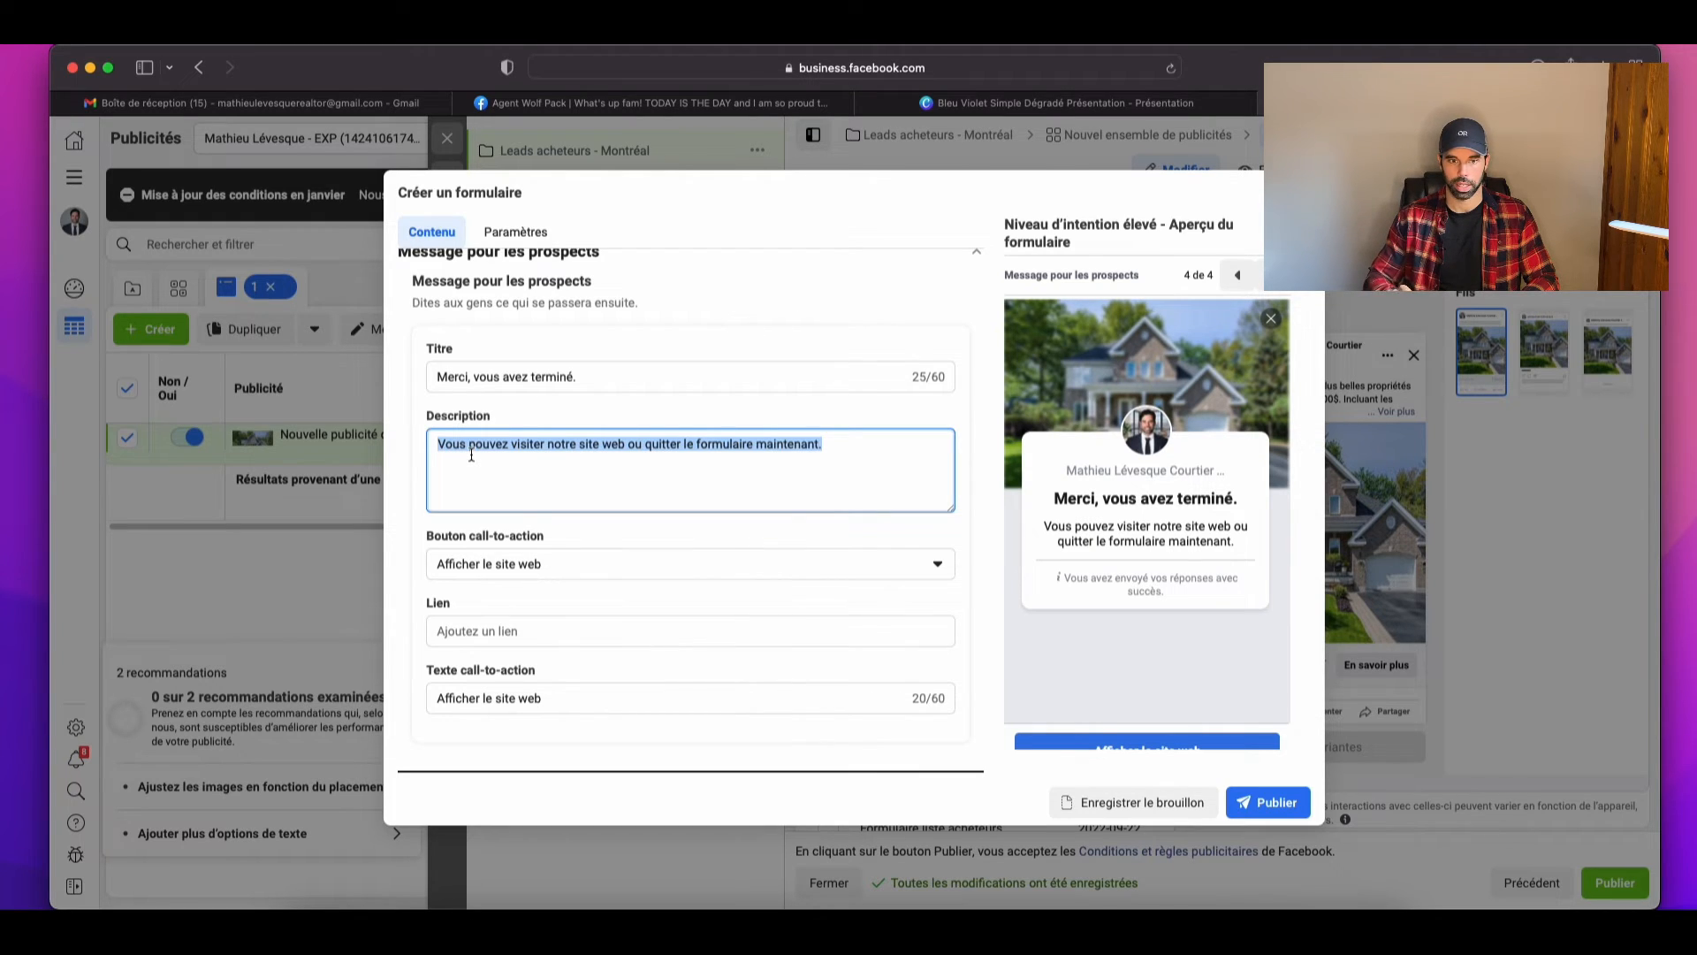
pyautogui.write('Nous')
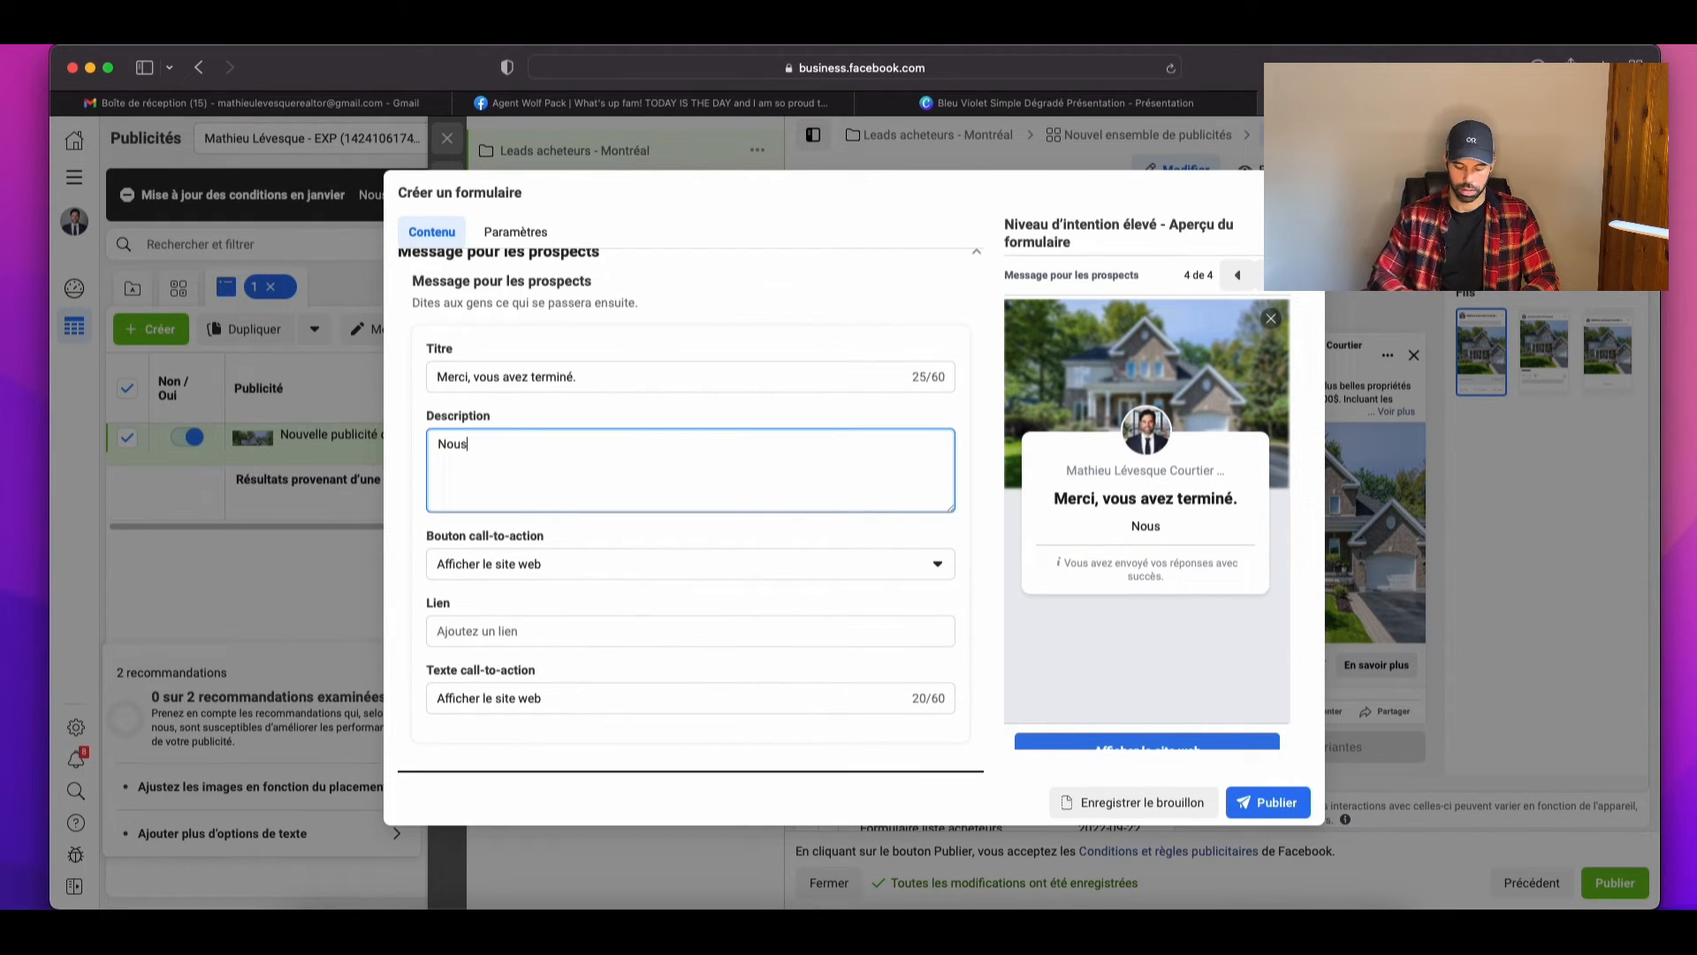
pyautogui.write(' allons vous ')
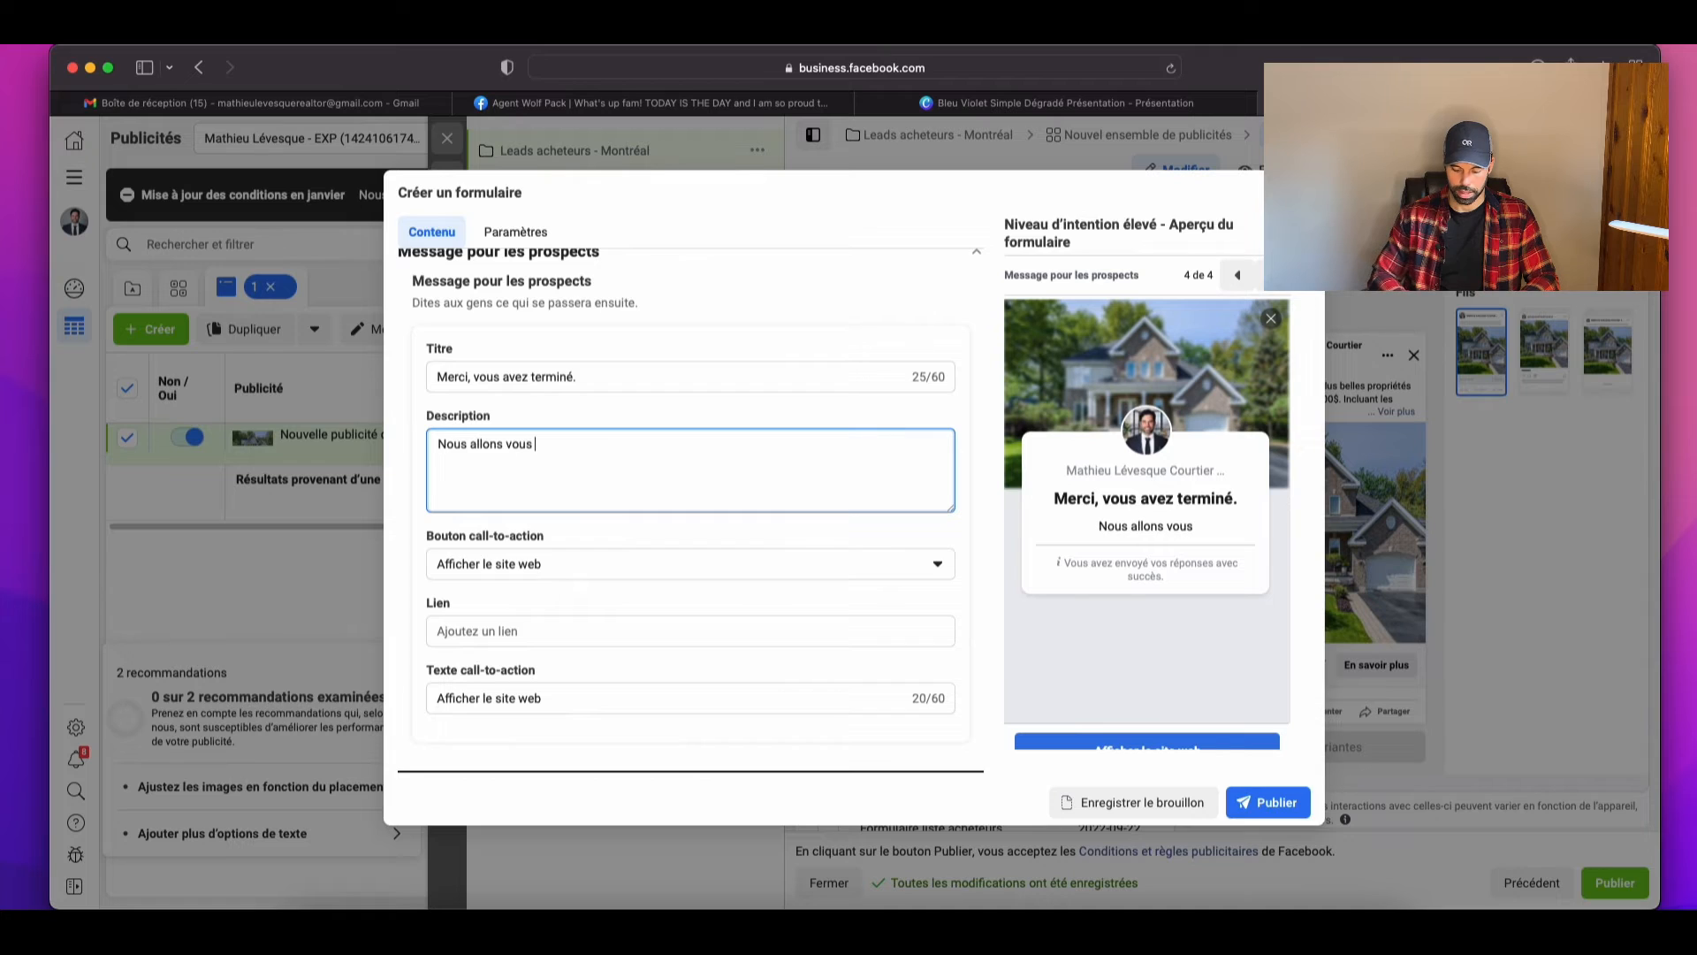
pyautogui.write('contacter')
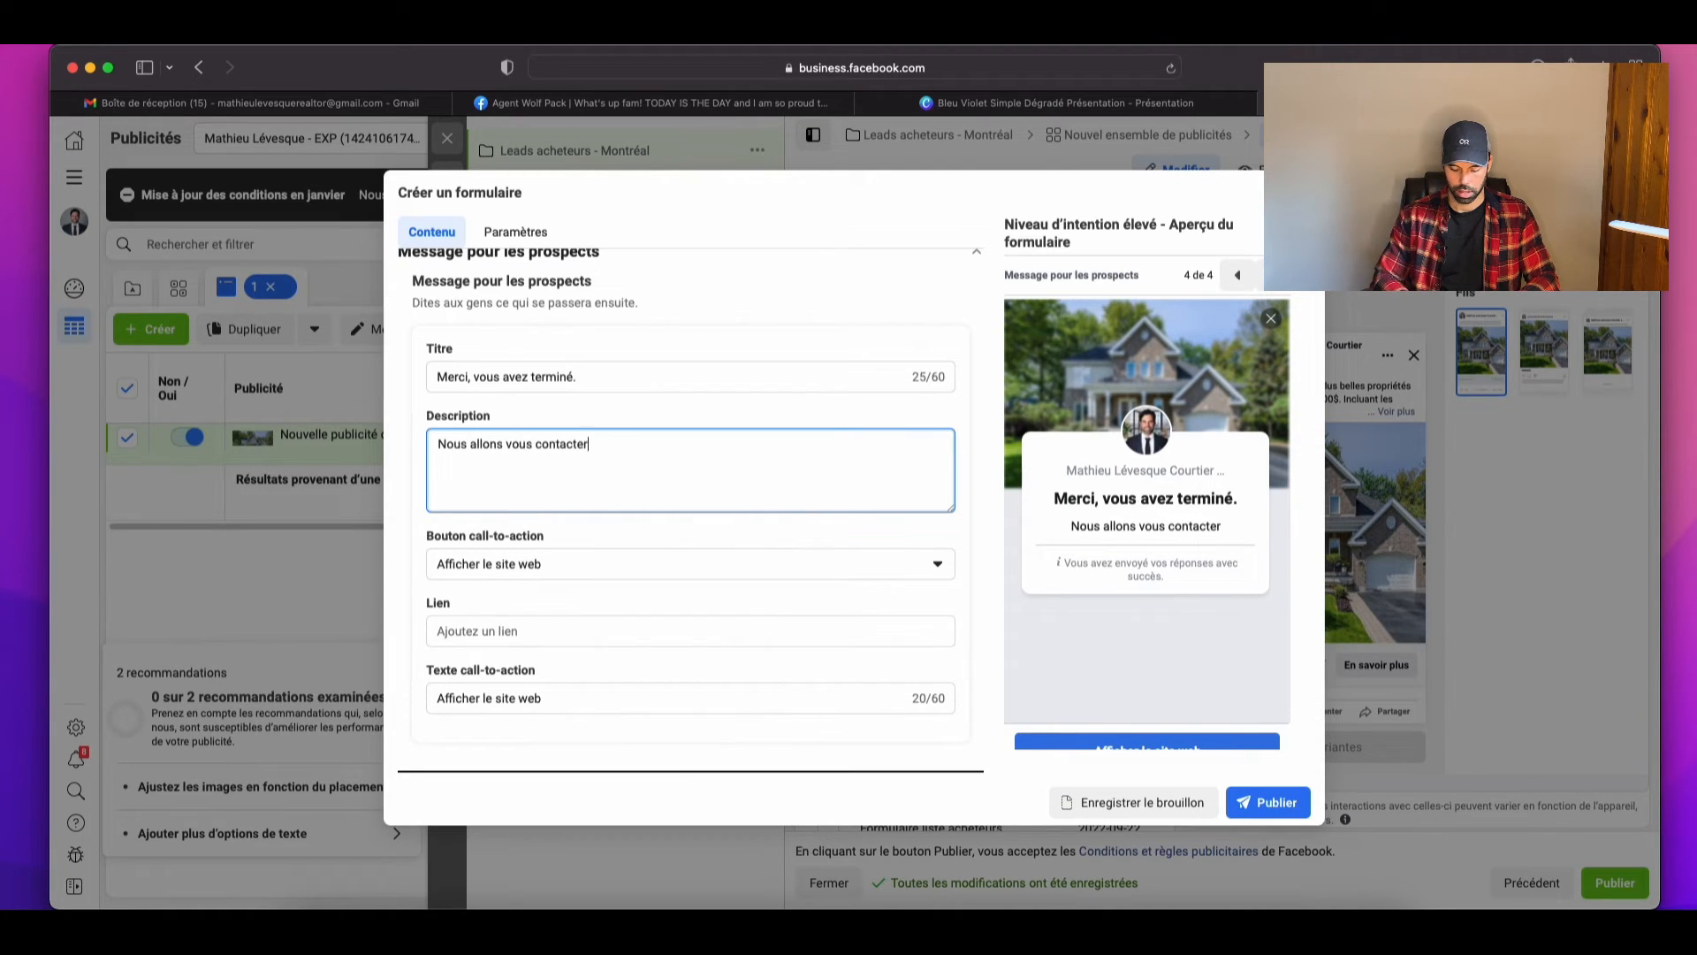
pyautogui.write(' dans les')
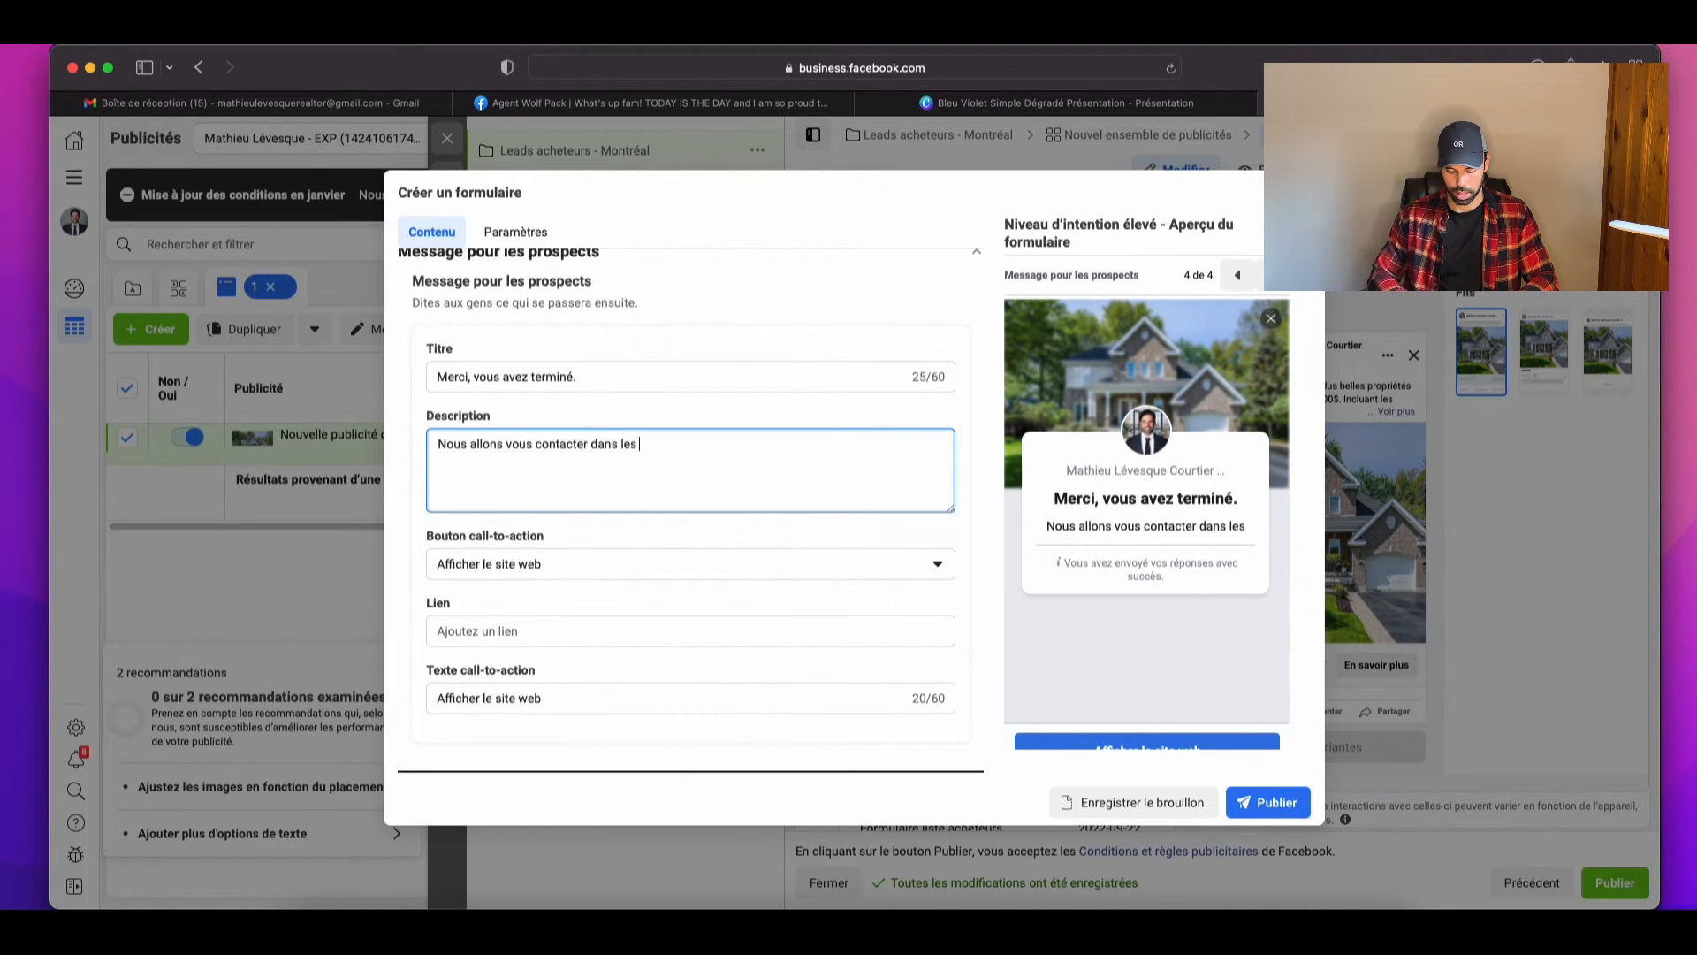
pyautogui.write(' 24-')
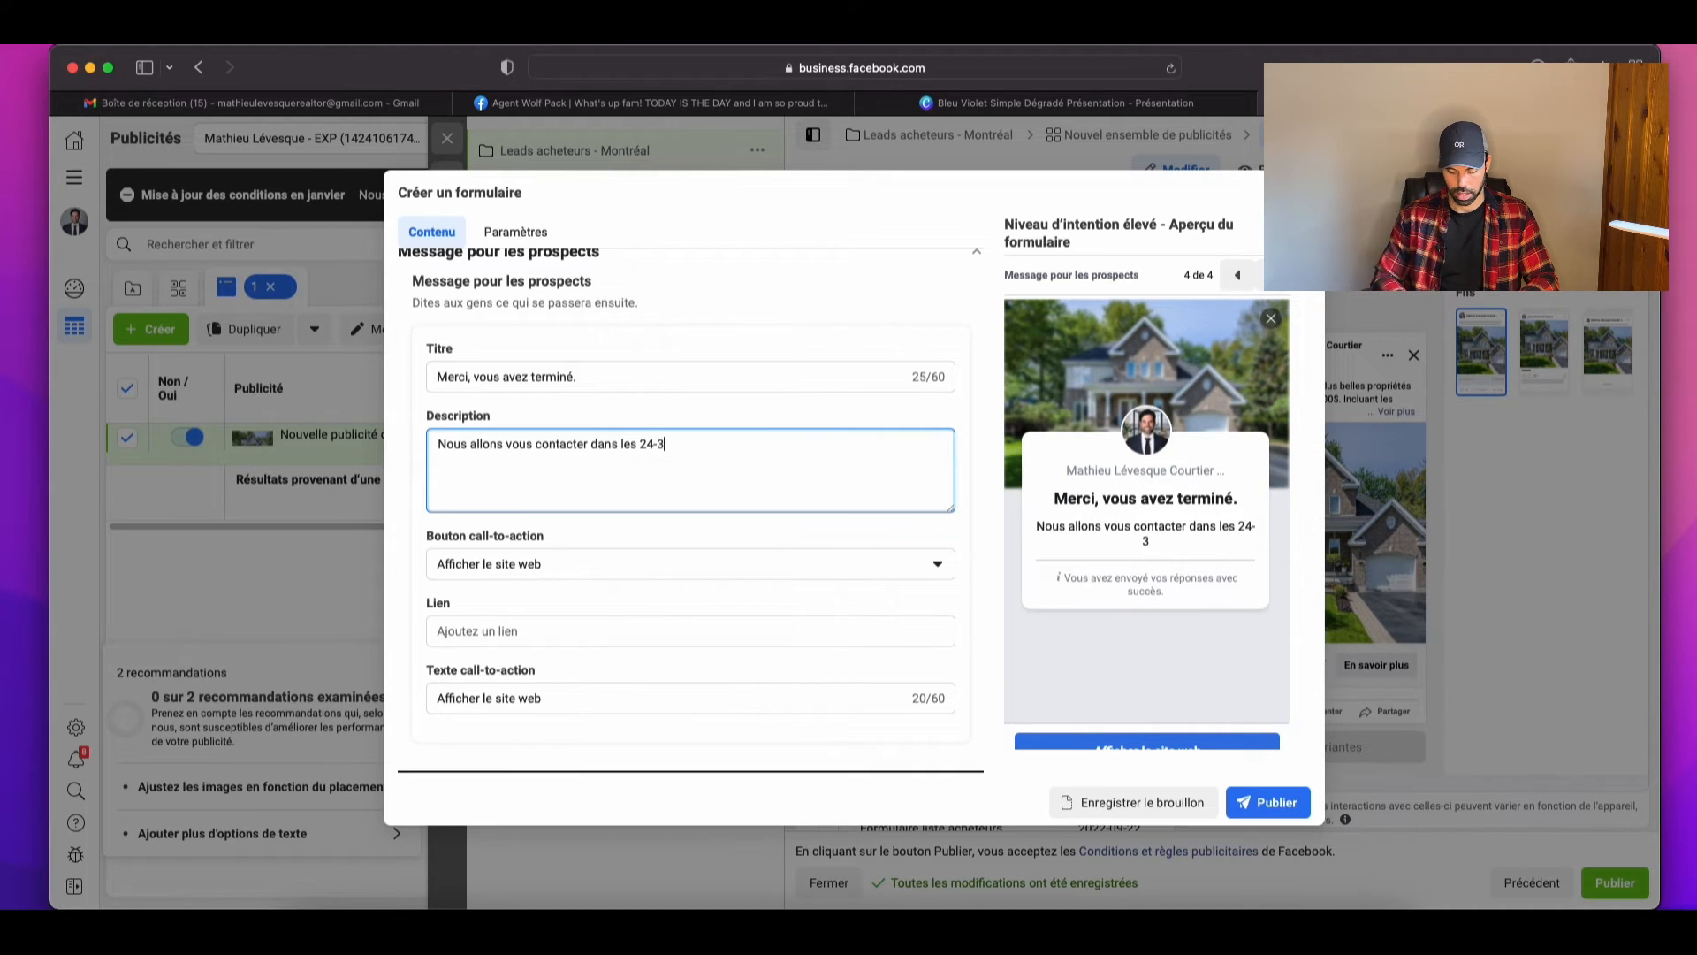
pyautogui.write('48h pour')
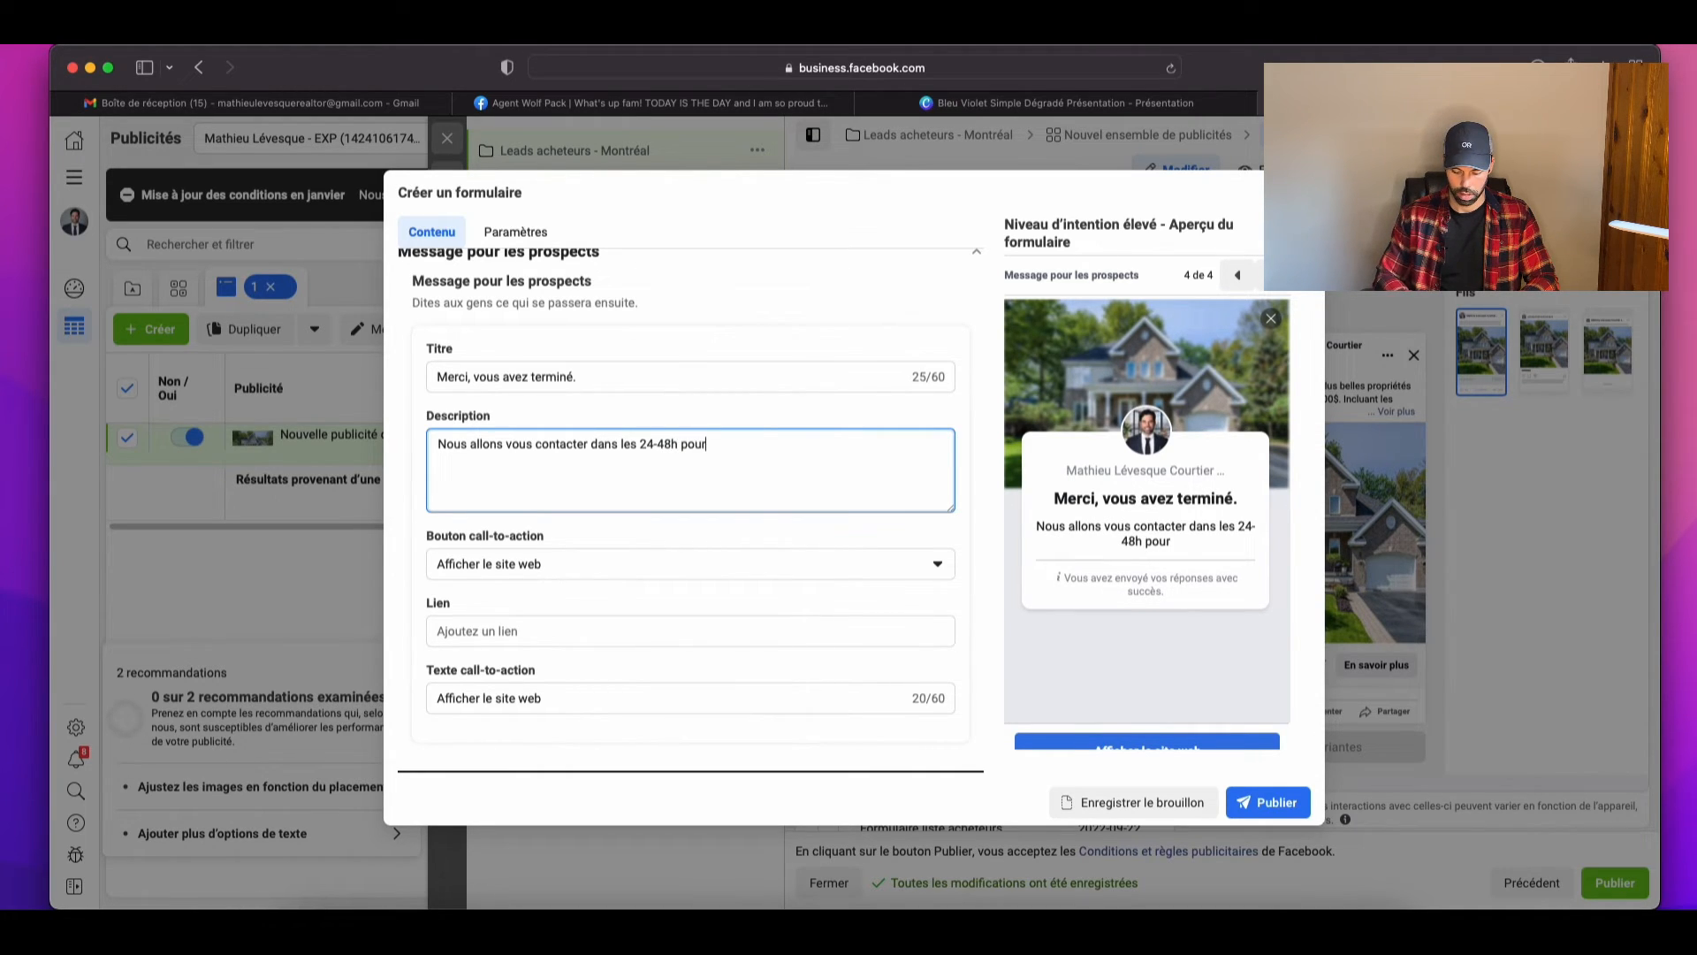
pyautogui.write(' vous e')
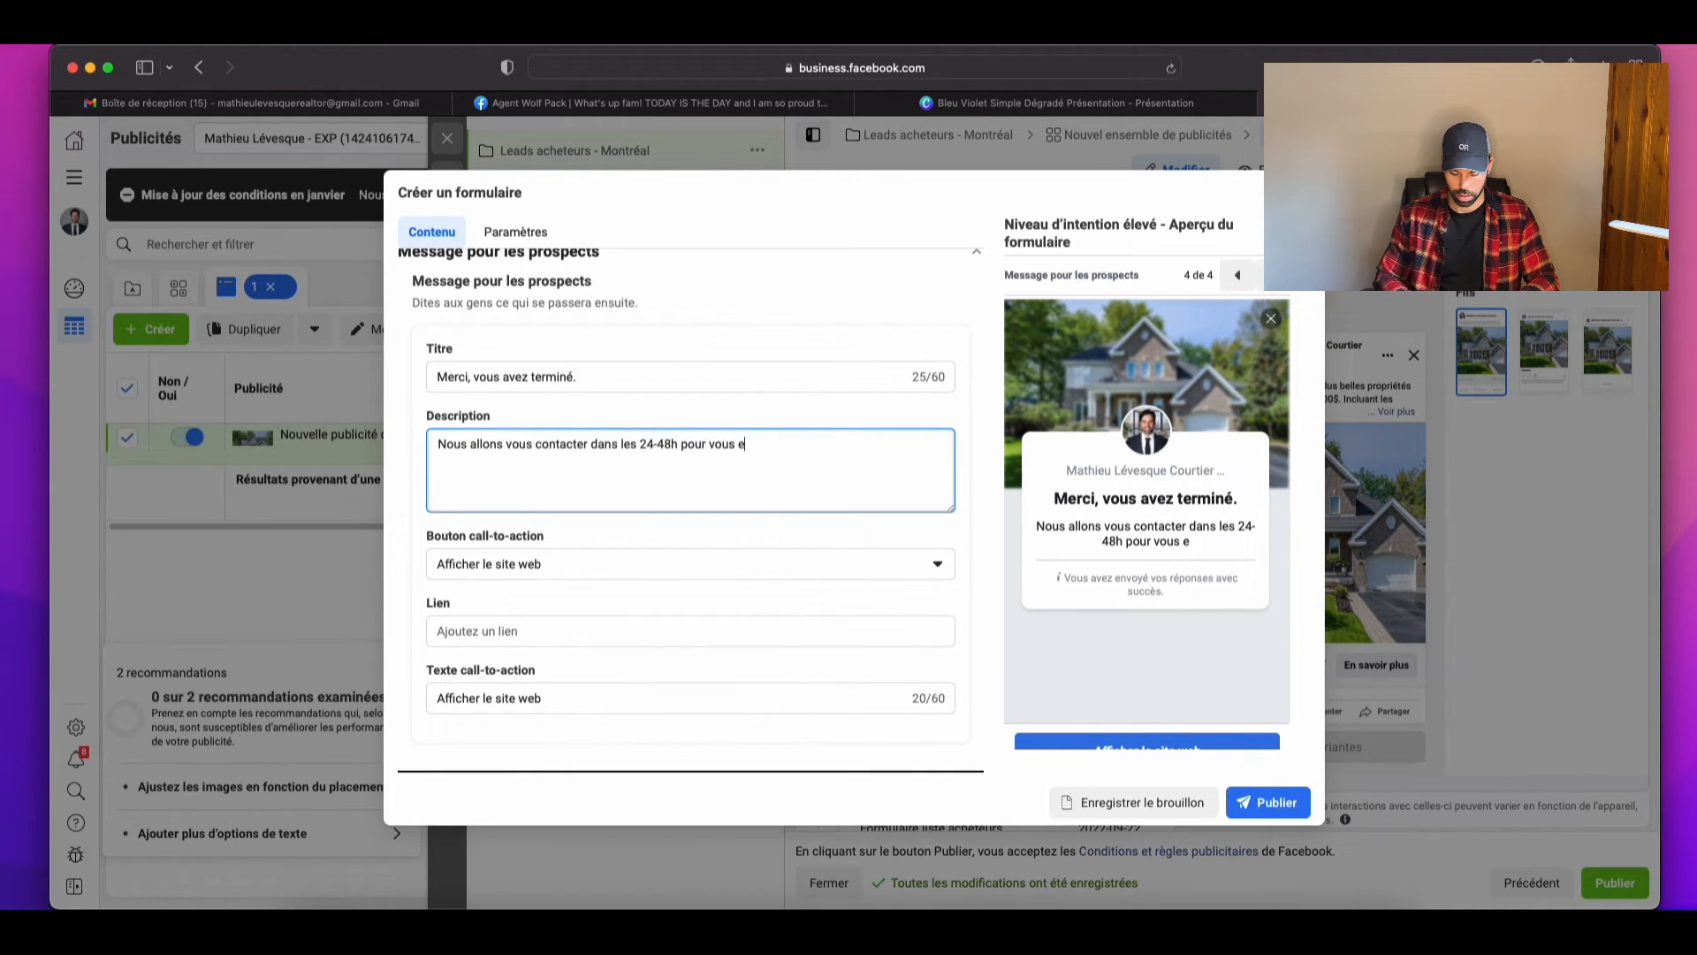
pyautogui.write('nvoyer la lis')
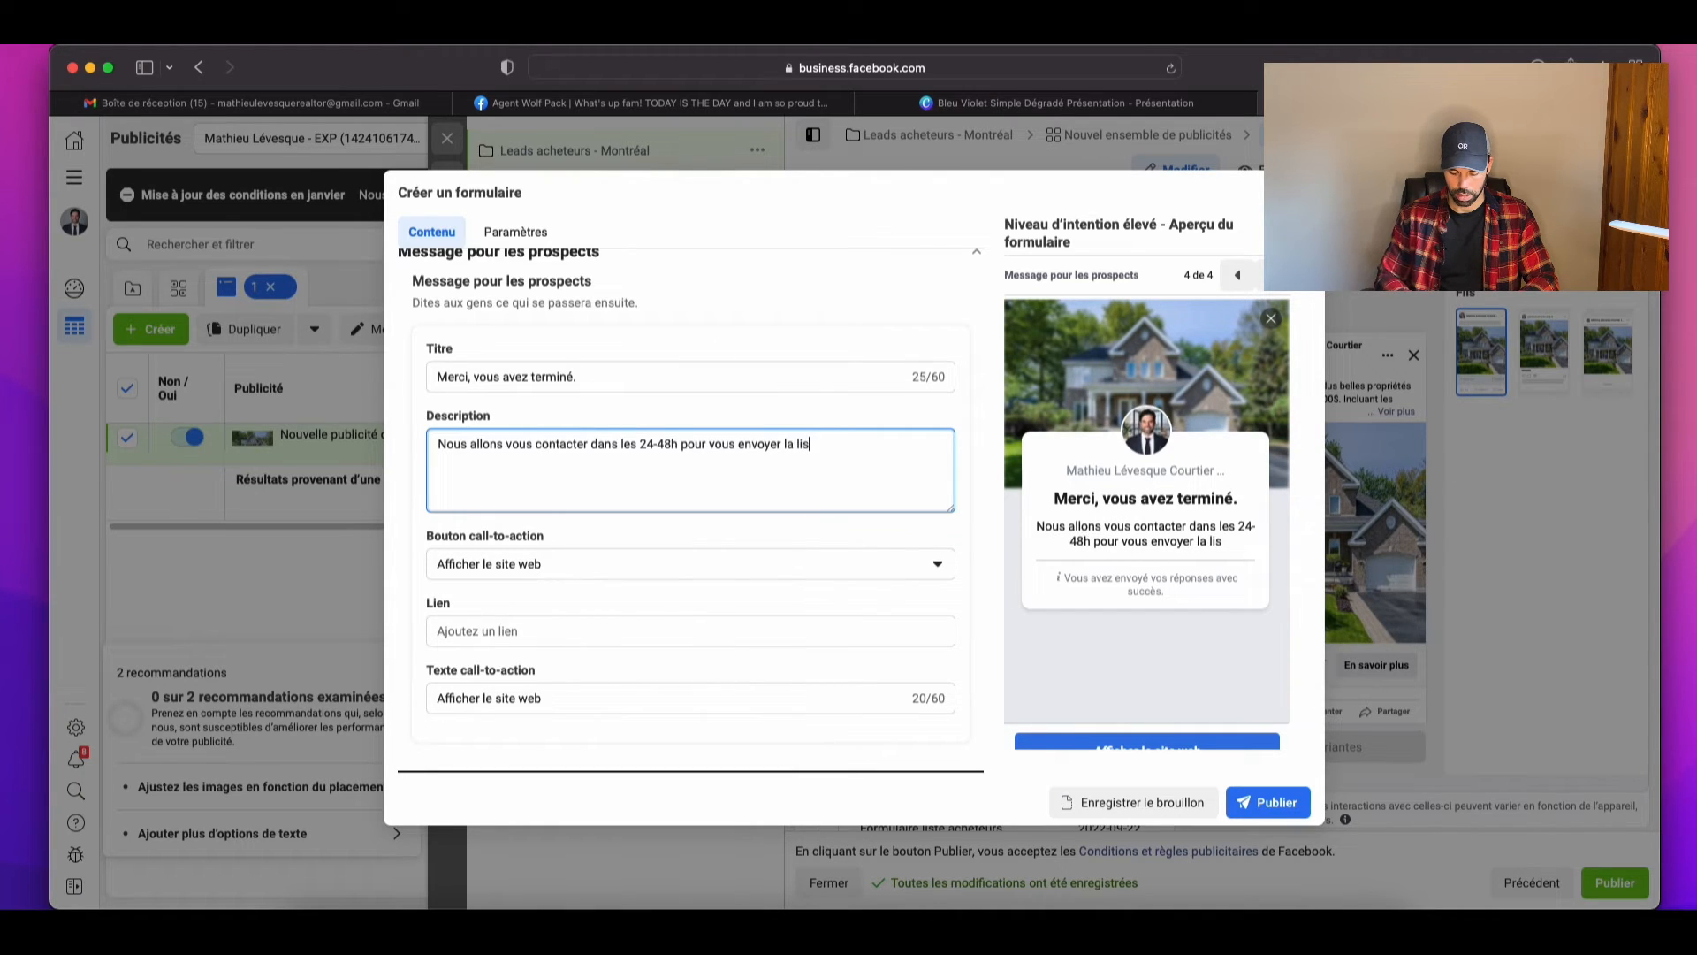
pyautogui.write('te.')
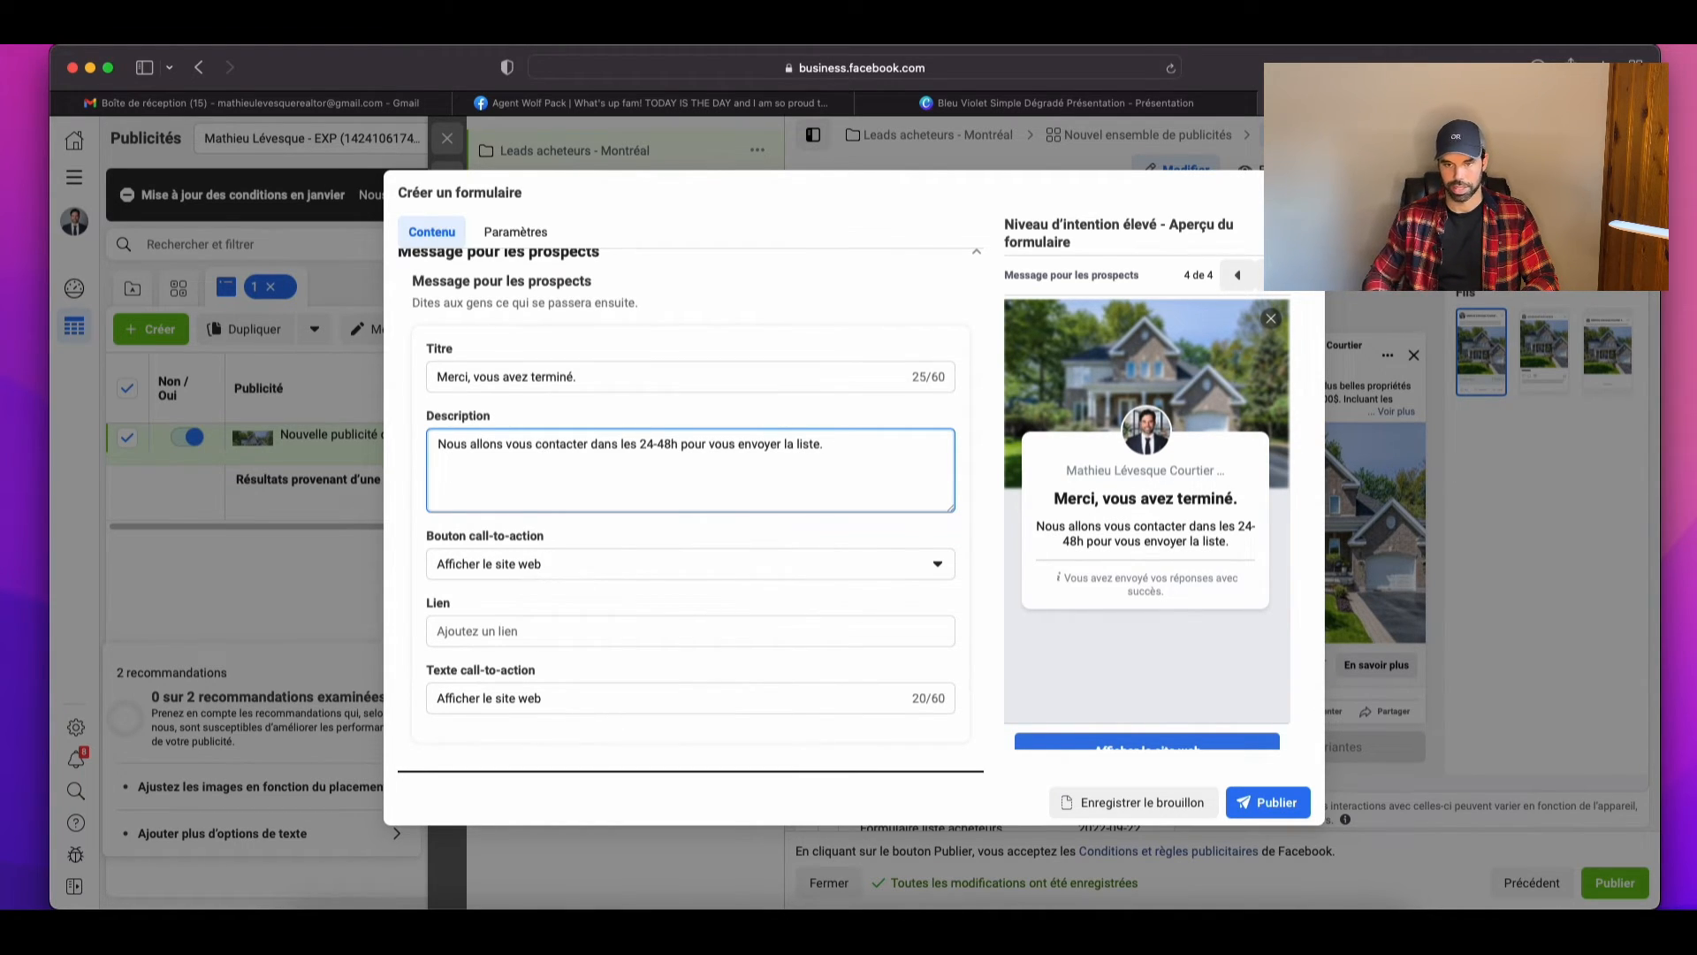
pyautogui.click(974, 511)
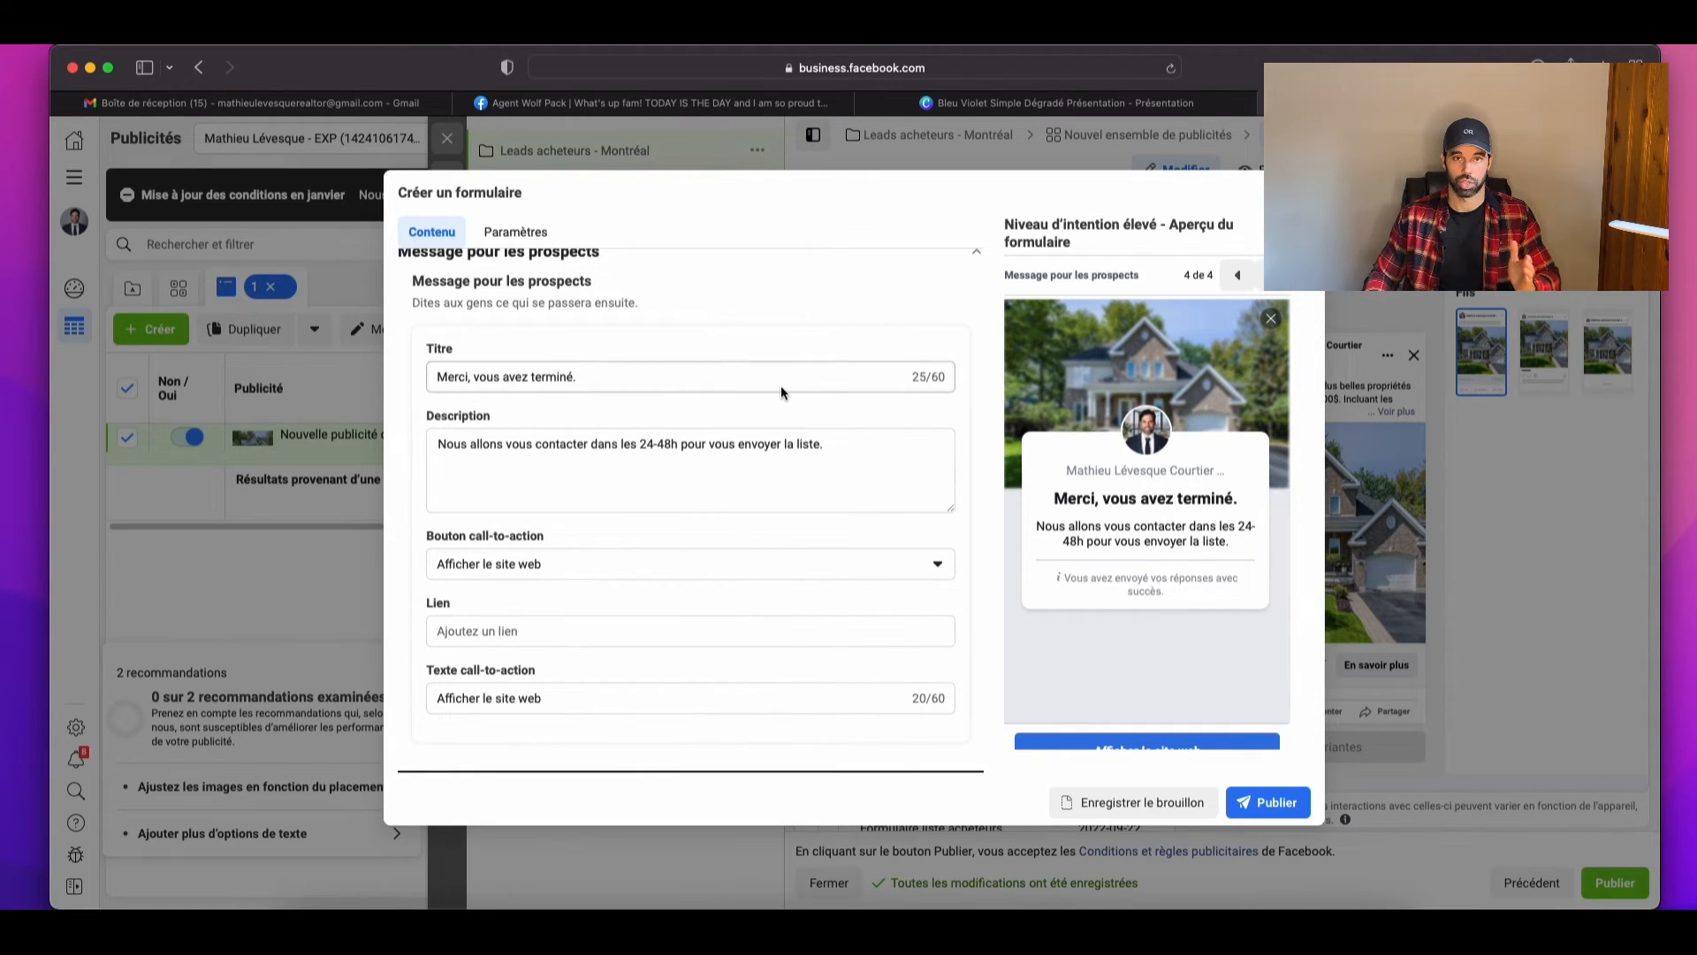
pyautogui.click(848, 448)
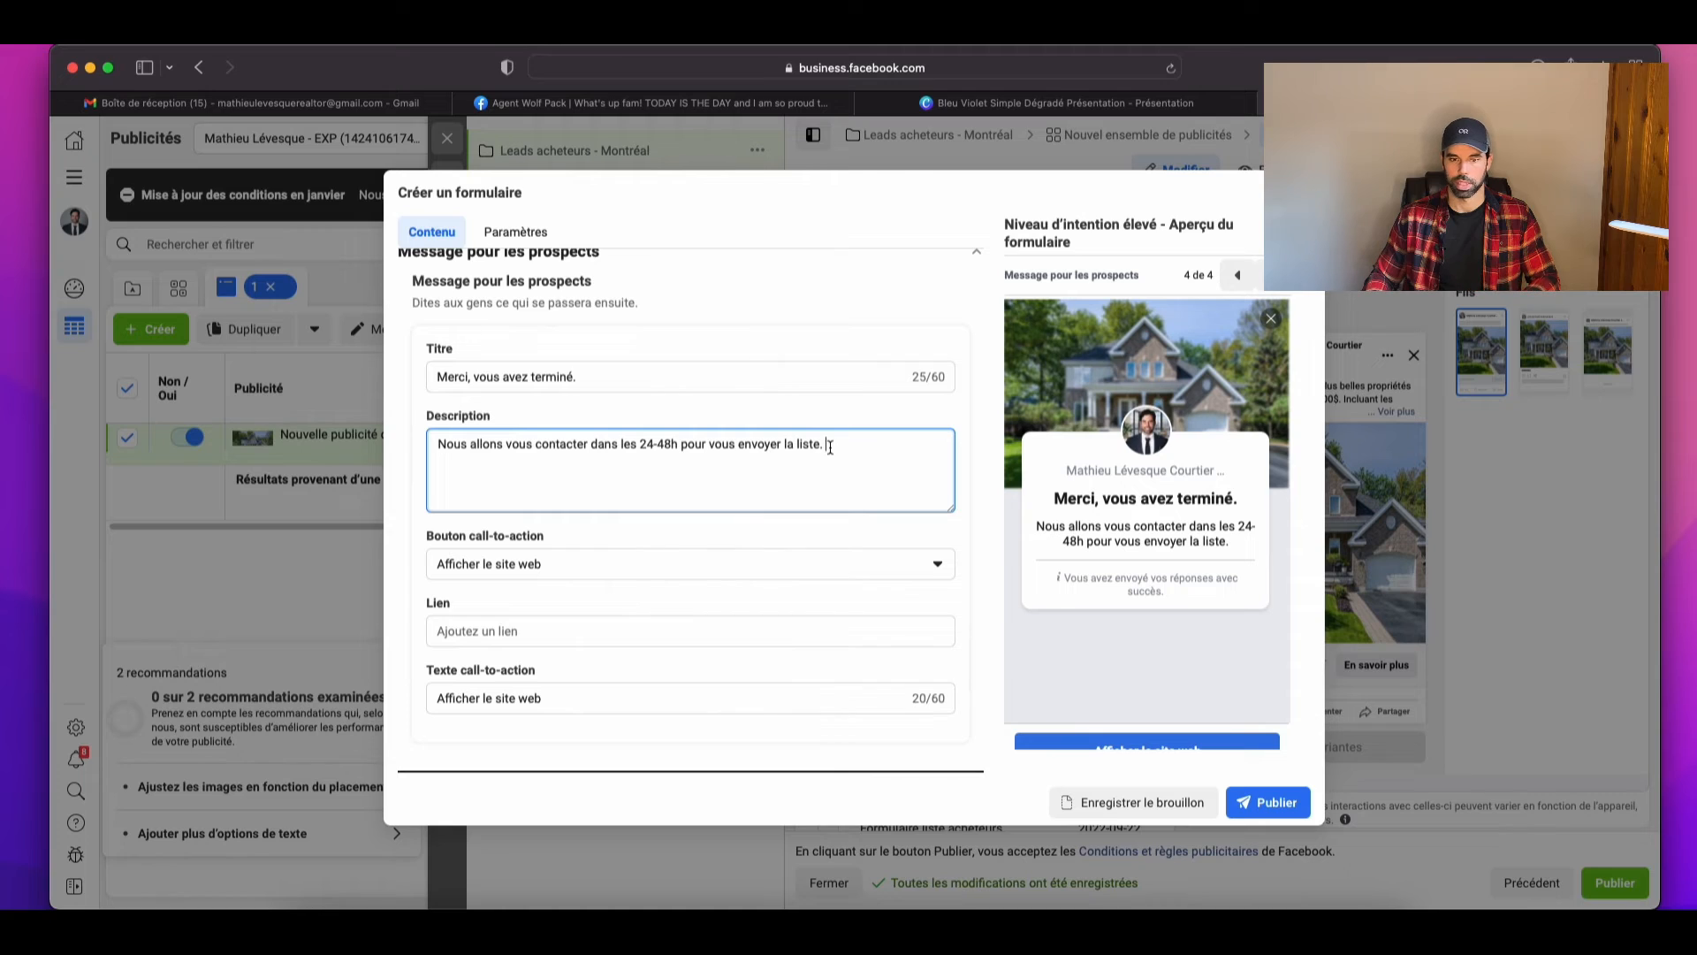
pyautogui.press('BackSpace')
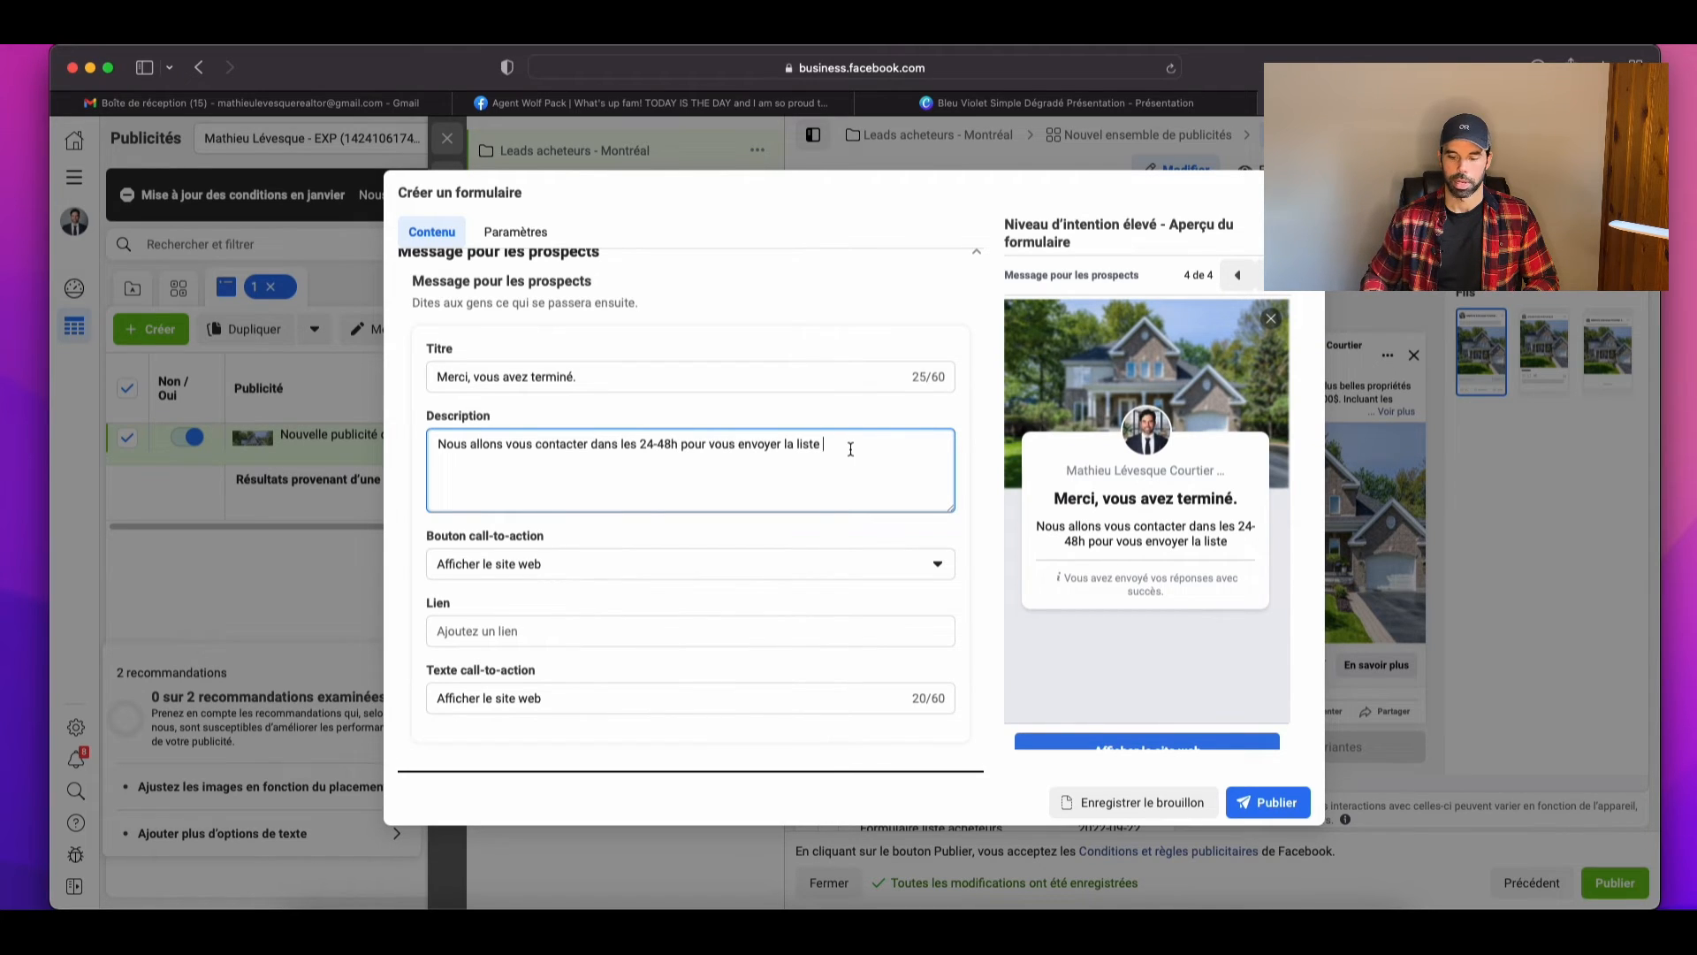
pyautogui.press('BackSpace')
pyautogui.write('.')
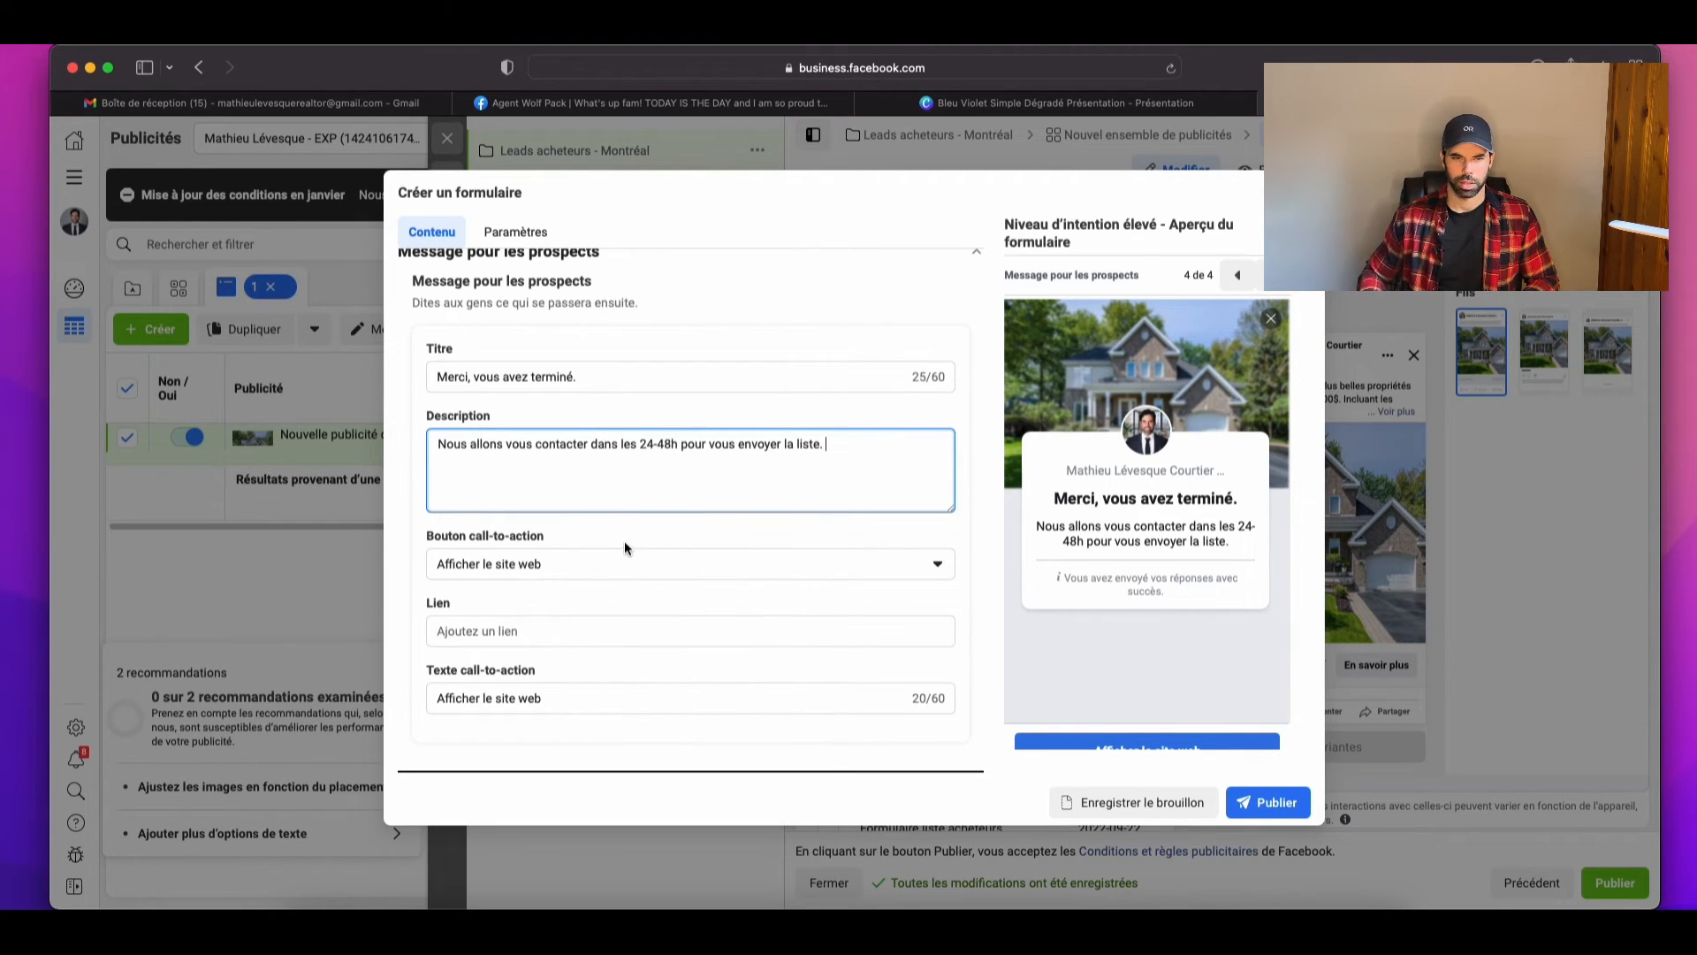
# Step: Examine the "Lien" field and its restrictions for the "Afficher le site web" call-to-action in the message for prospects
pyautogui.click(553, 630)
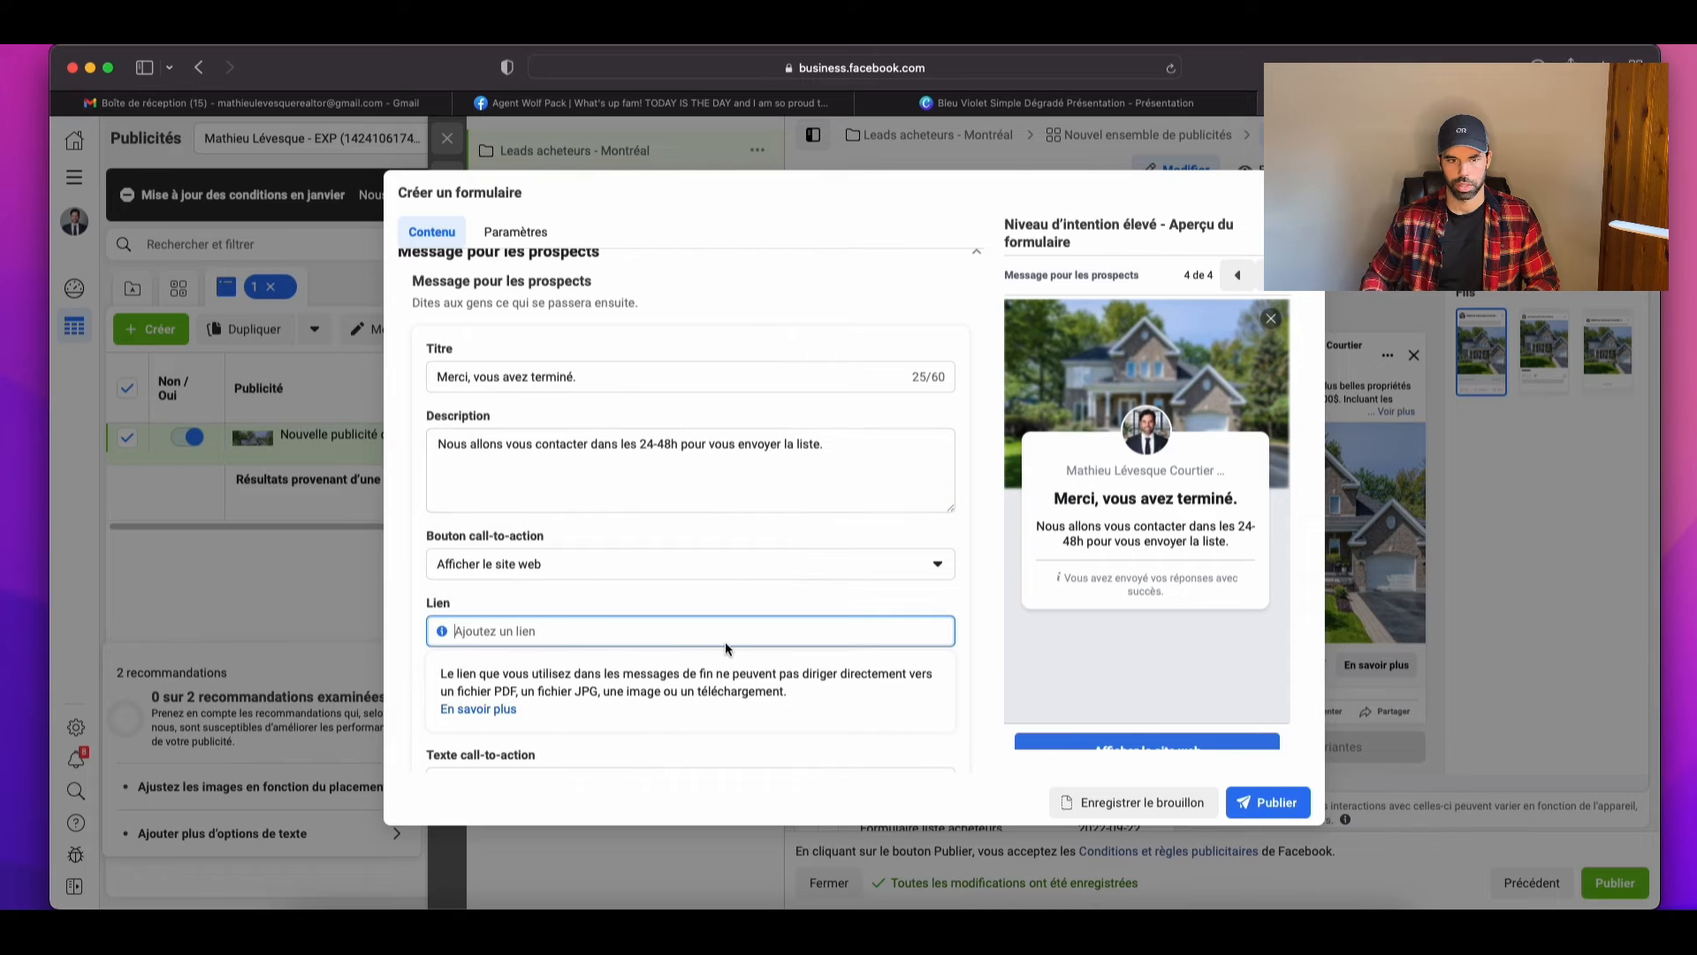
pyautogui.scroll(-2, 531, 628)
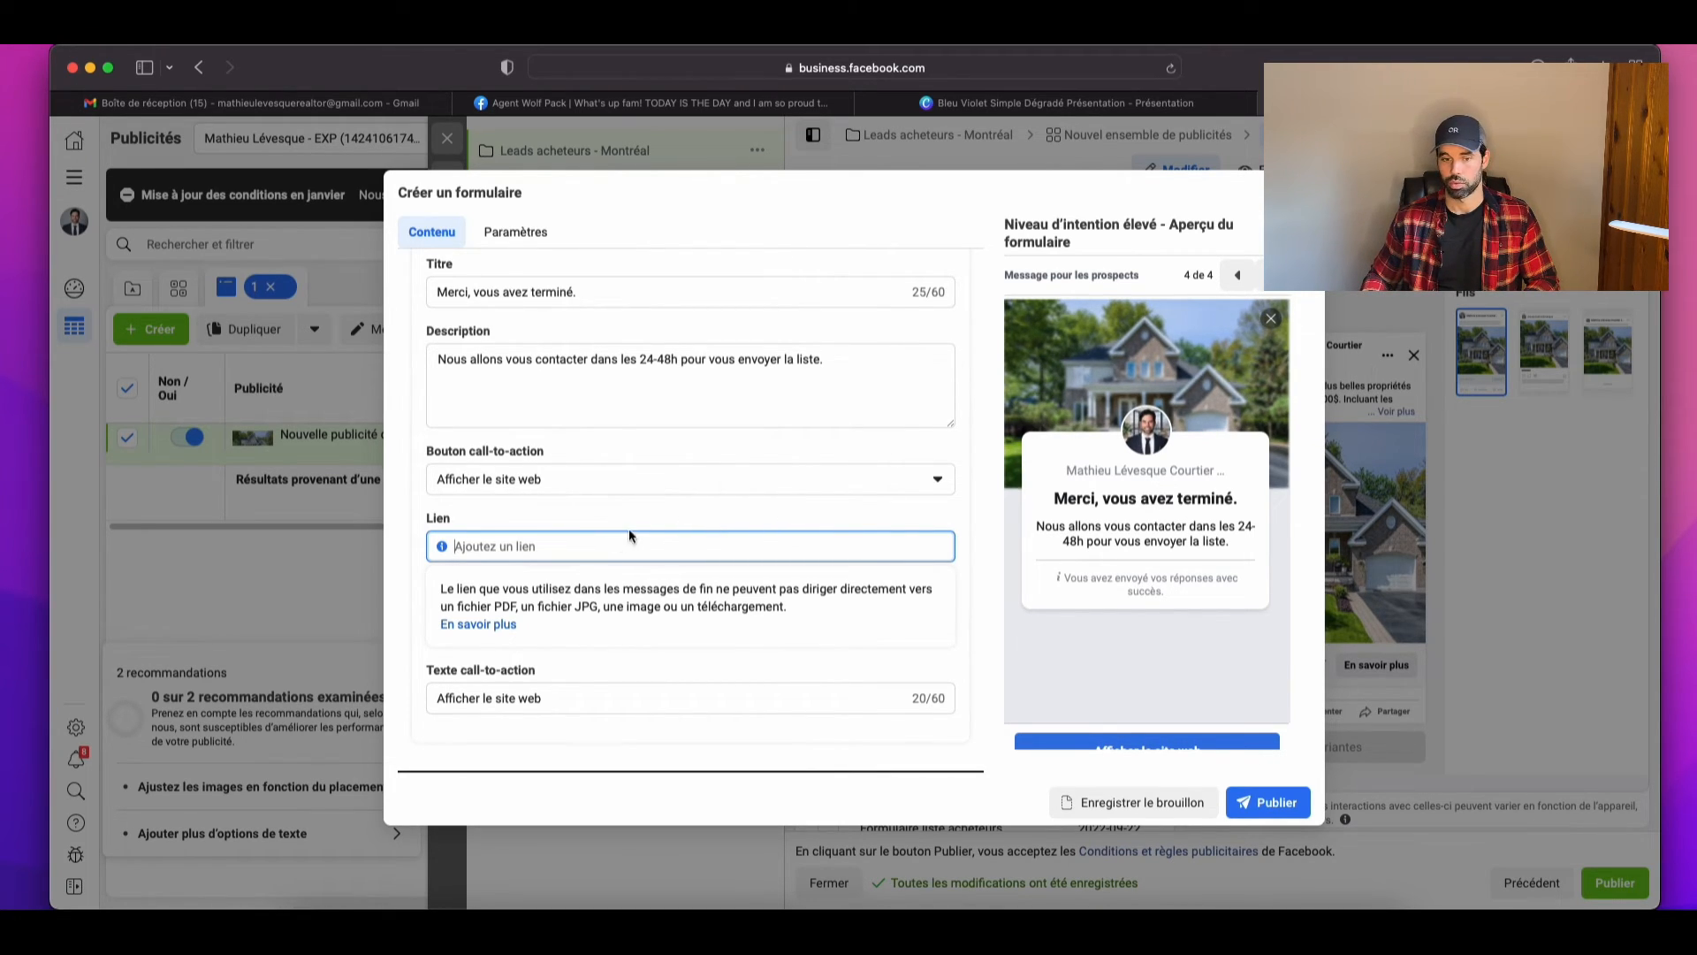
pyautogui.click(593, 544)
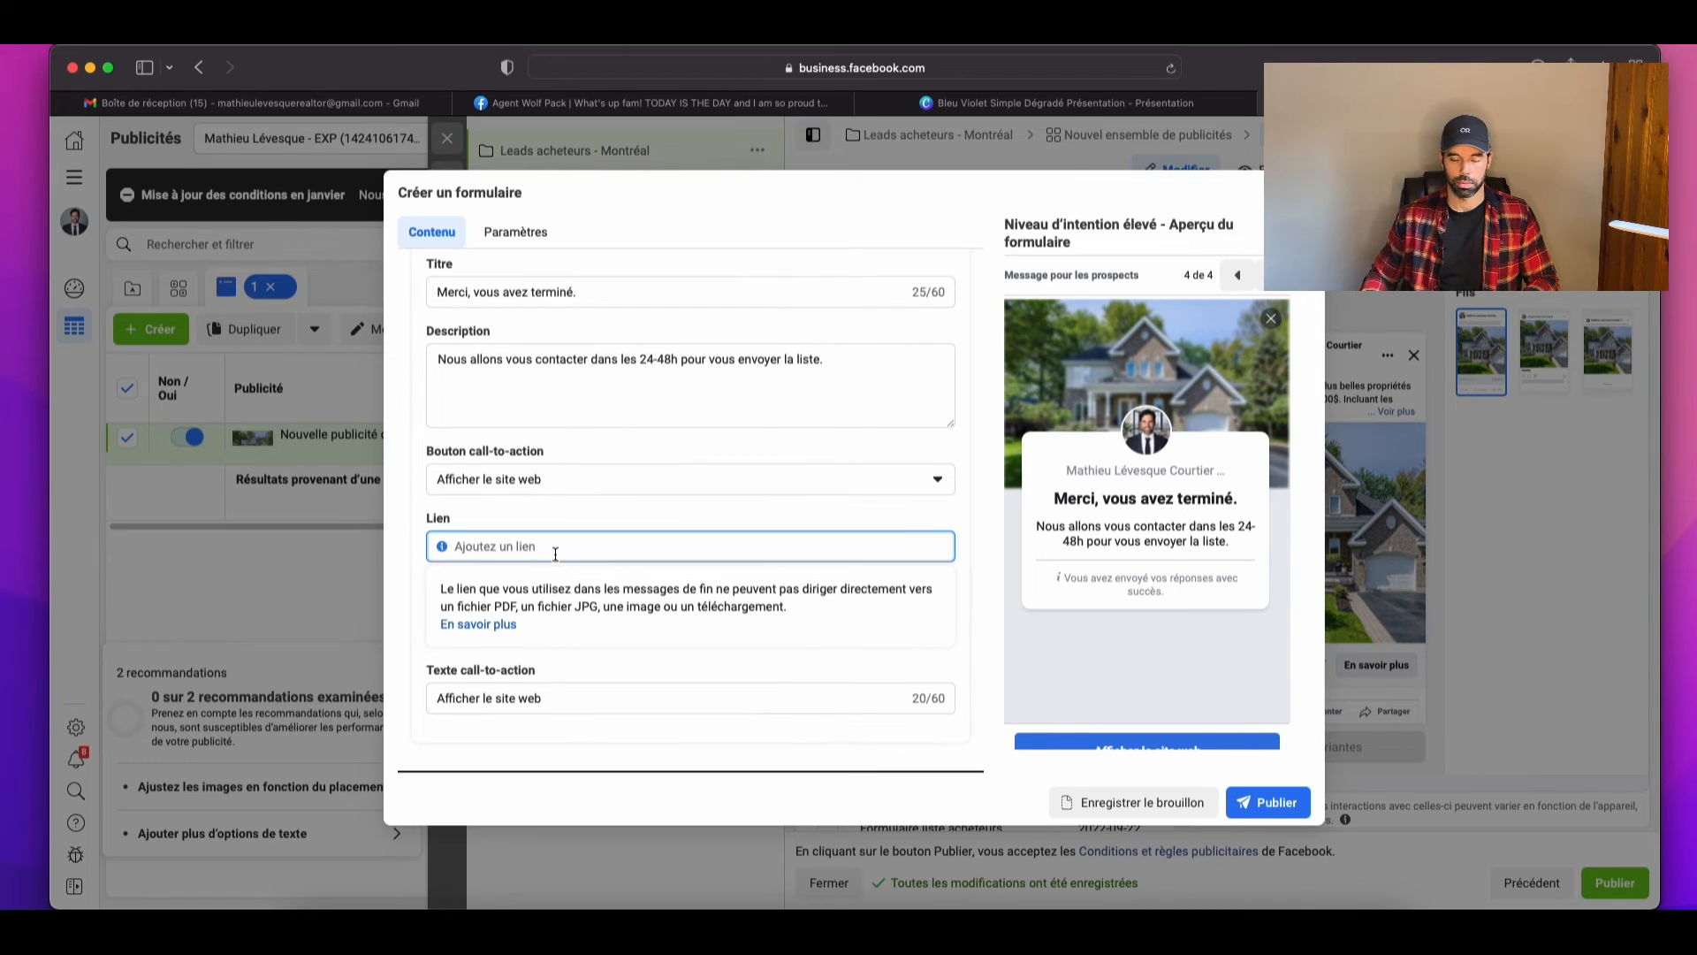
pyautogui.scroll(3, 702, 519)
pyautogui.scroll(1, 702, 519)
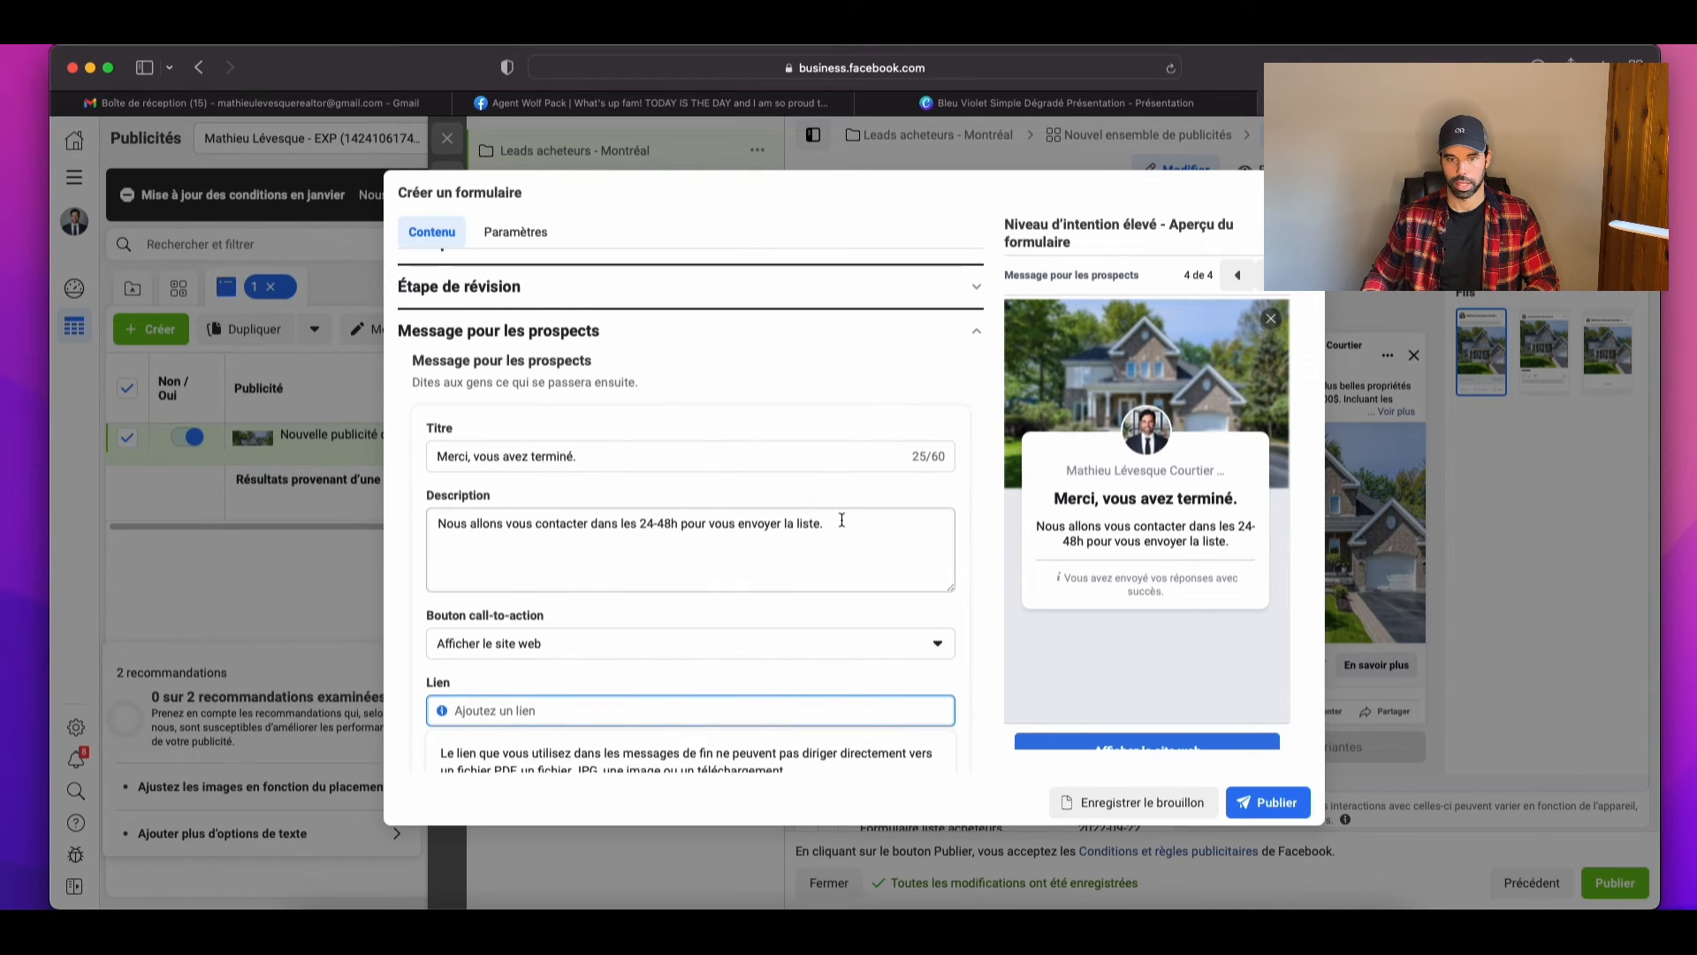
# Step: Close the form editor without publishing the form and return to the ad's "Destination" settings
pyautogui.click(840, 527)
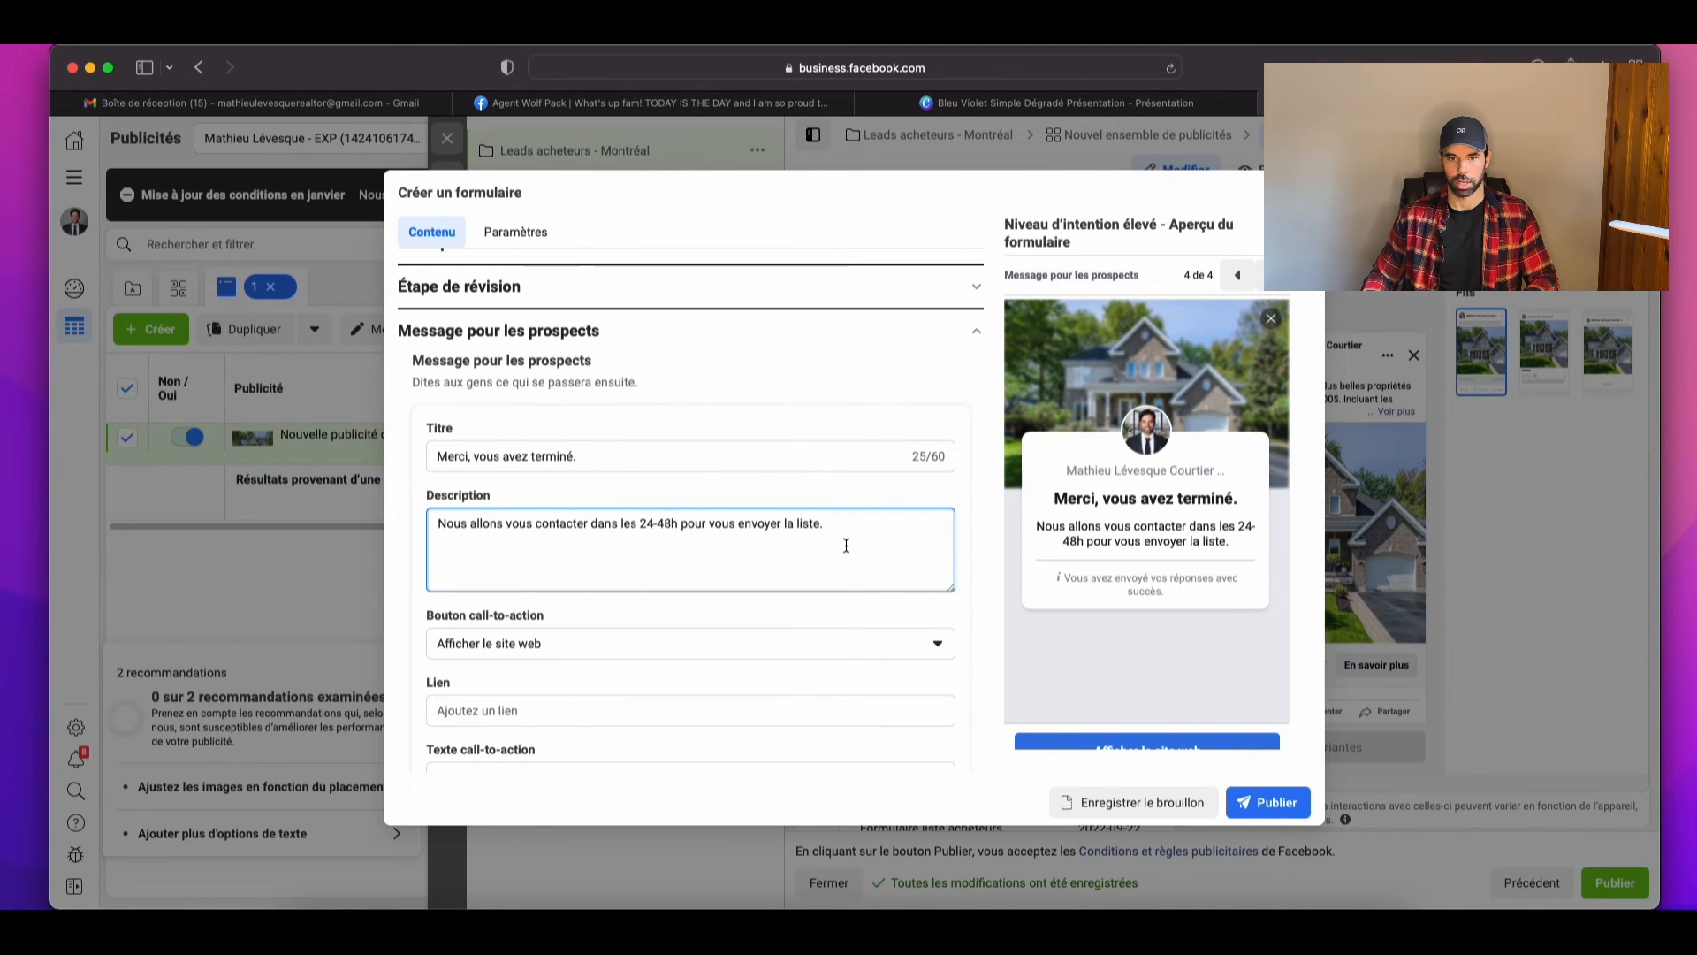
pyautogui.scroll(-2, 847, 548)
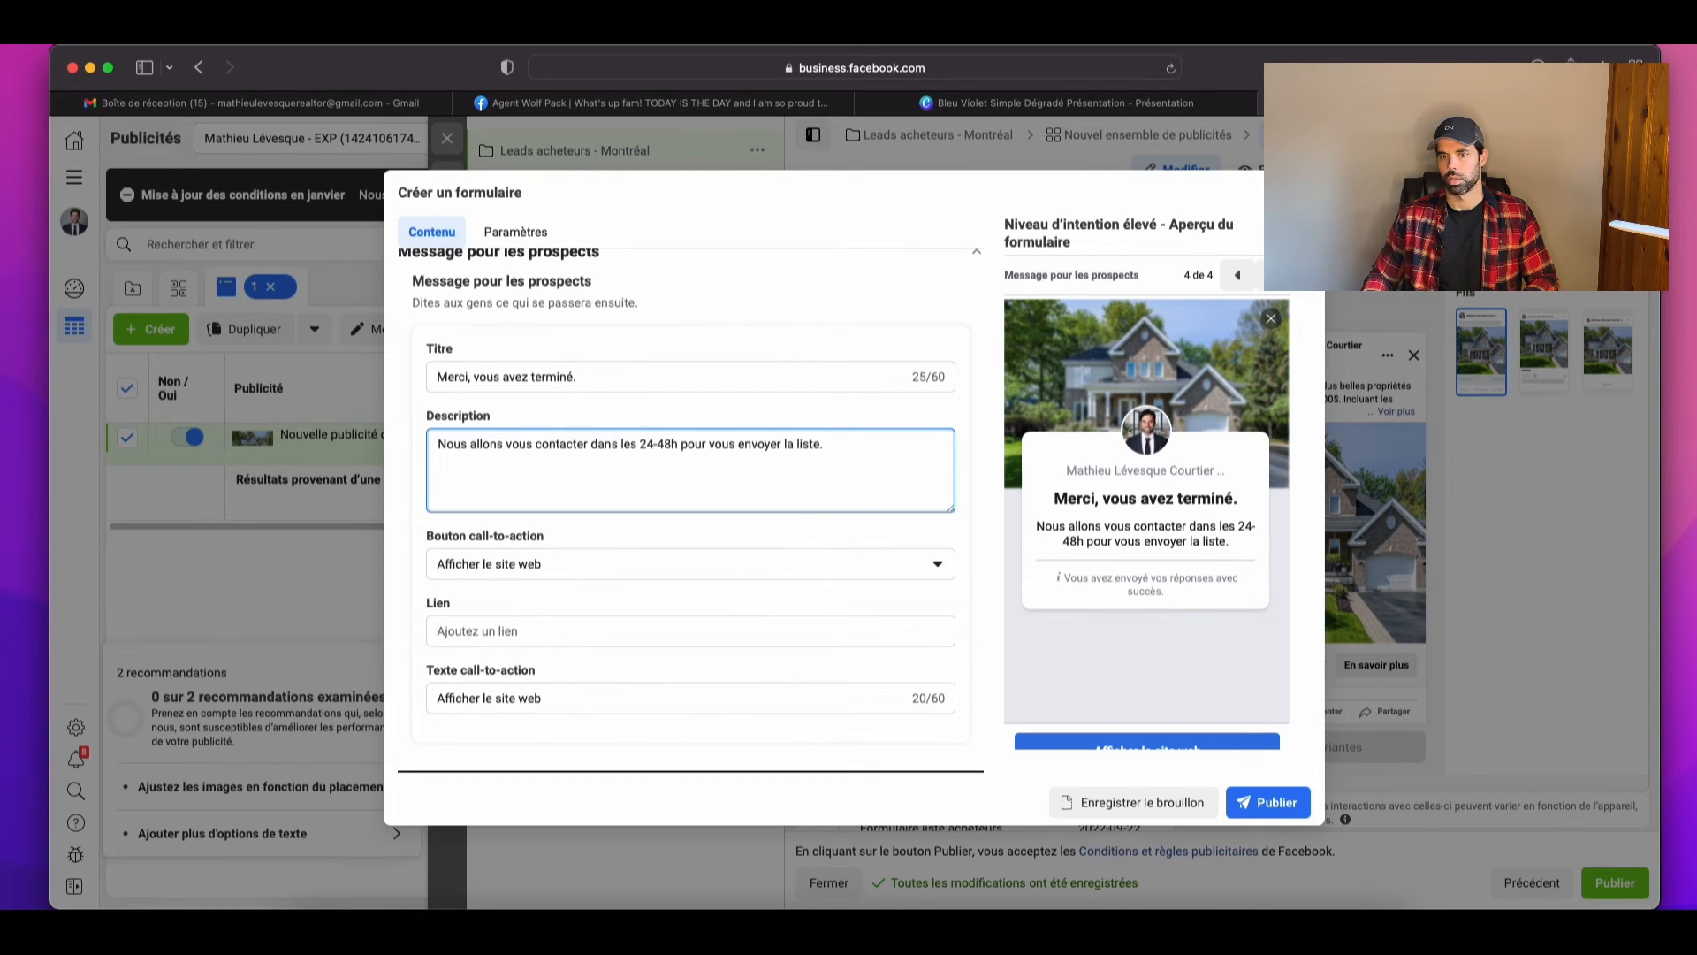
pyautogui.press('Escape')
pyautogui.click(1039, 432)
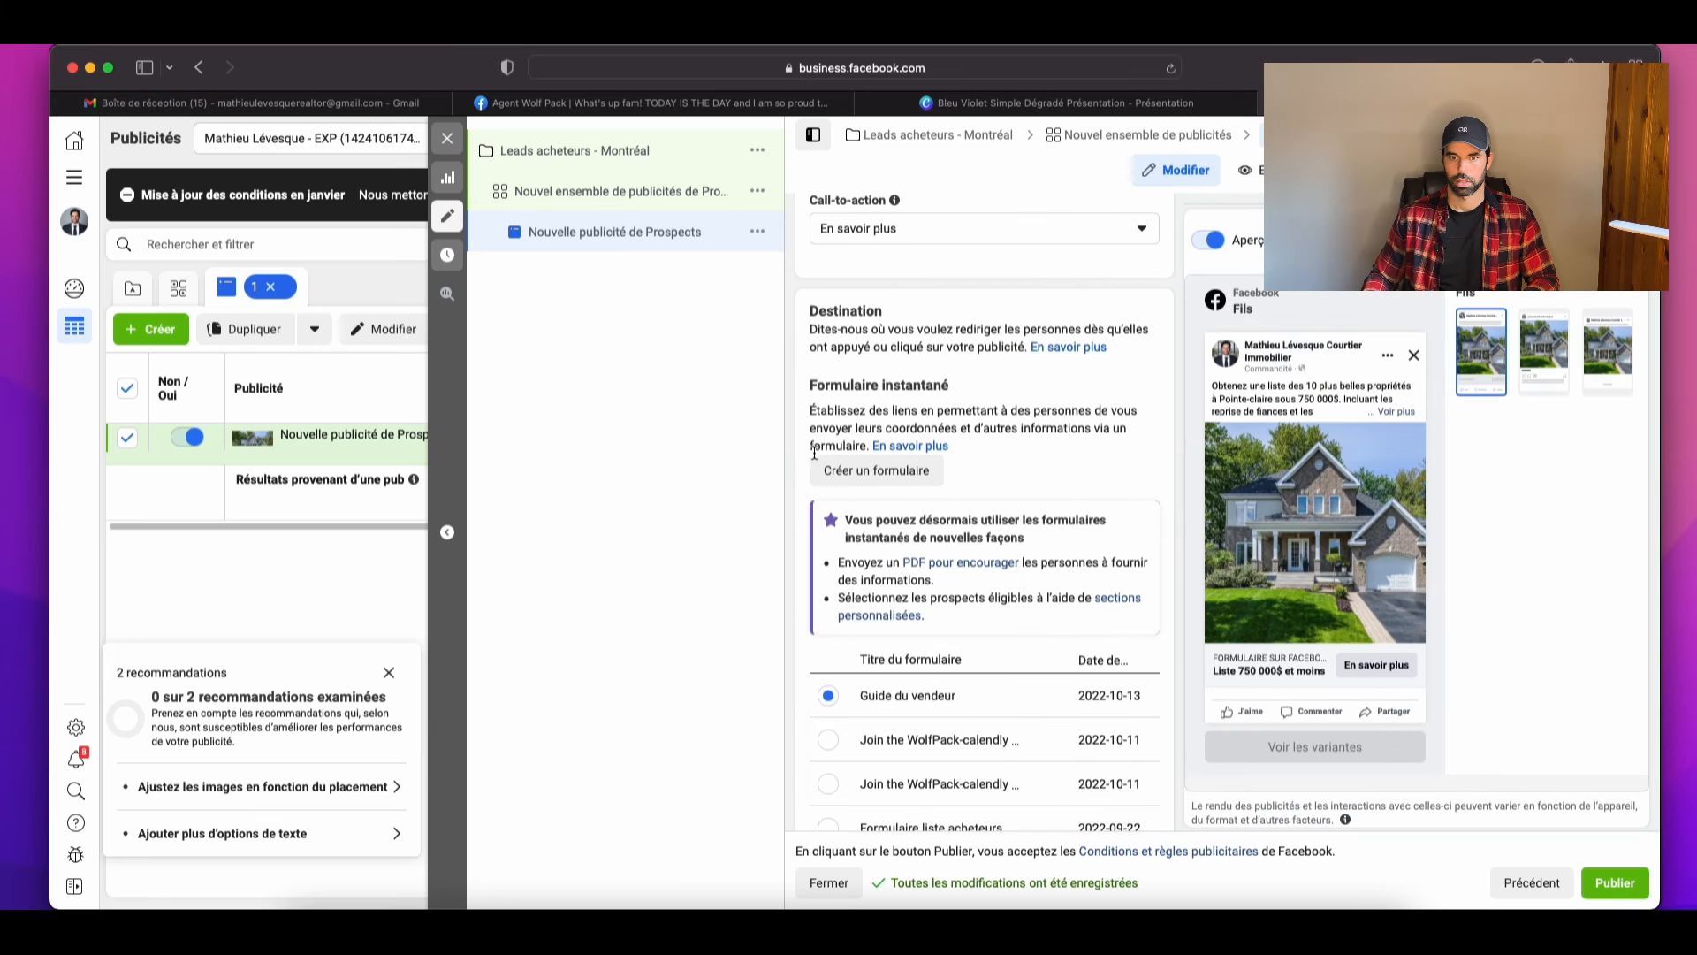